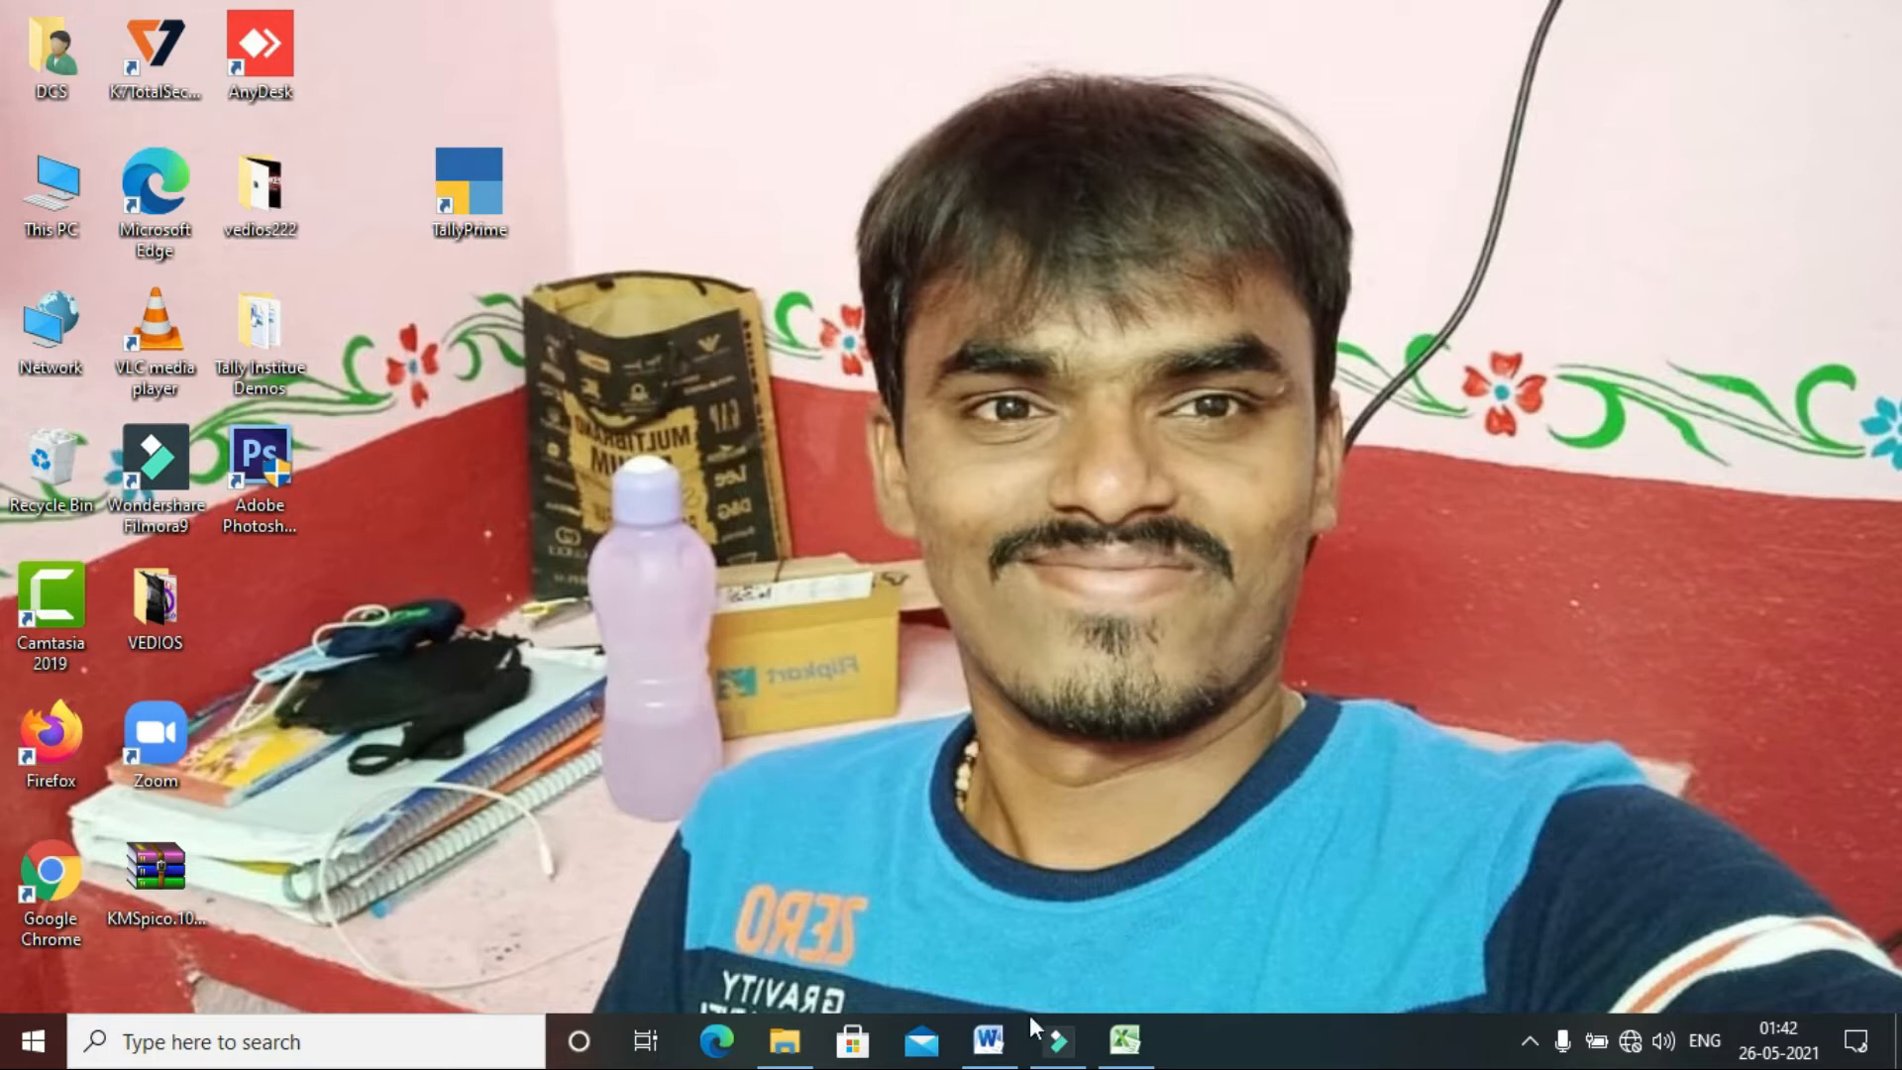
- Switch to the MS OFFICE NOTES document in Word and add one more period at the end of the MS EXCEL introduction paragraph
click(988, 1045)
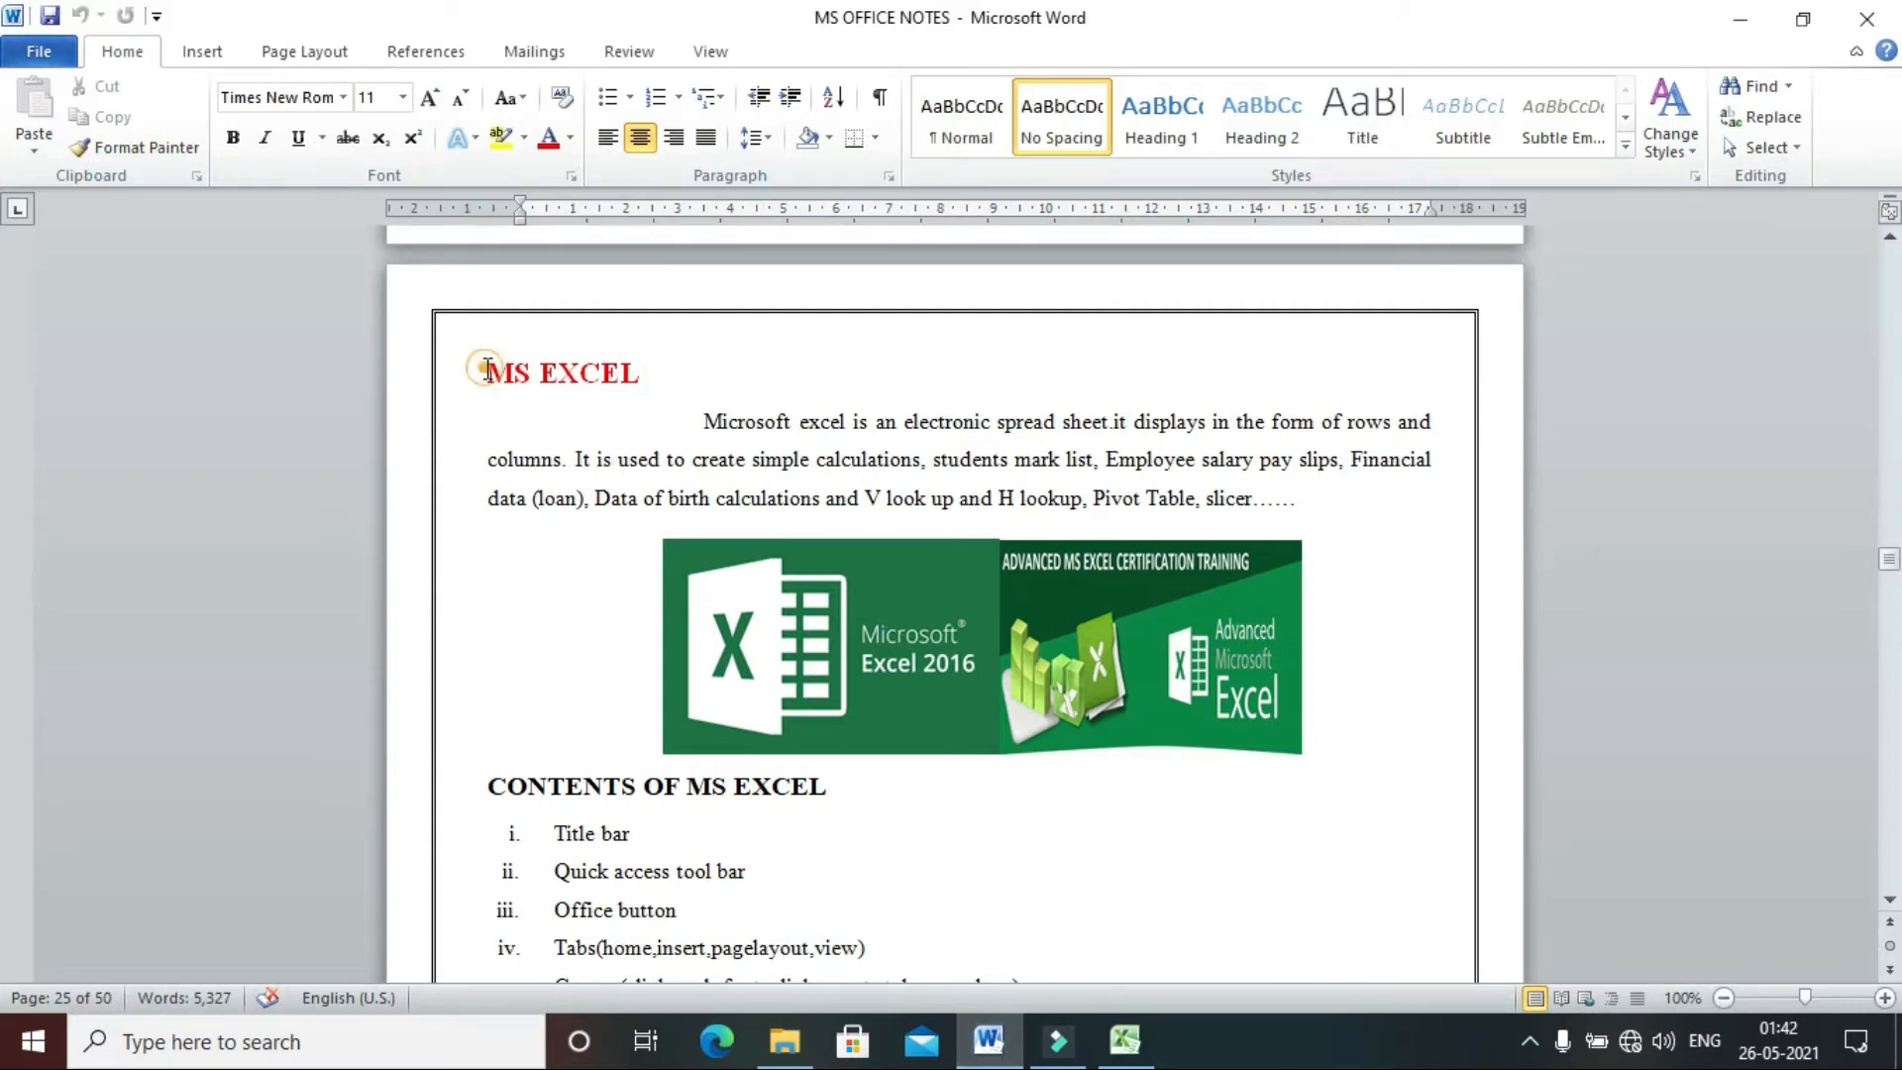
drag(493, 372, 611, 376)
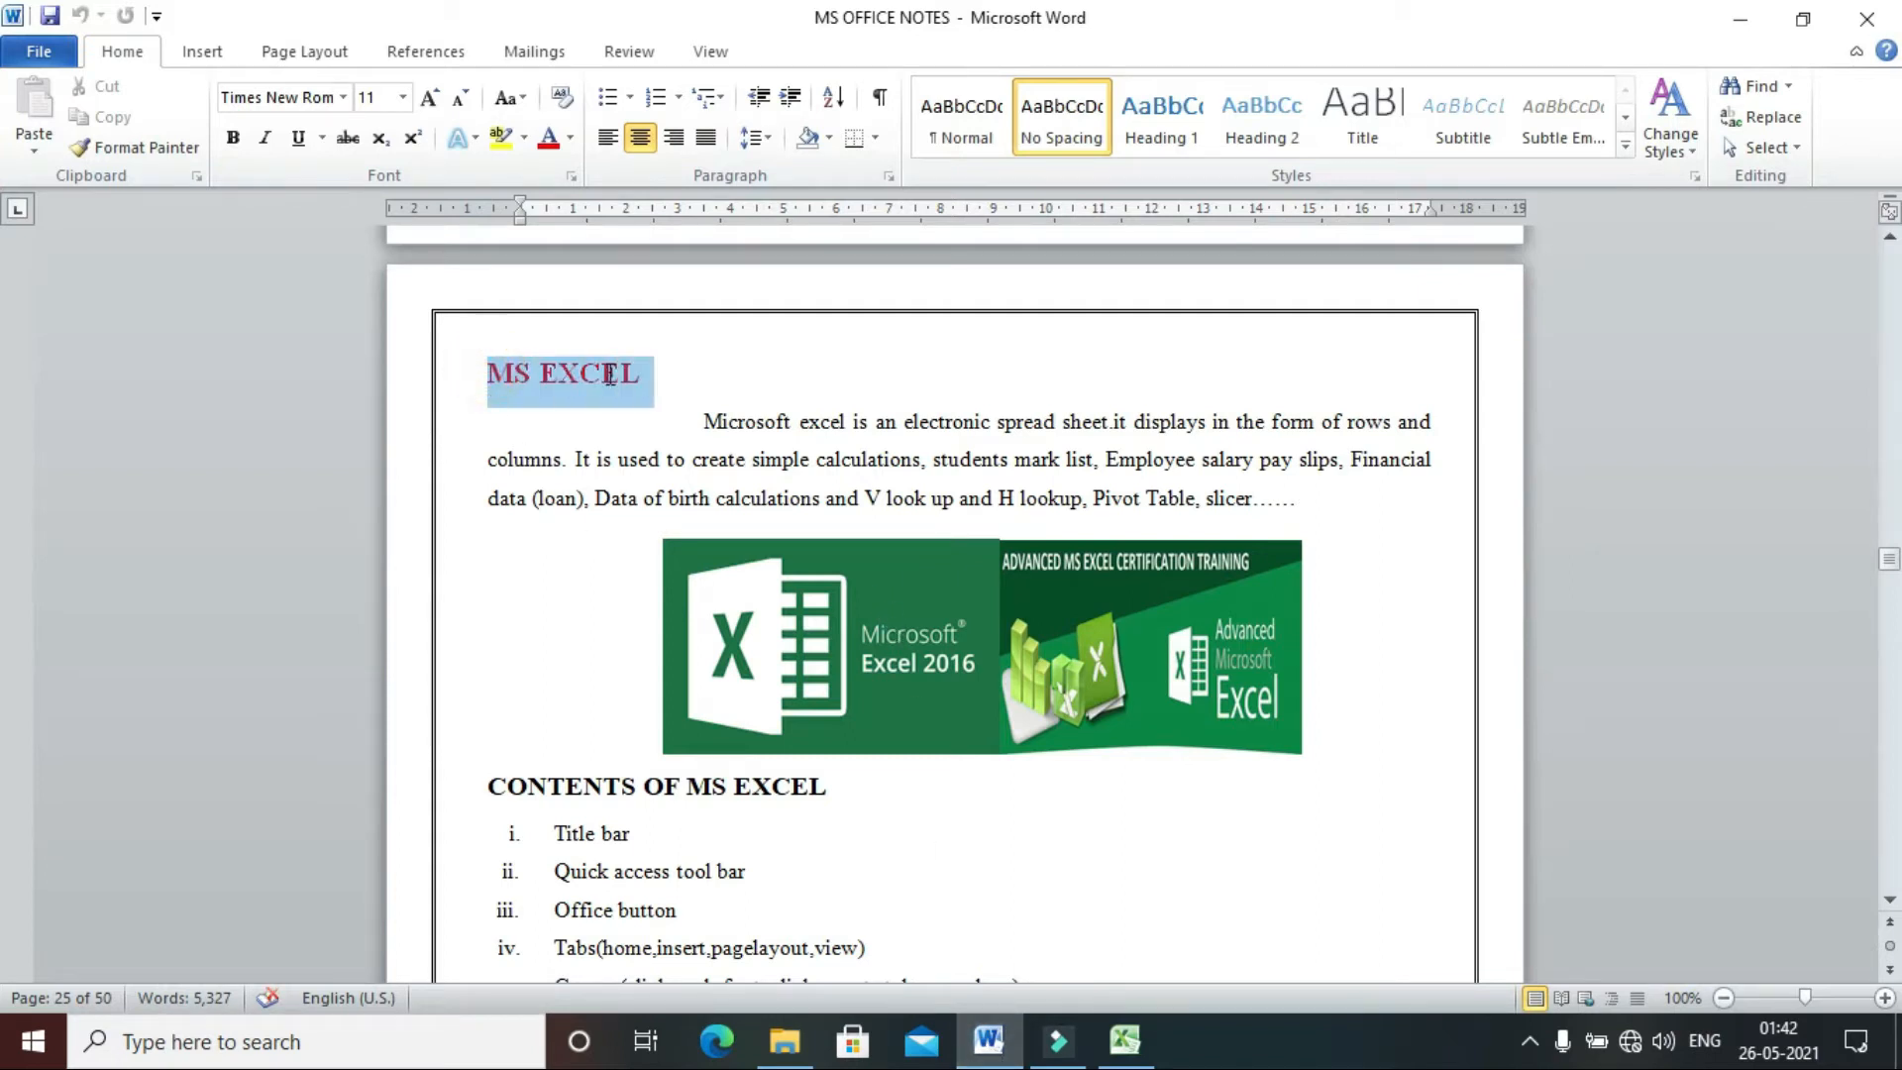
click(722, 418)
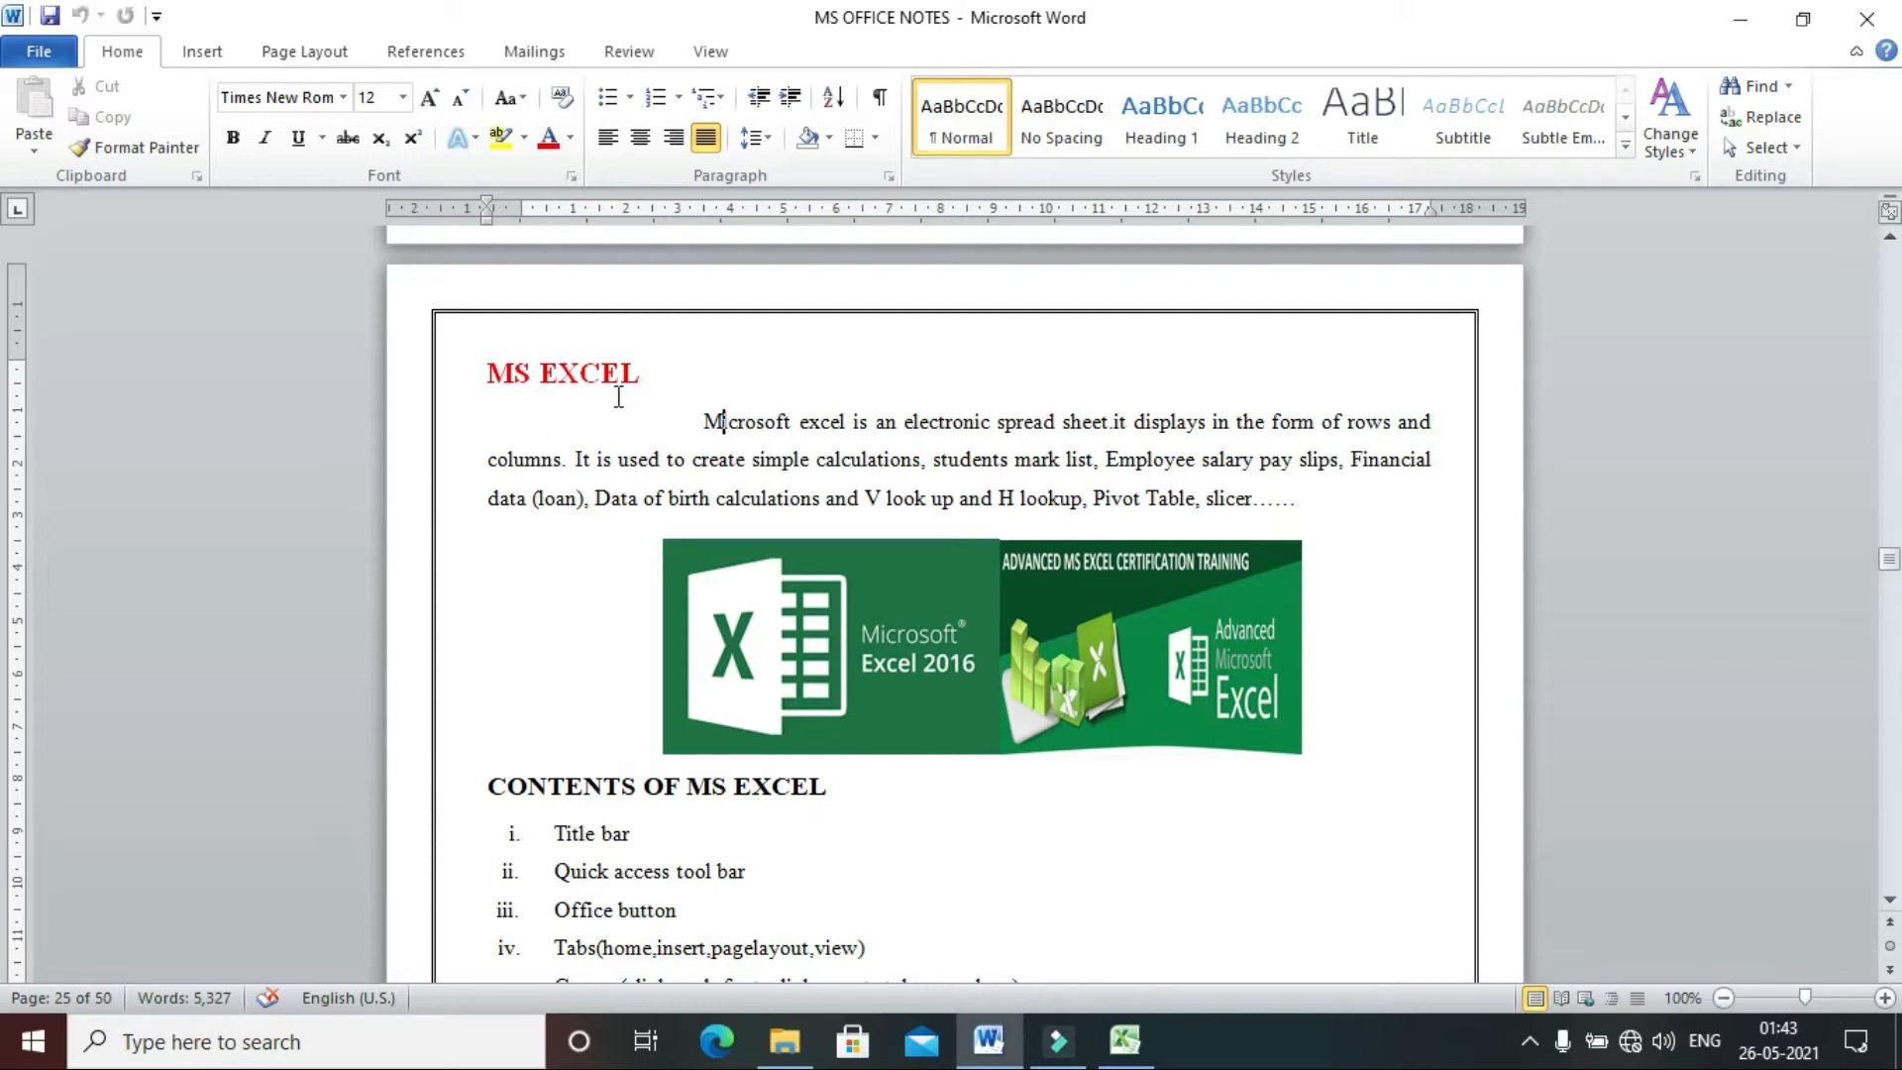
click(1316, 498)
text(.)
- Read through the CONTENTS OF MS EXCEL list, from the title bar entry to the row and column entries
click(1889, 900)
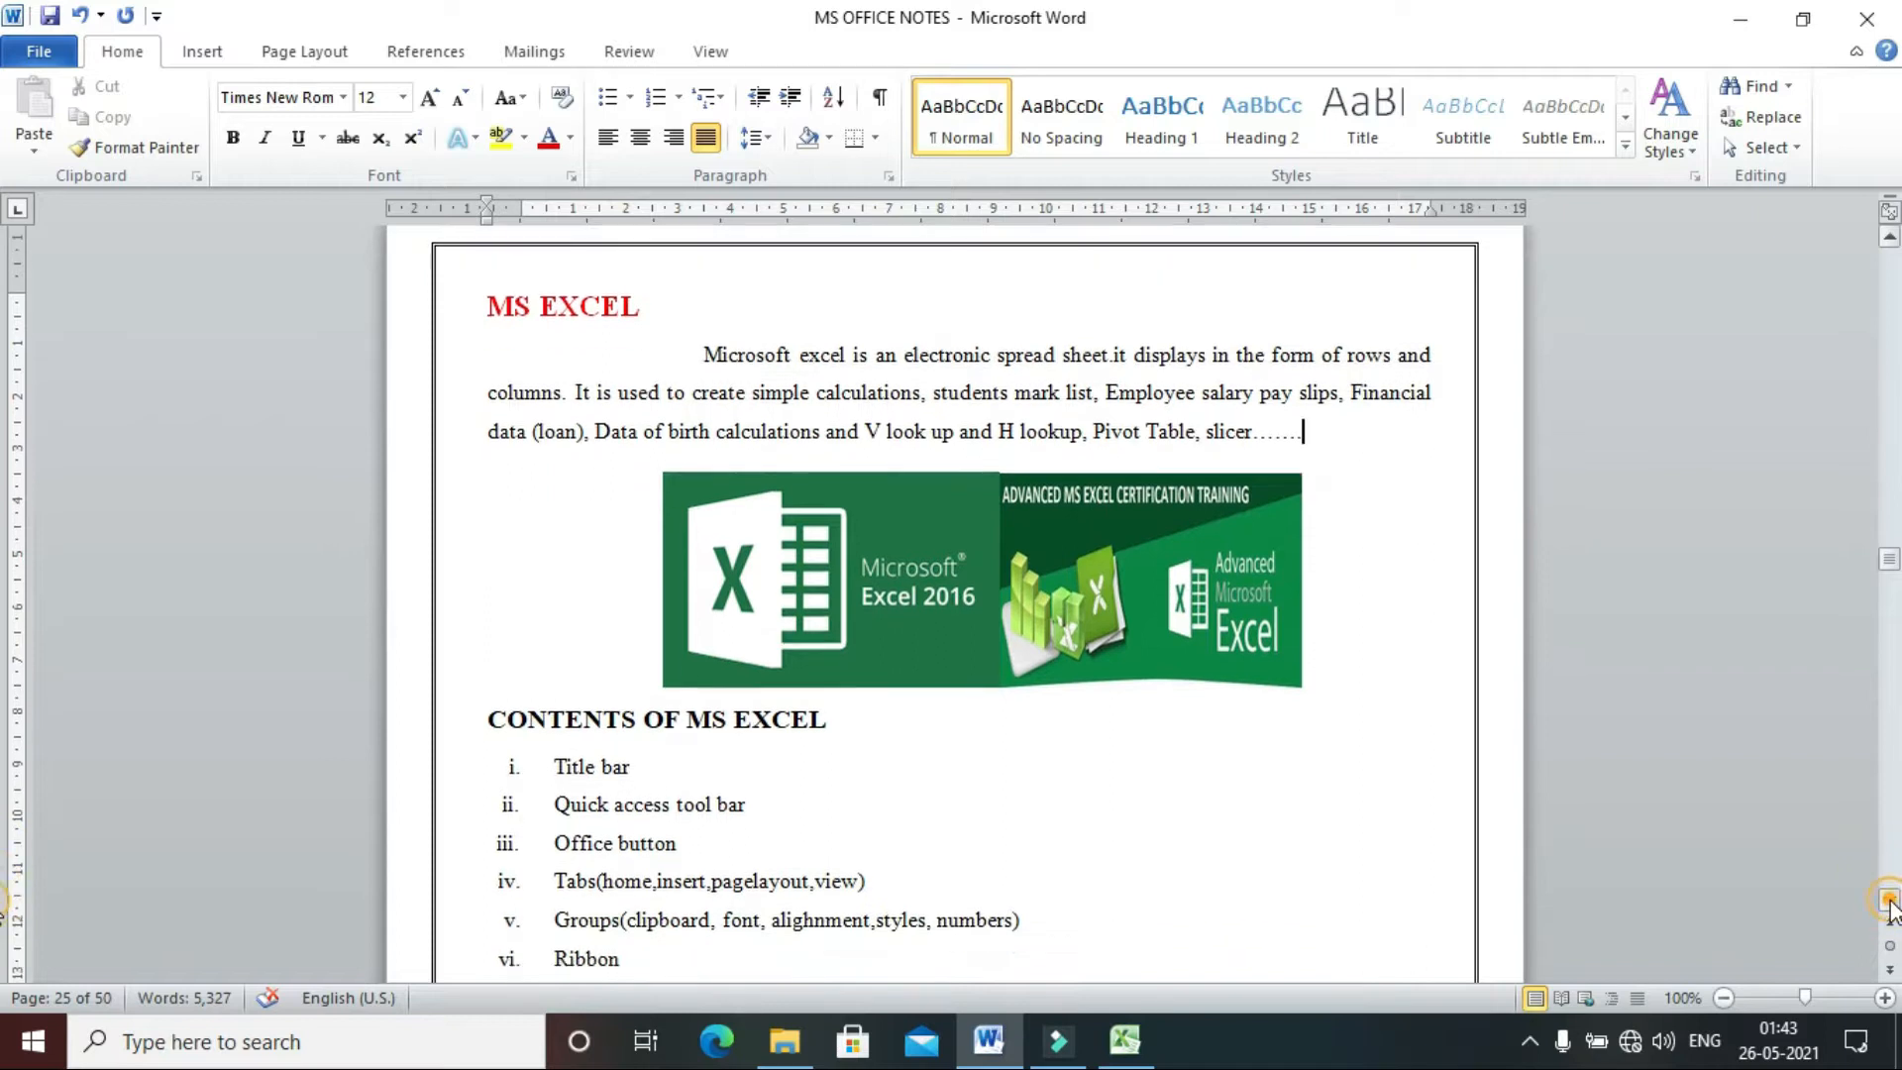
click(1889, 902)
click(1888, 901)
click(1888, 902)
click(1889, 901)
click(1889, 901)
click(1889, 901)
click(1889, 901)
click(1889, 901)
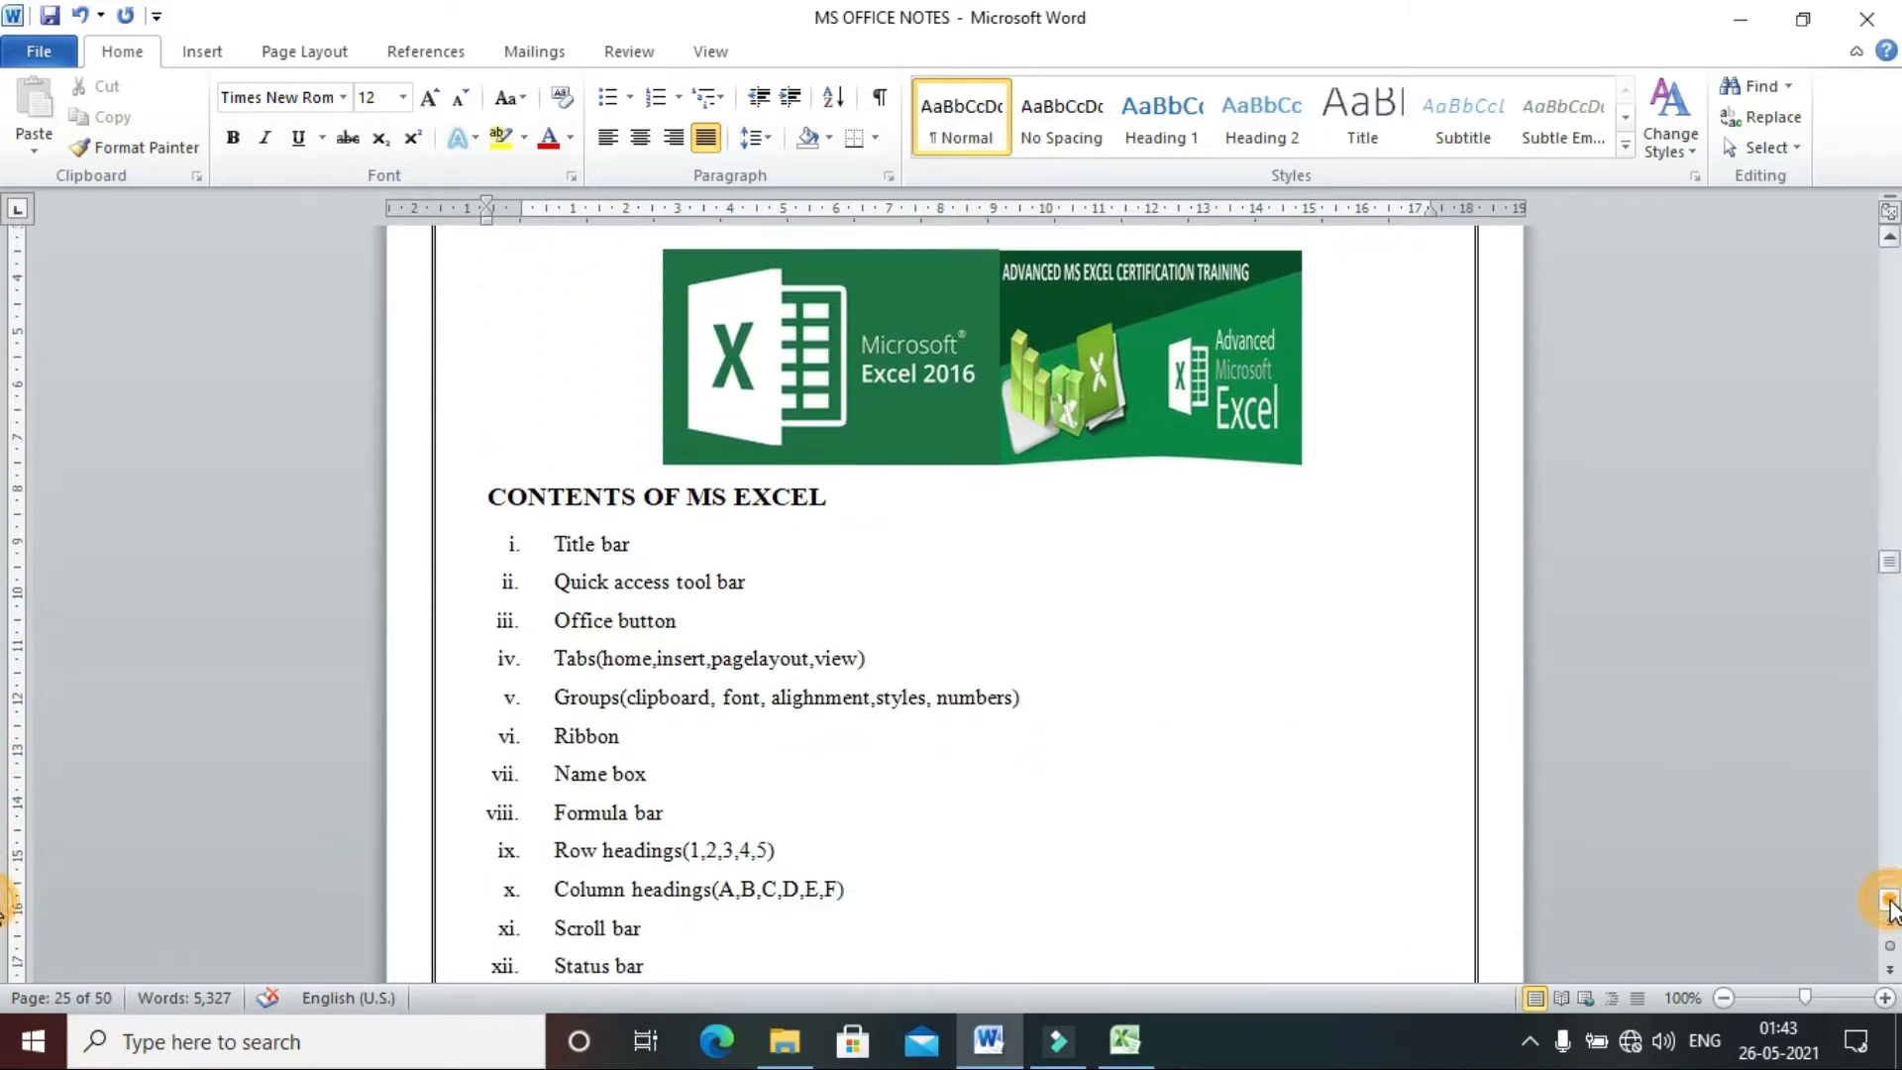
click(1889, 901)
click(1888, 901)
click(1888, 901)
click(1889, 901)
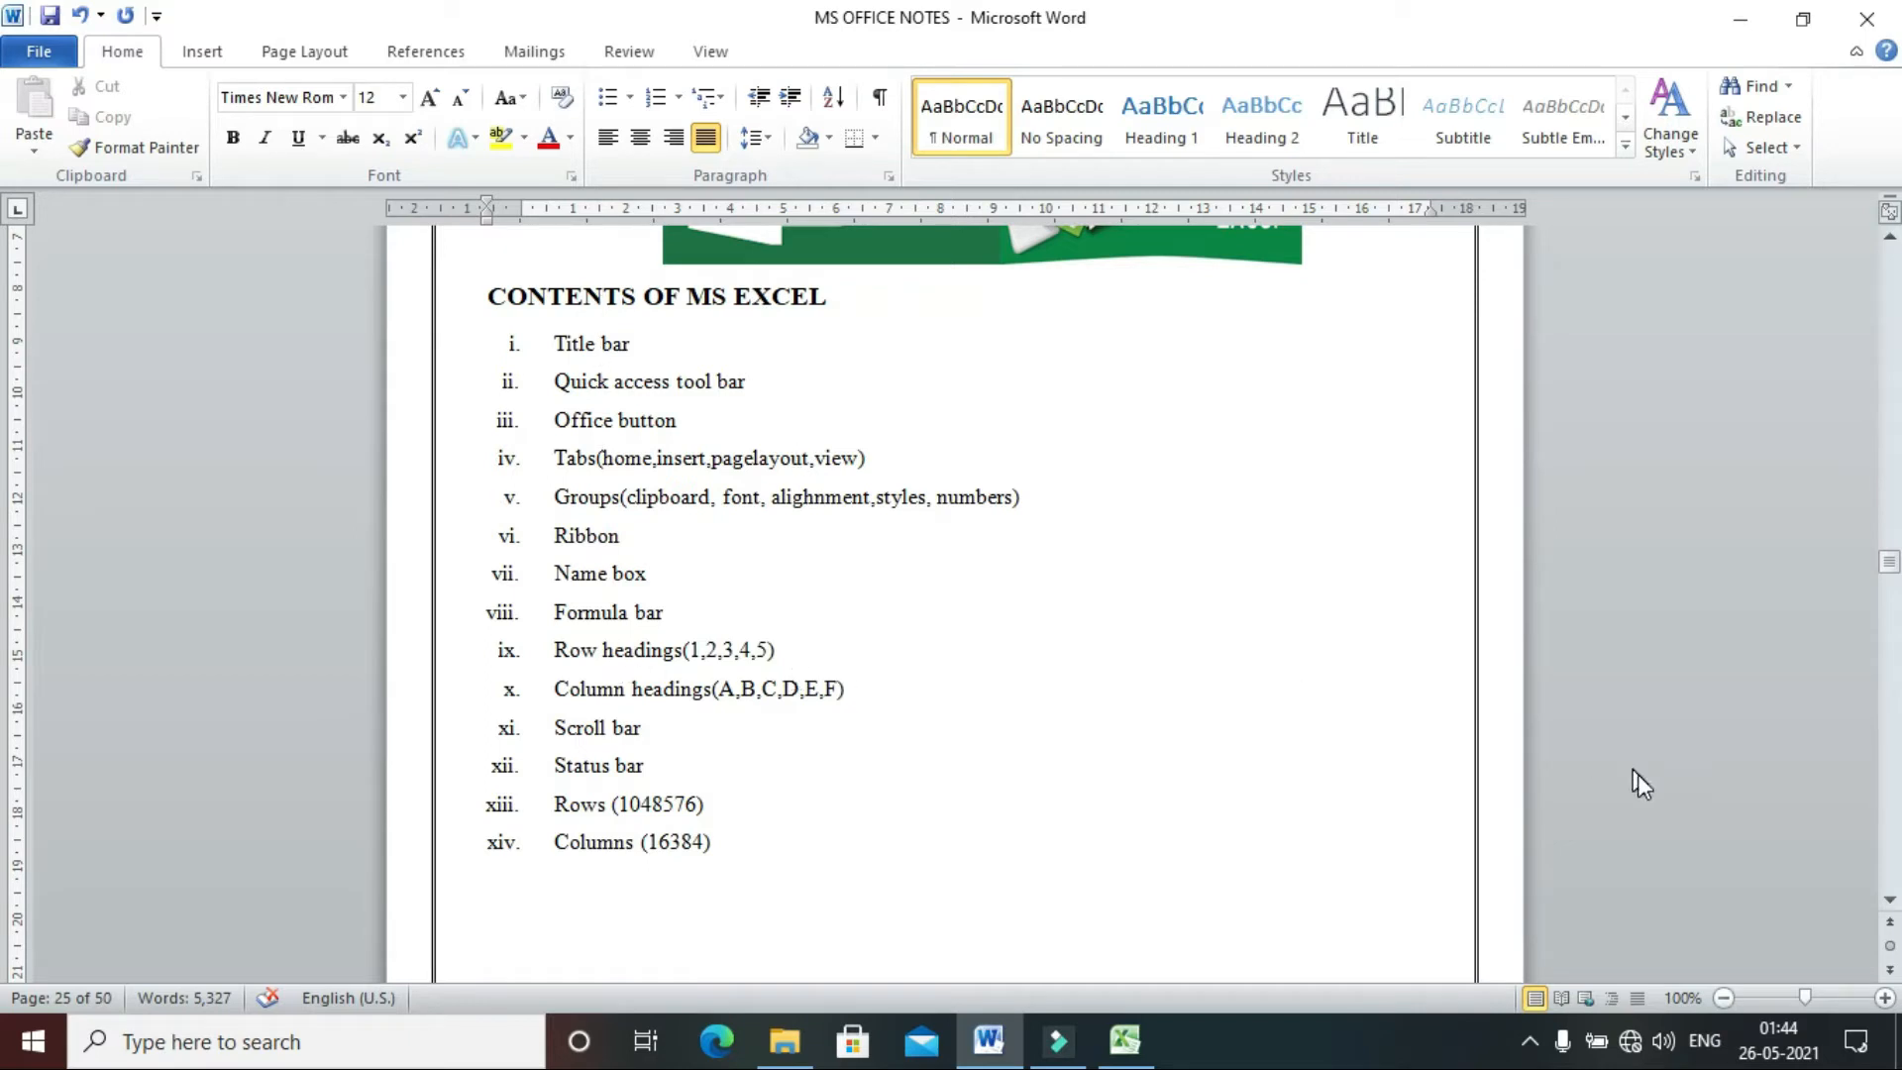
click(1889, 900)
click(1889, 901)
click(1888, 901)
click(1888, 900)
click(1888, 901)
click(1889, 901)
click(1889, 900)
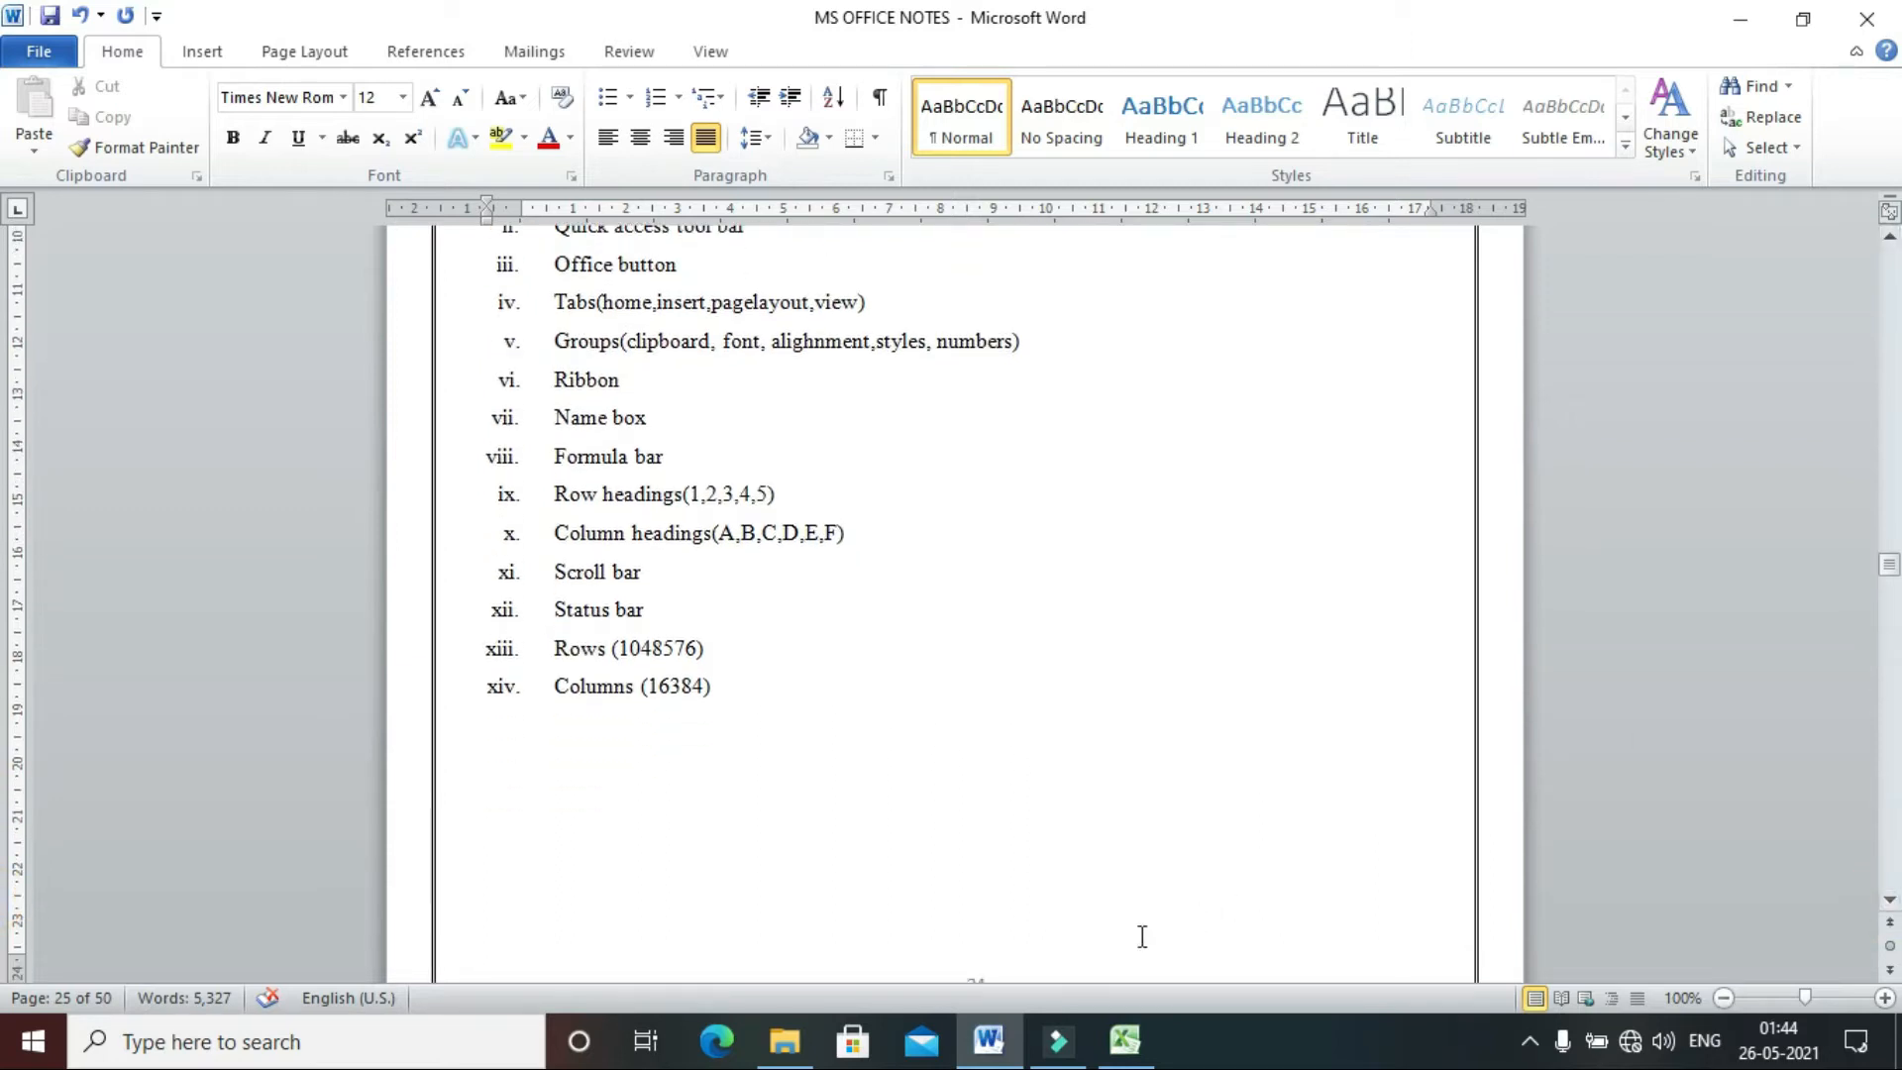
- Switch to the blank Excel workbook and select cells such as H6, B4 and A1 to examine their references in the Name Box
click(1127, 1045)
click(669, 570)
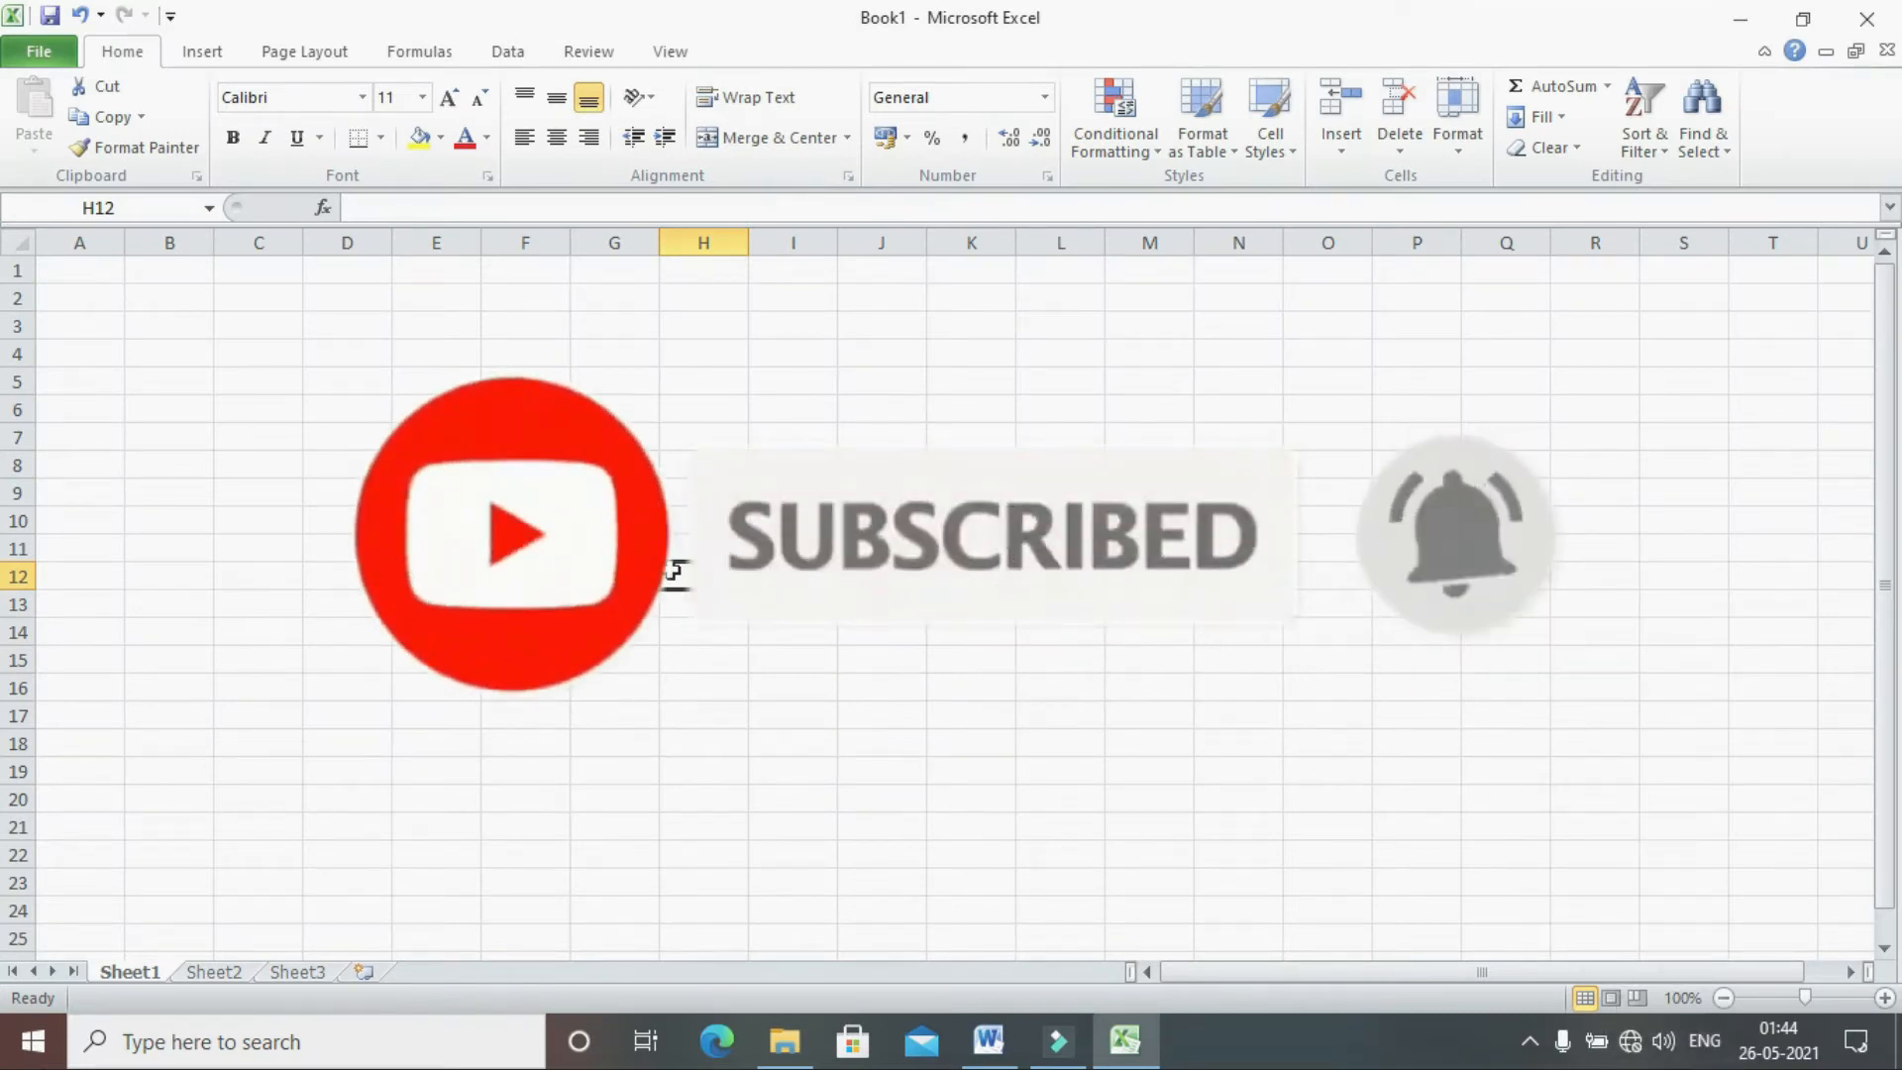
click(688, 412)
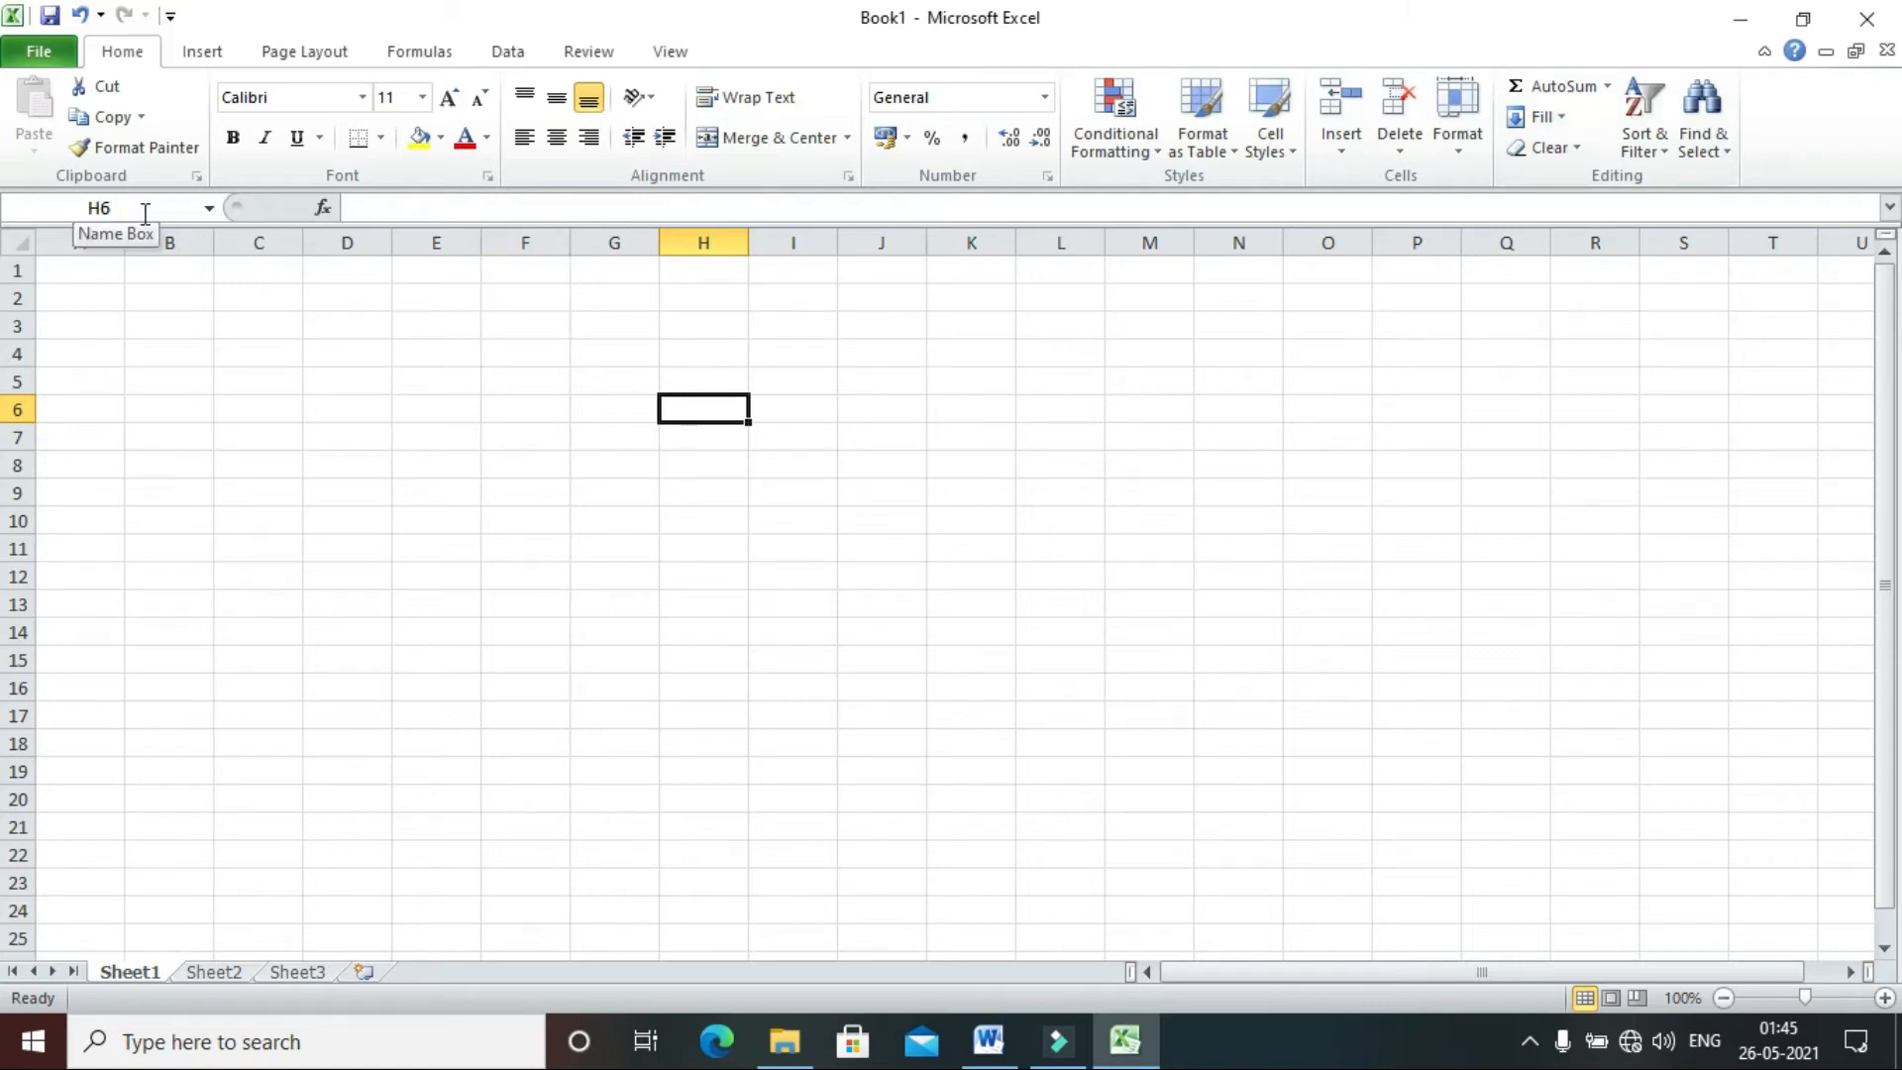
click(342, 487)
click(196, 359)
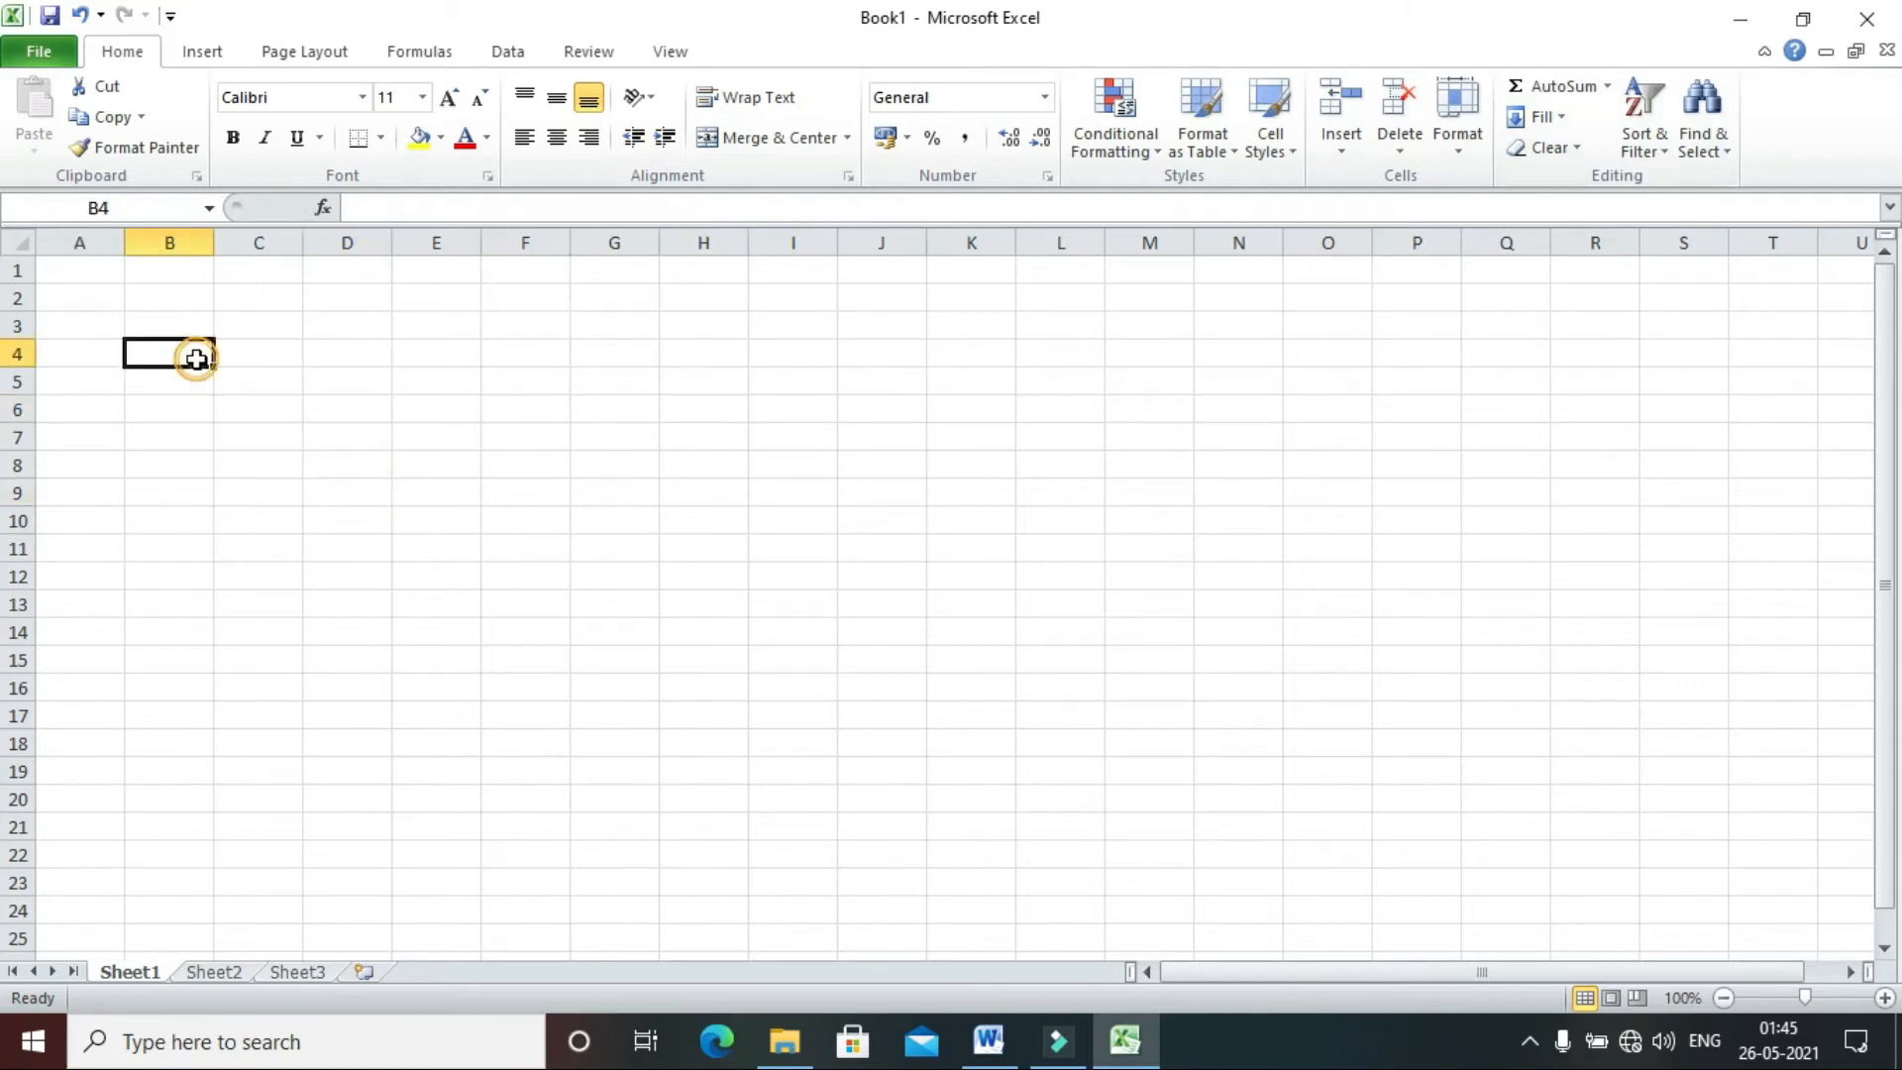
double_click(196, 358)
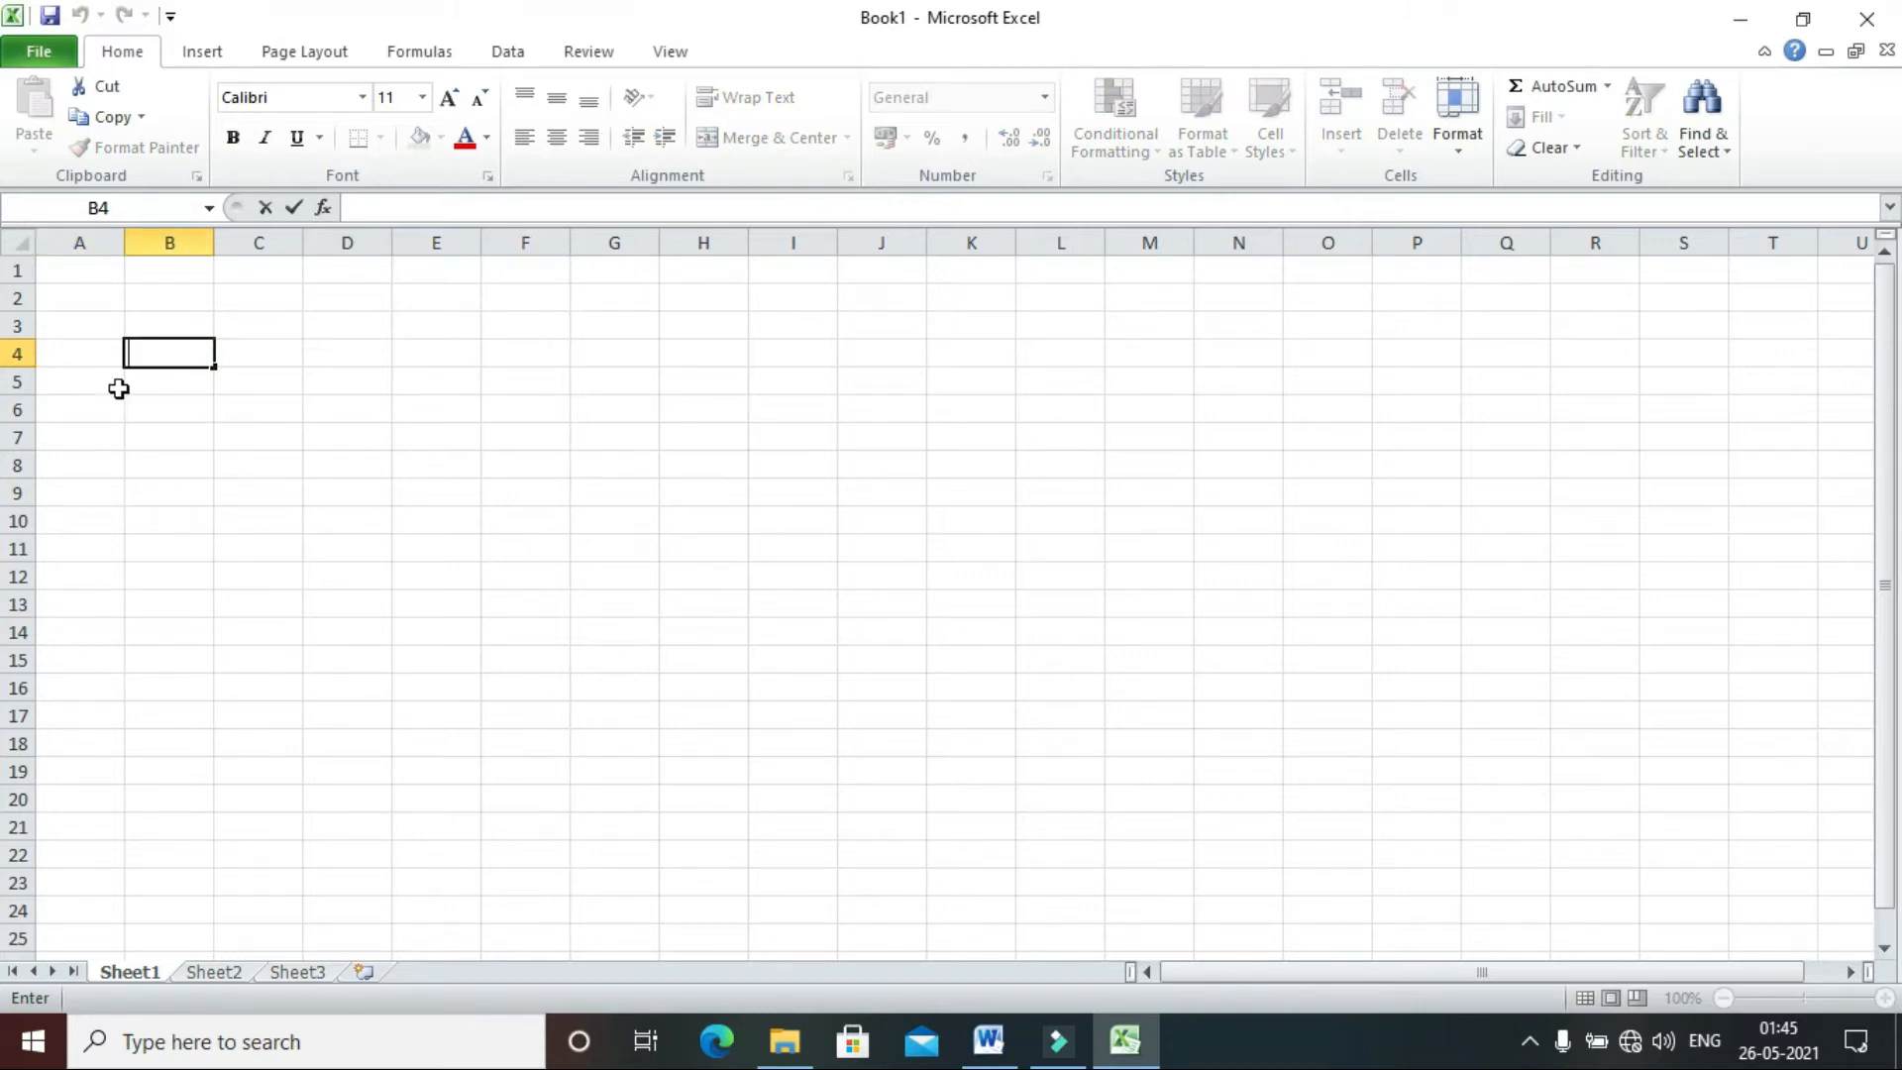
click(80, 276)
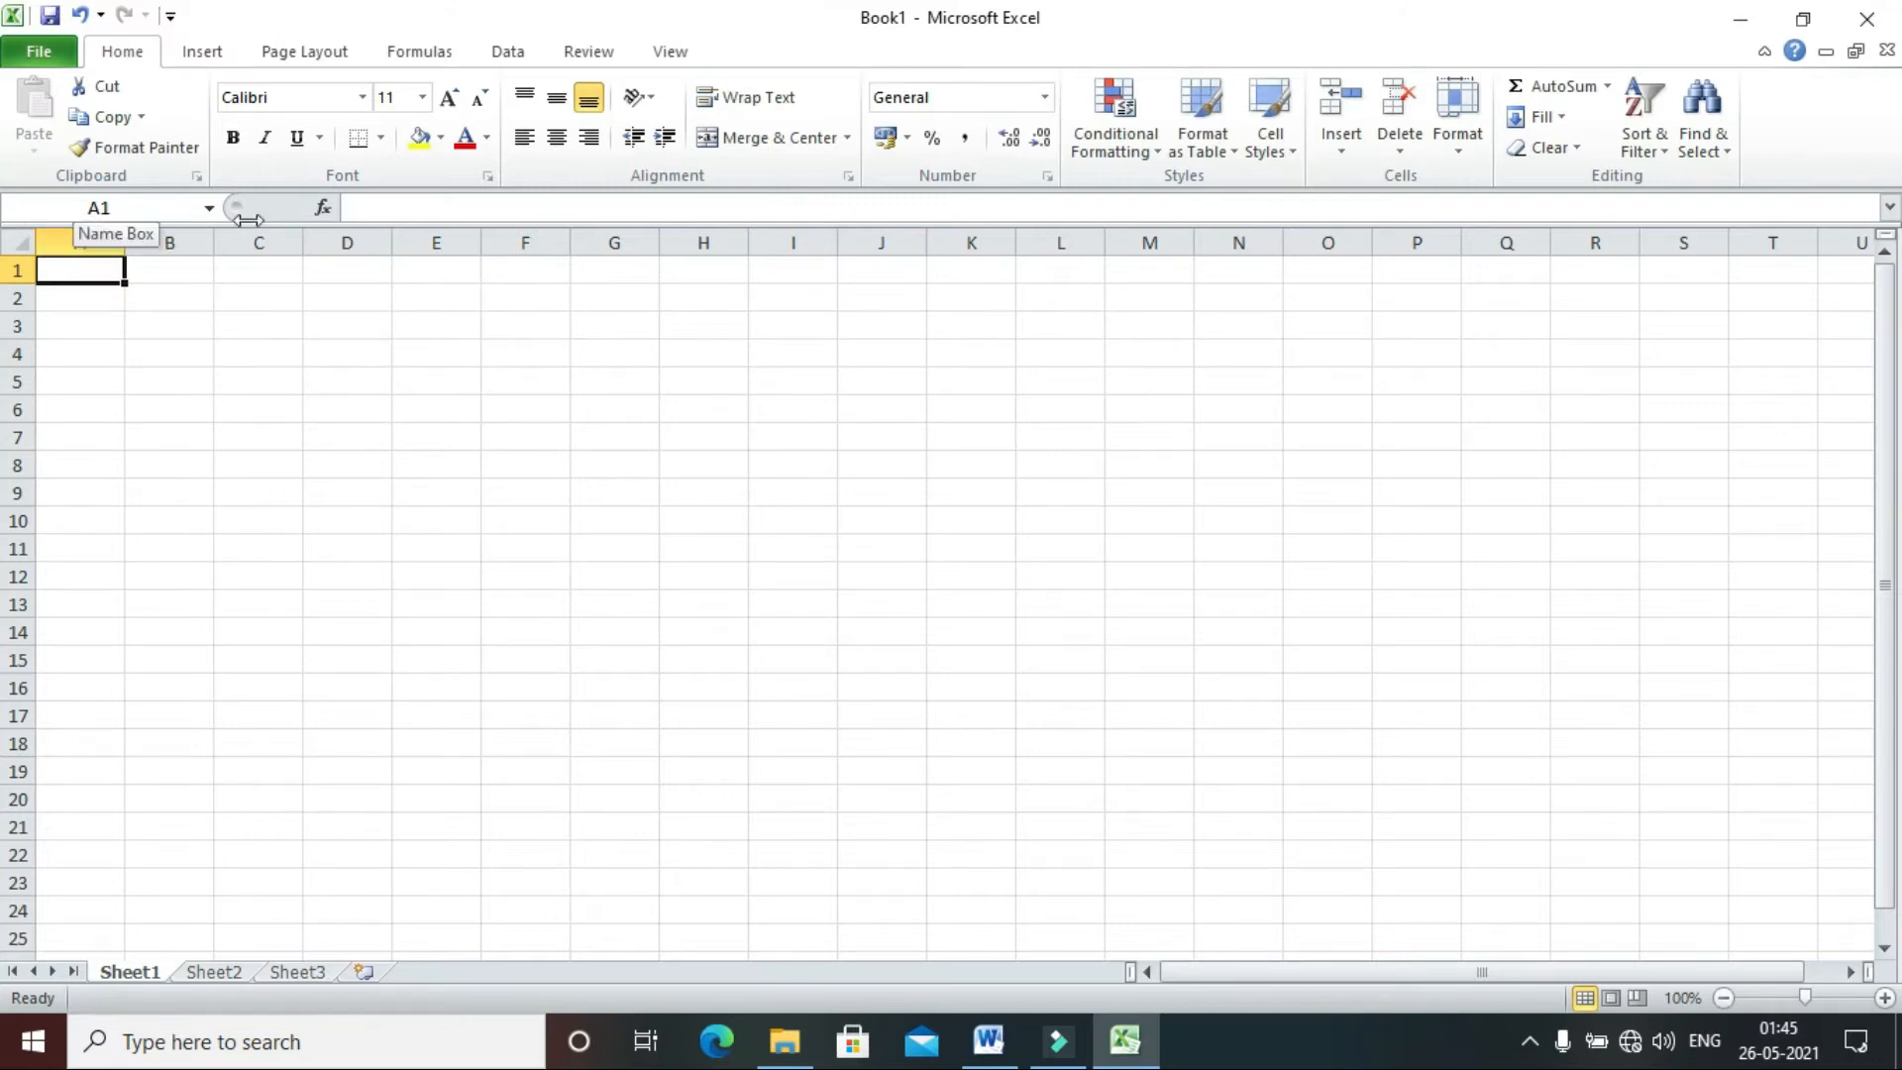
- Examine the formula bar for cell A1, the cell range G11:M20 and the vertical scroll bar
click(431, 207)
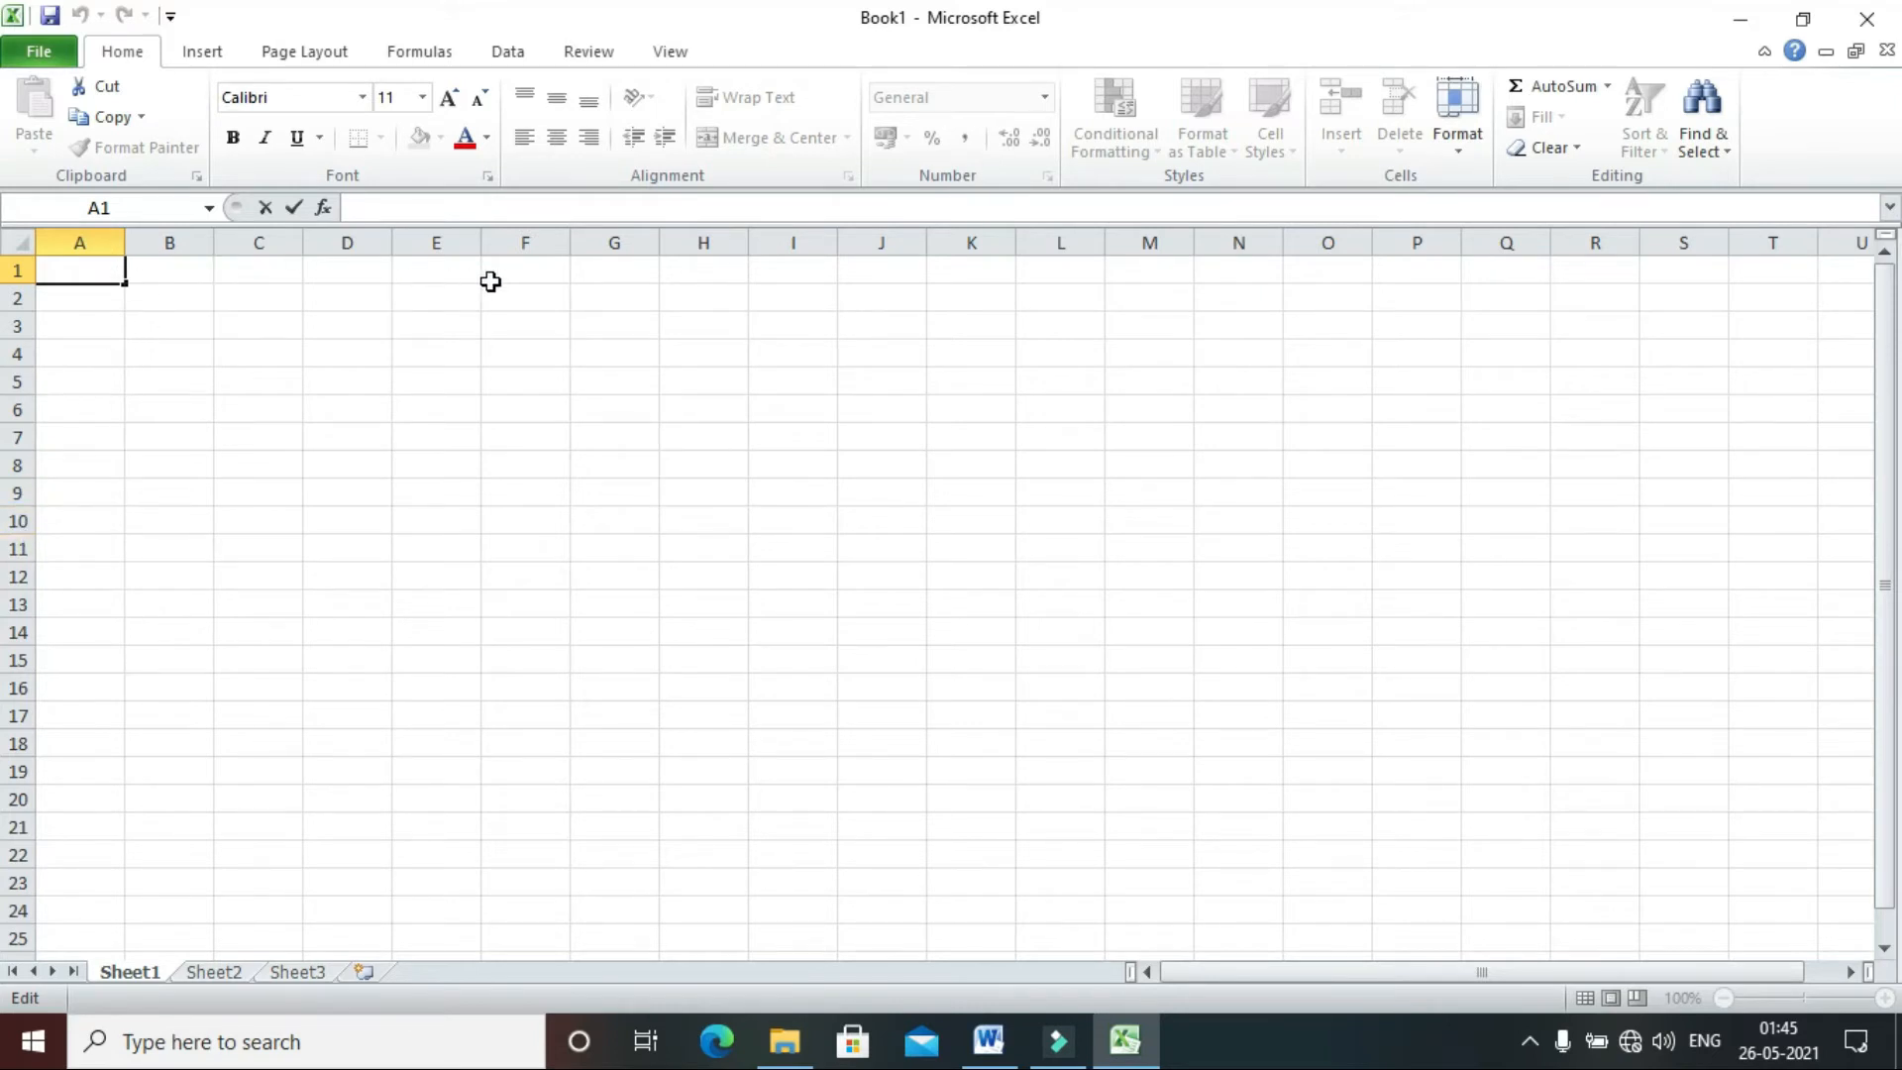
drag(653, 543, 1162, 793)
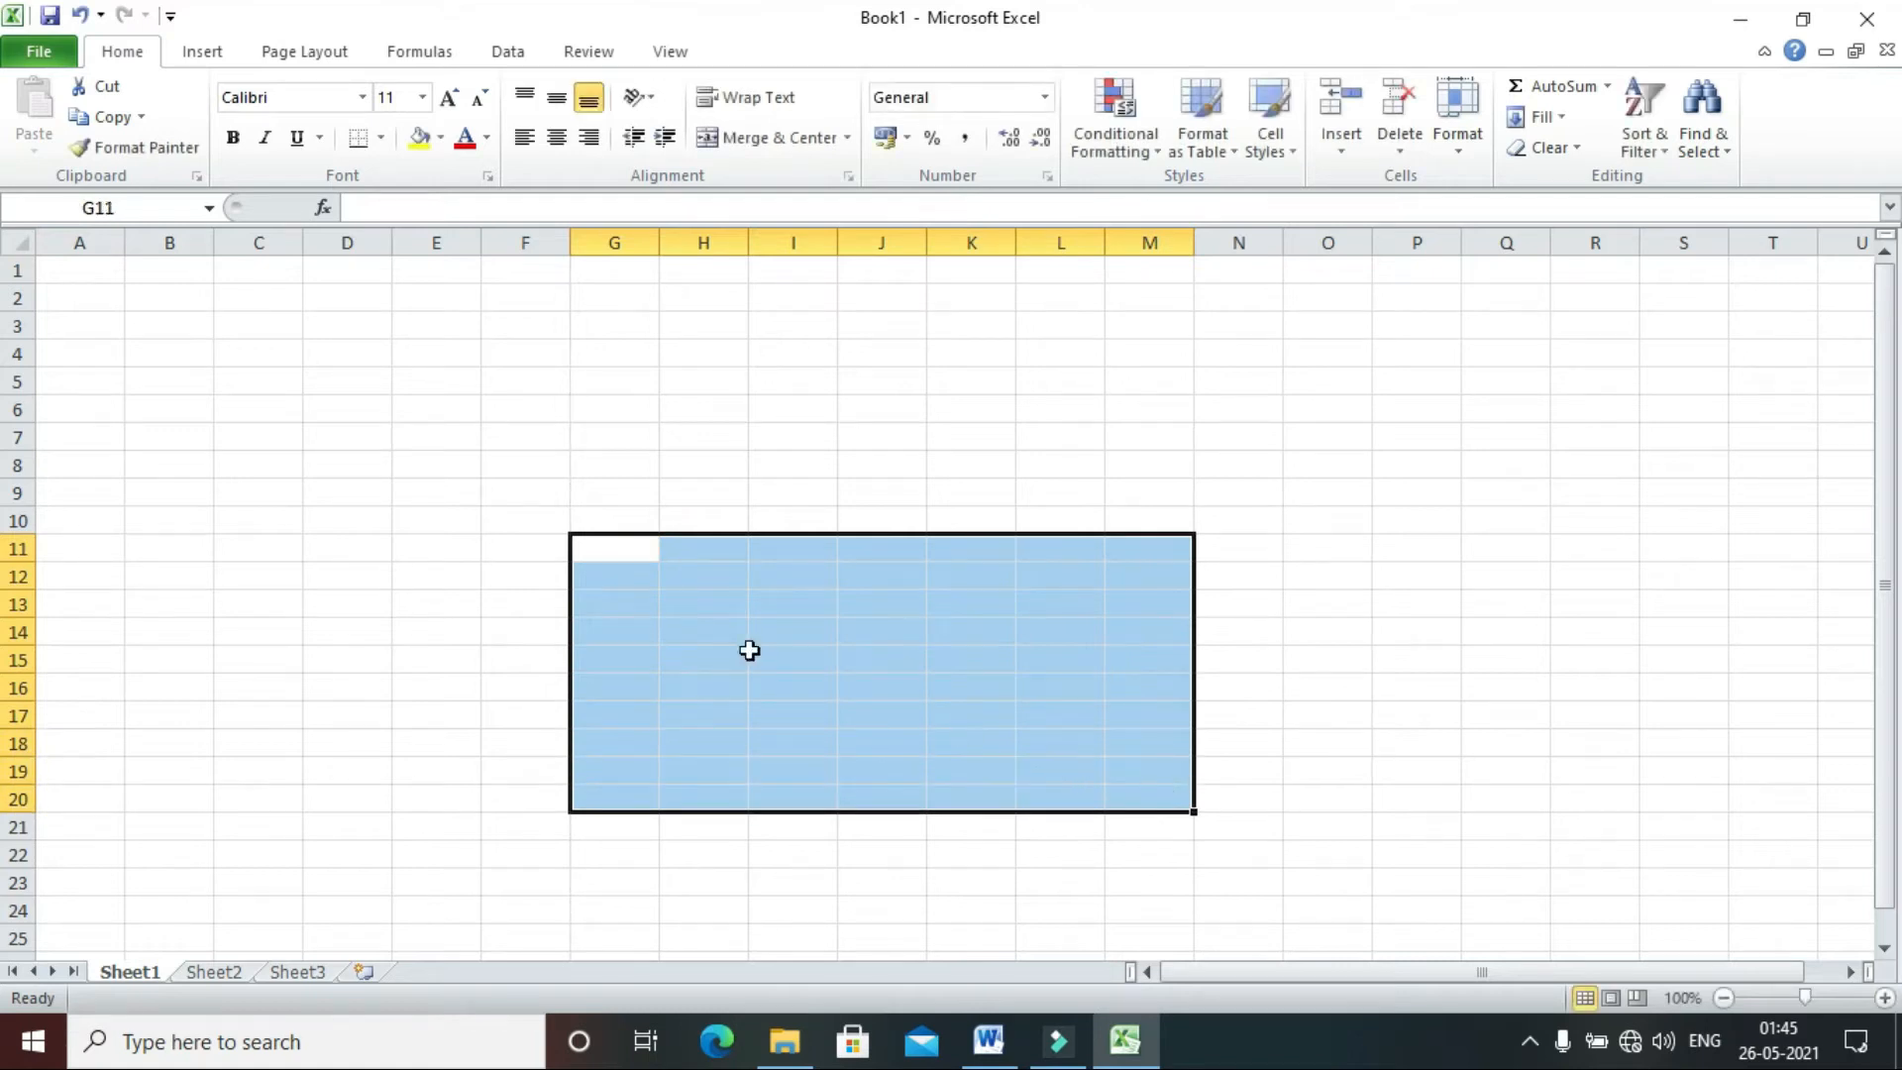
click(524, 543)
click(349, 425)
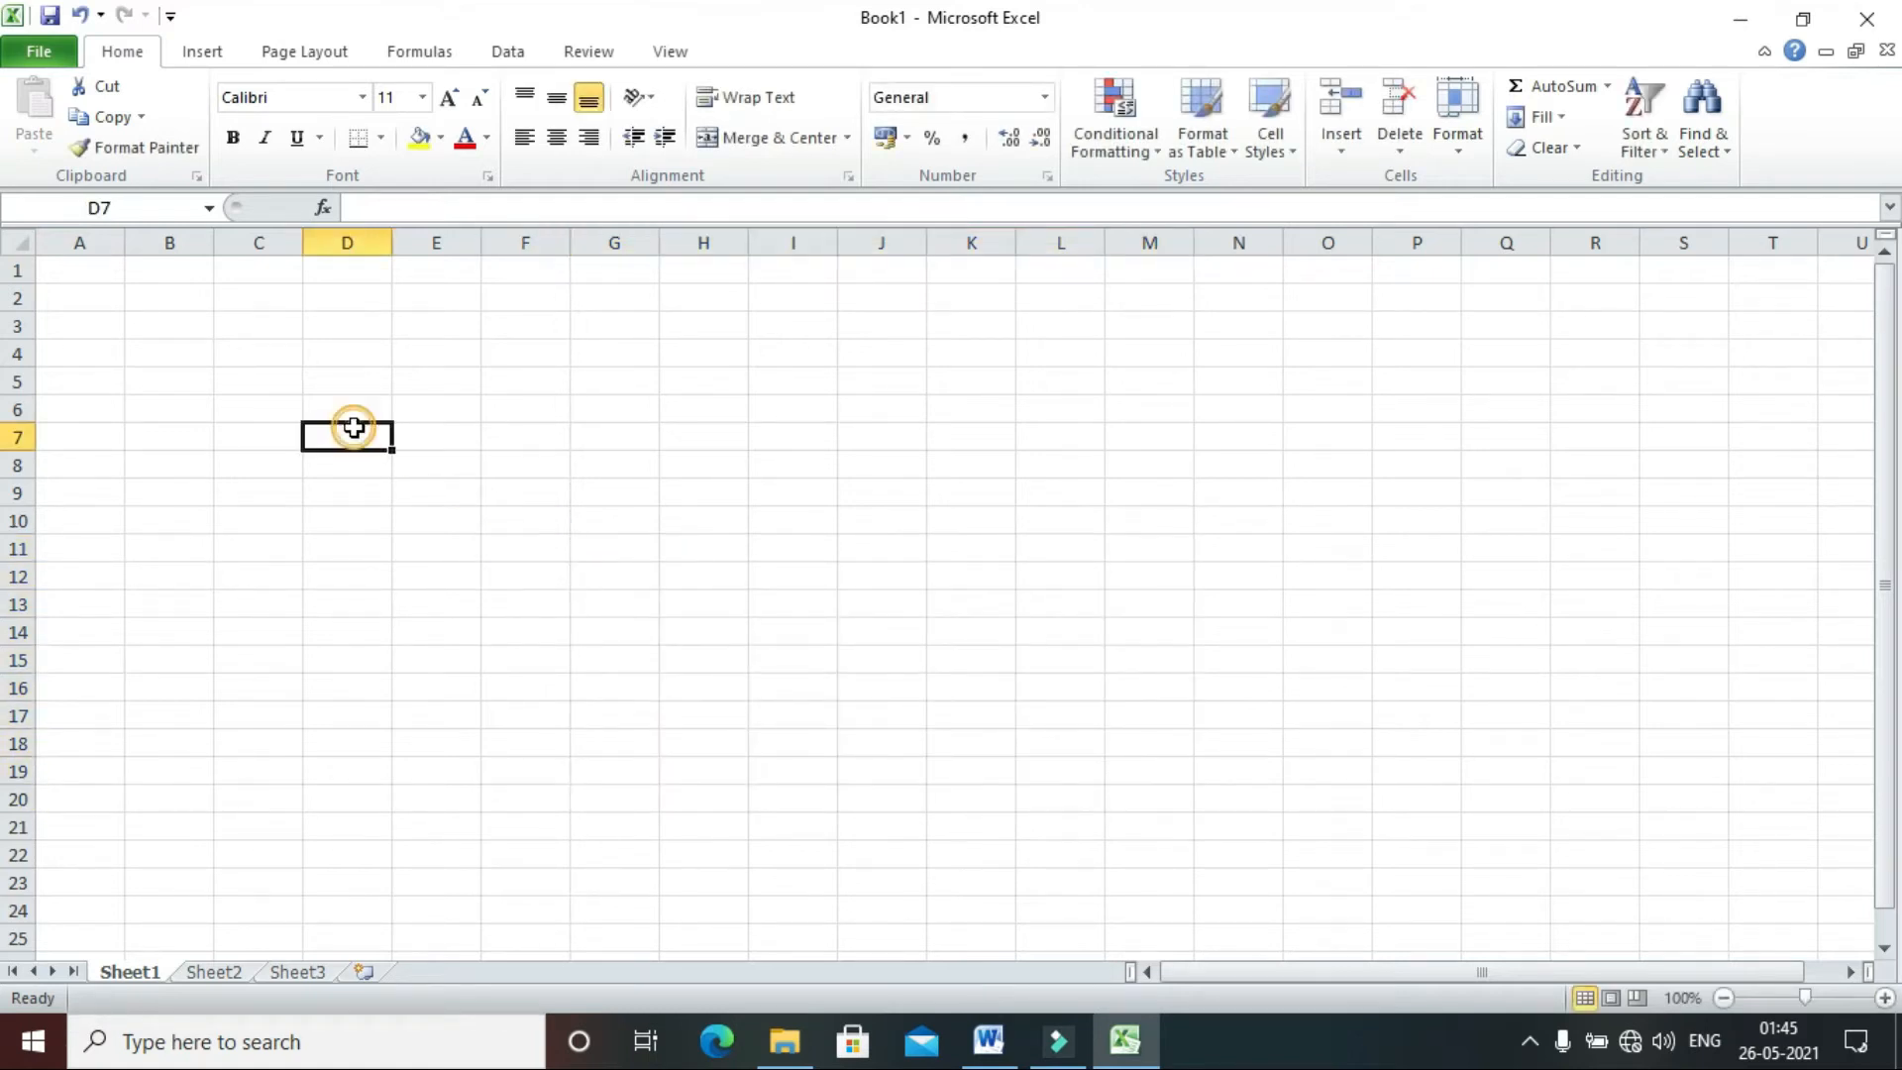
click(639, 417)
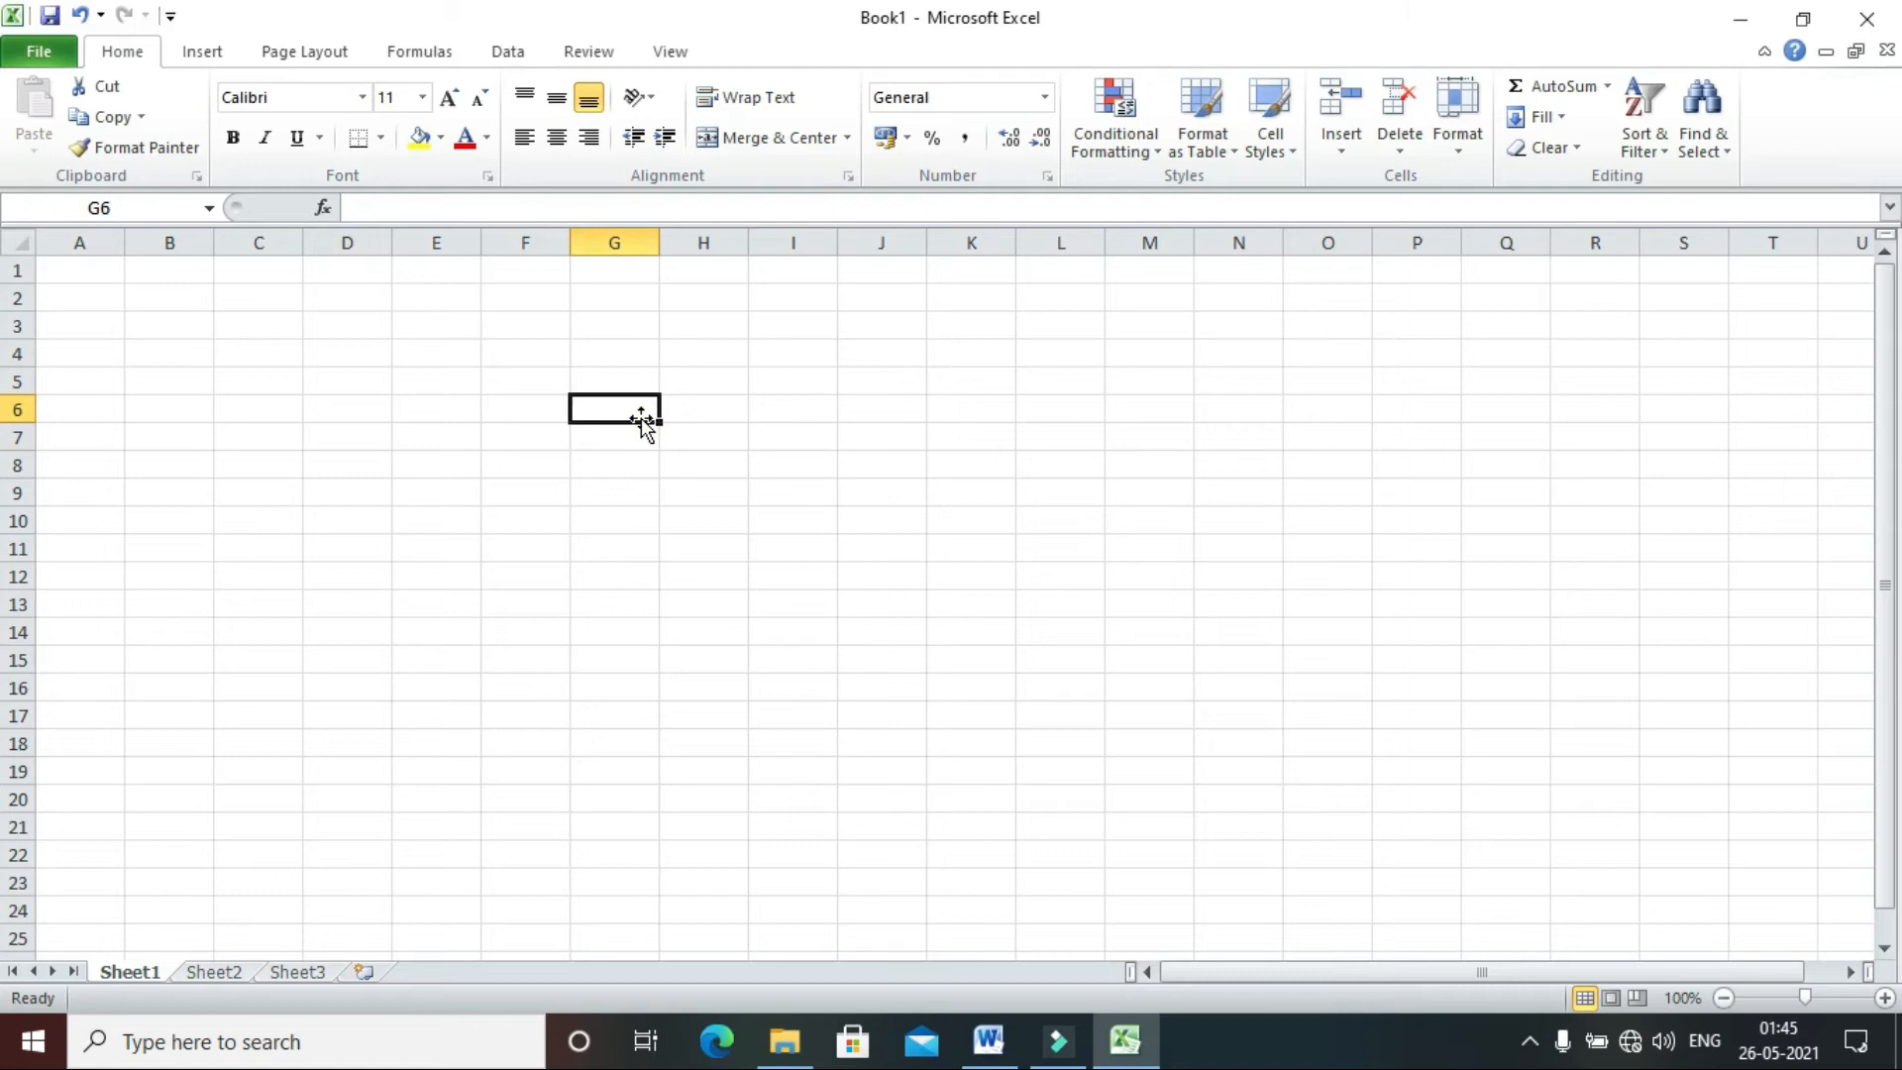
click(1878, 474)
drag(1878, 473, 1879, 408)
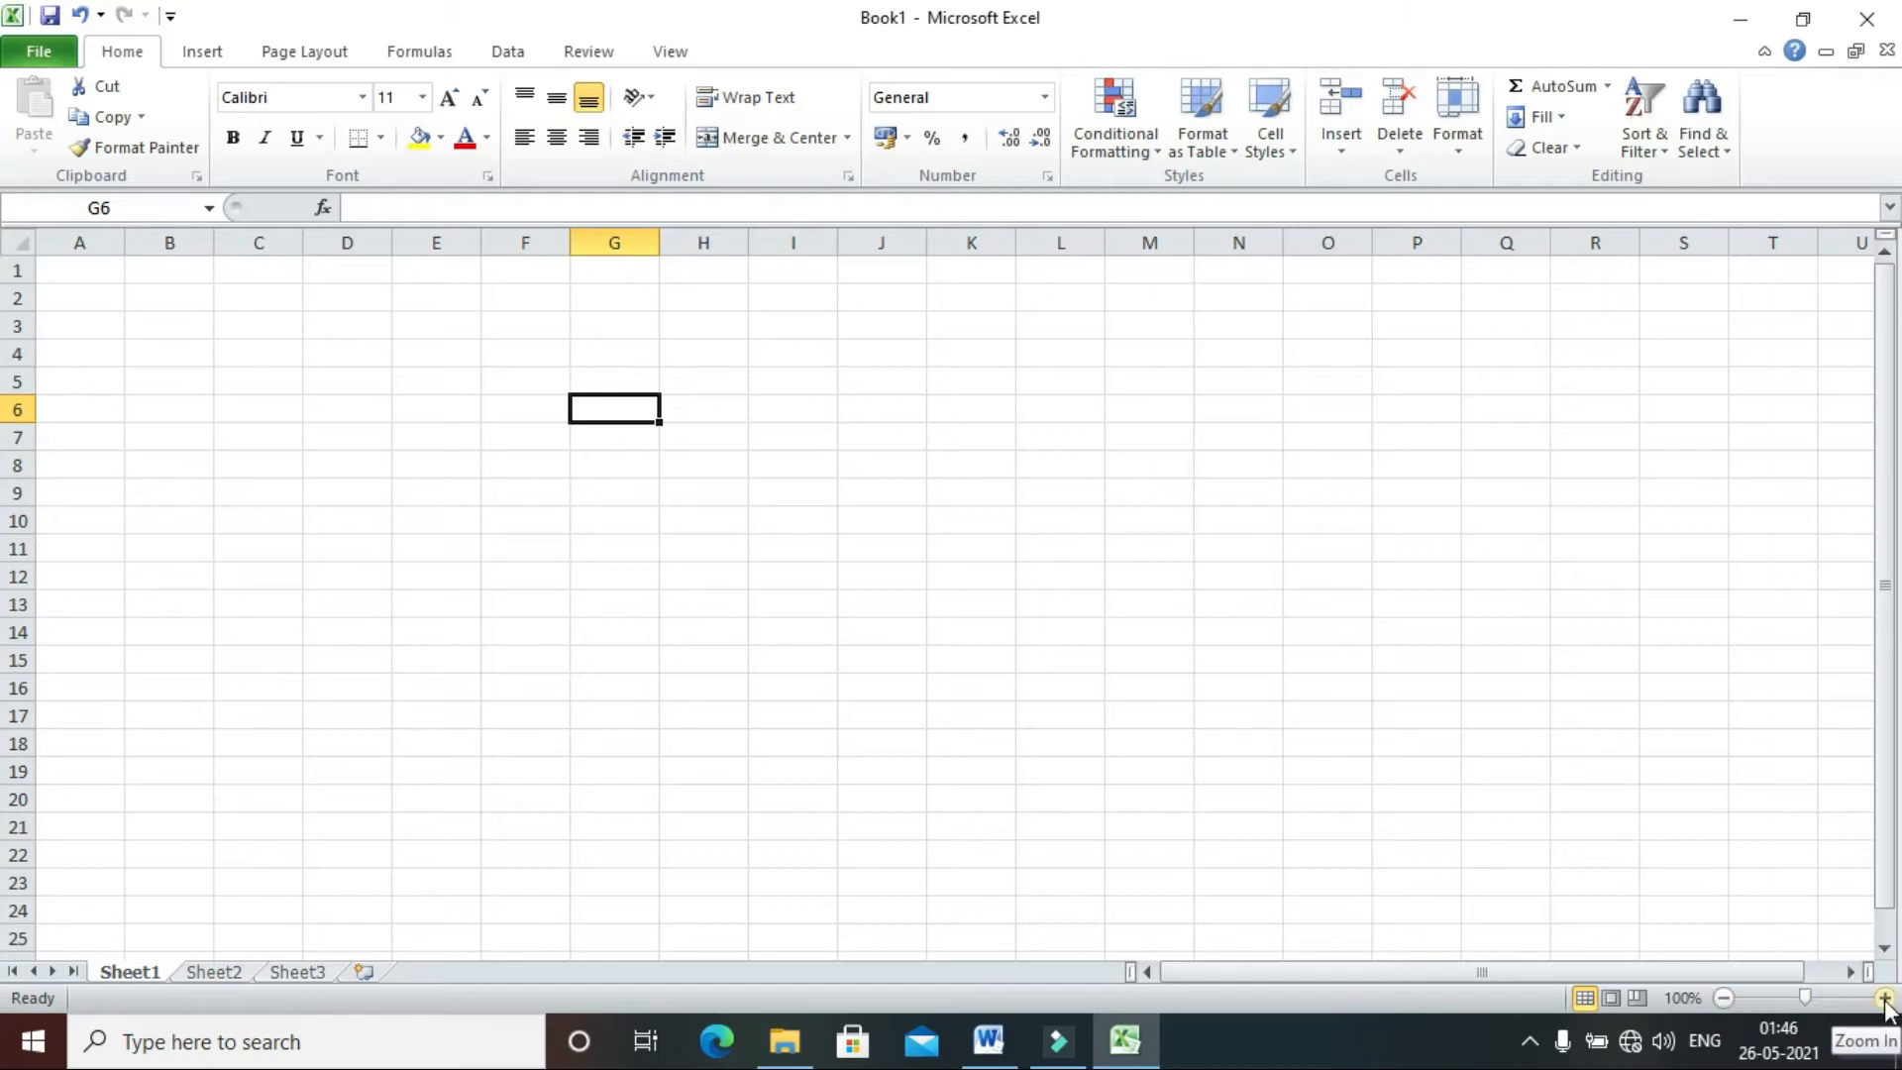
- Try zooming the worksheet in and out, and set the zoom level to 140%
click(1885, 997)
click(1885, 998)
click(1885, 997)
click(1885, 997)
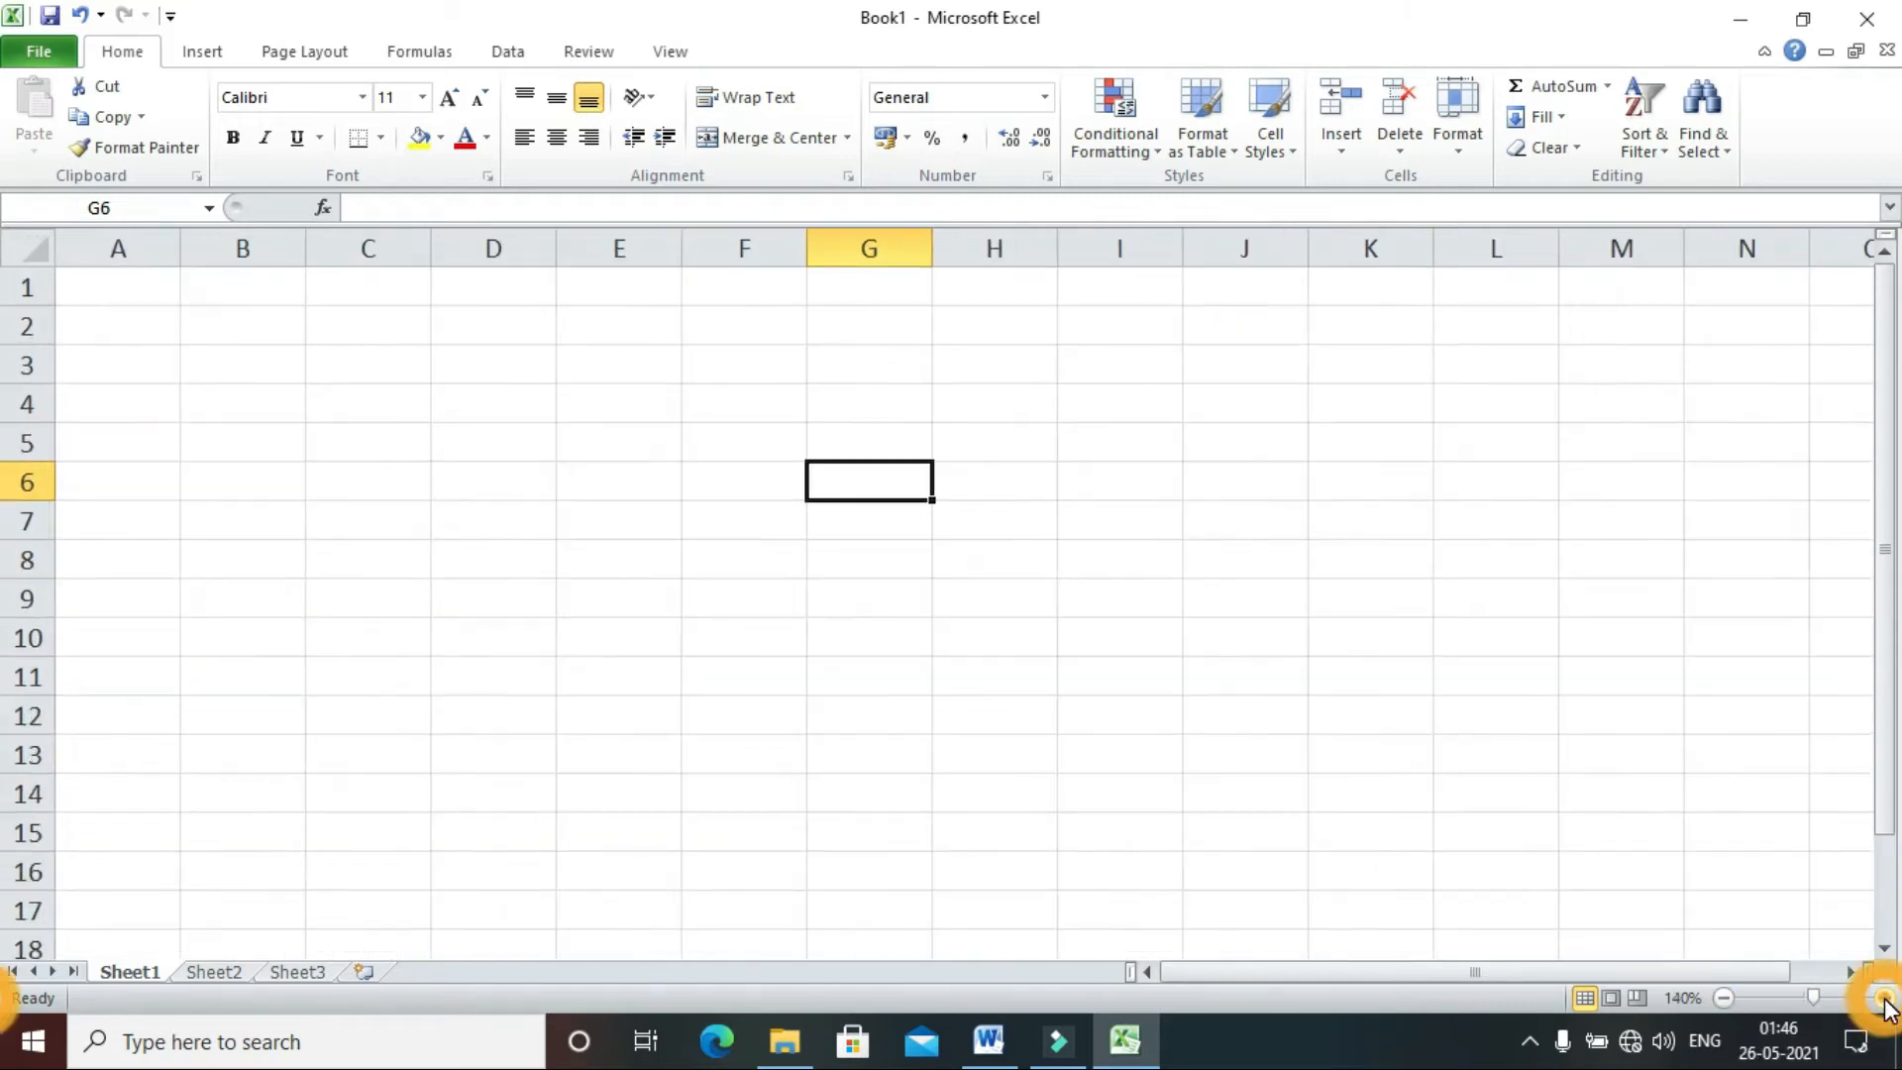
click(1885, 998)
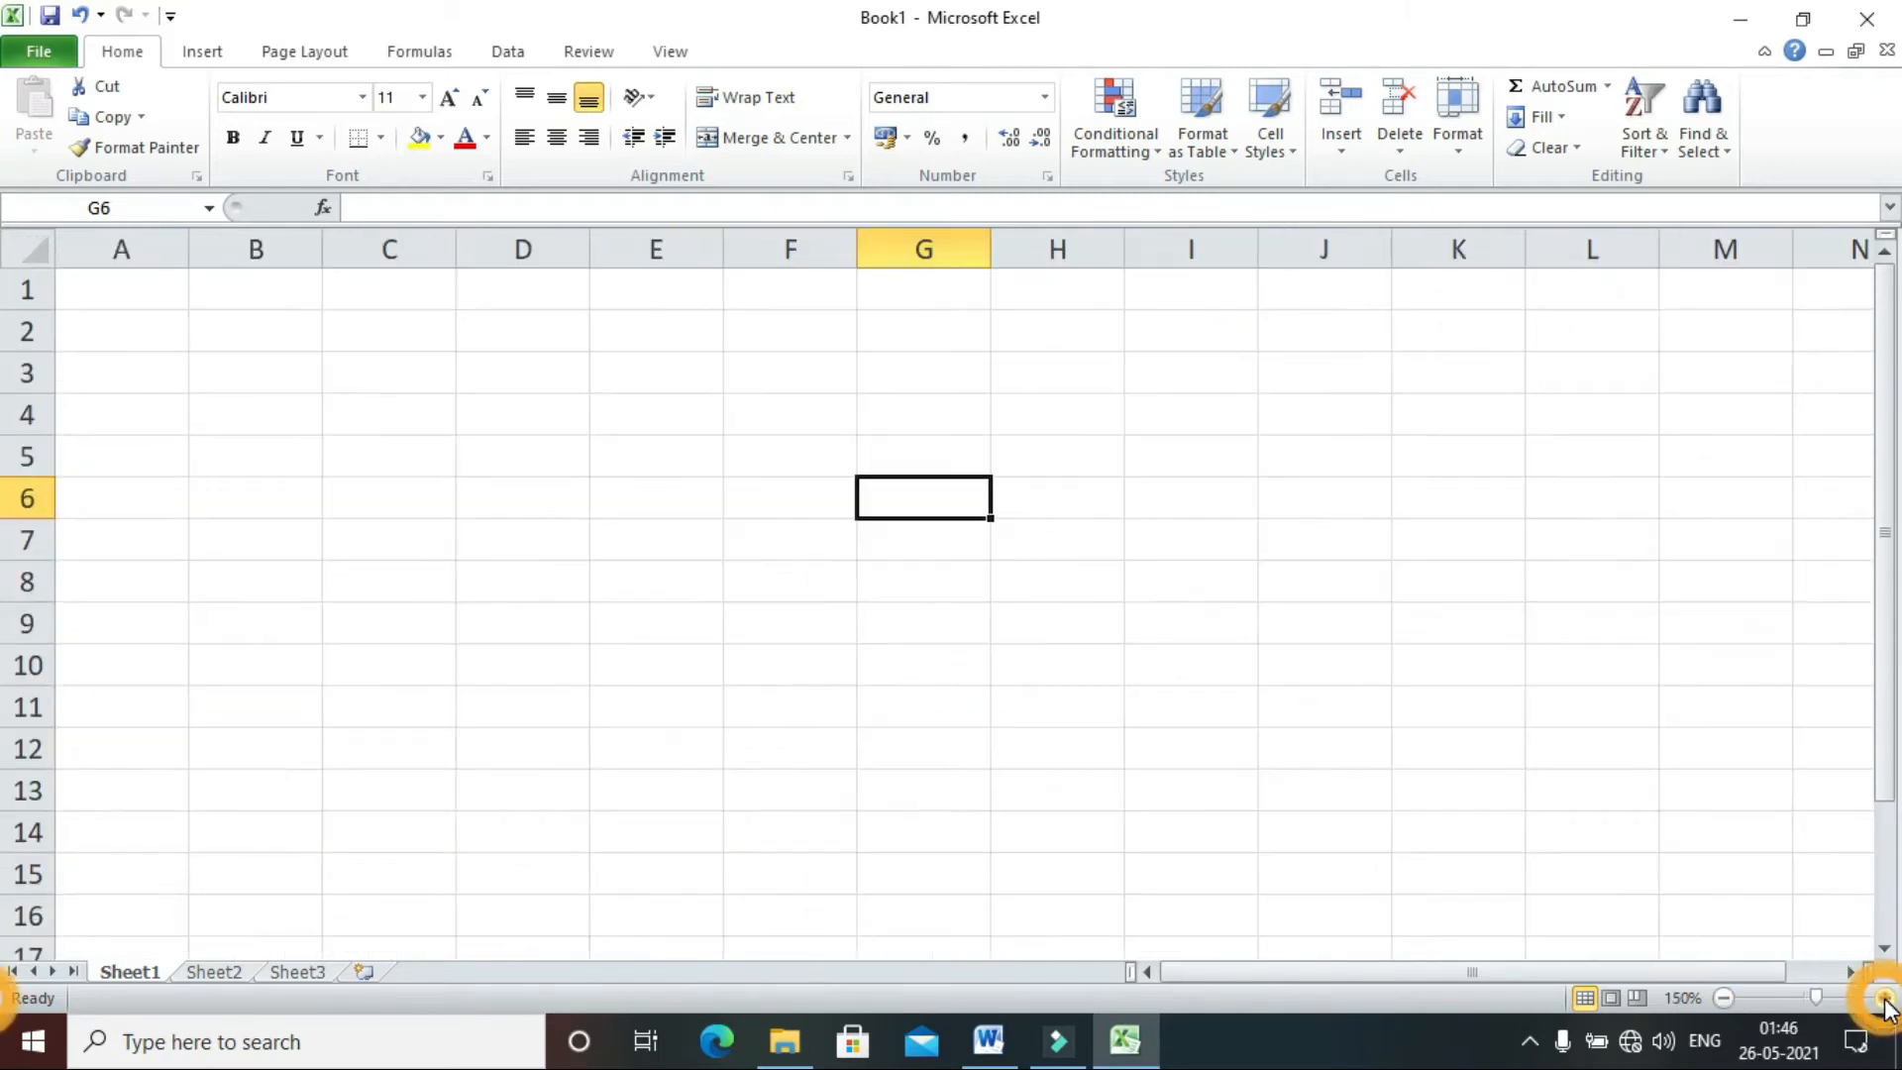
click(1722, 997)
click(1721, 997)
click(1722, 996)
click(1721, 997)
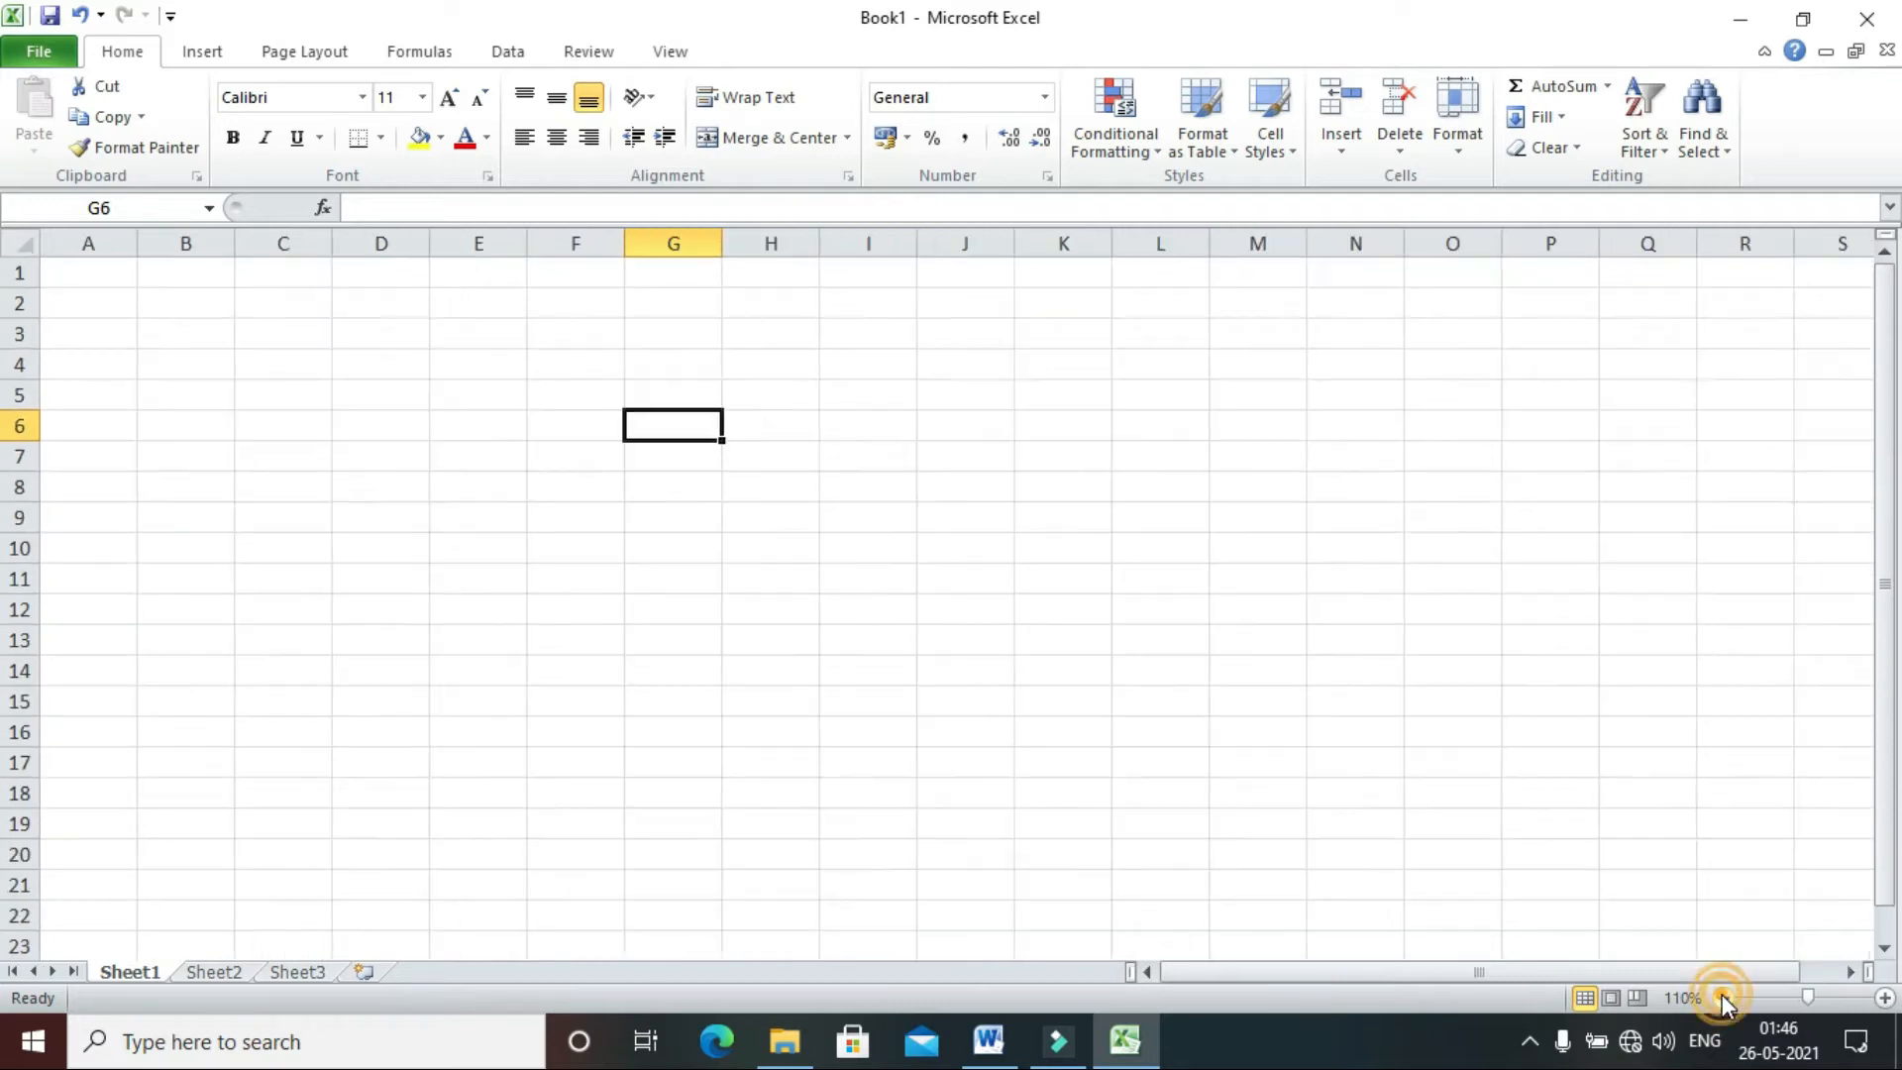
click(1884, 998)
click(1885, 997)
click(1885, 998)
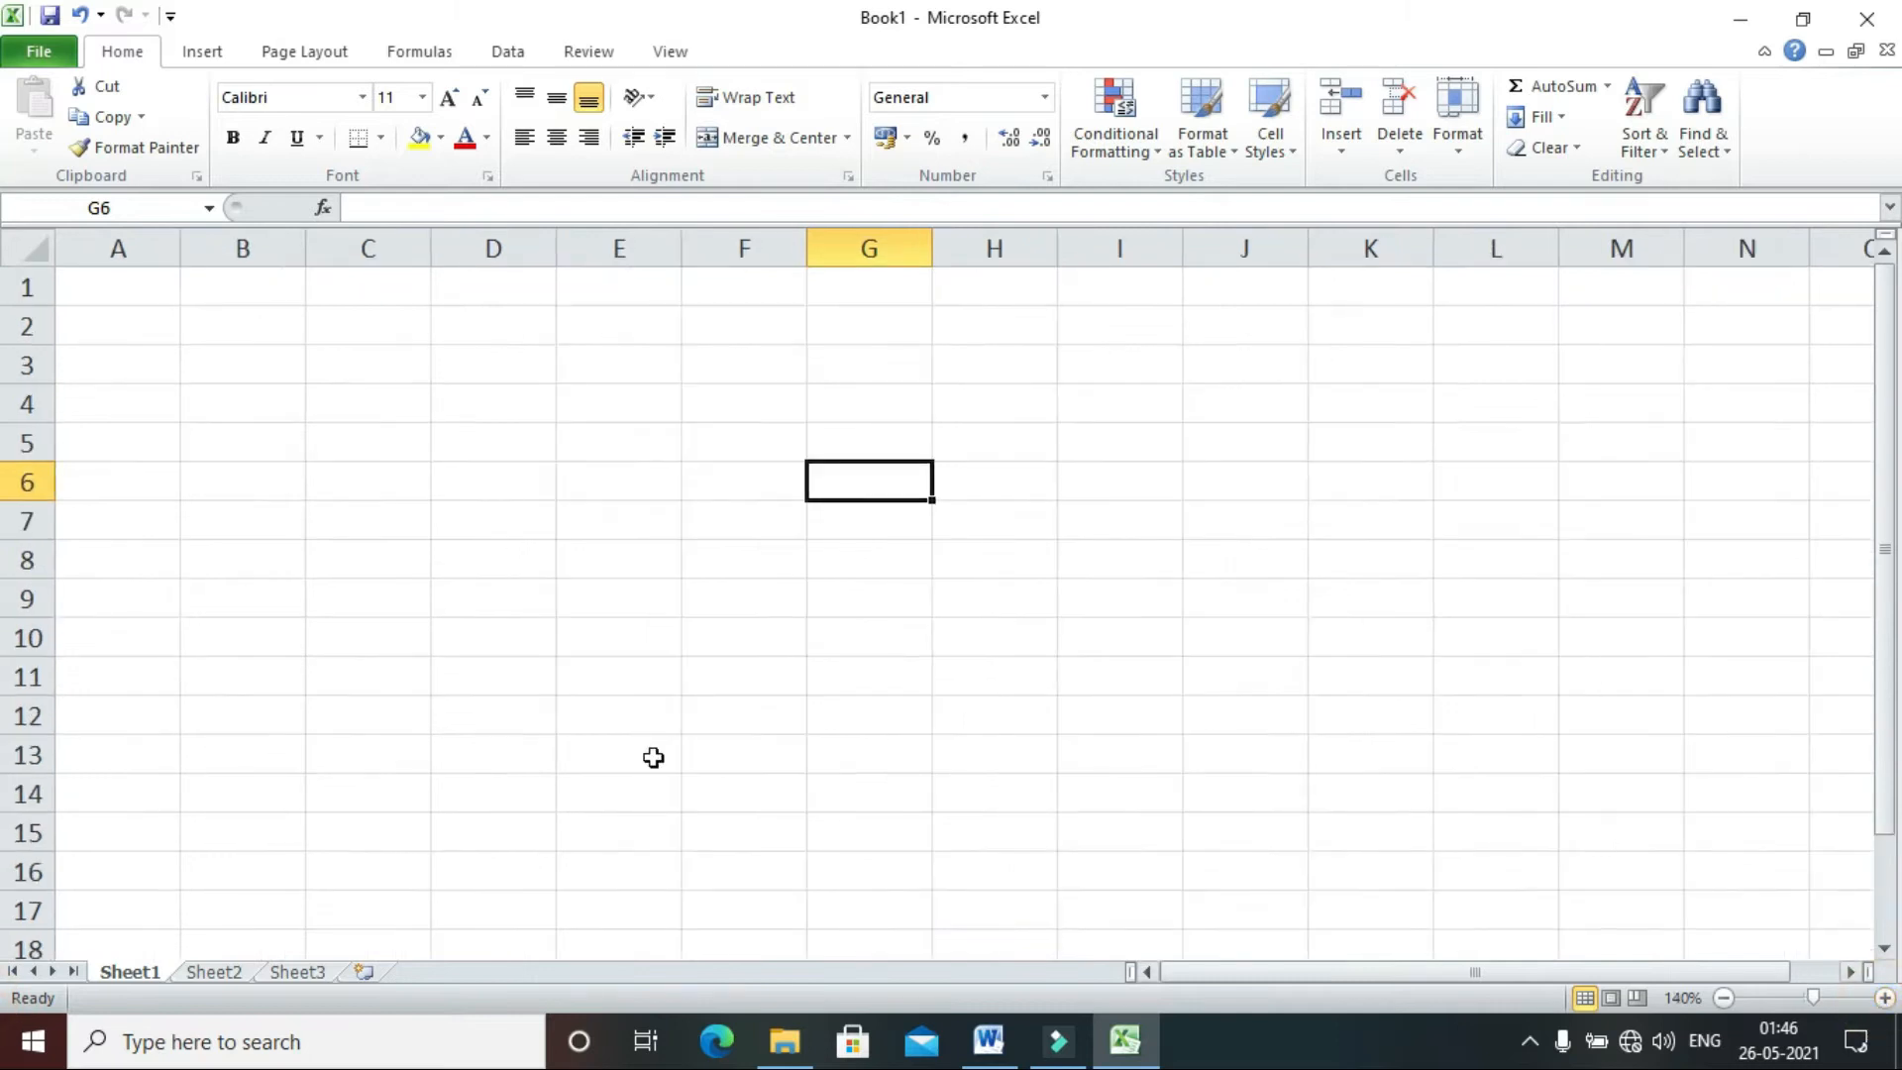
- Select the entire worksheet to examine its total number of rows and columns, and clear the selection
click(407, 530)
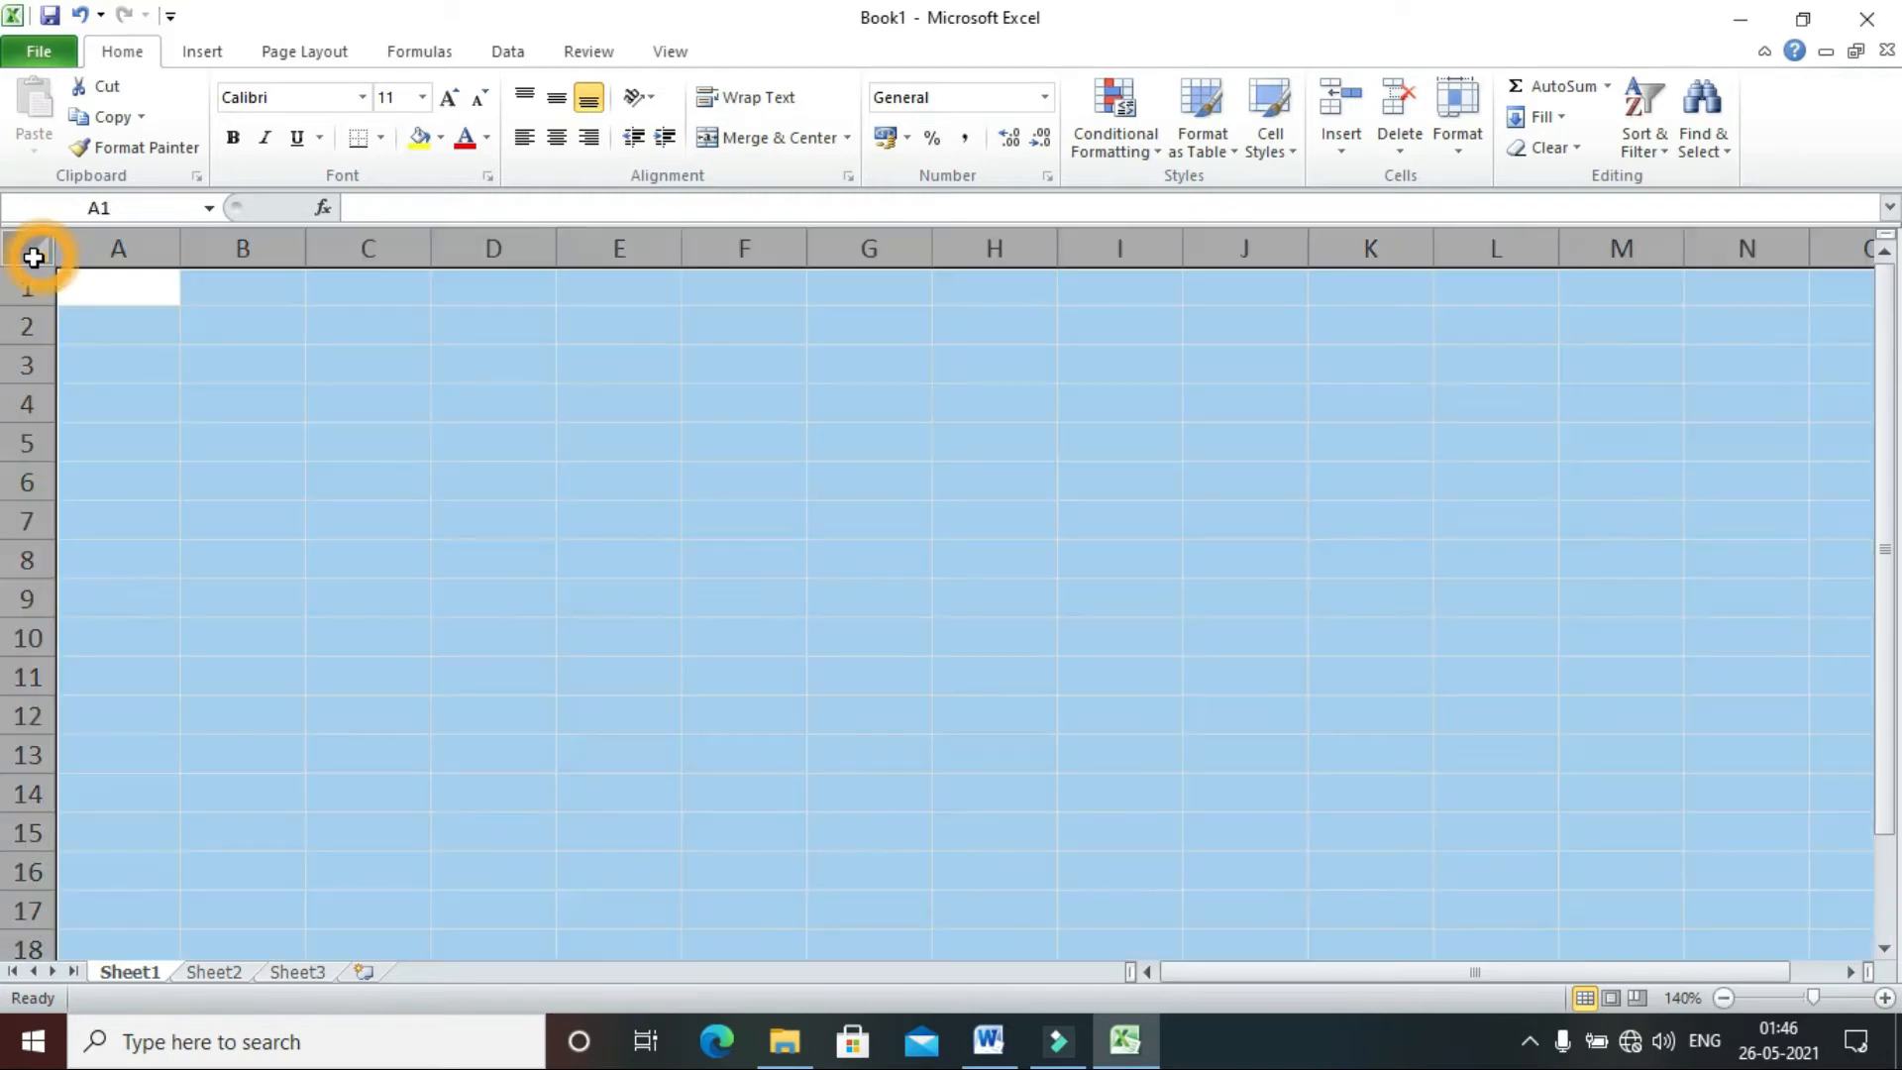
click(33, 255)
click(33, 260)
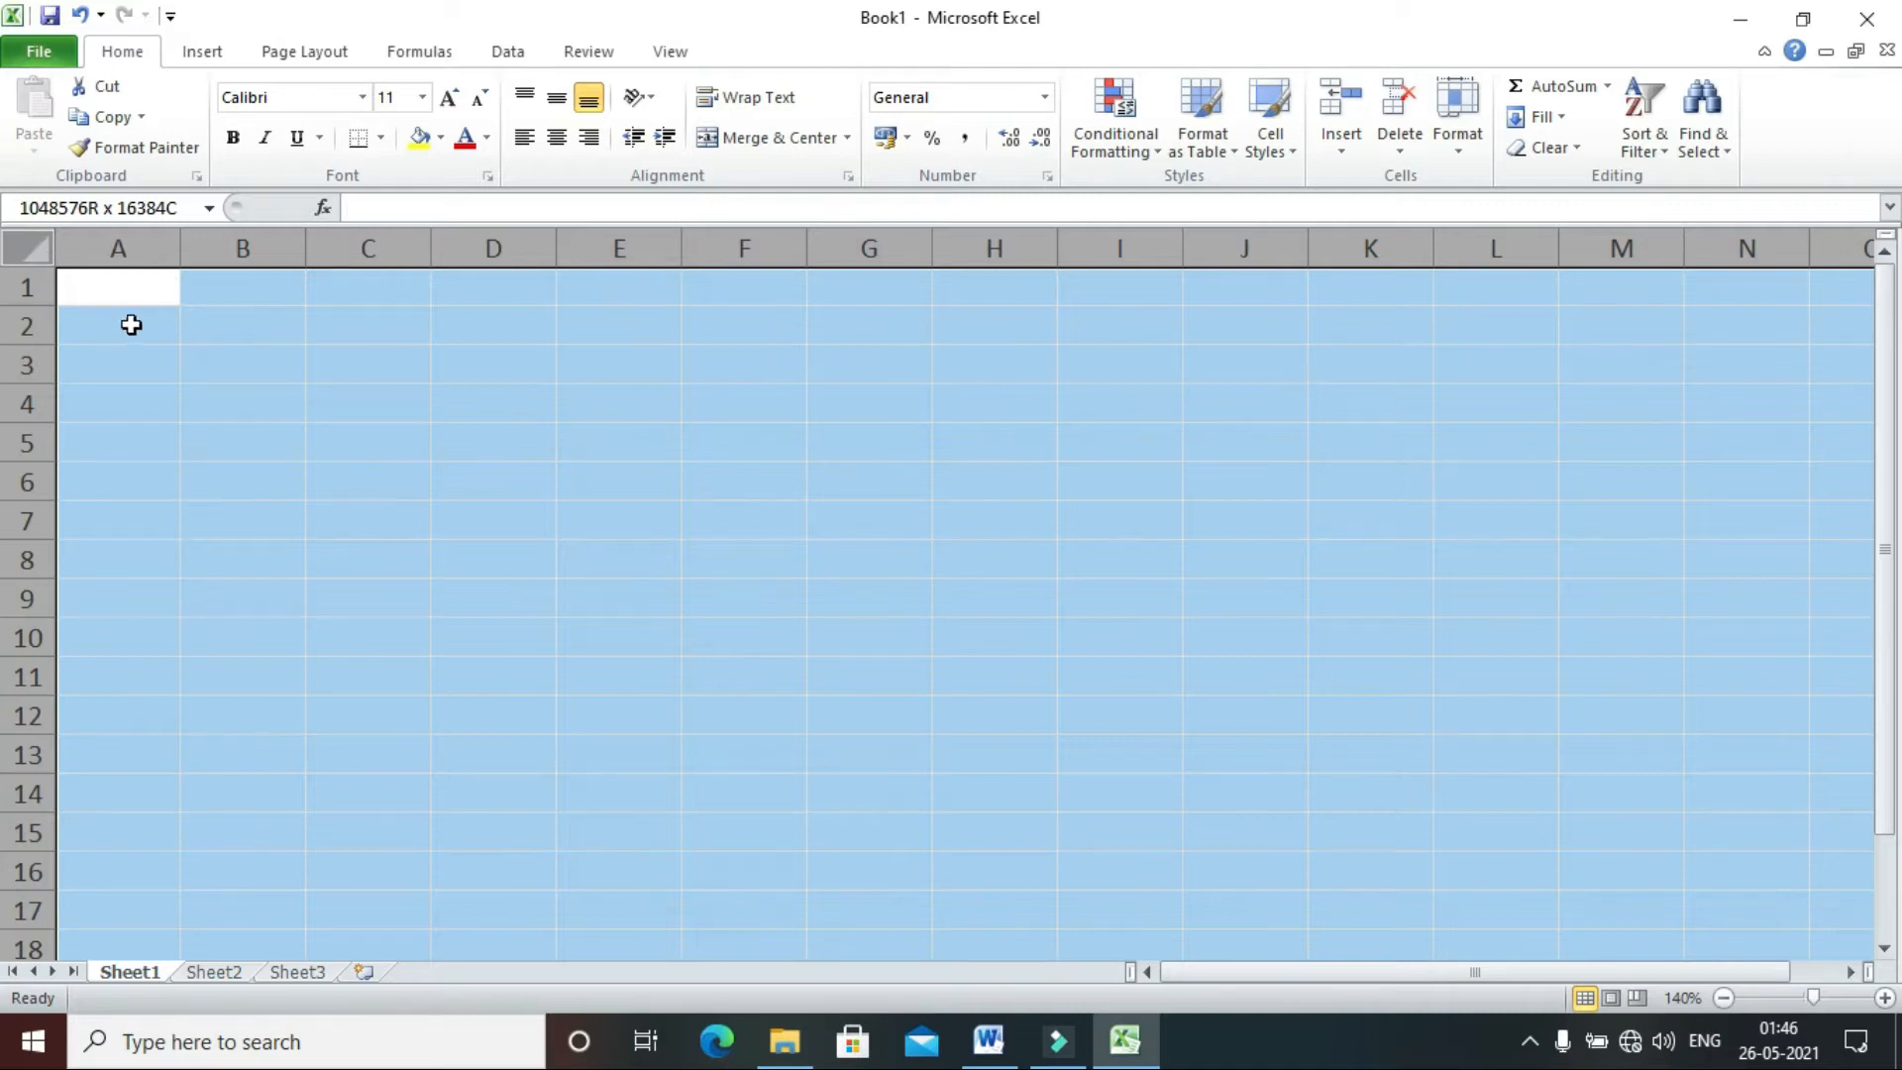
click(158, 361)
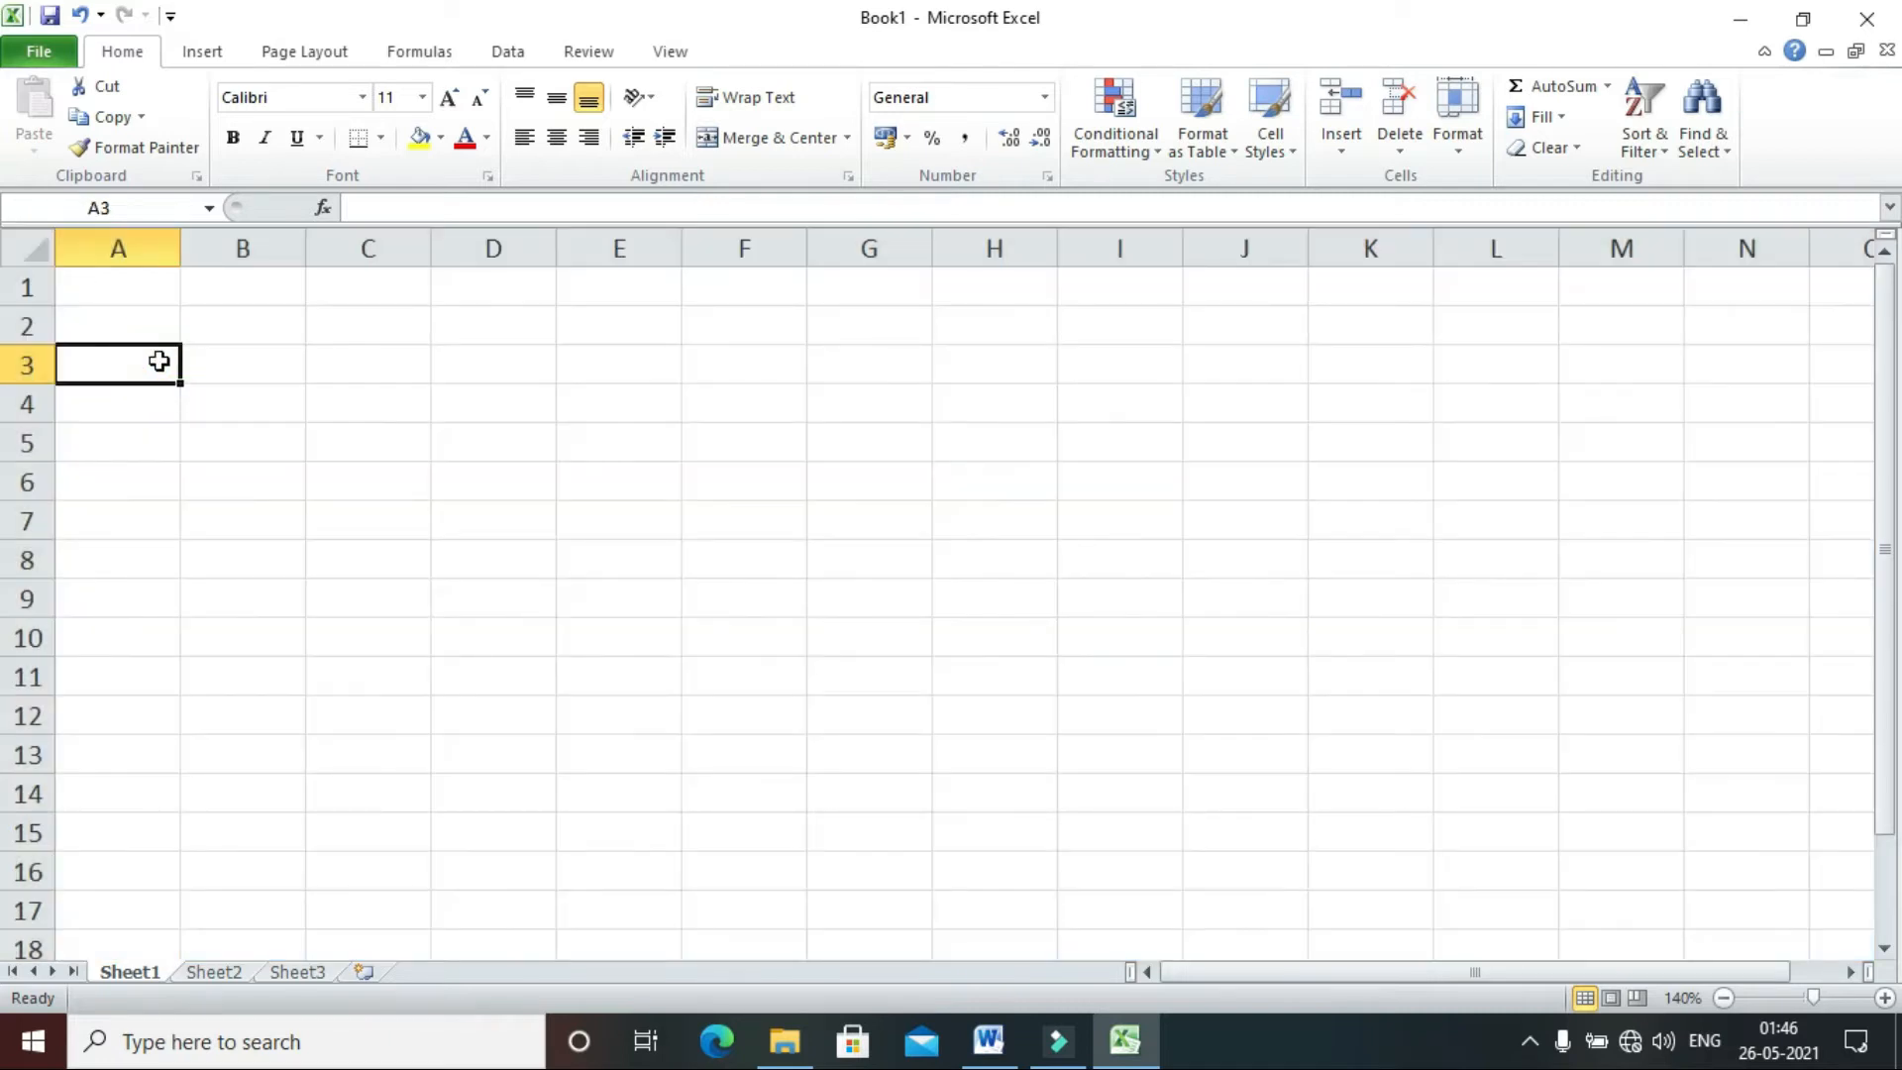
- Enter the number 1 in cell B3
click(274, 365)
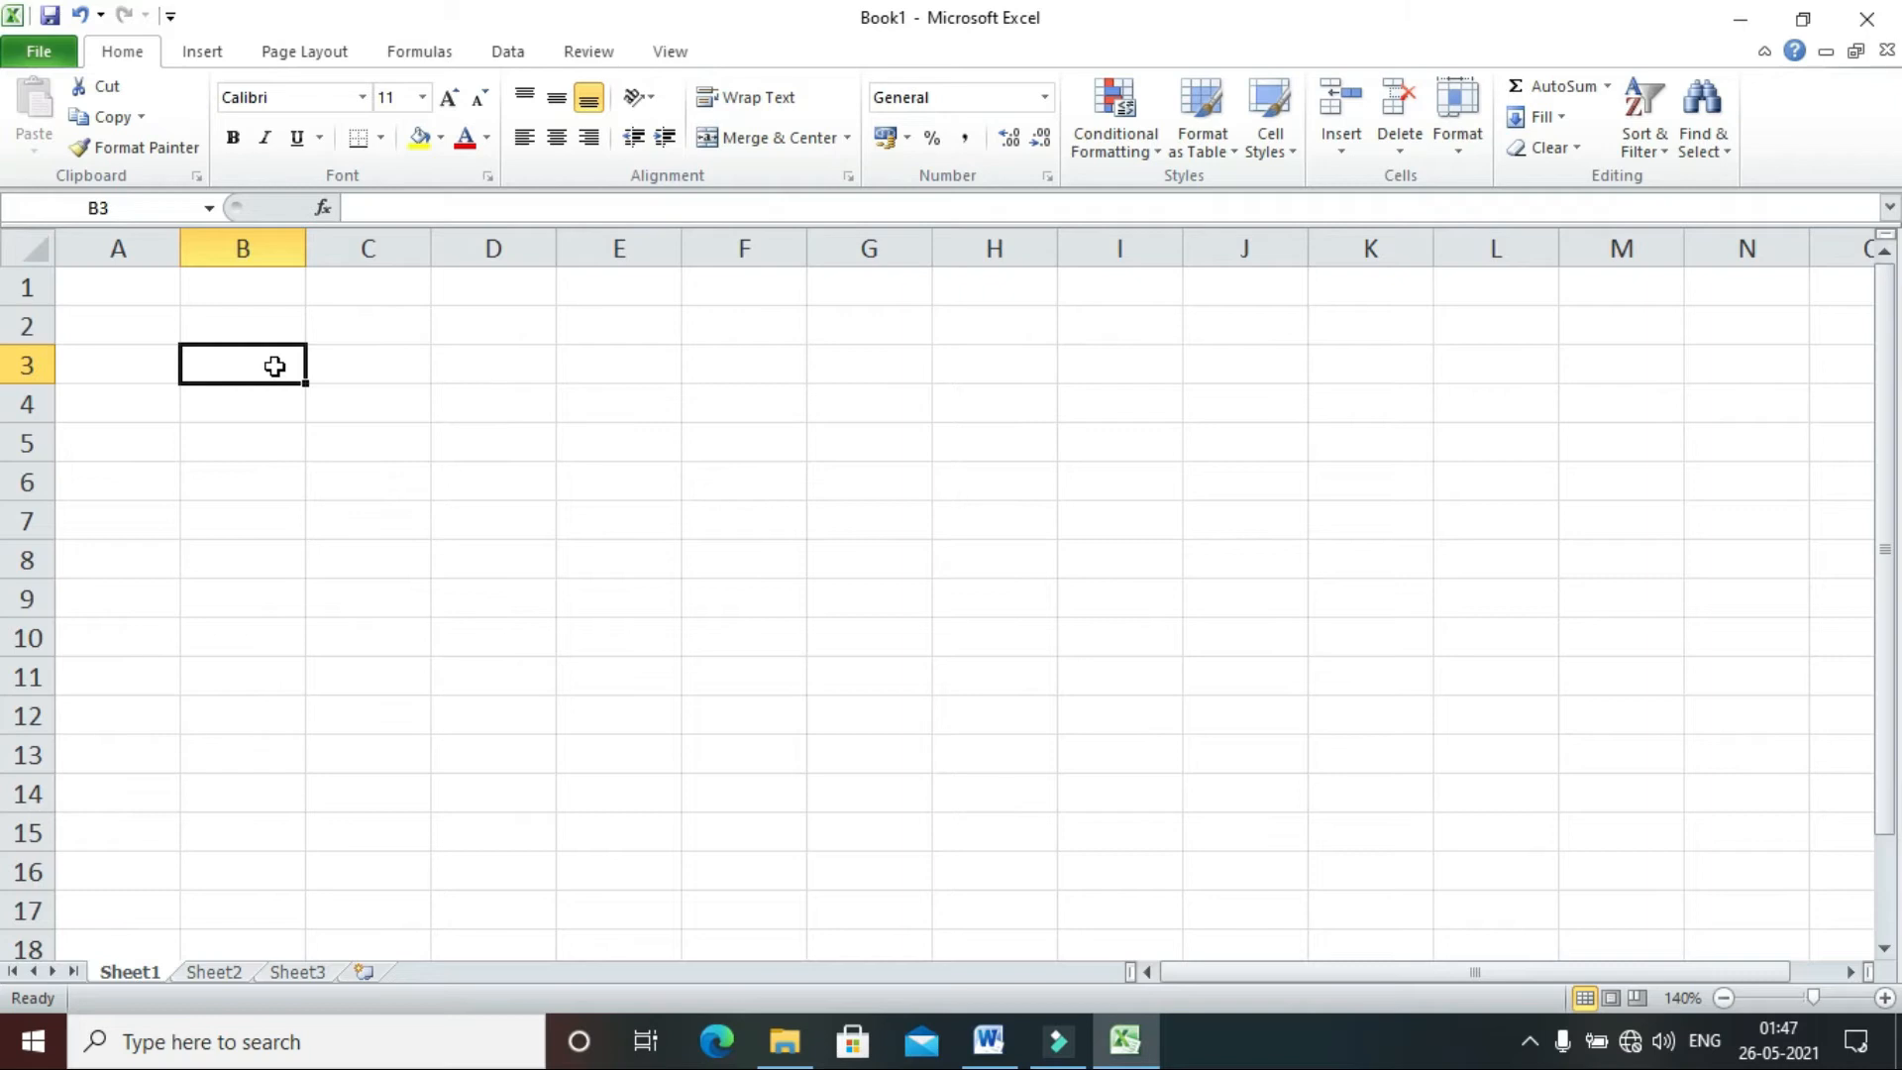
text(1)
key(Return)
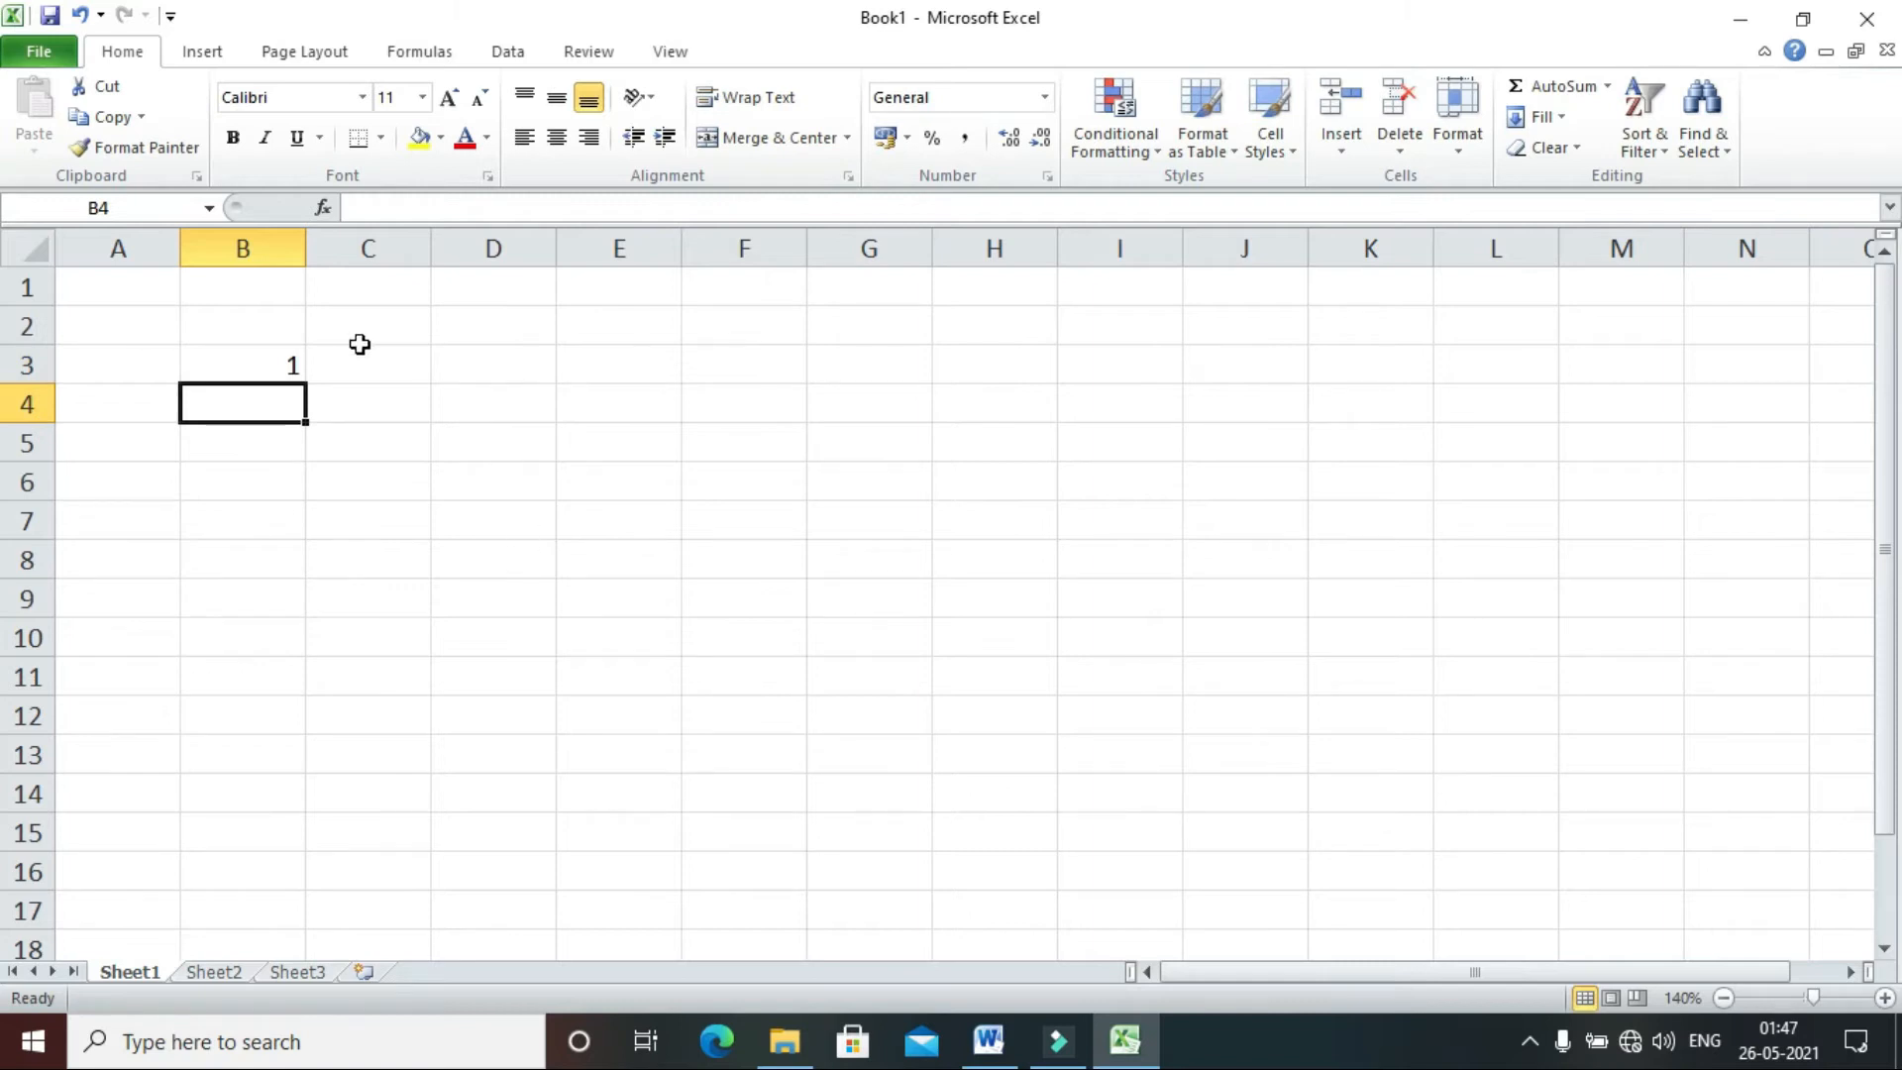
- Try filling the single value in B3 down to B9, and undo the fill
click(261, 365)
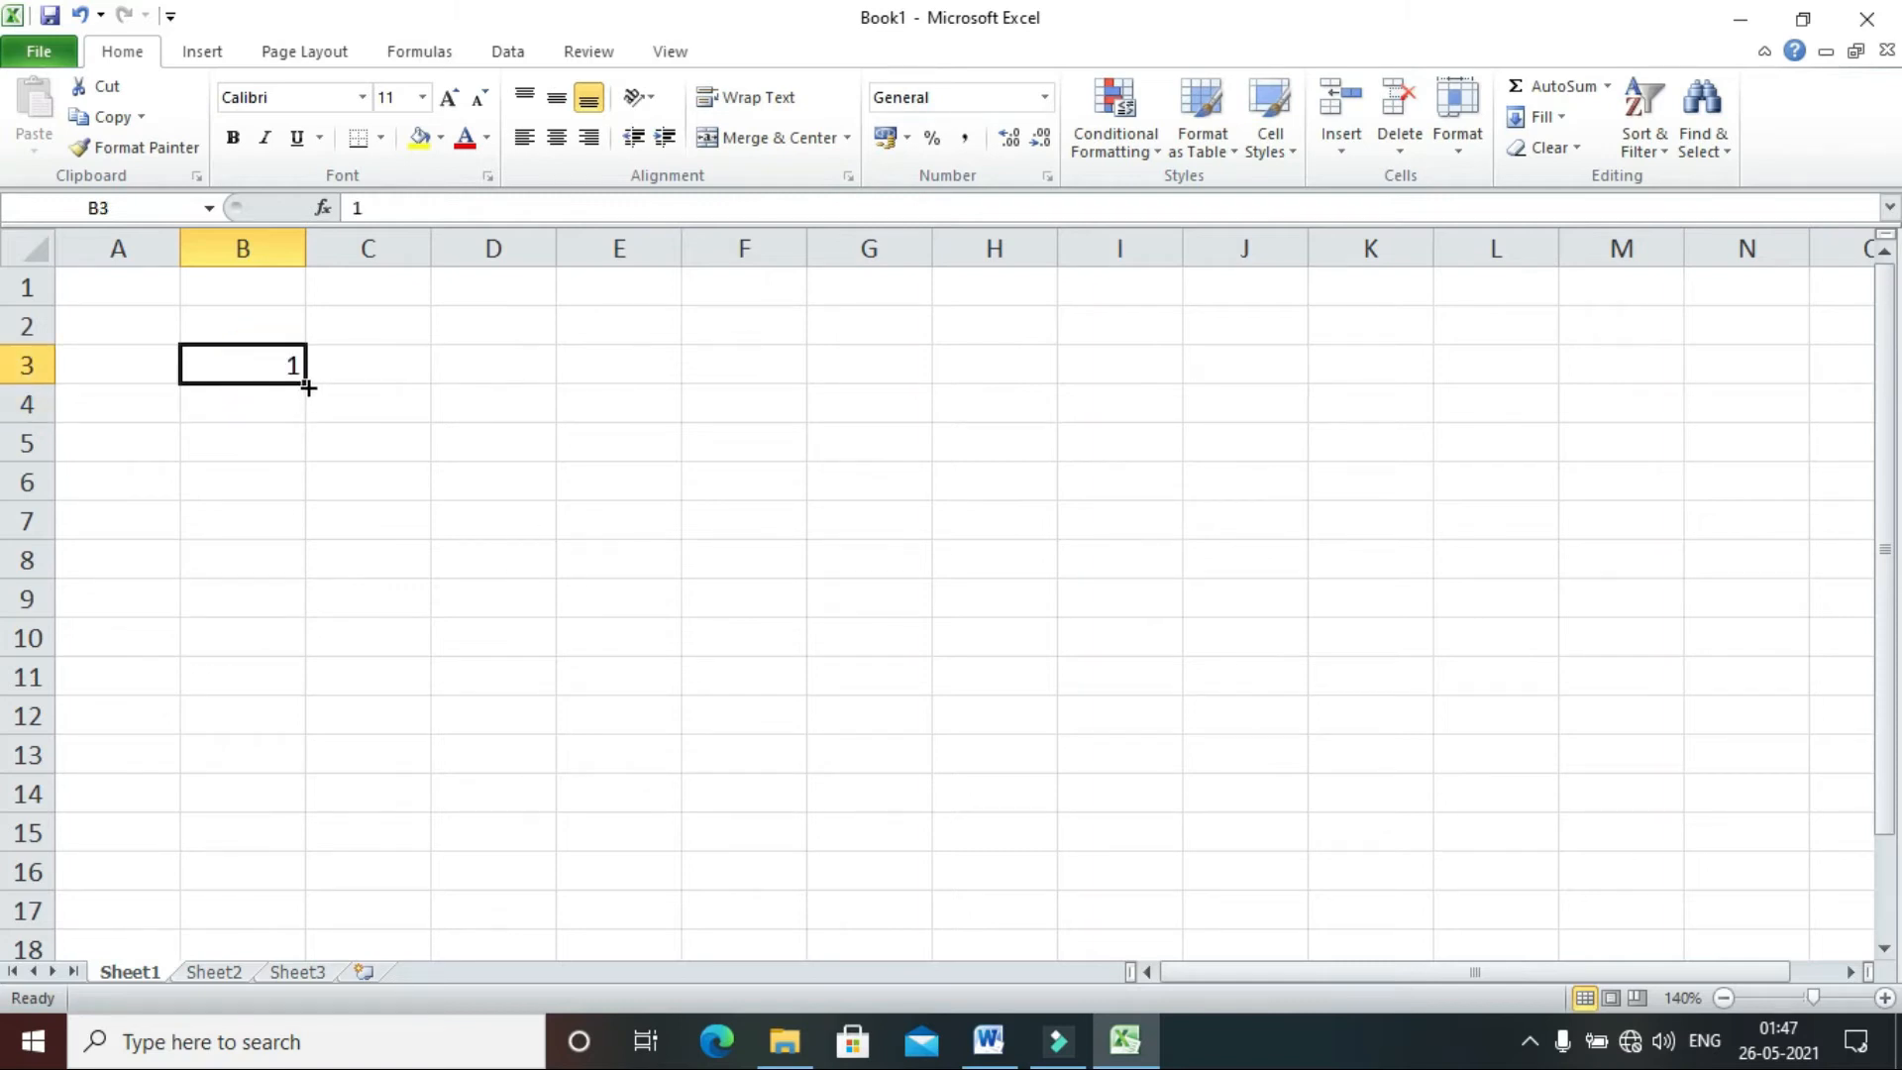
drag(305, 385, 317, 634)
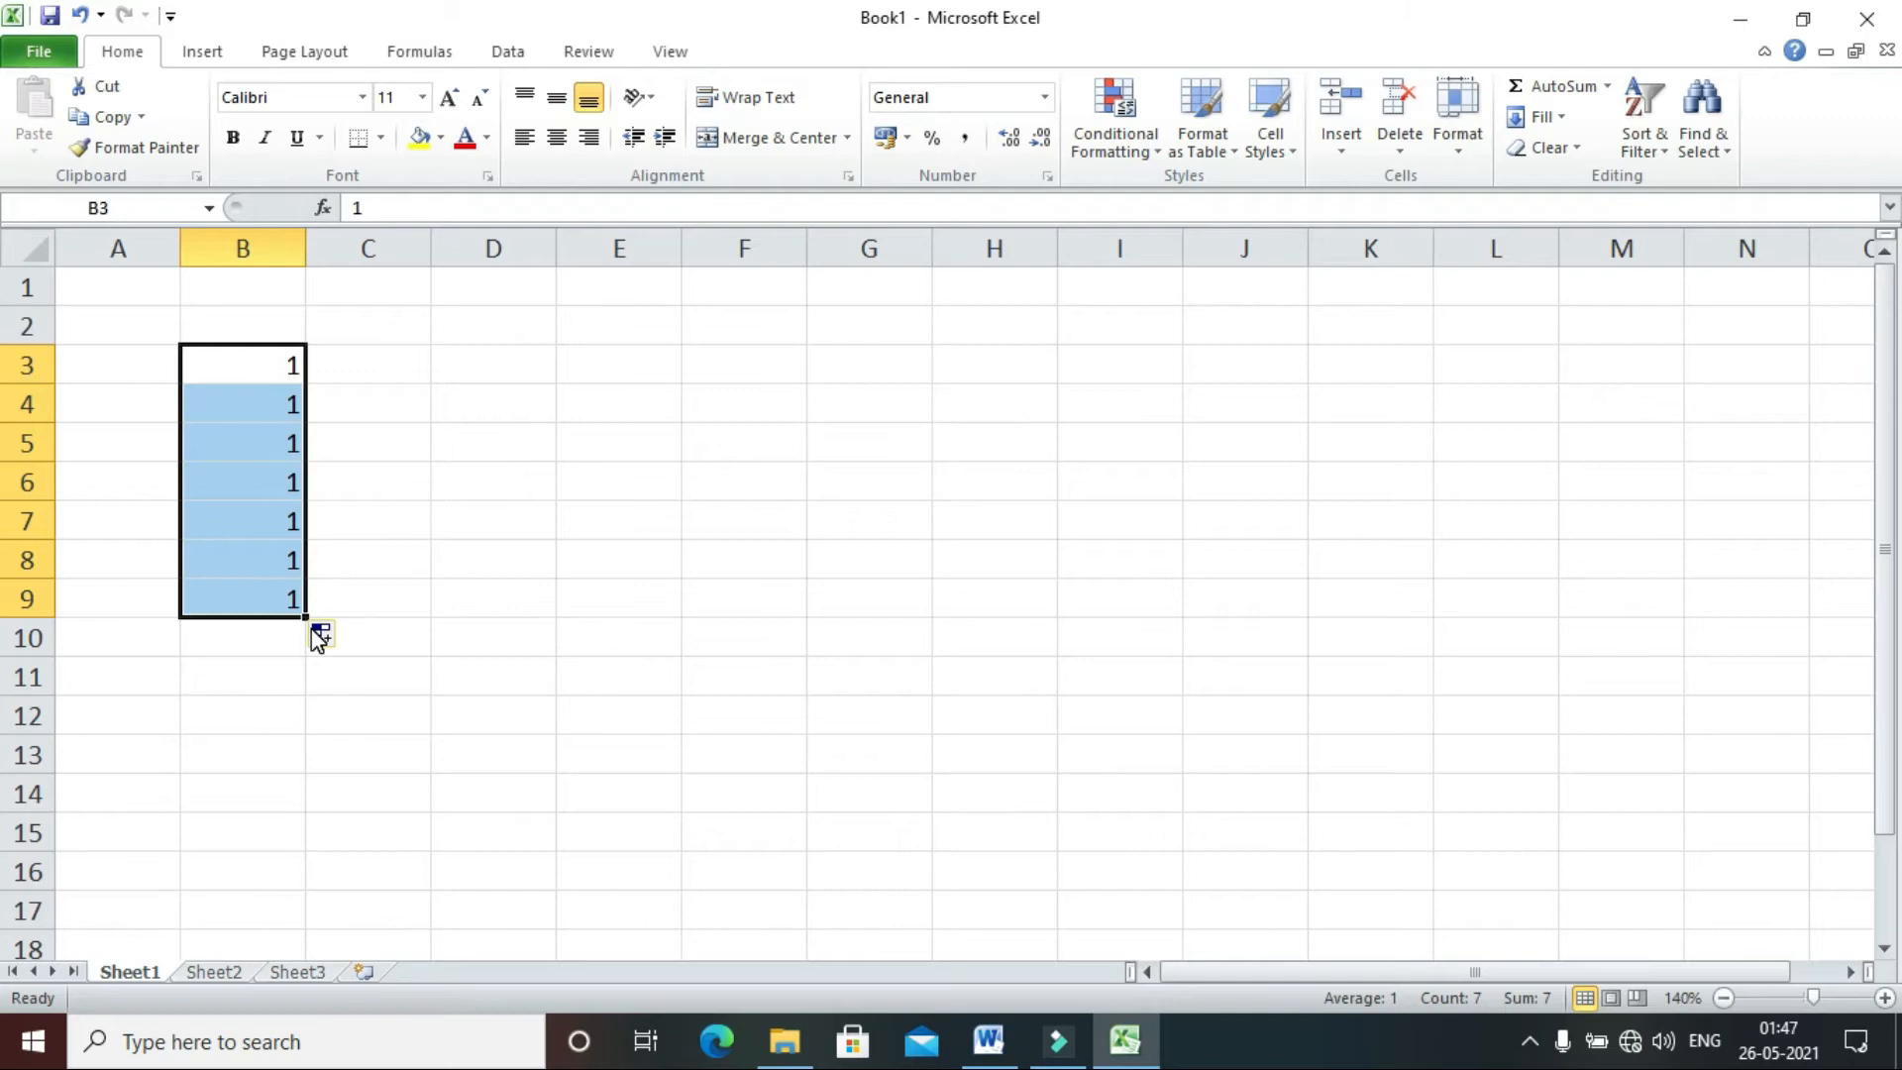
key(ctrl+z)
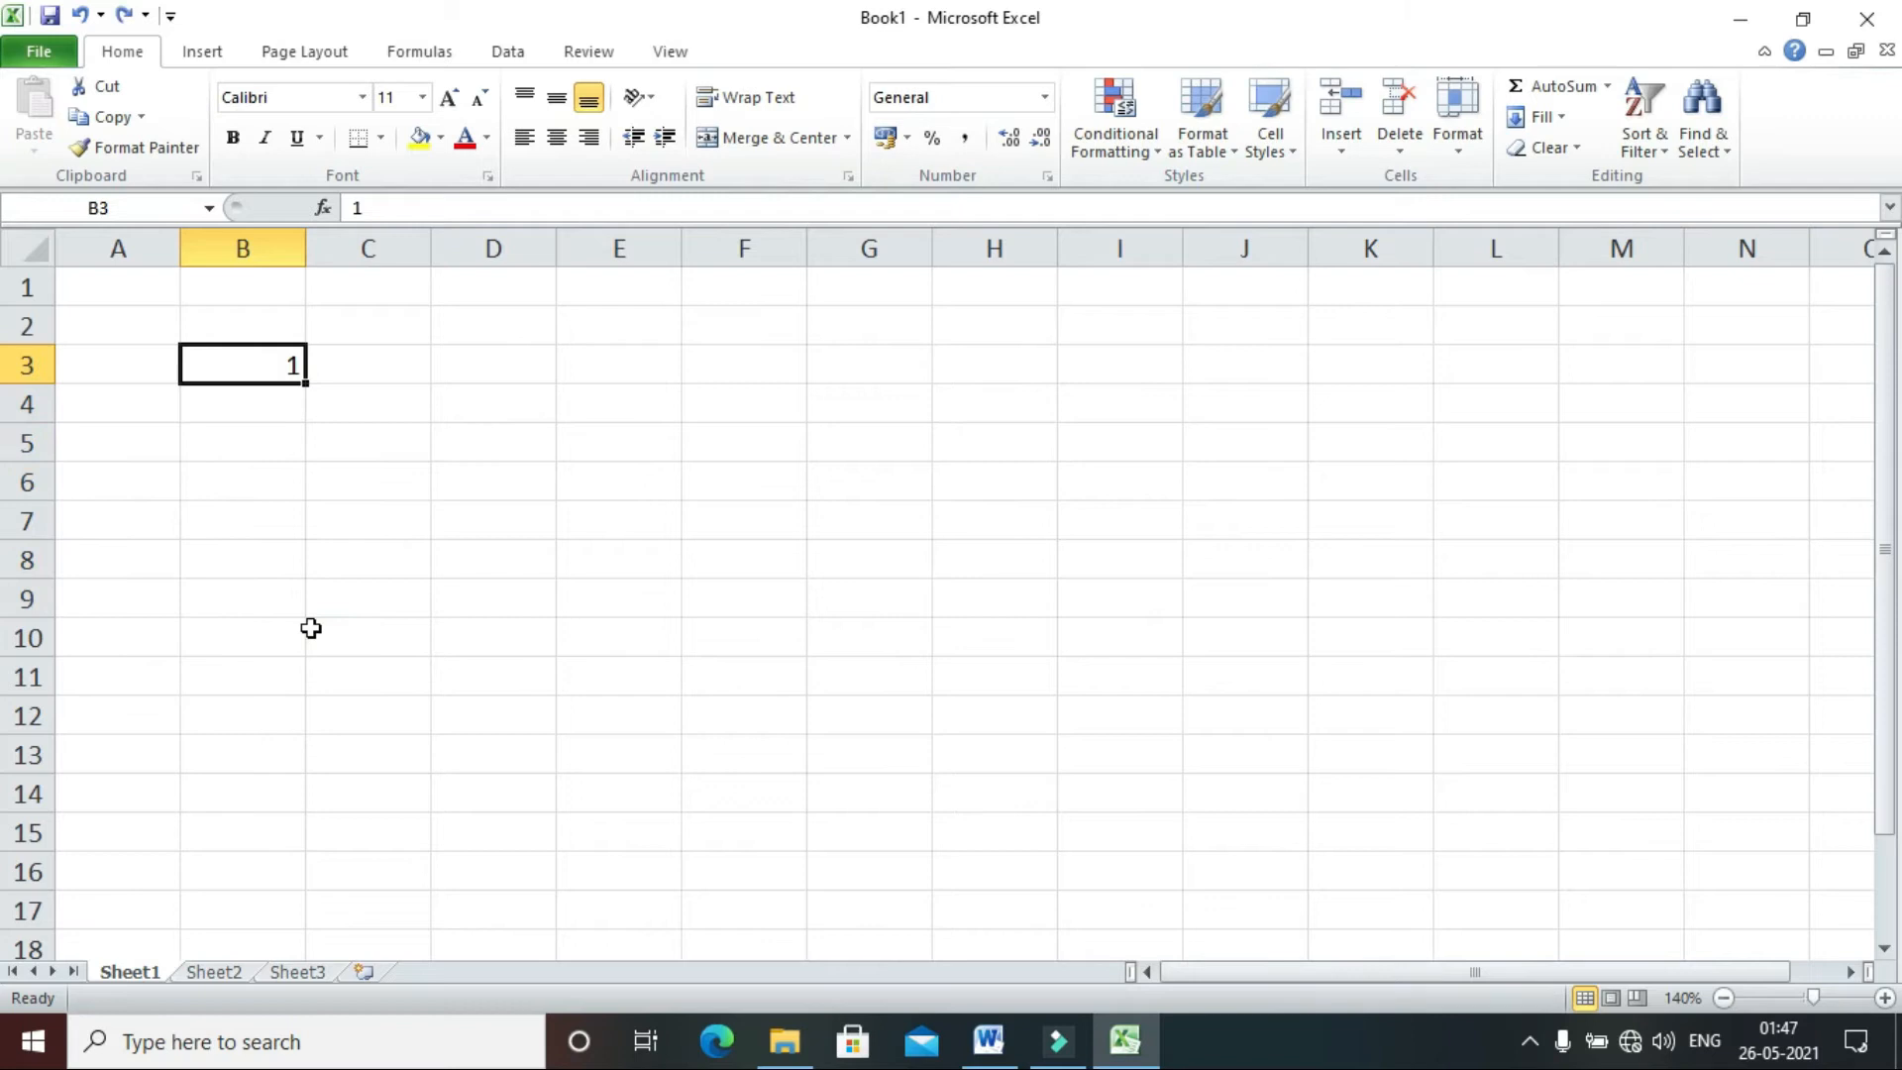
- Enter the number 2 in cell B4, directly under the 1
click(272, 406)
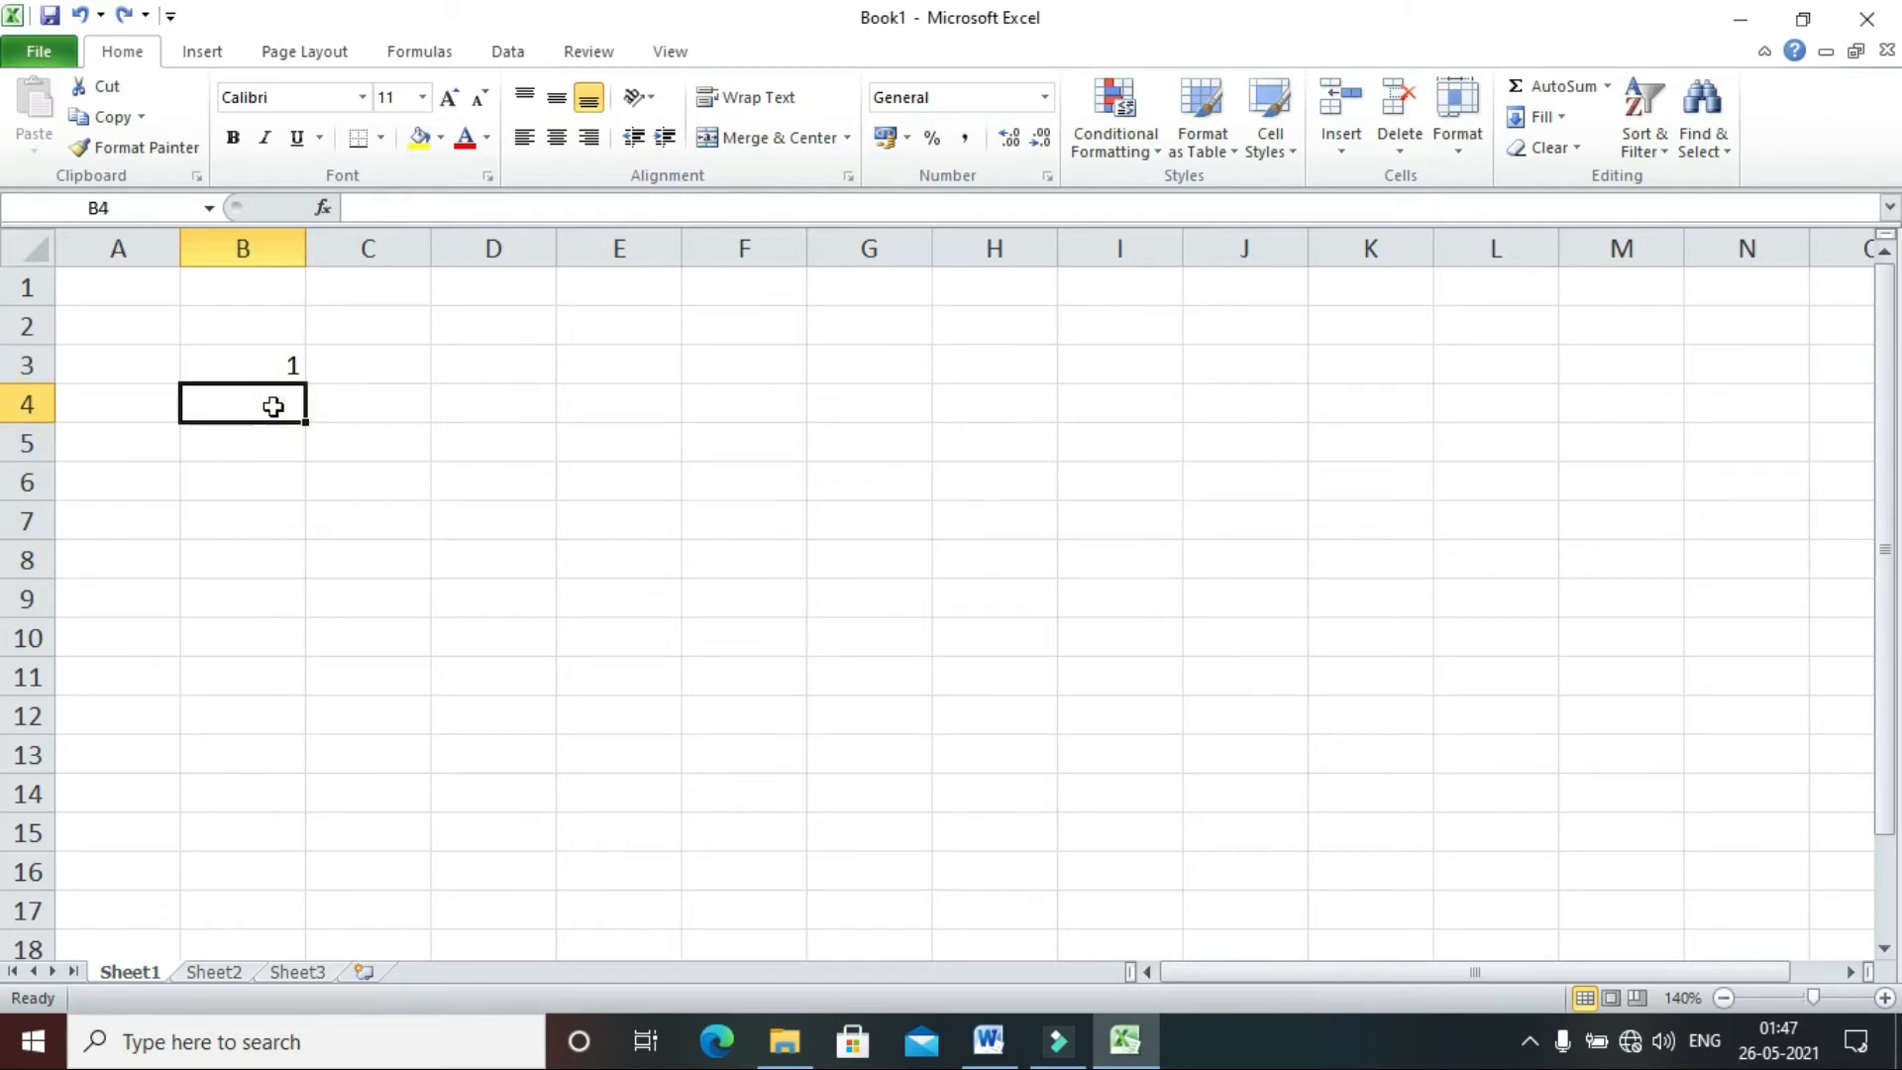
text(2)
key(Return)
click(426, 366)
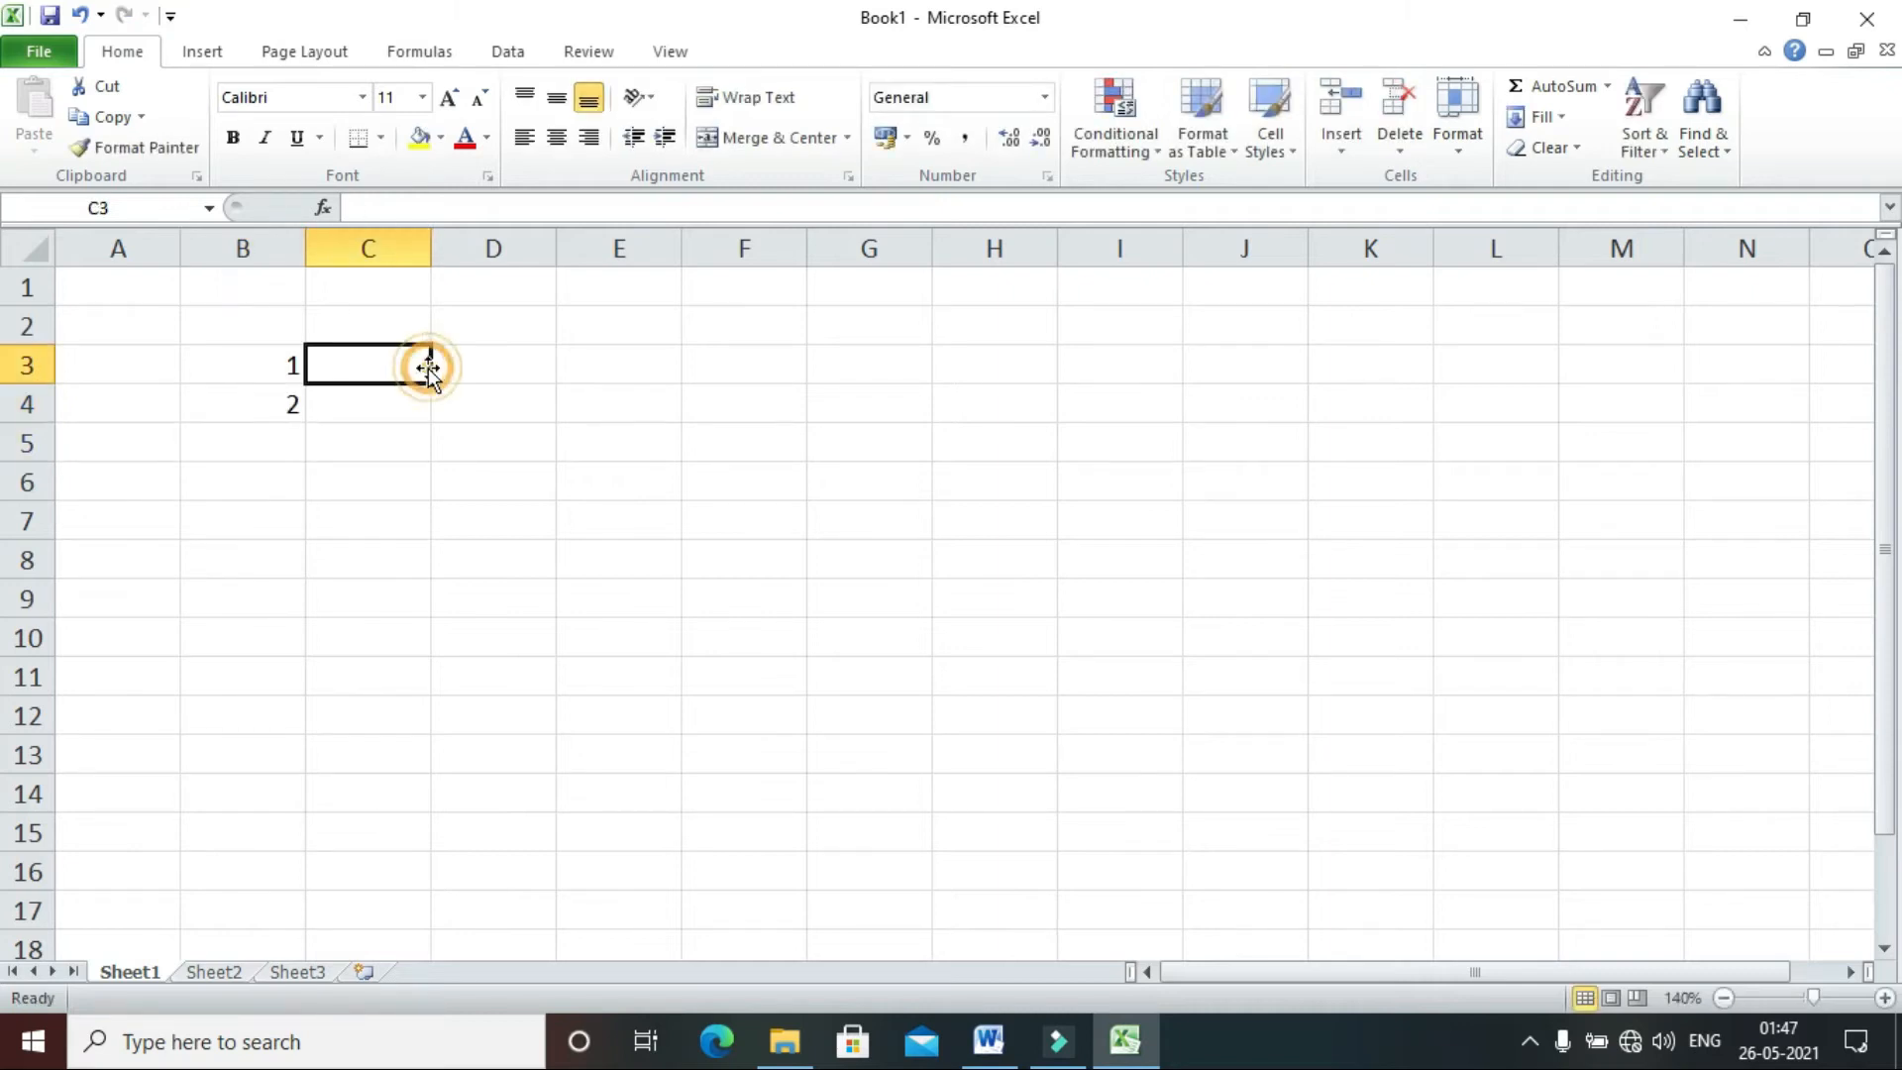
- Select B3:B4 and extend the number series down column B to row 18
click(243, 367)
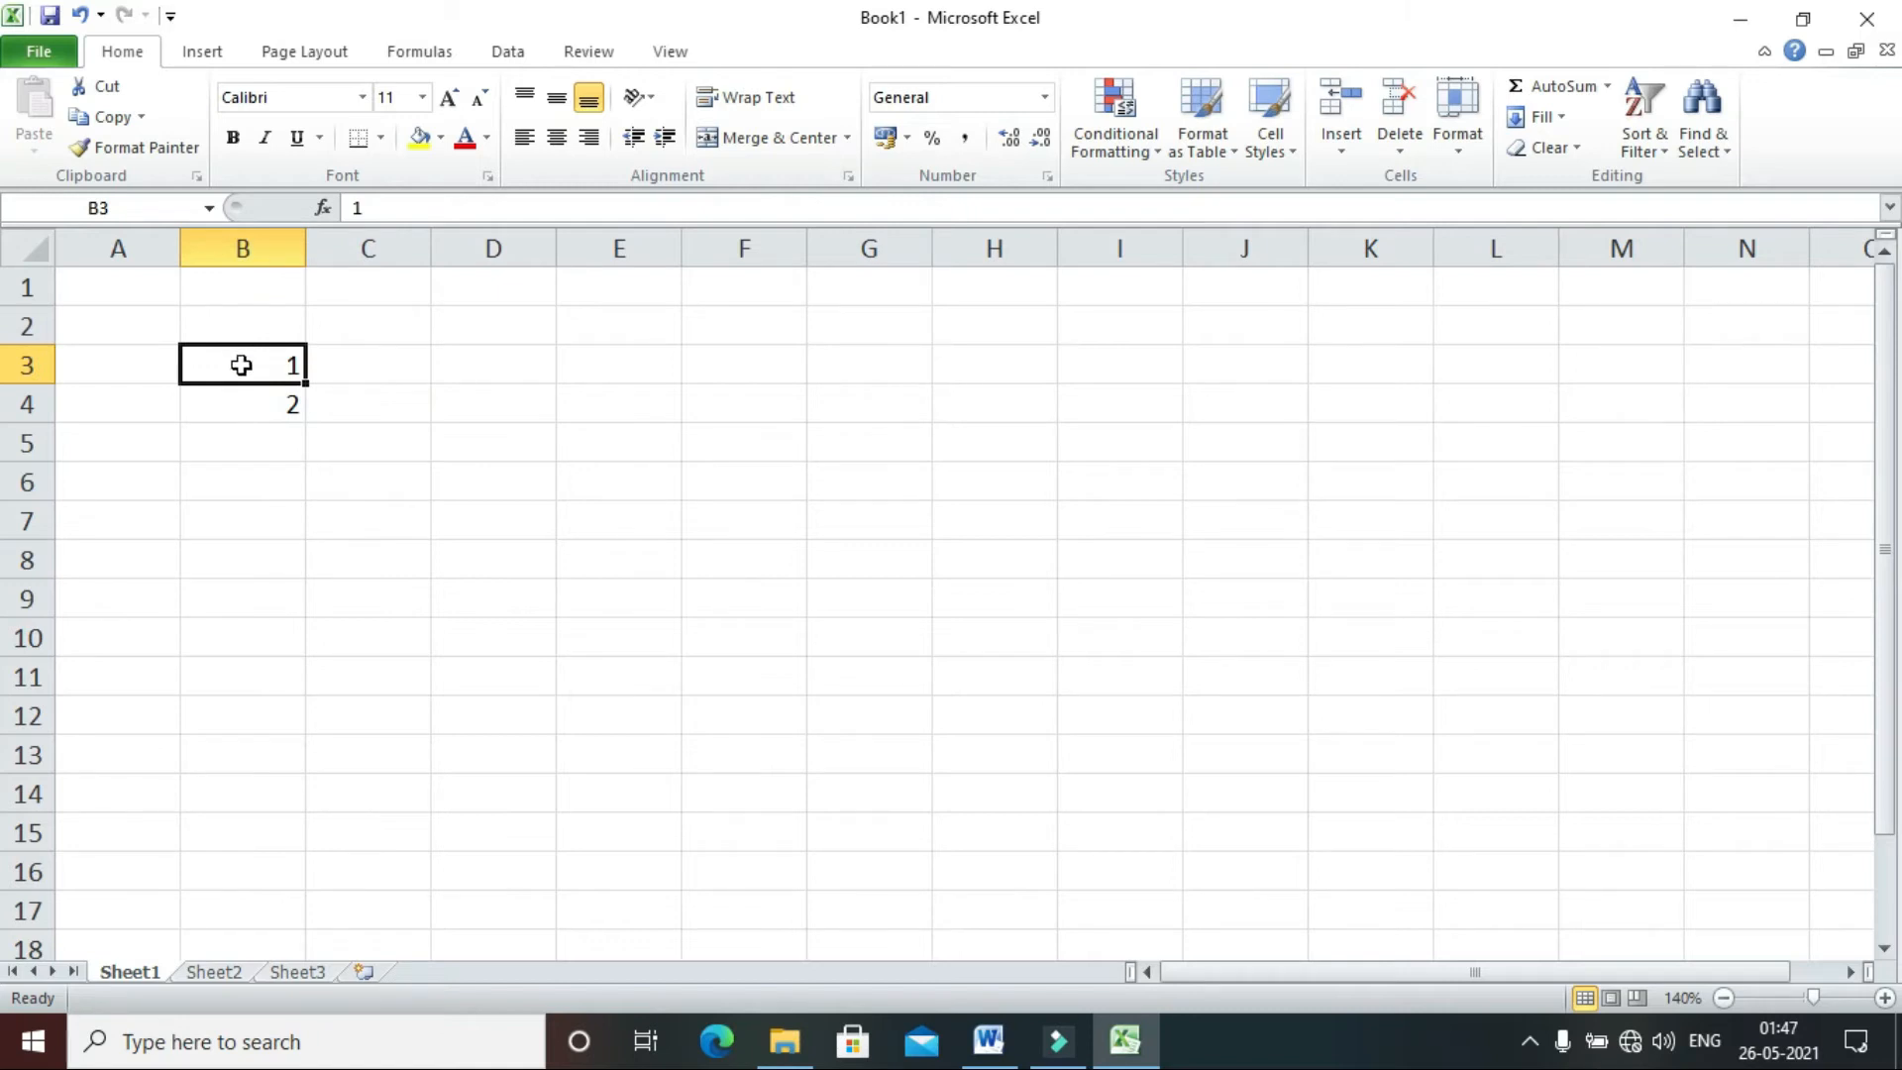
drag(240, 366, 238, 388)
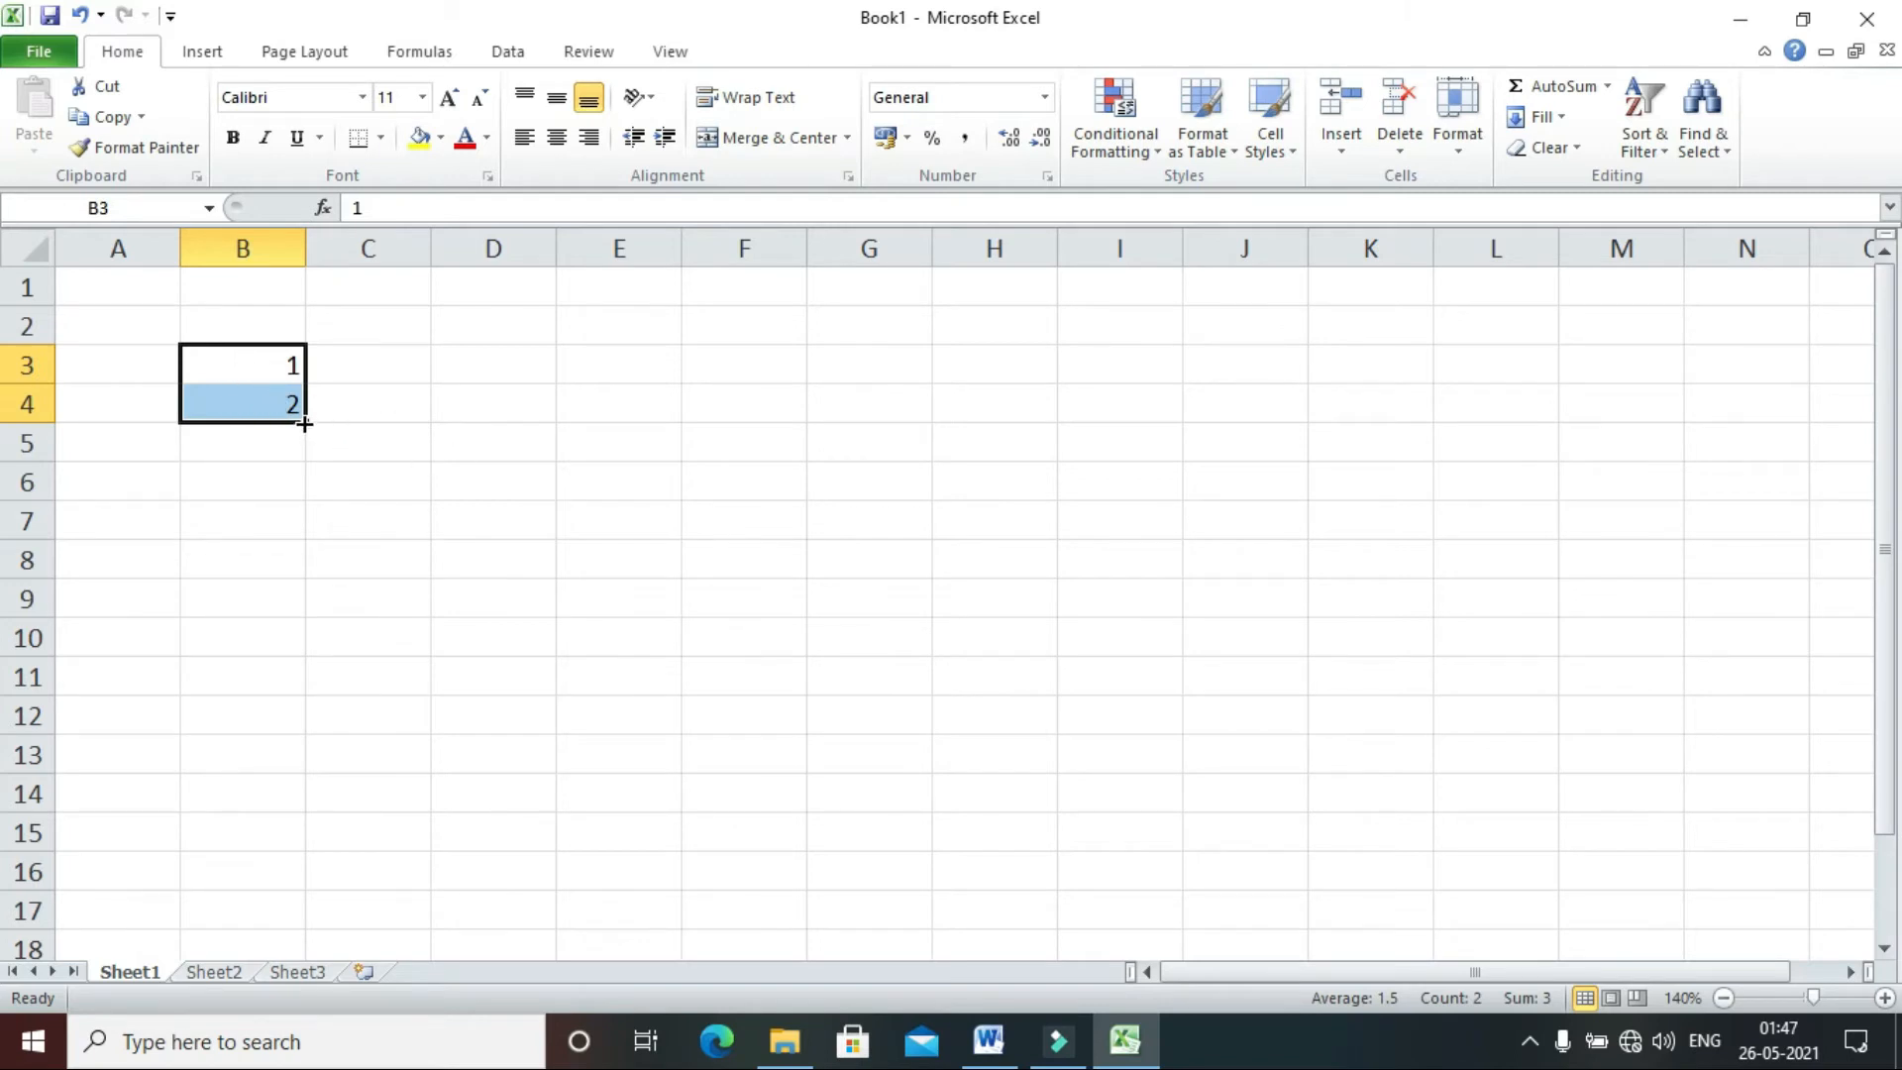
drag(304, 424, 295, 953)
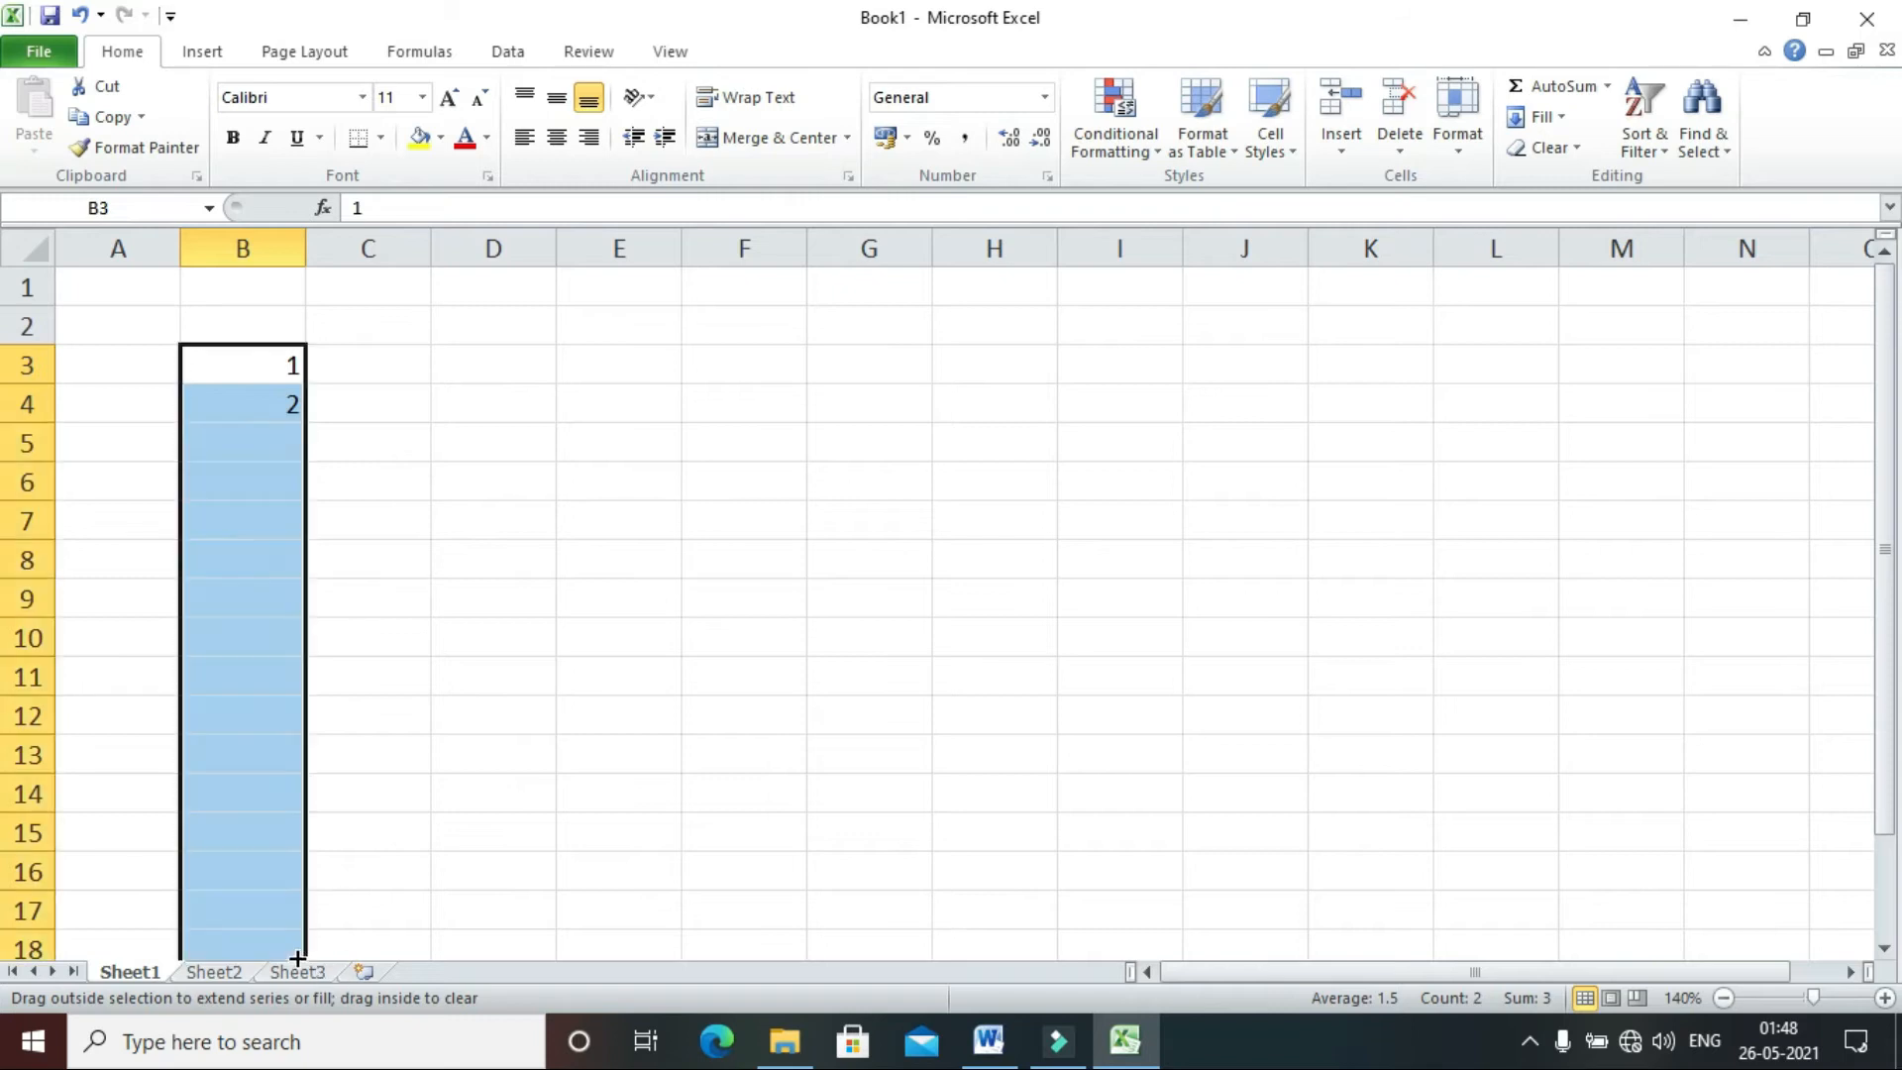
click(387, 765)
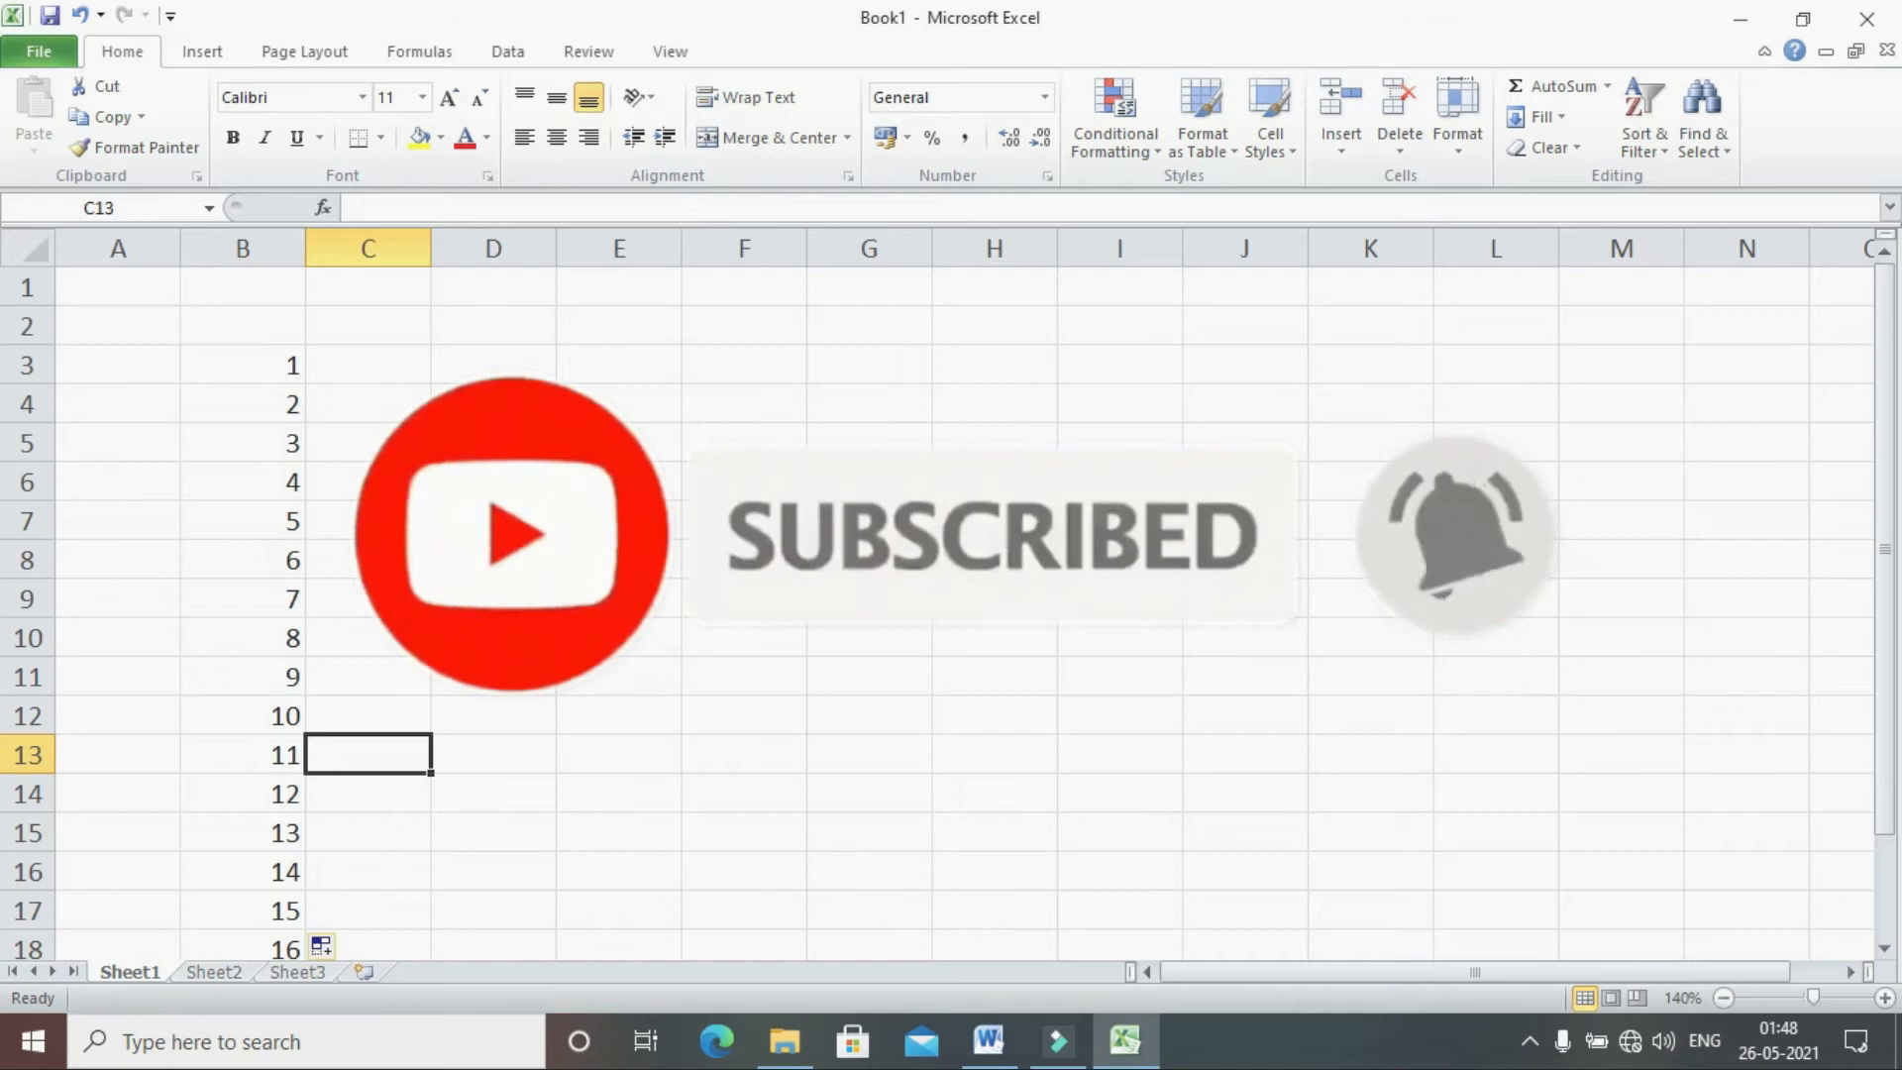
- Enter the numbers 2 and 4 in cells C3 and C4
click(382, 375)
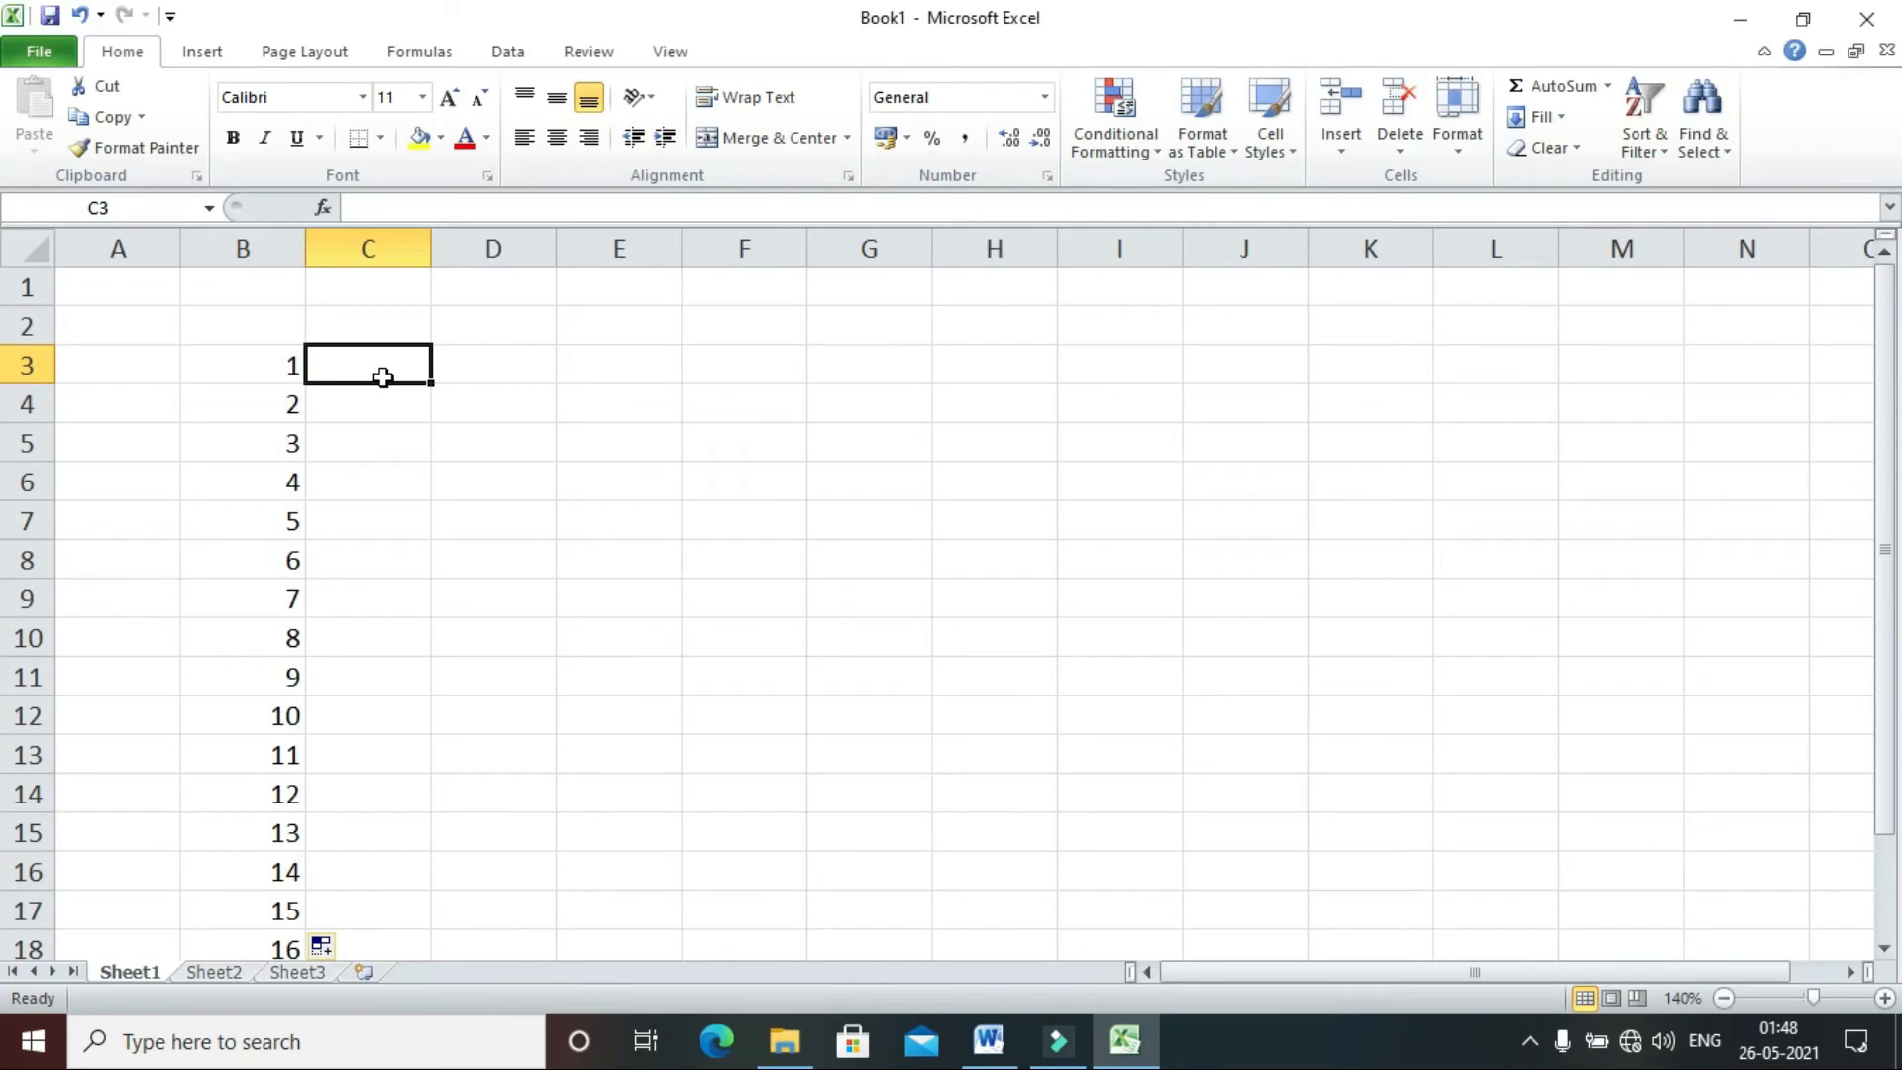
text(2)
key(Return)
text(4)
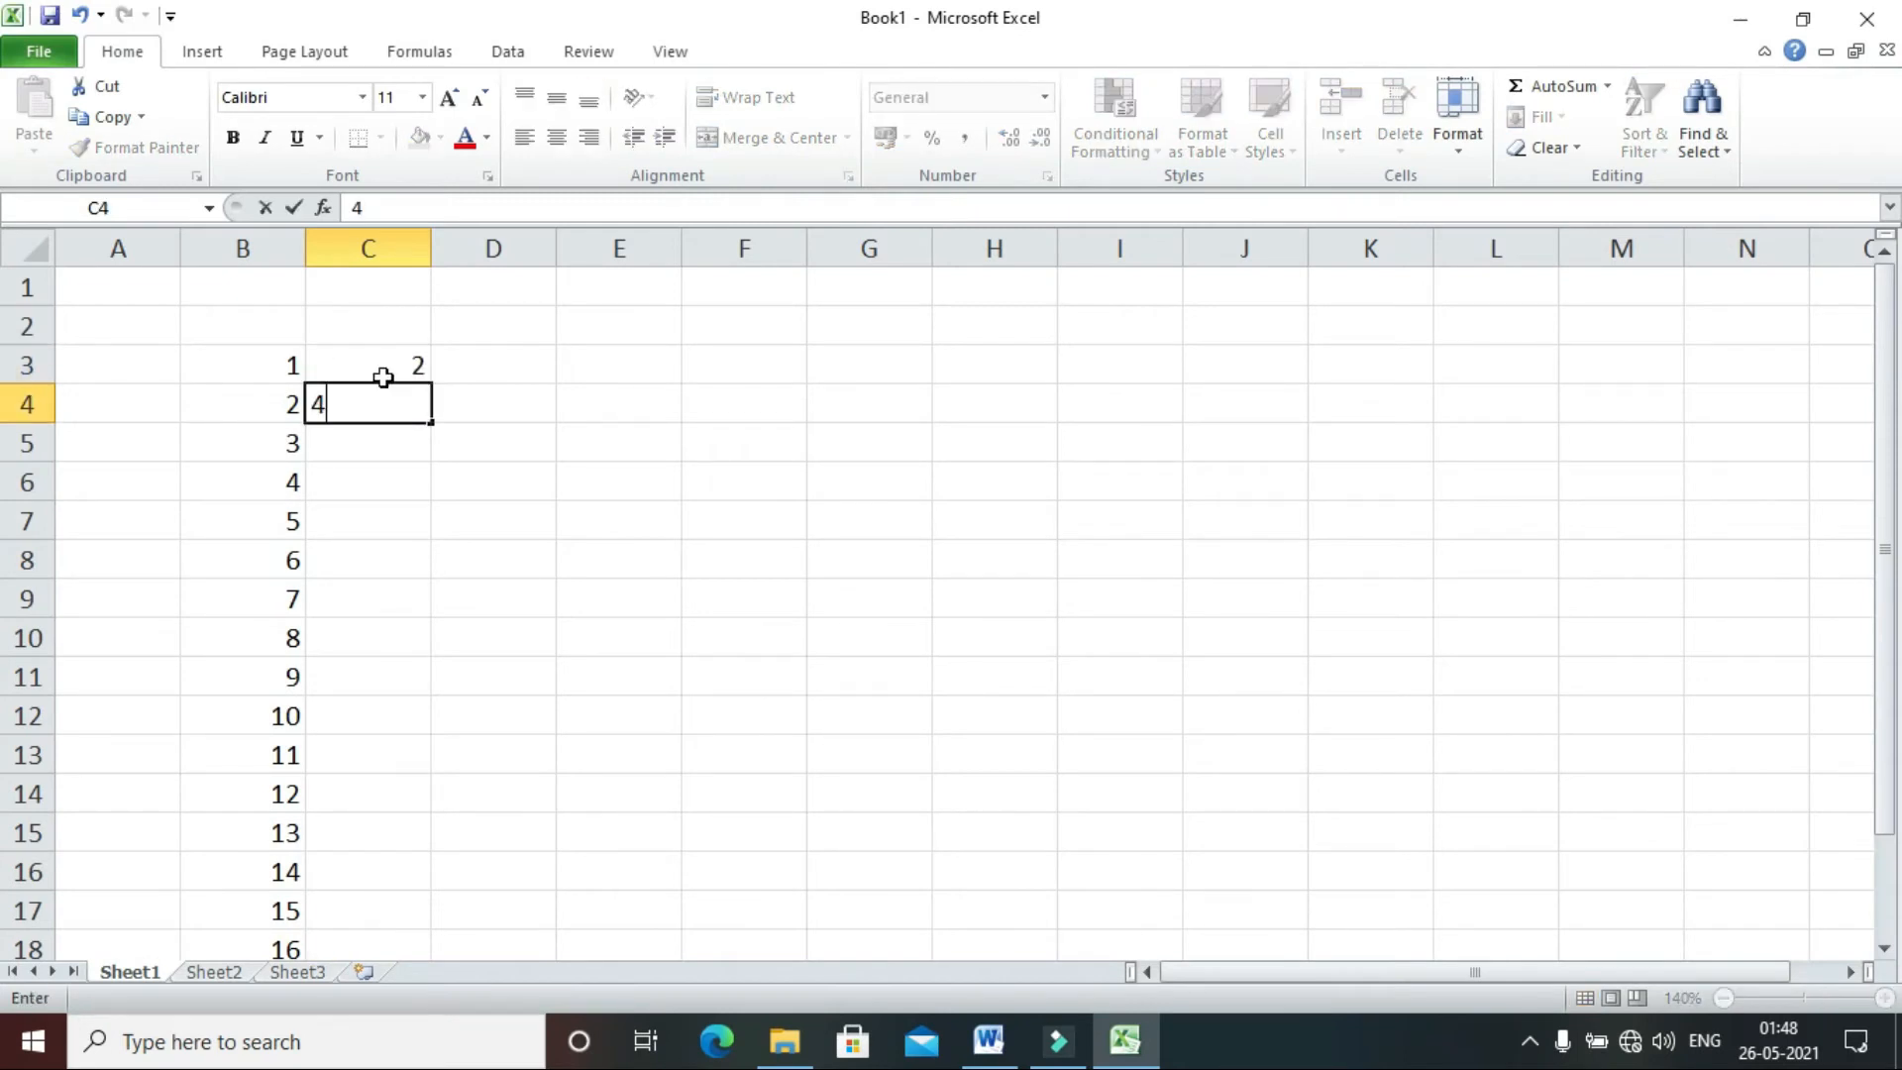
click(553, 454)
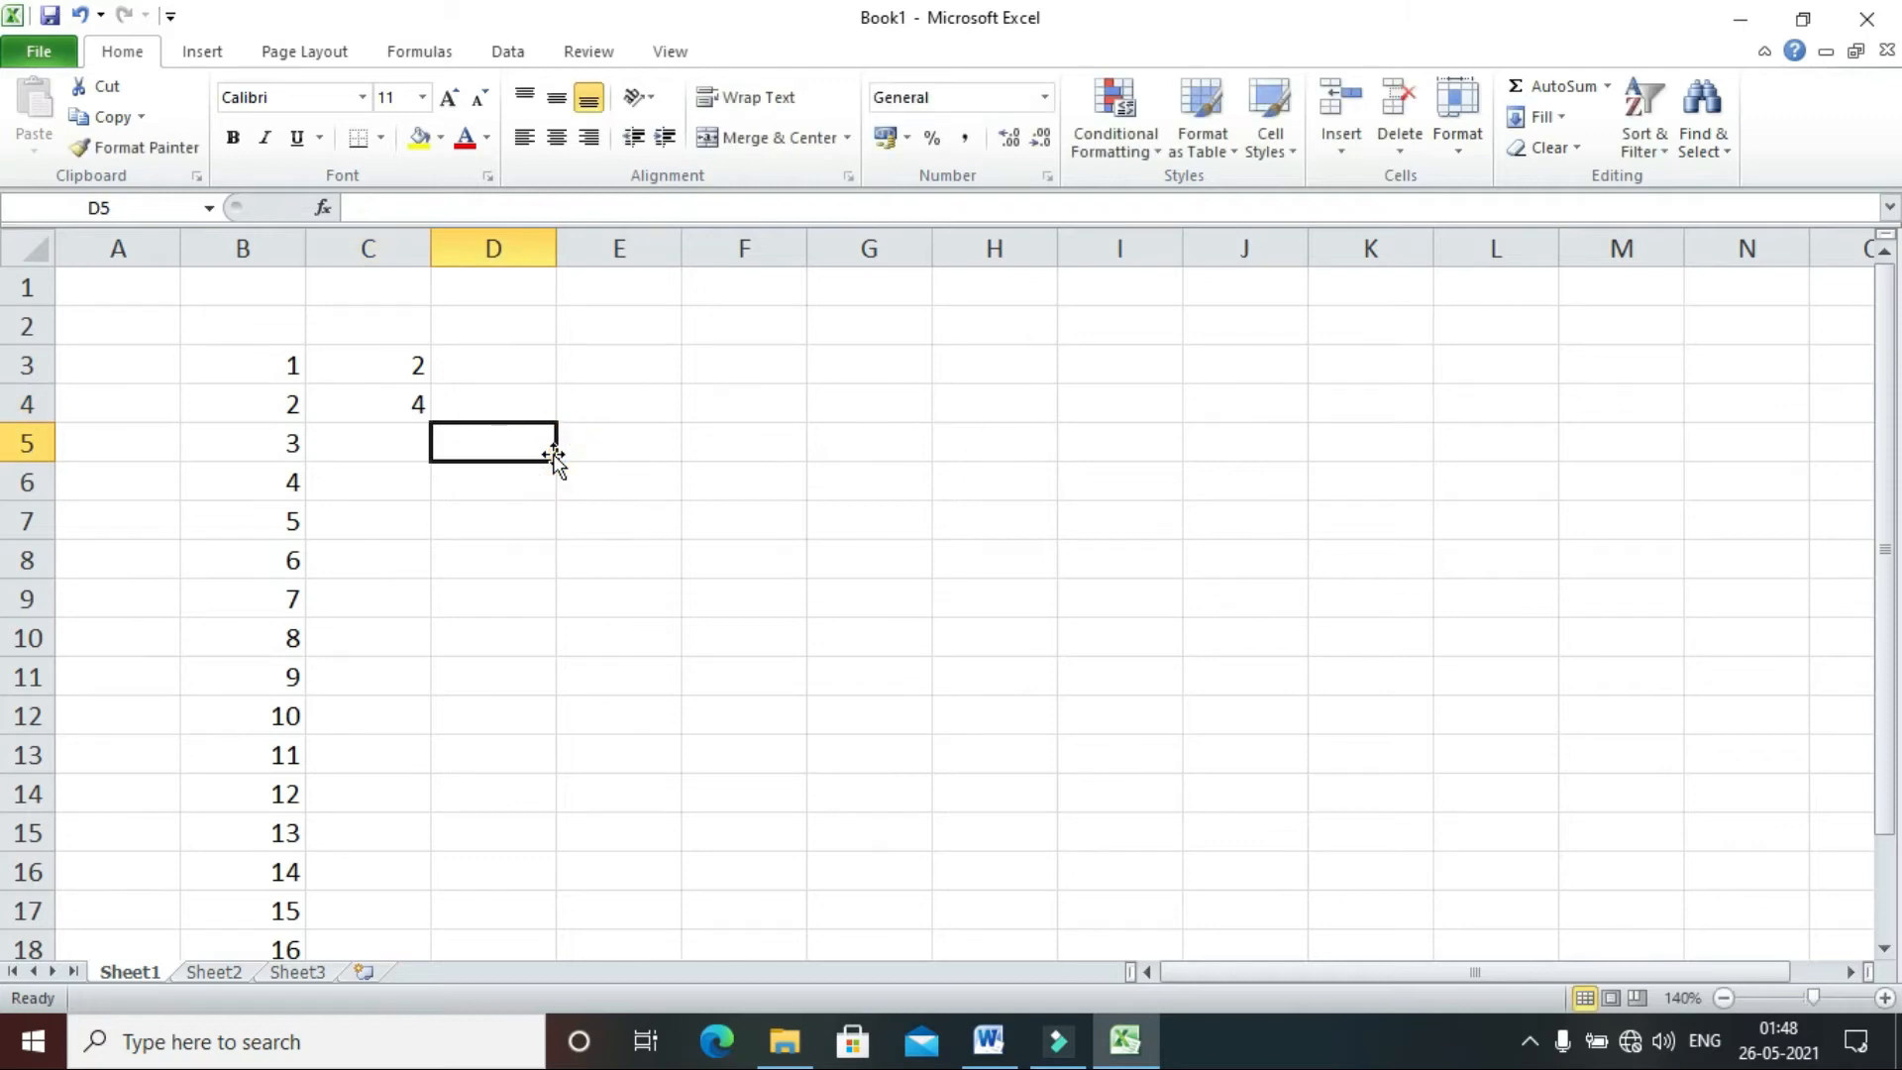
- Select C3:C4 and extend the even-number series down column C to row 18
click(375, 368)
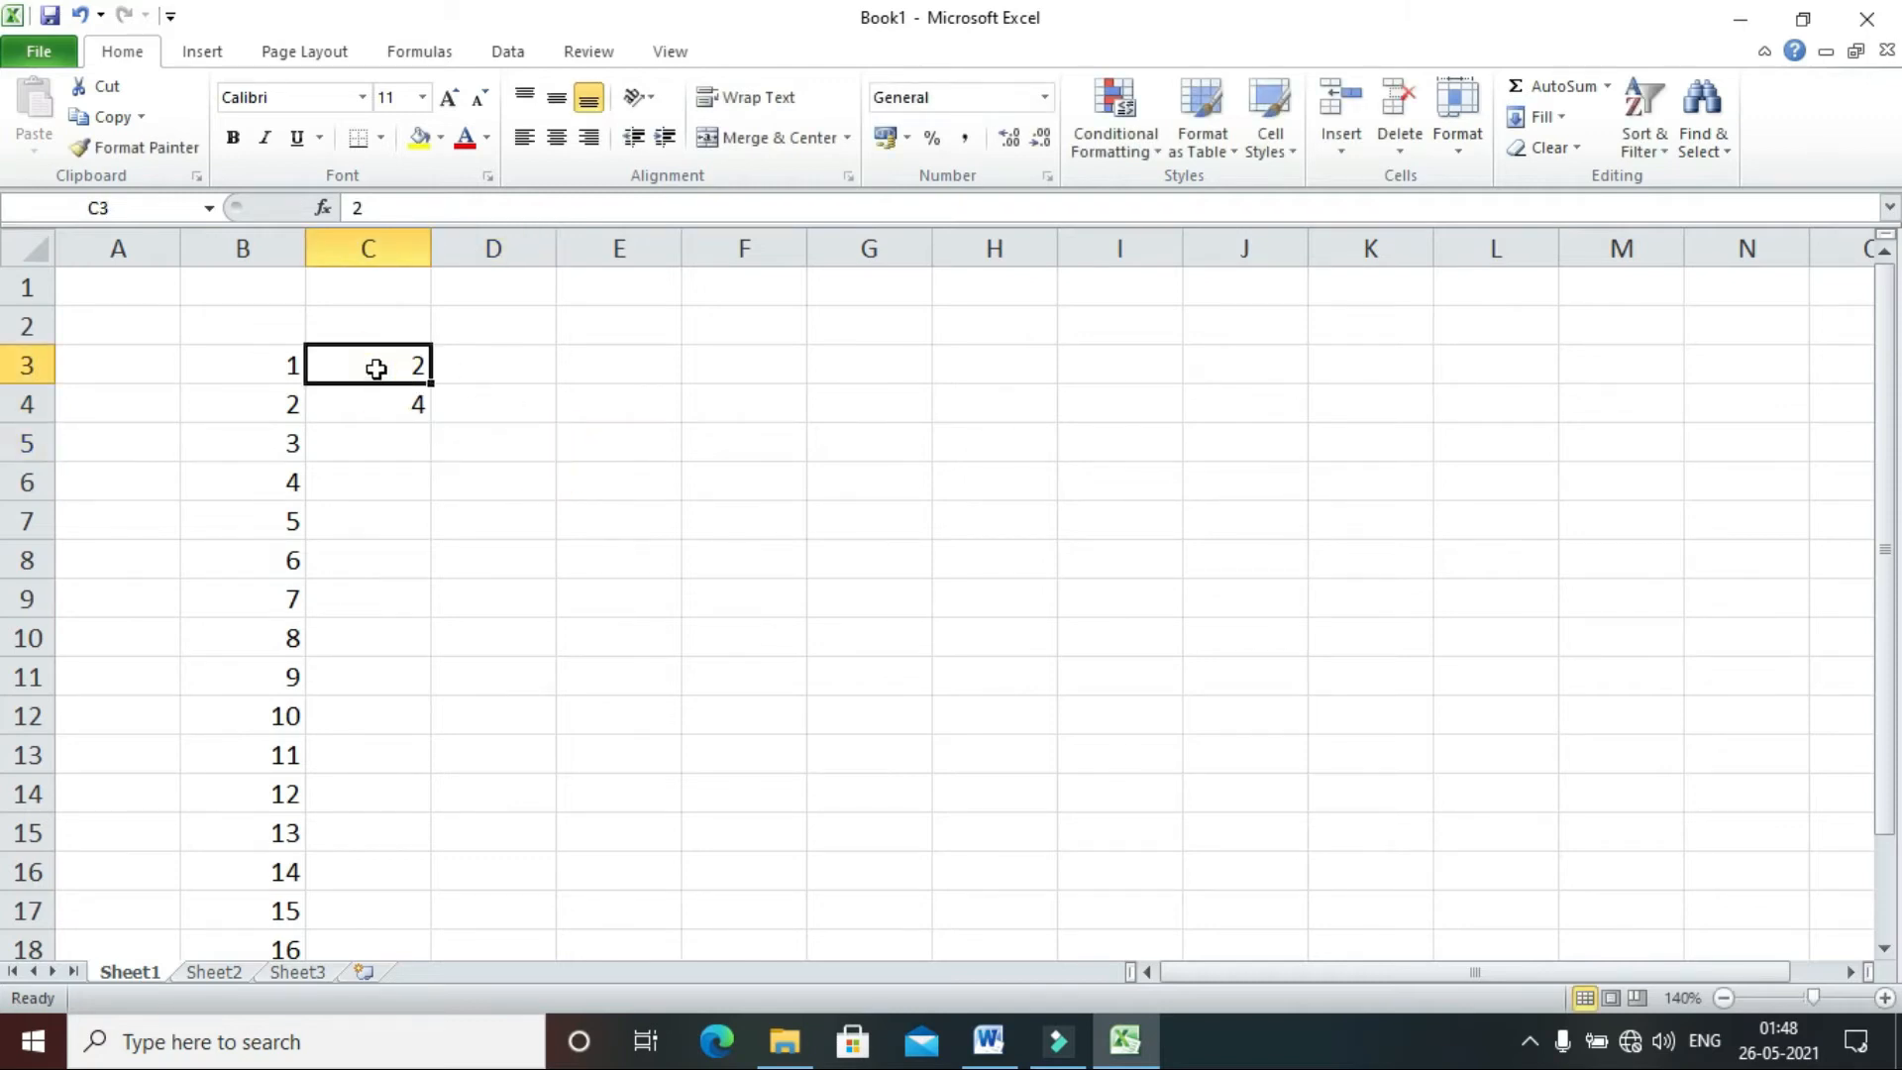
drag(377, 382, 390, 386)
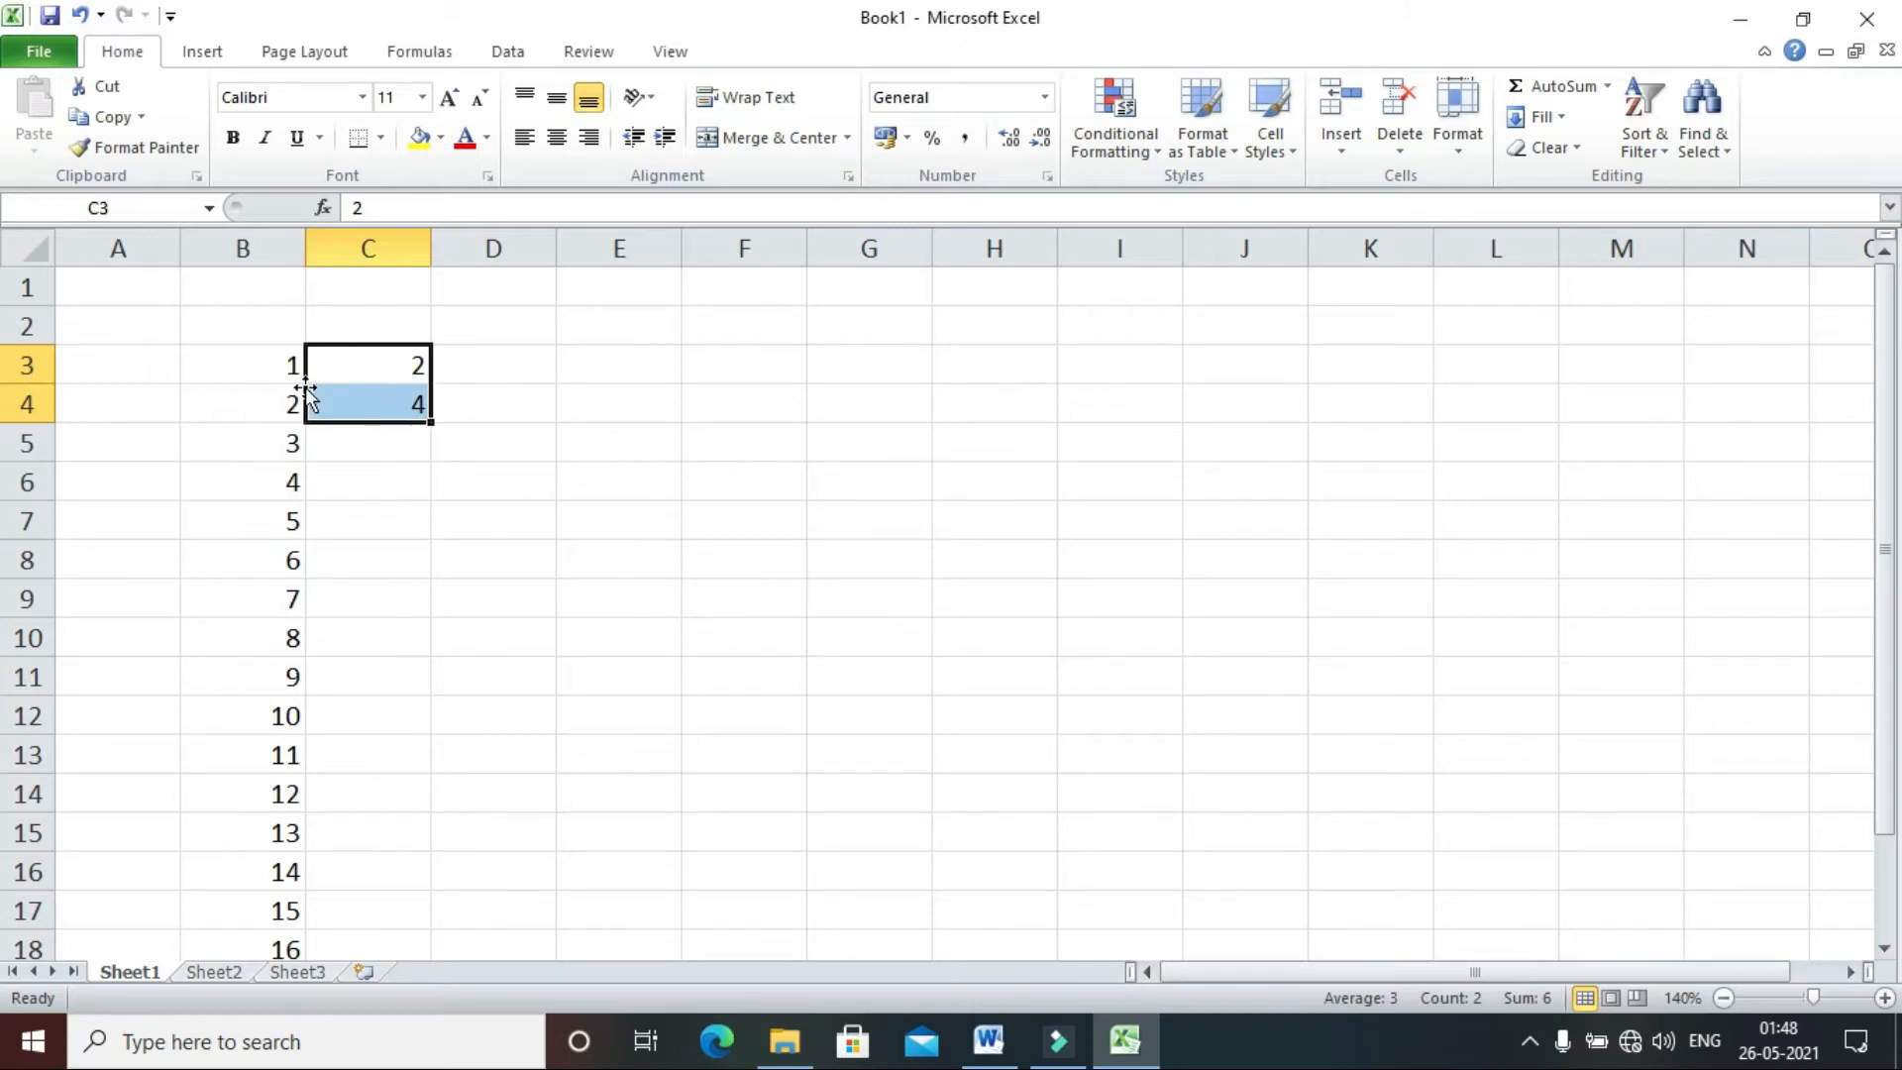
double_click(432, 426)
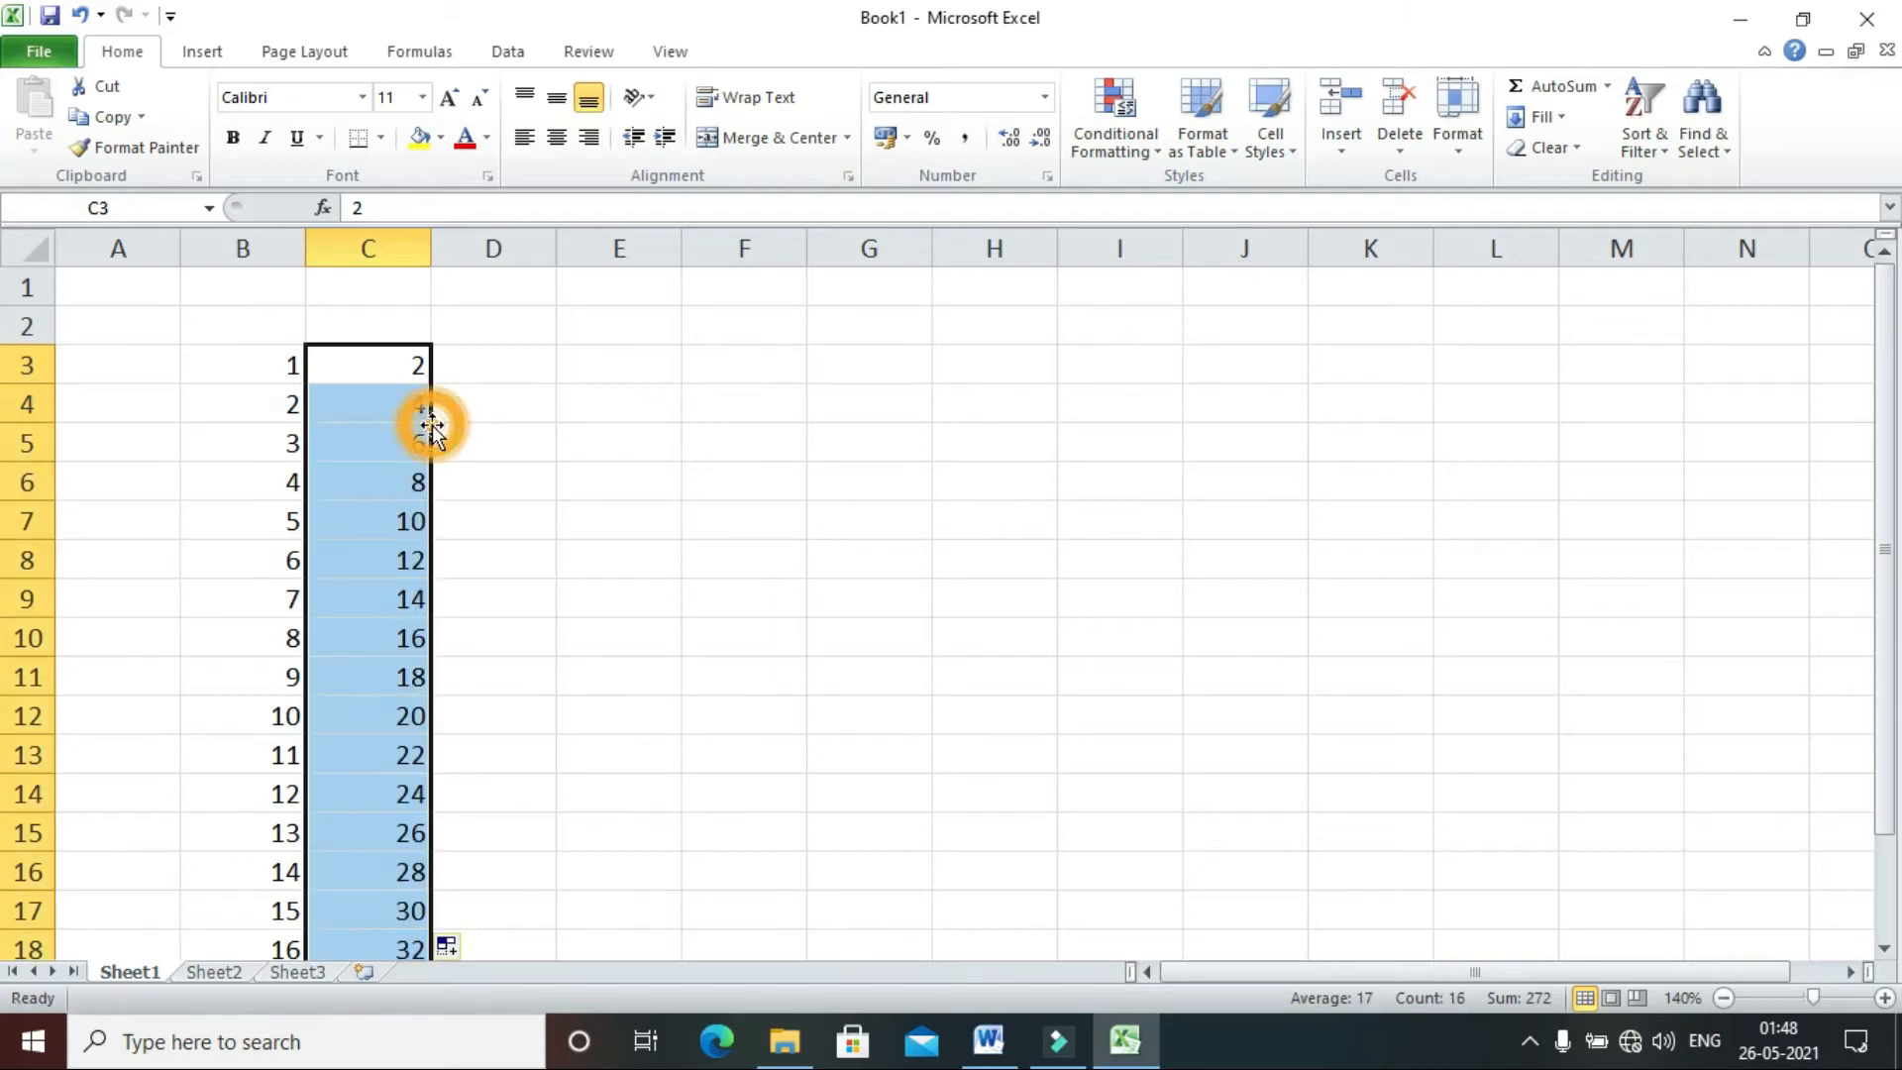
click(514, 719)
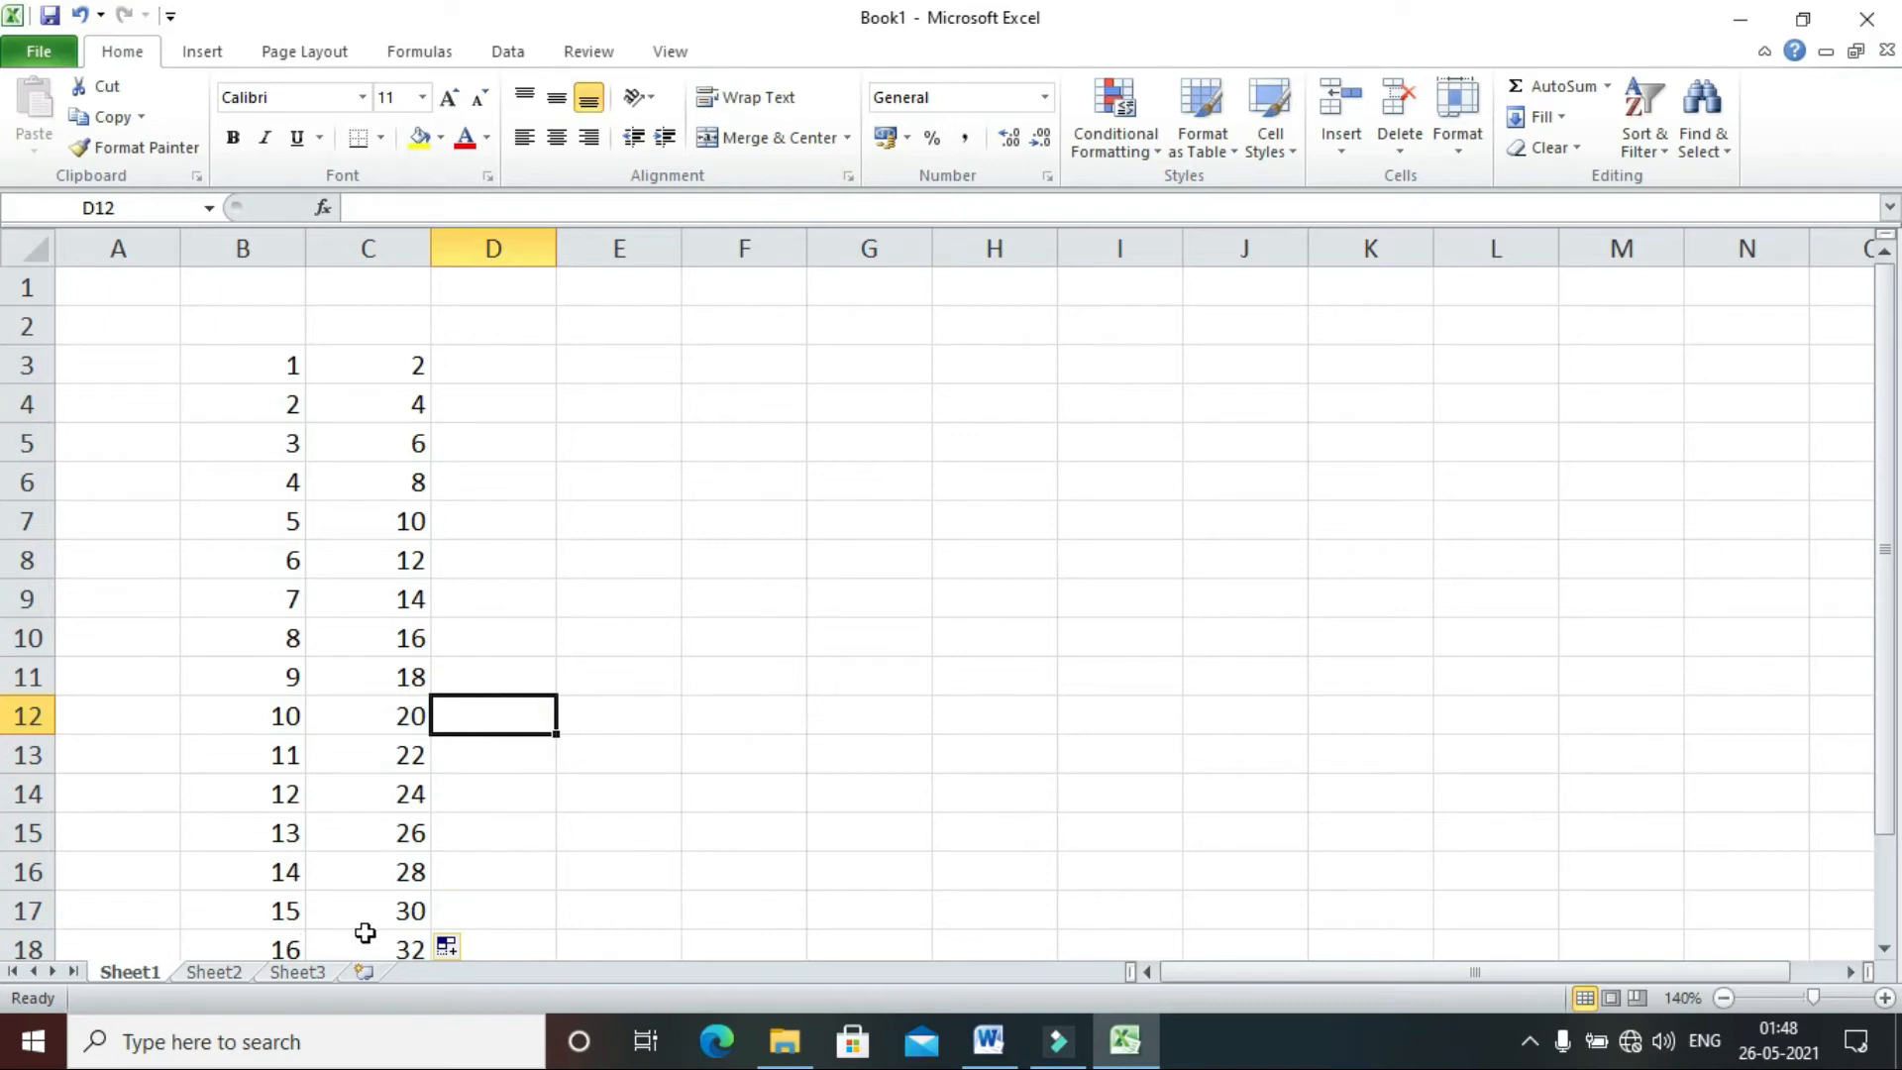
click(484, 917)
key(Down)
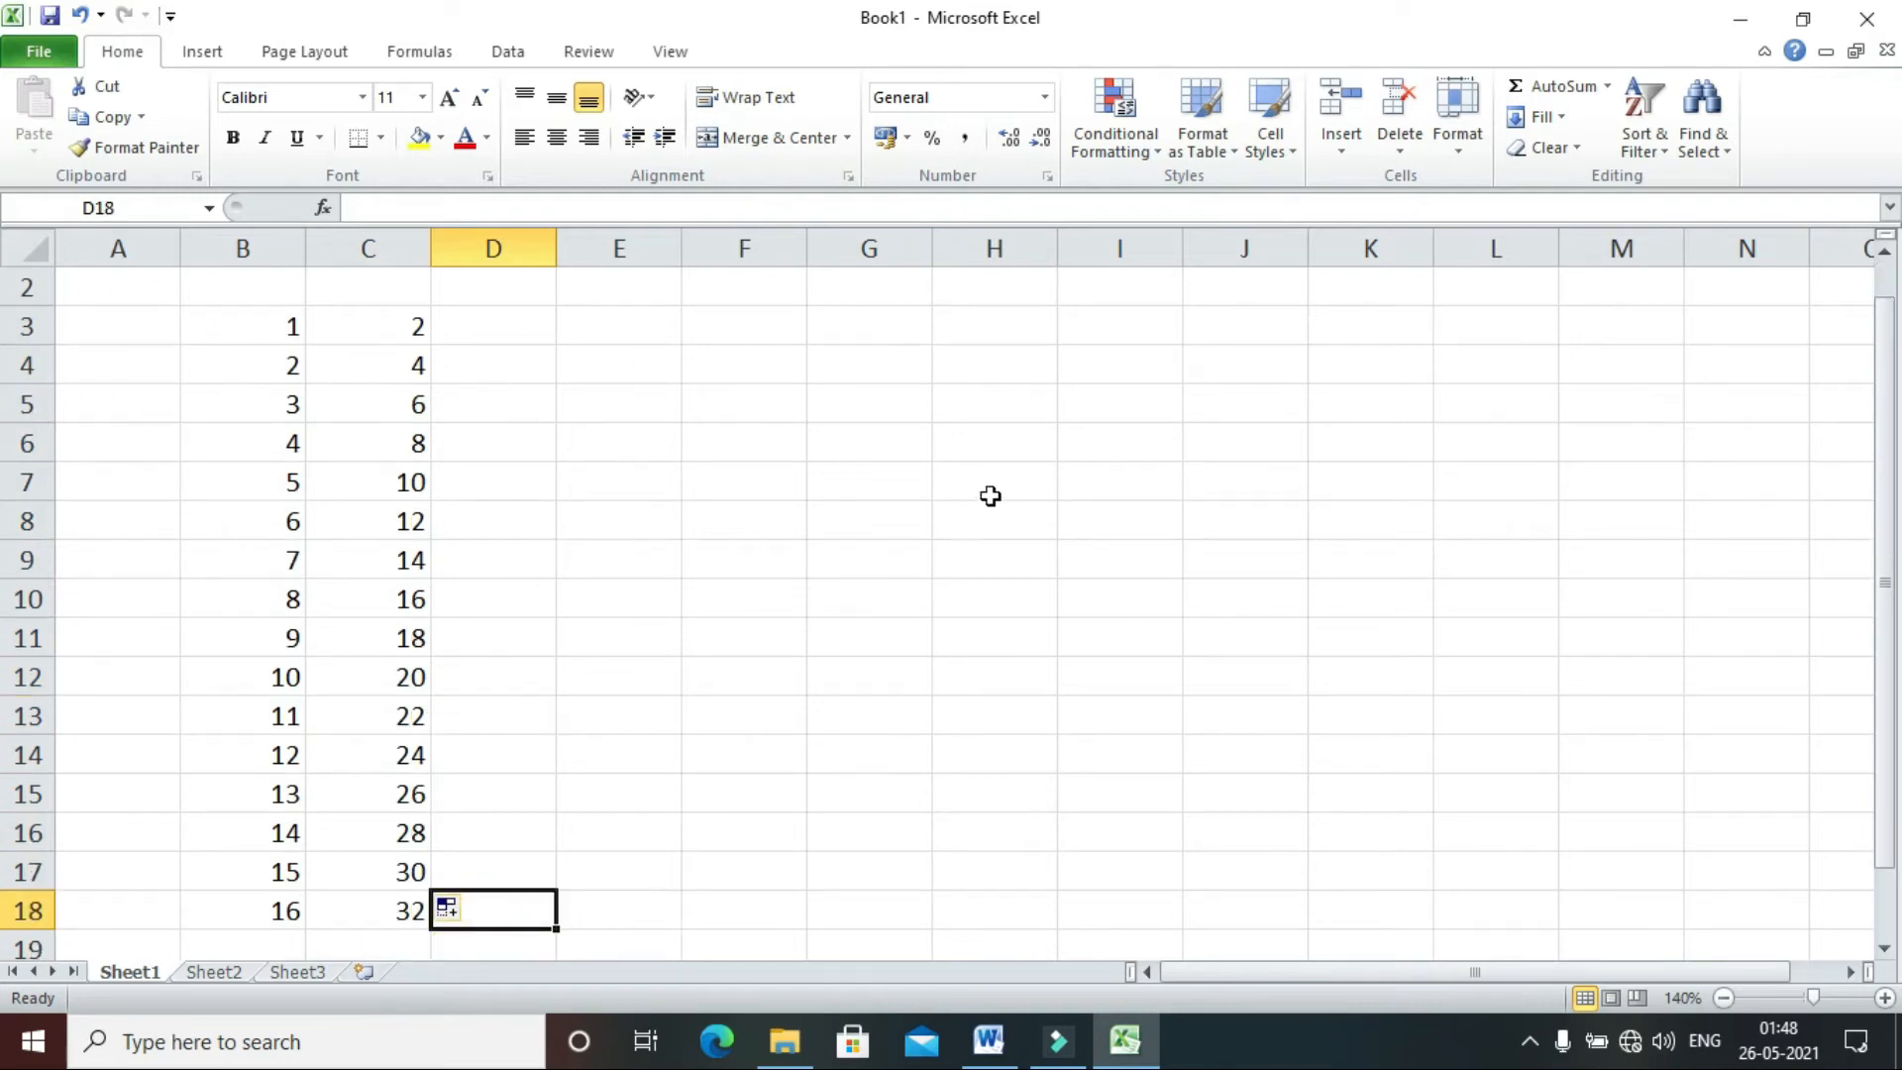
drag(1891, 337, 1886, 315)
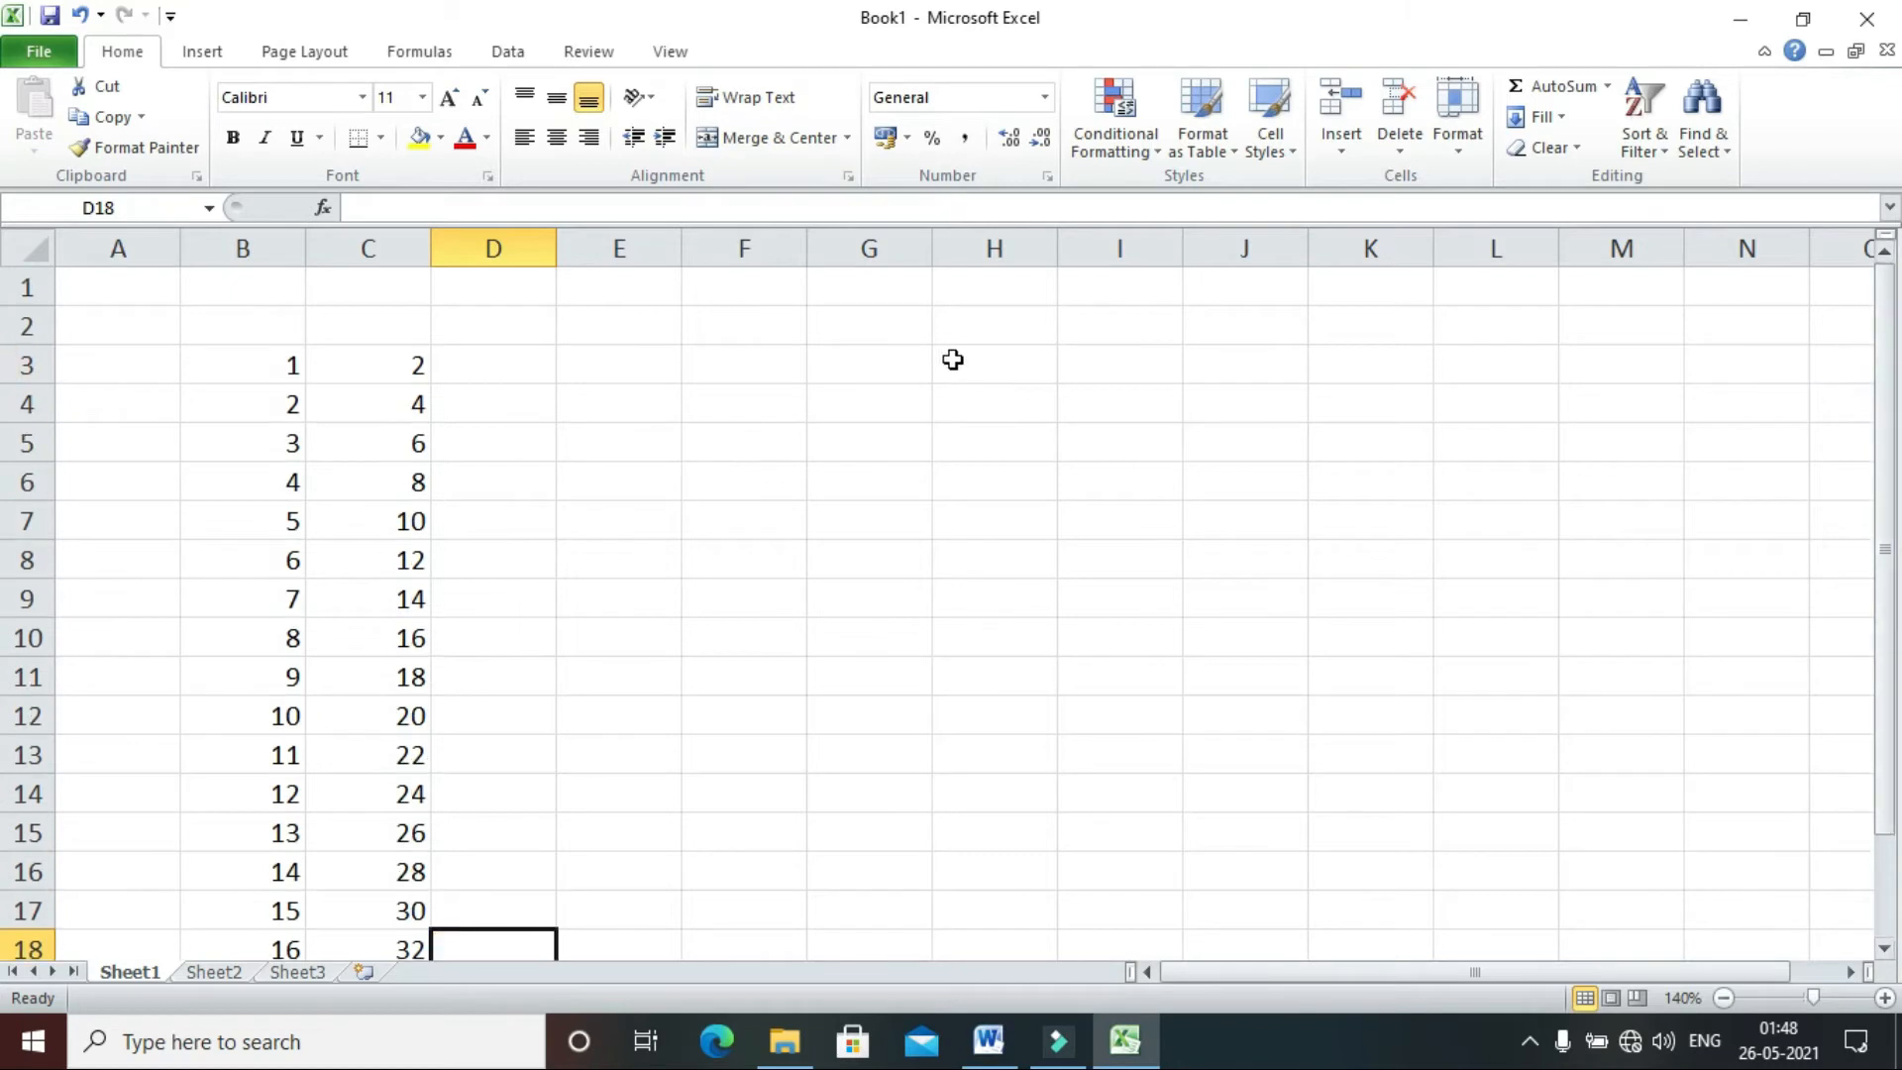
- Enter 1 and 3 in cells D3 and D4 and extend the odd-number series down column D to row 18
click(525, 374)
text(1)
key(Return)
text(3)
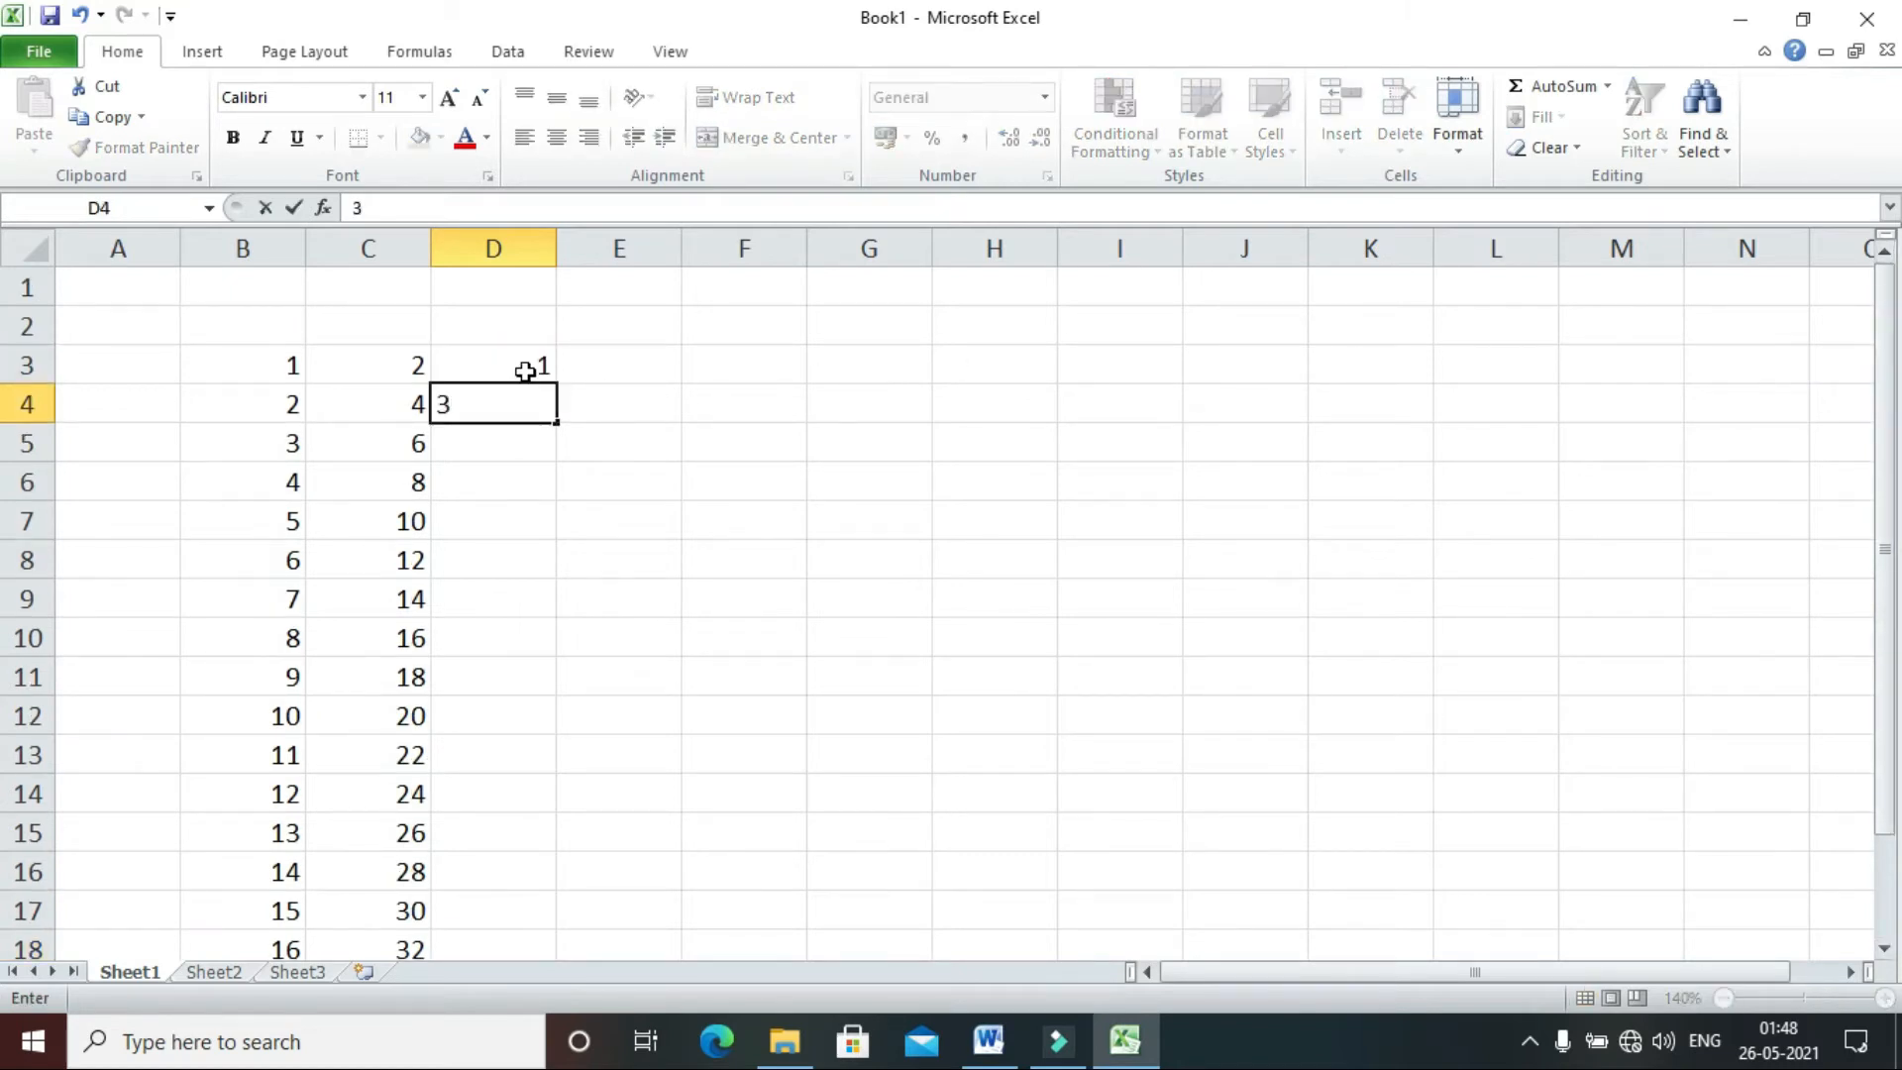
click(699, 465)
click(490, 367)
drag(491, 369, 492, 387)
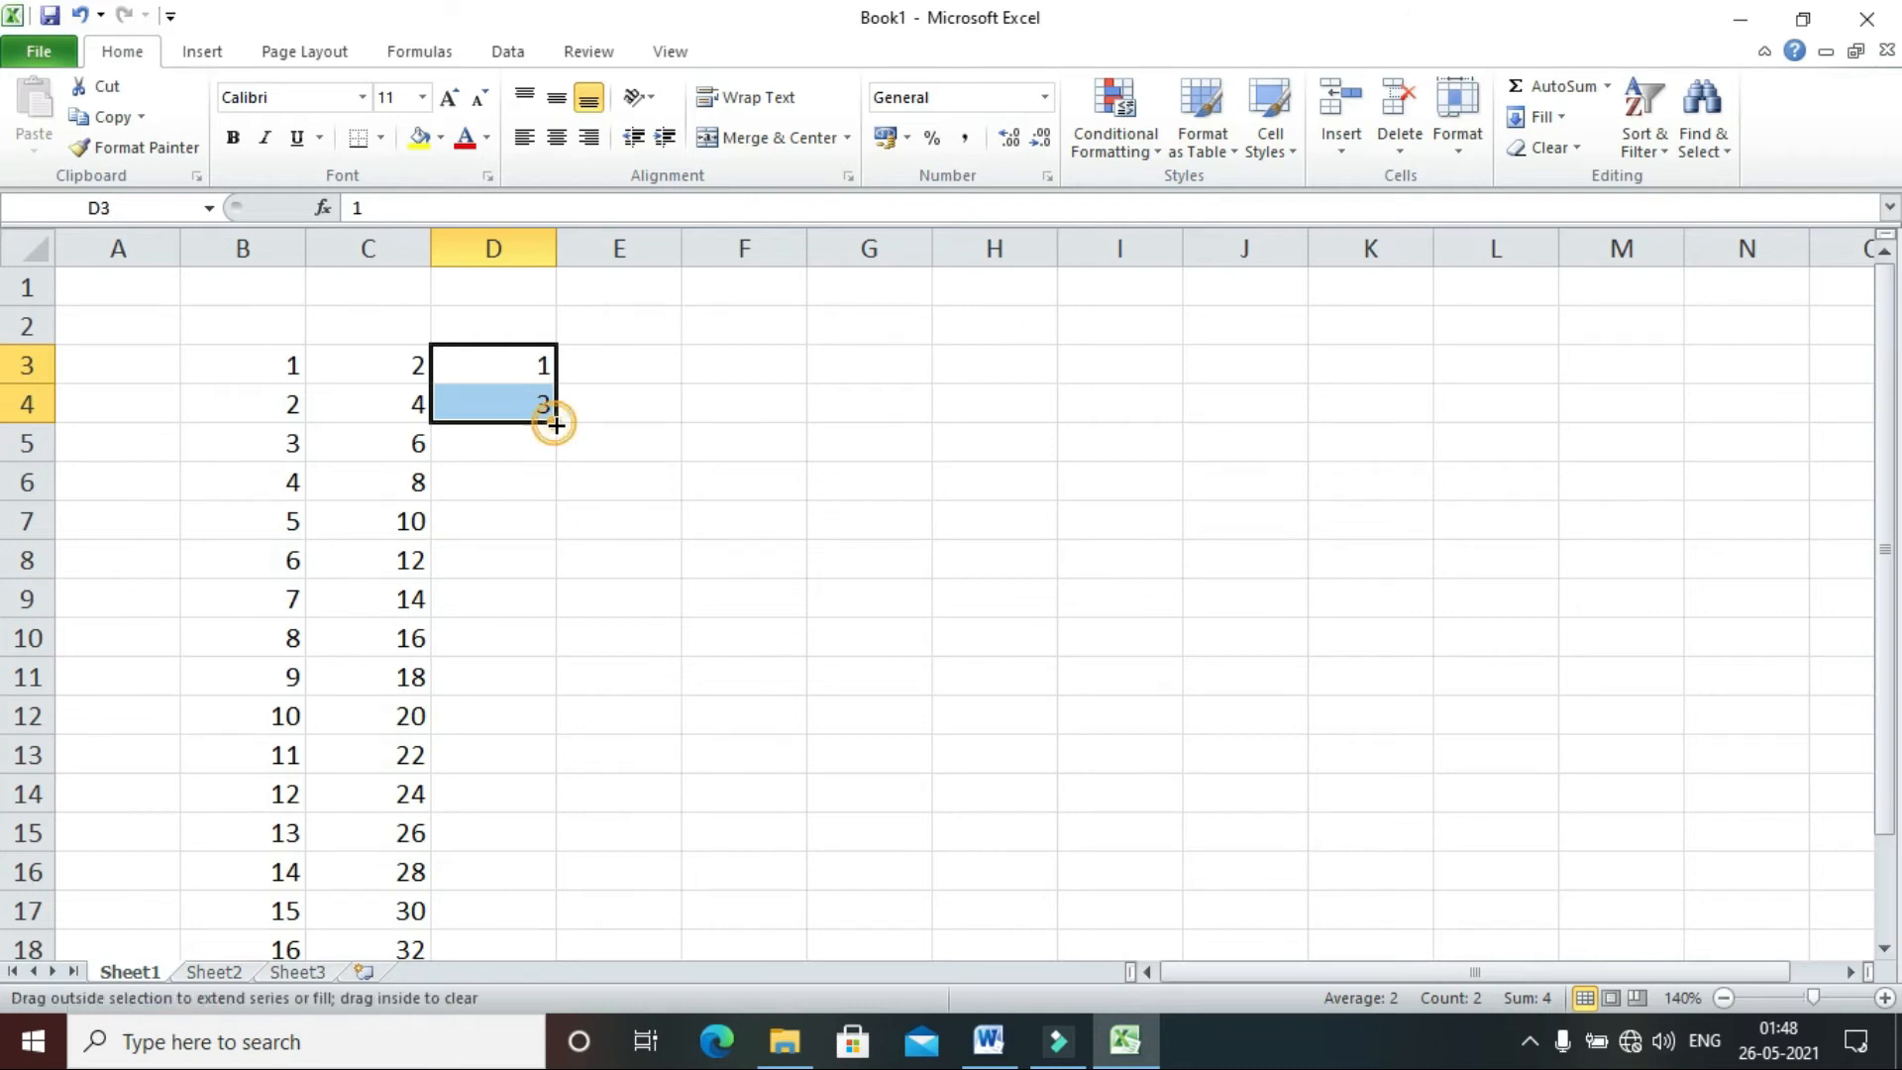
double_click(555, 425)
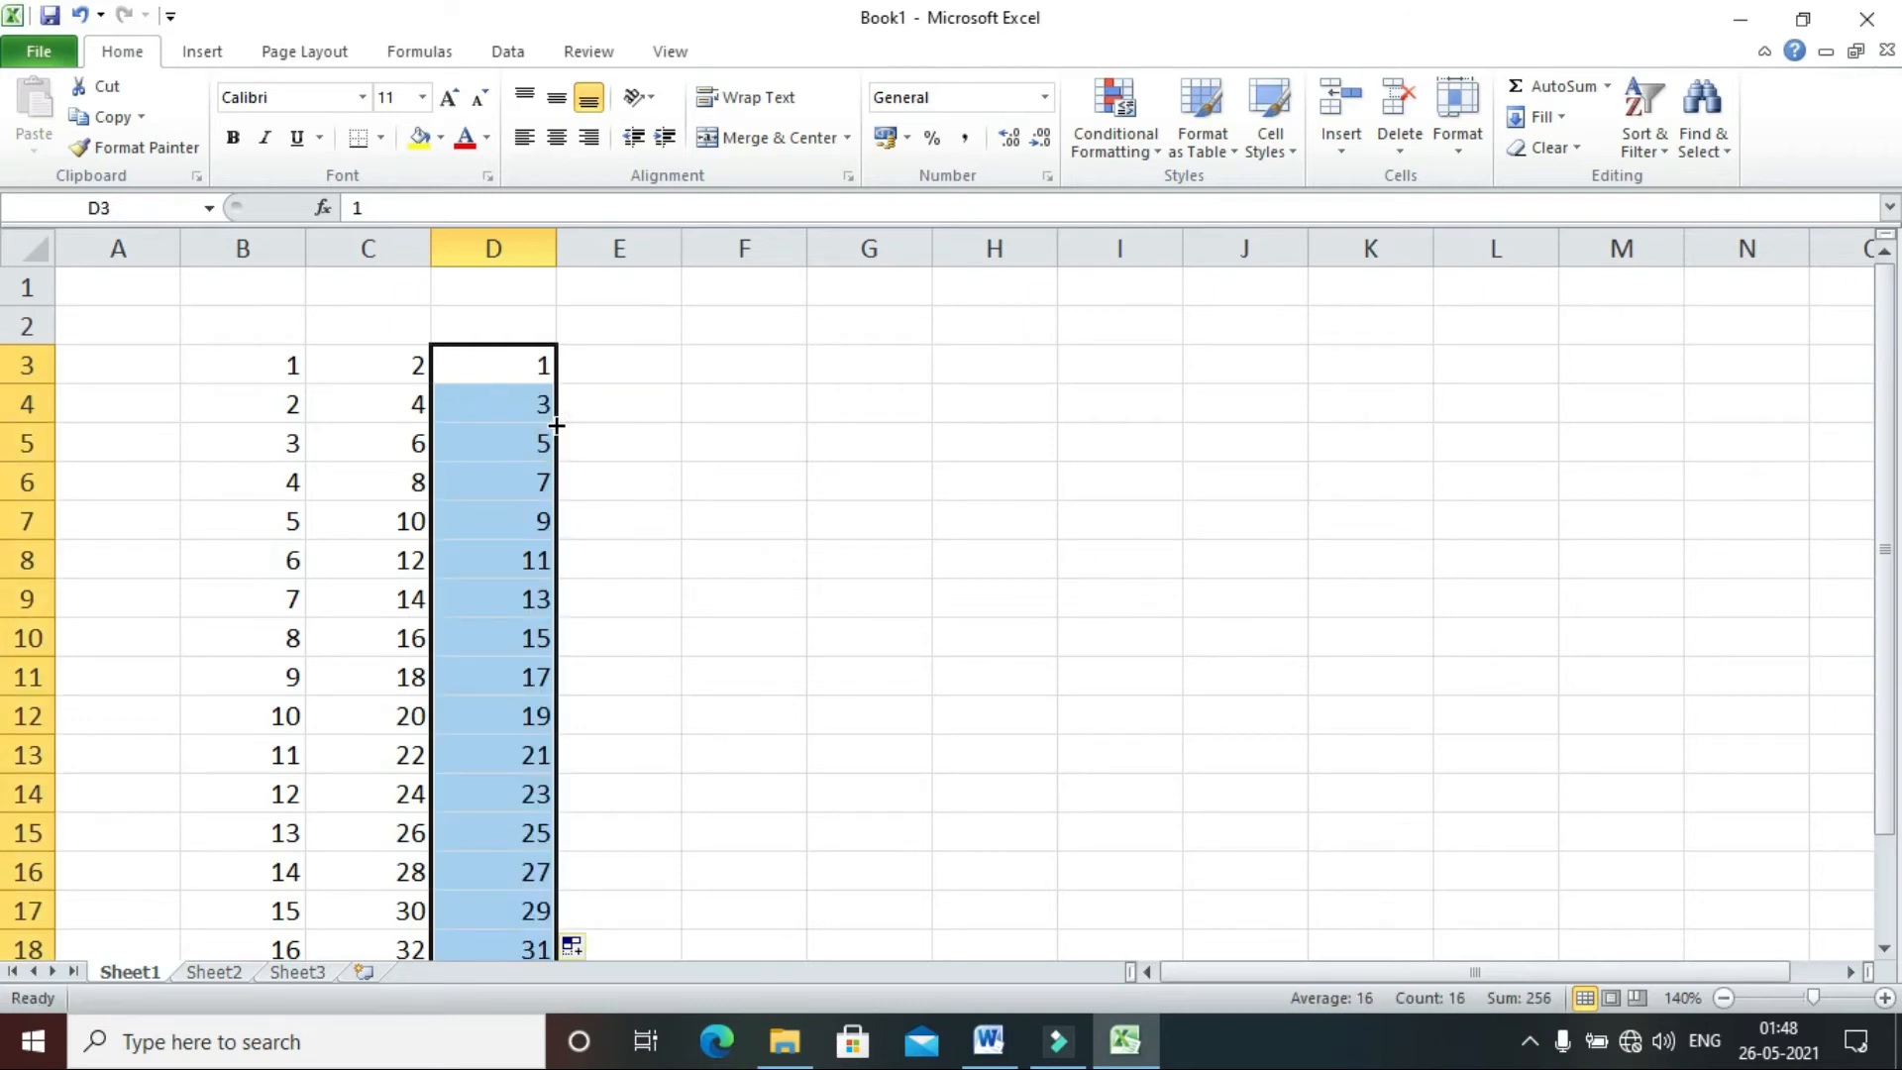
- Enter "sun" and "mon" in cells E3 and E4 and extend the weekday series down column E to row 18
click(626, 368)
text(sun)
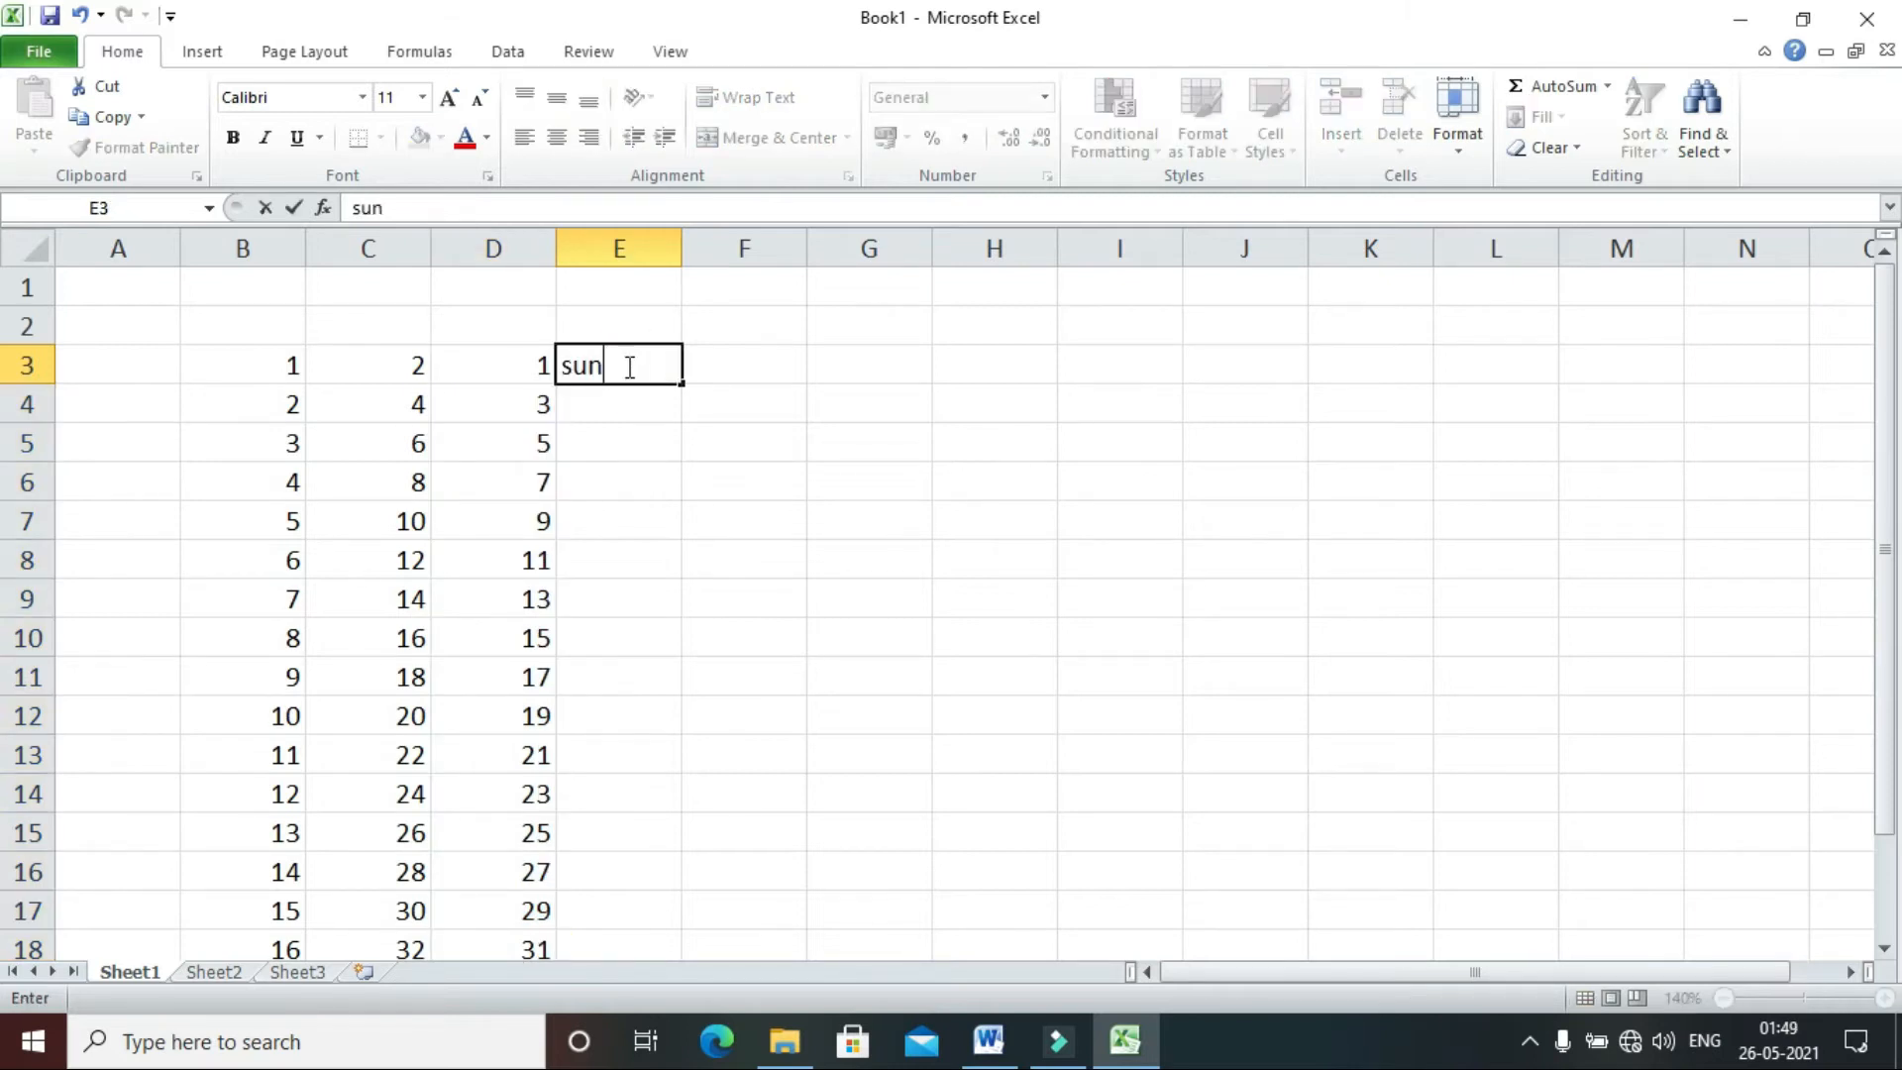
key(Return)
text(mon)
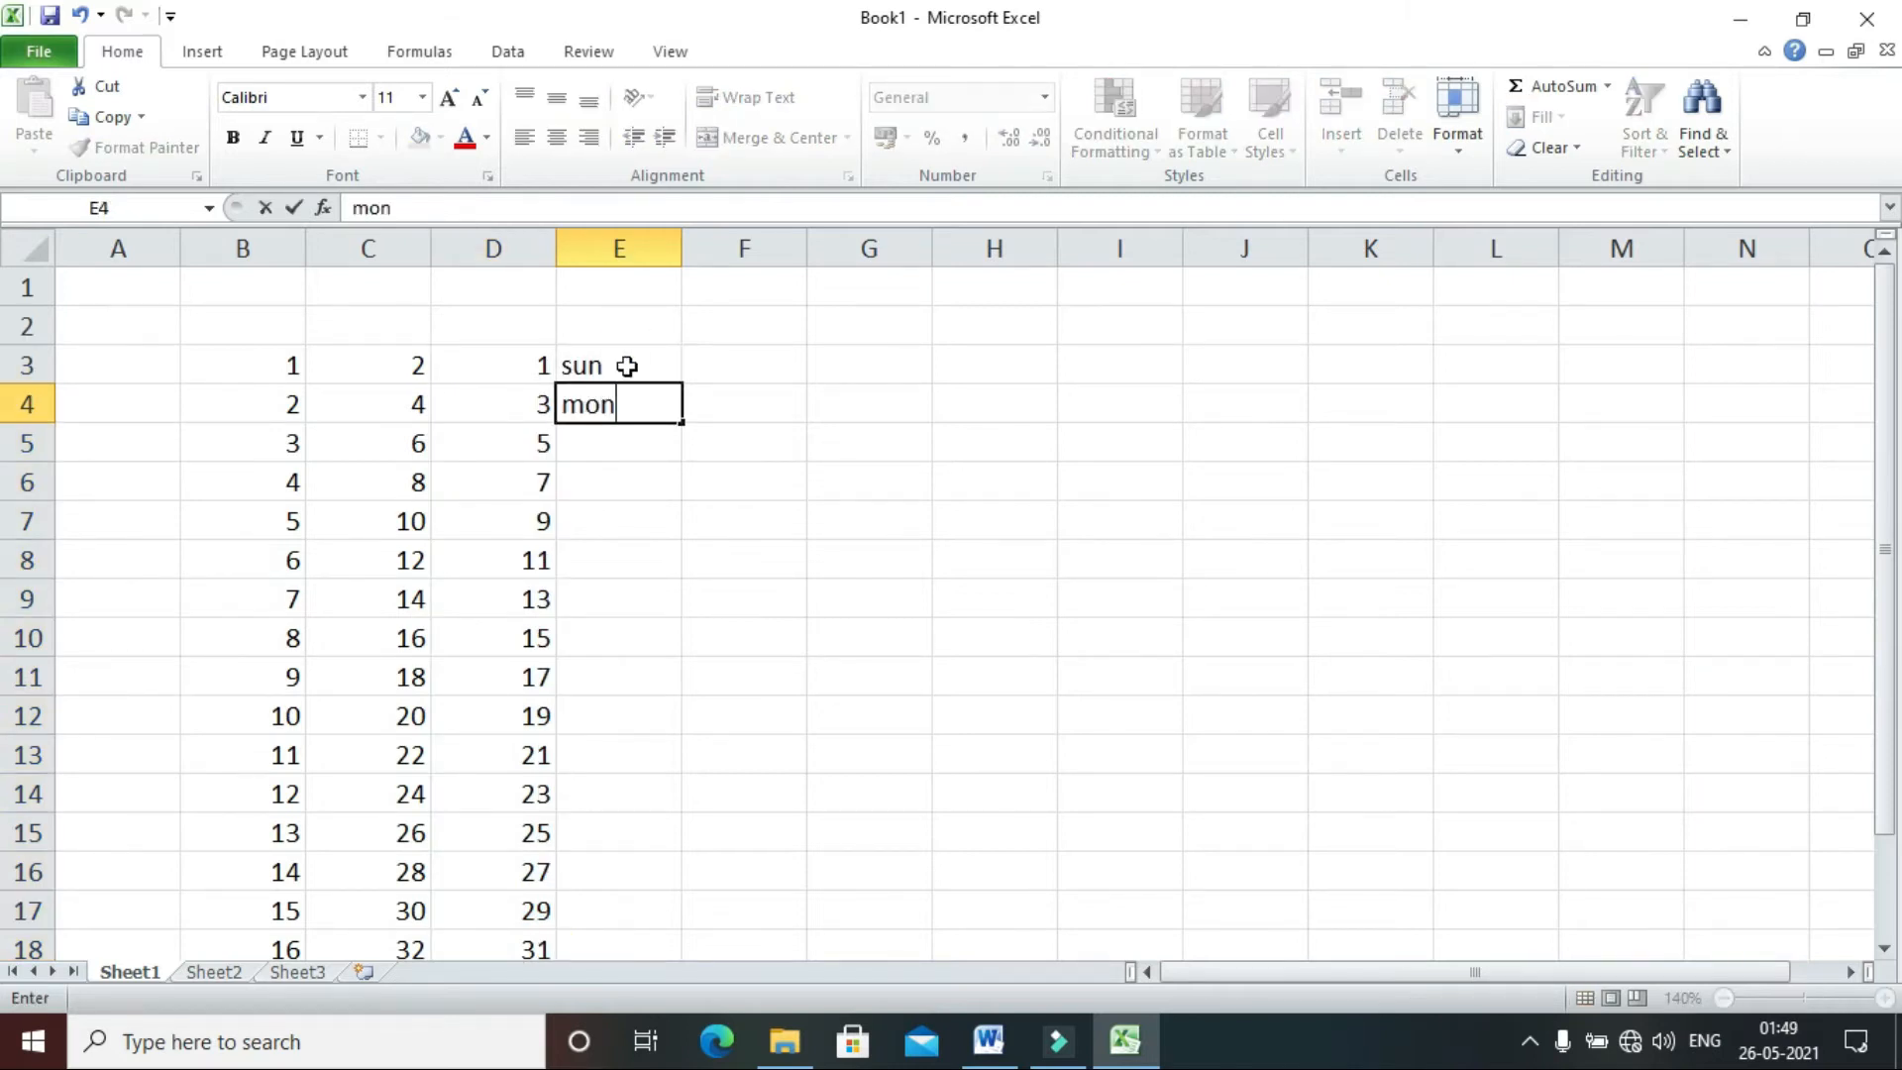
key(Return)
drag(626, 366, 628, 392)
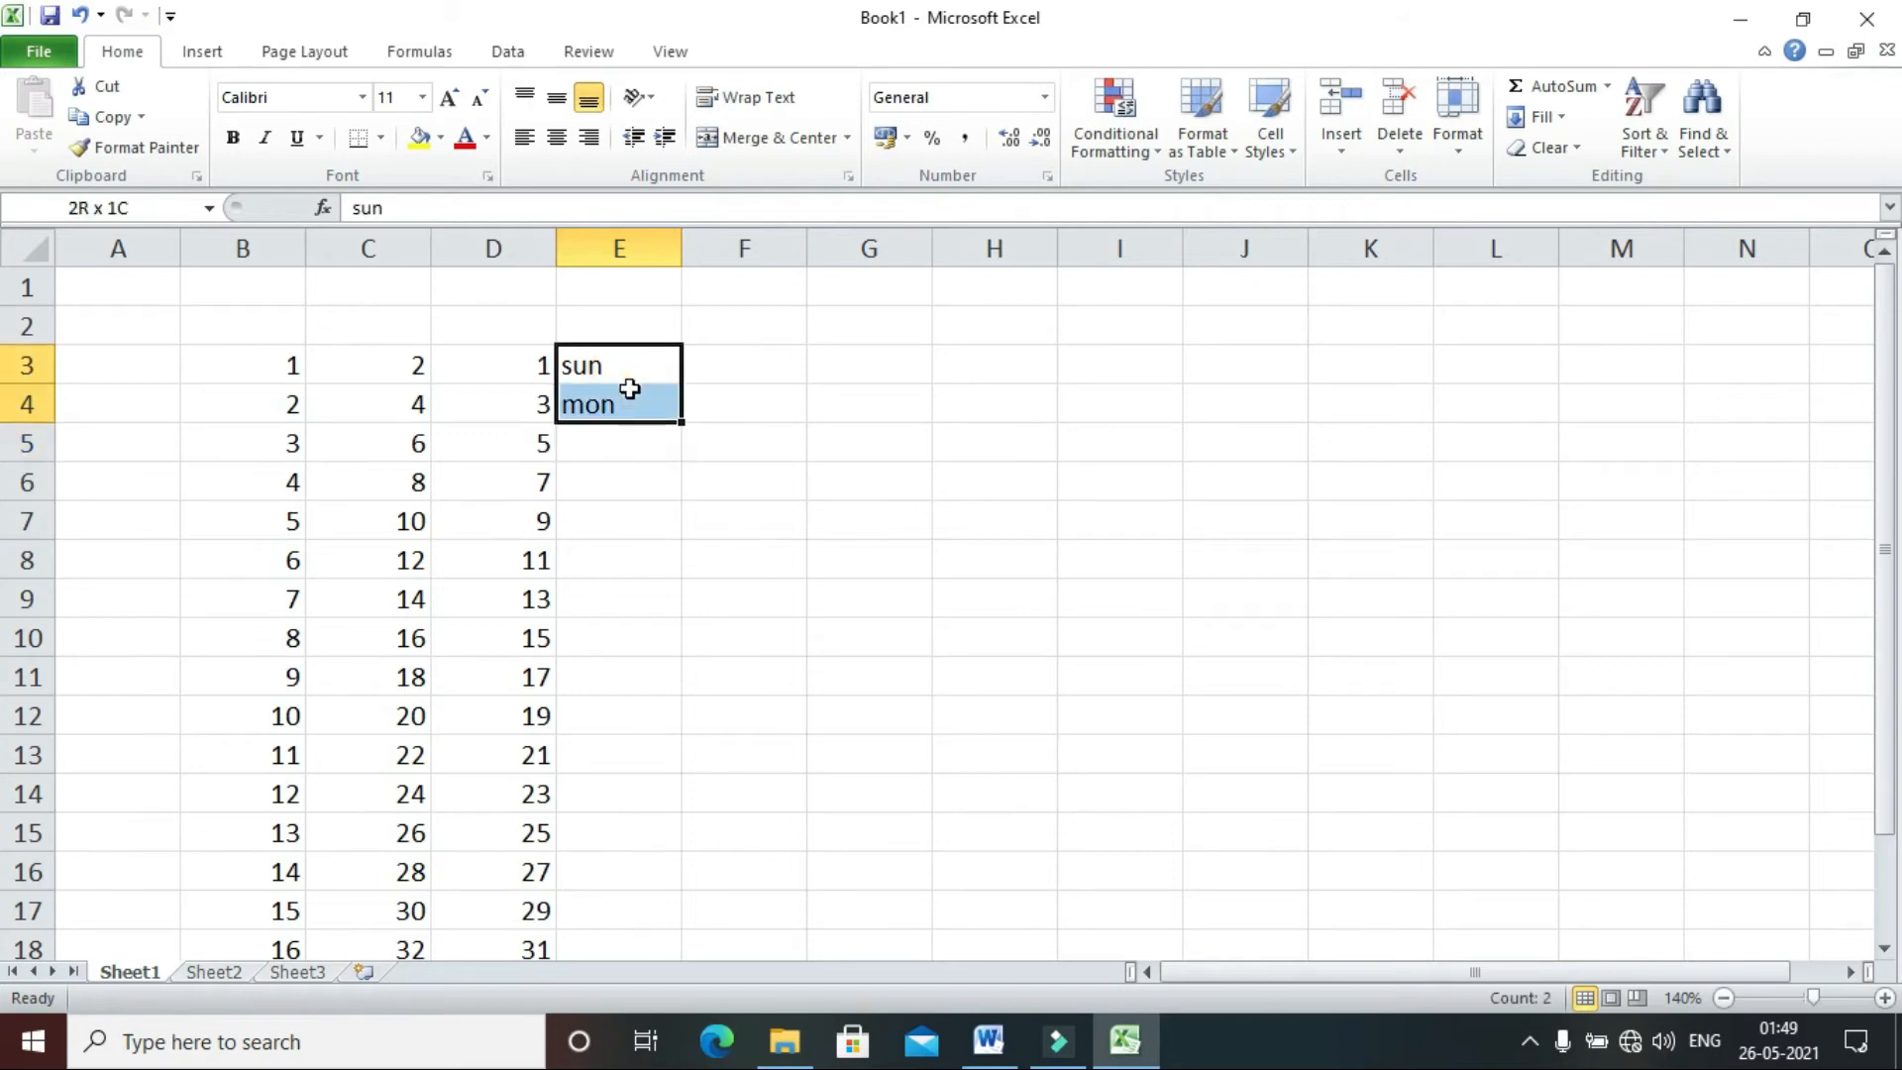
double_click(682, 424)
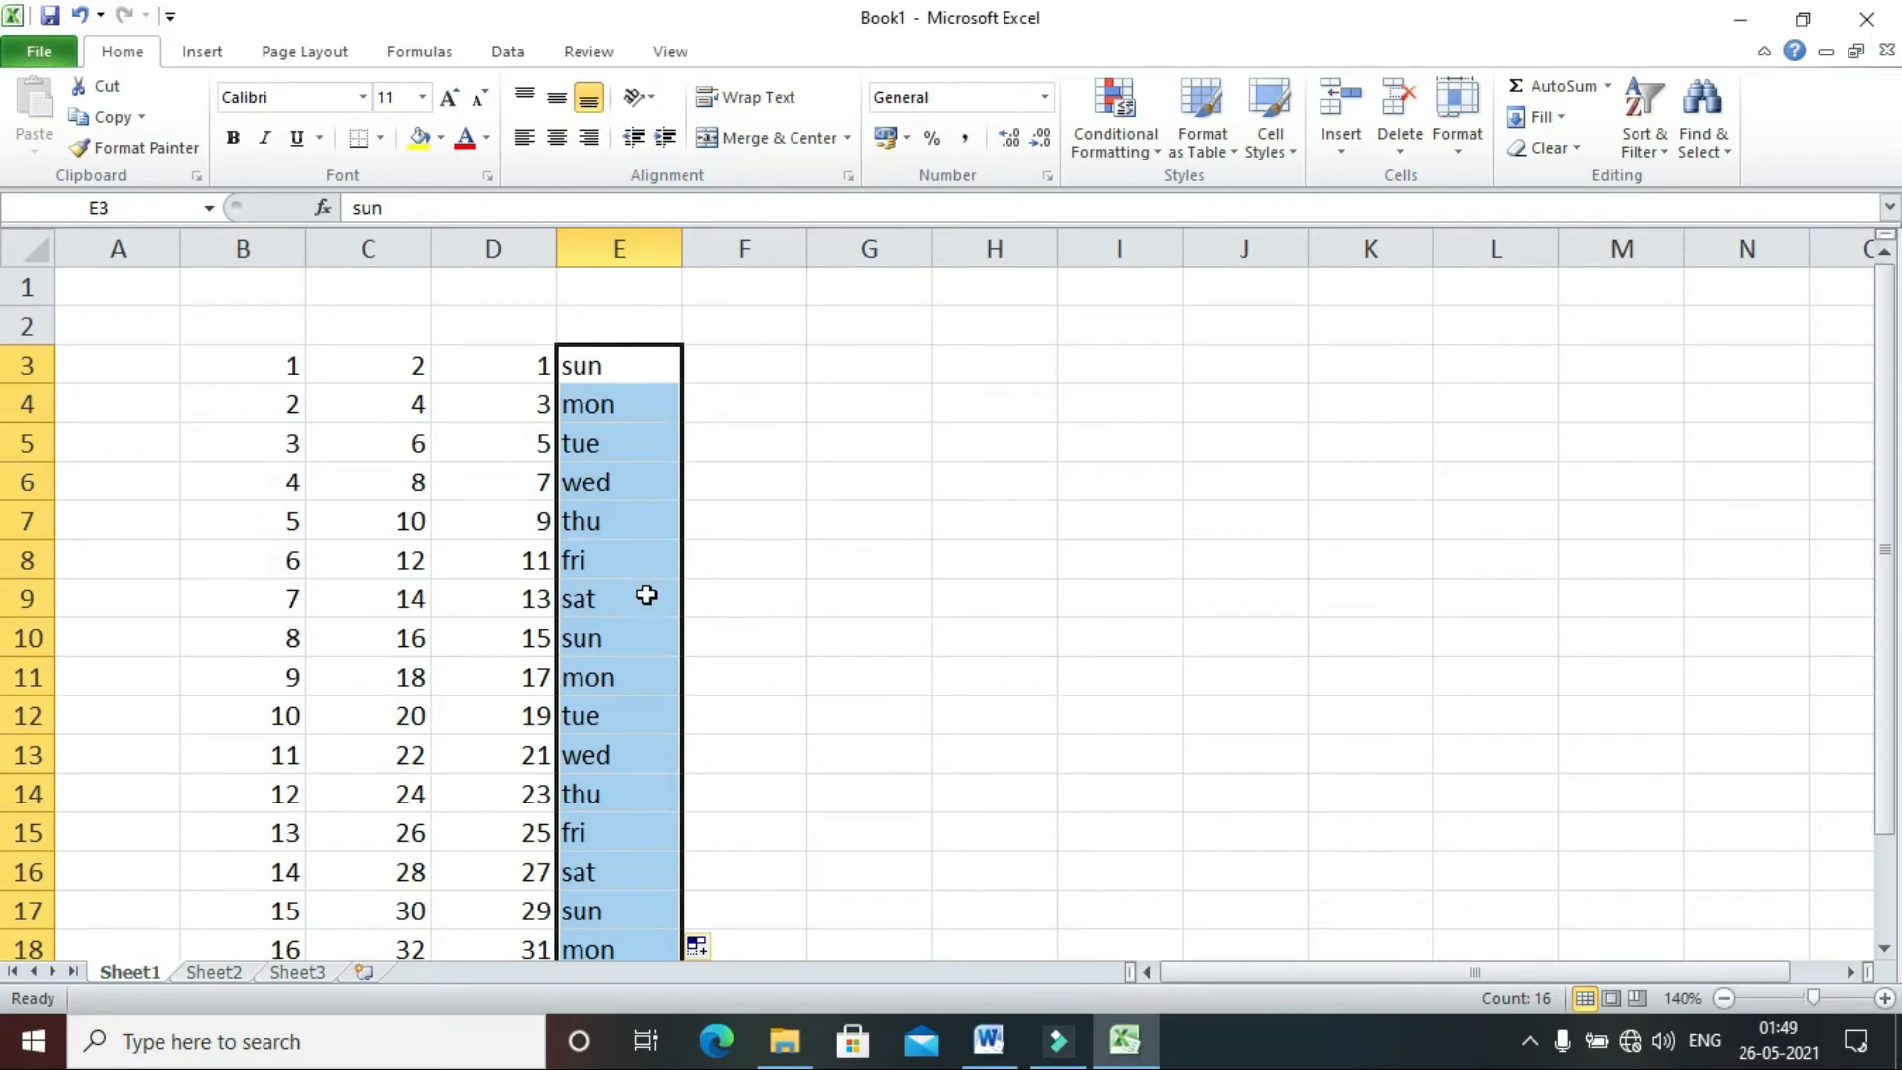
- Enter "jan" and "feb" in cells F3 and F4 and extend the month series down column F to row 18
click(755, 367)
text(jan)
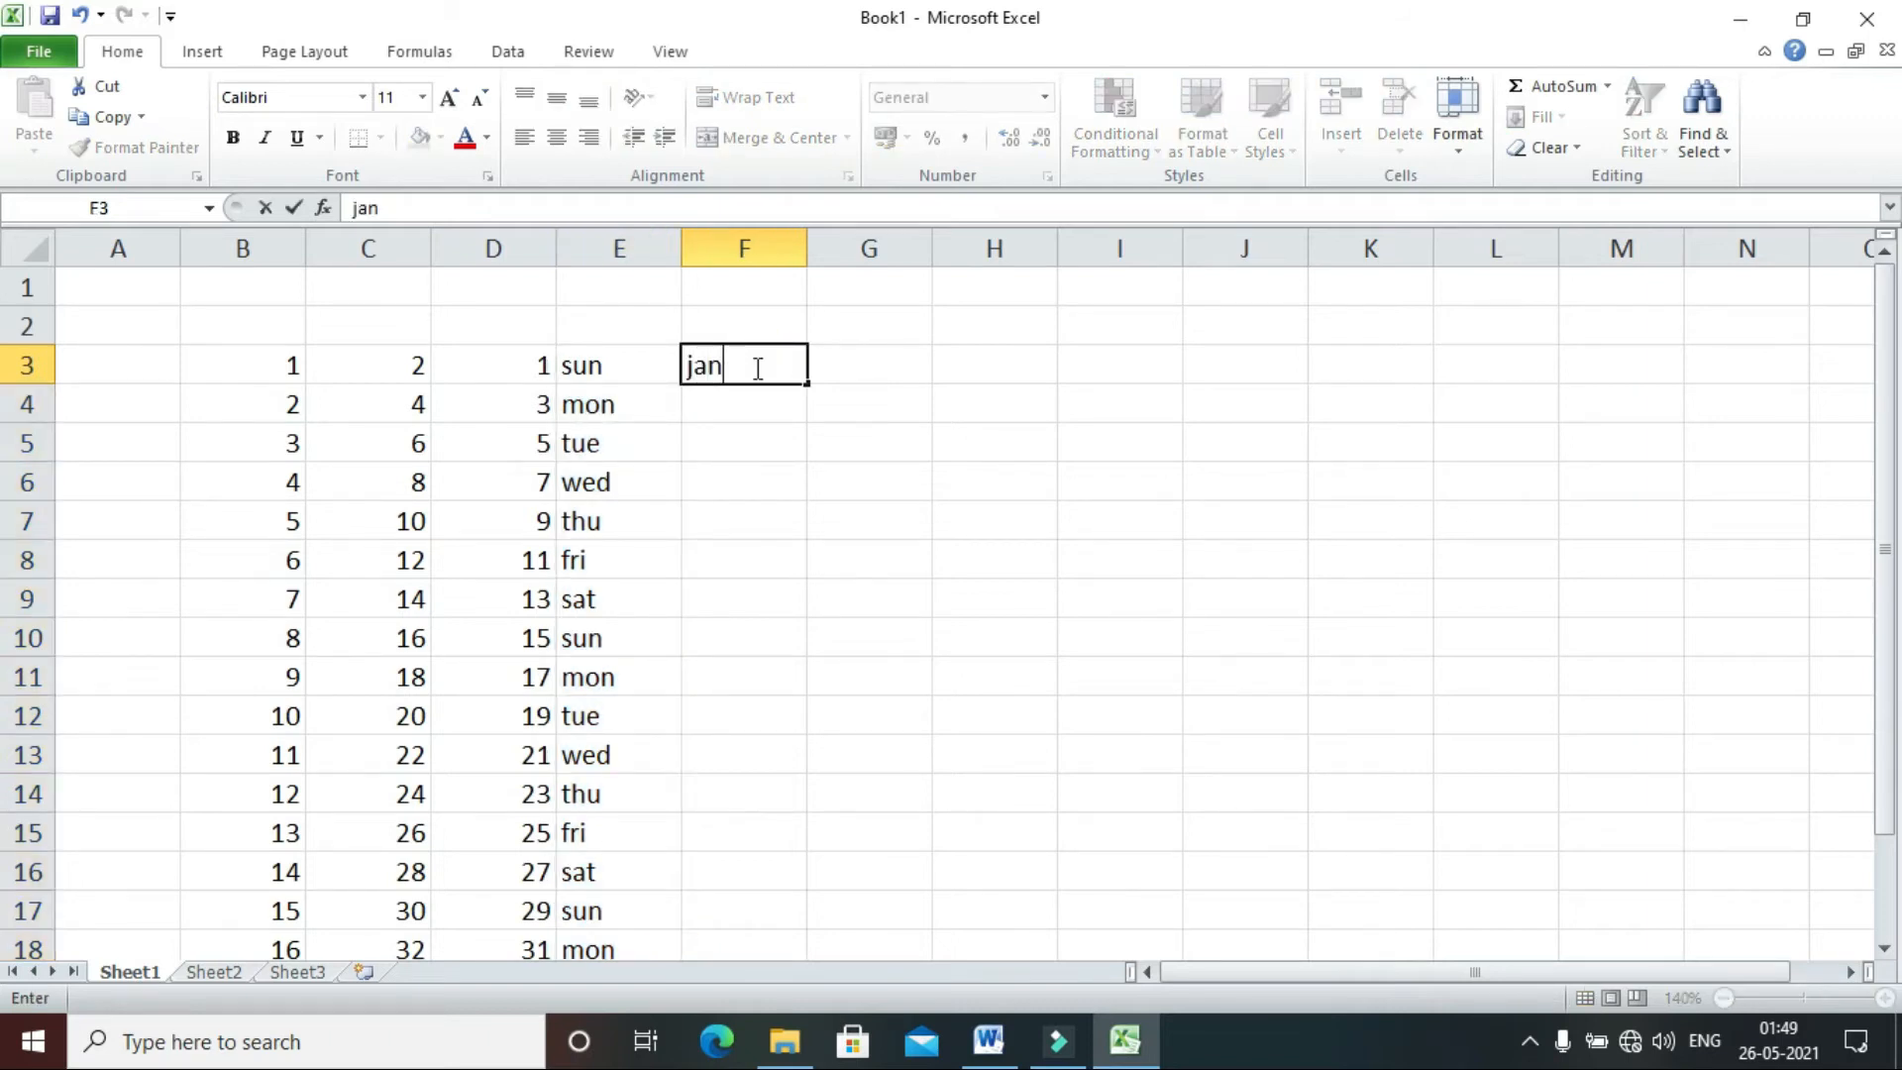
key(Return)
text(feb)
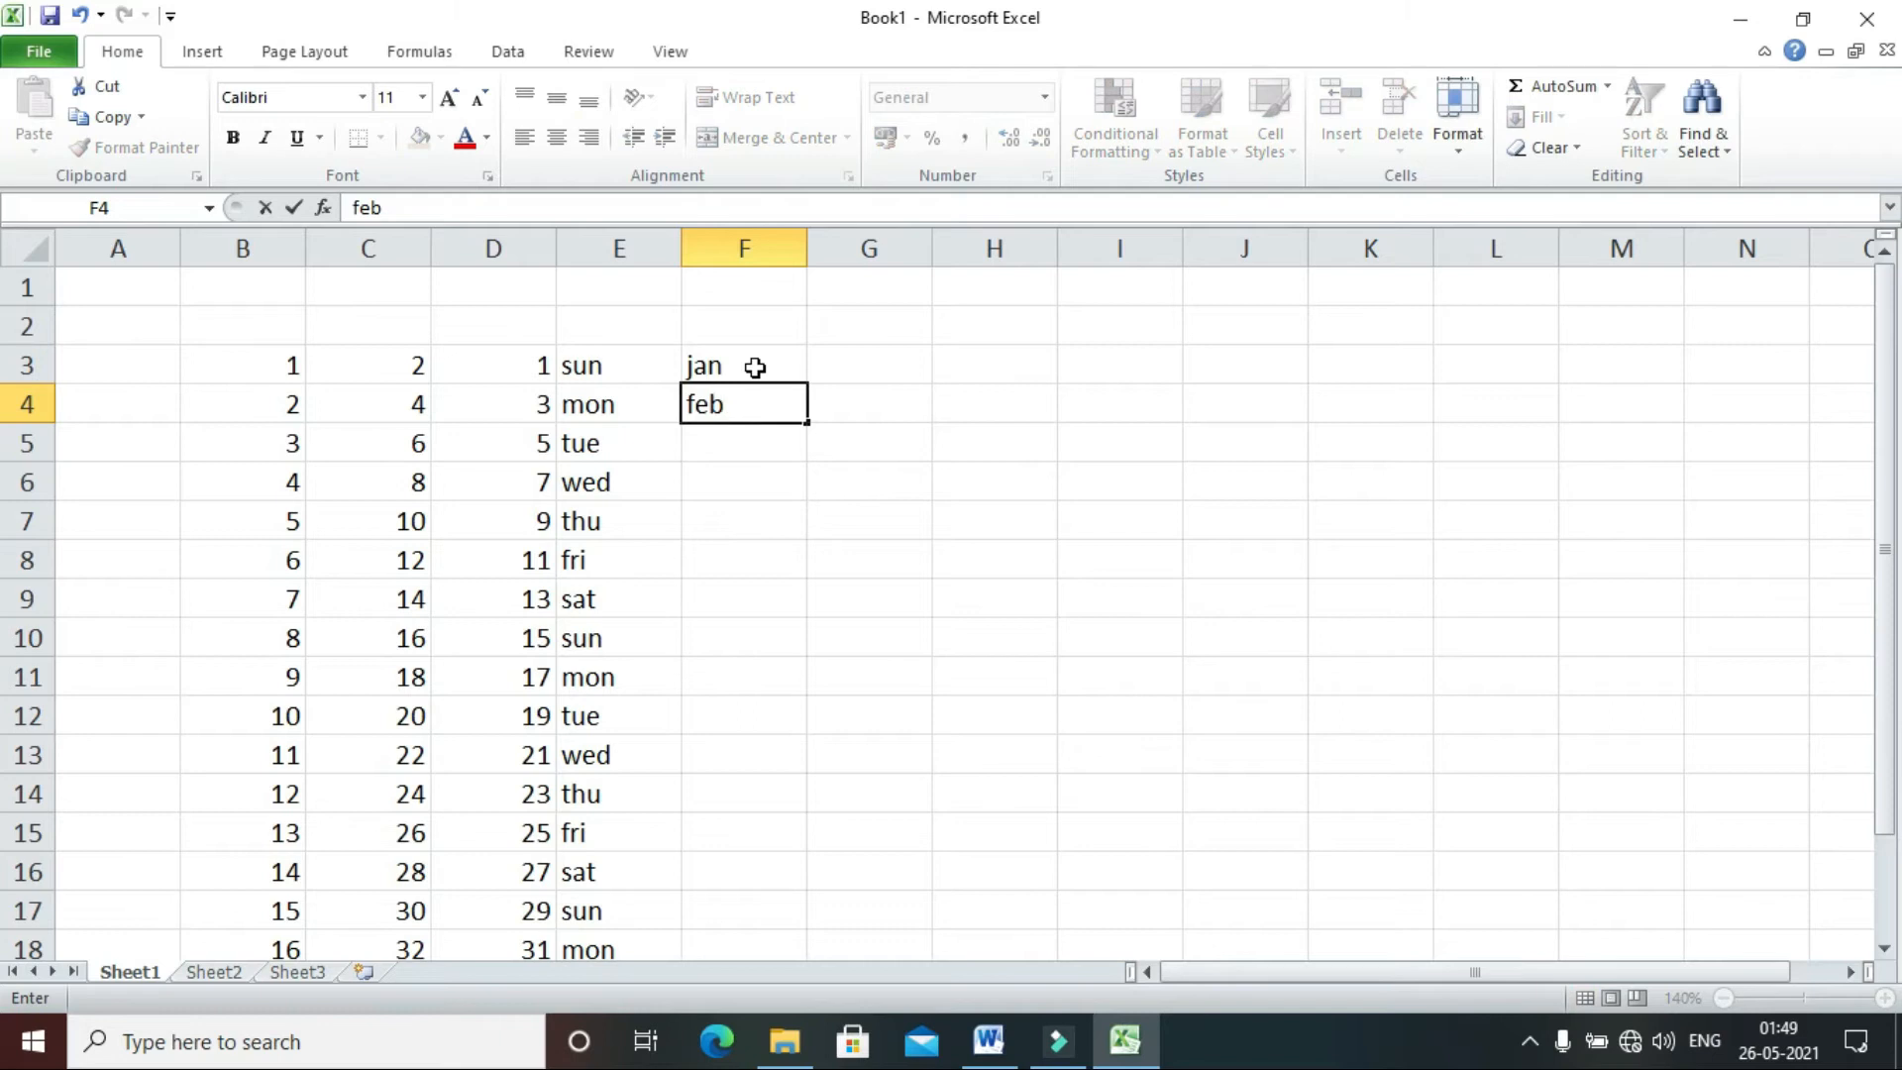
click(870, 482)
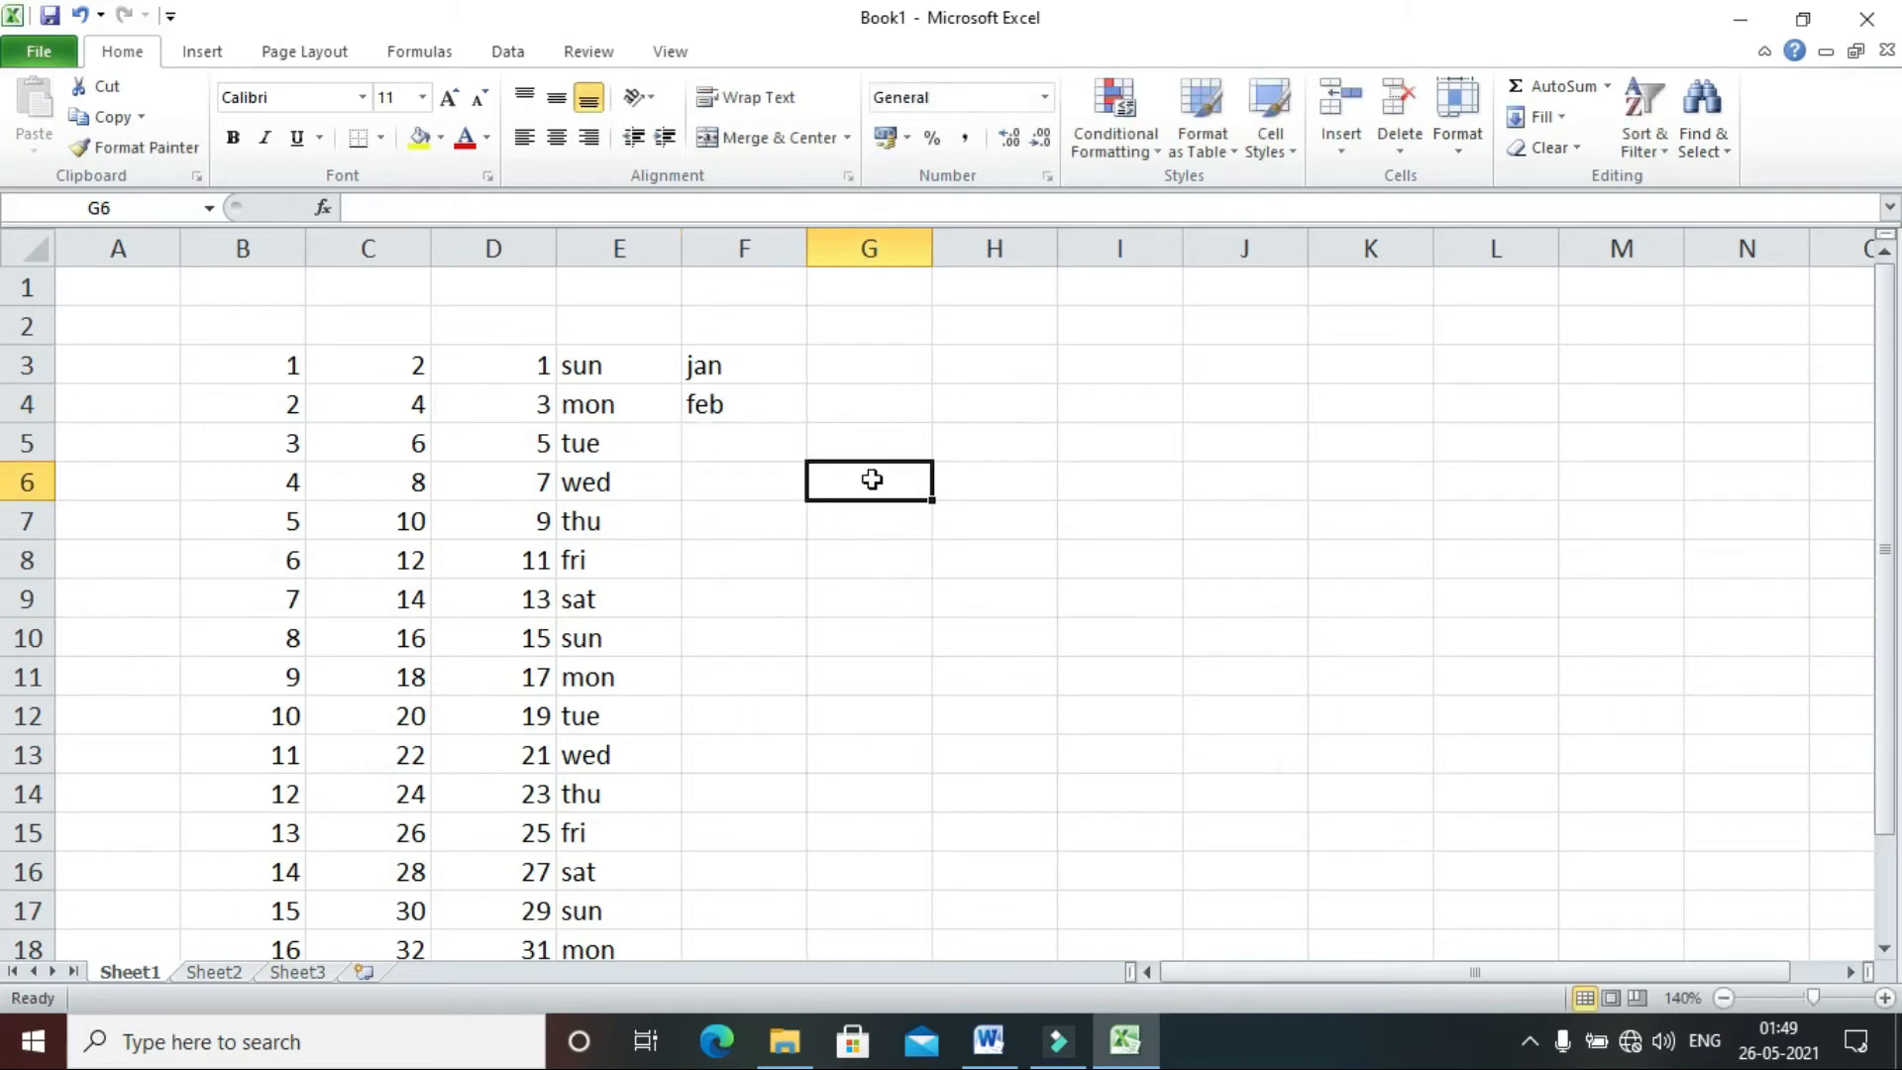
drag(774, 370, 773, 393)
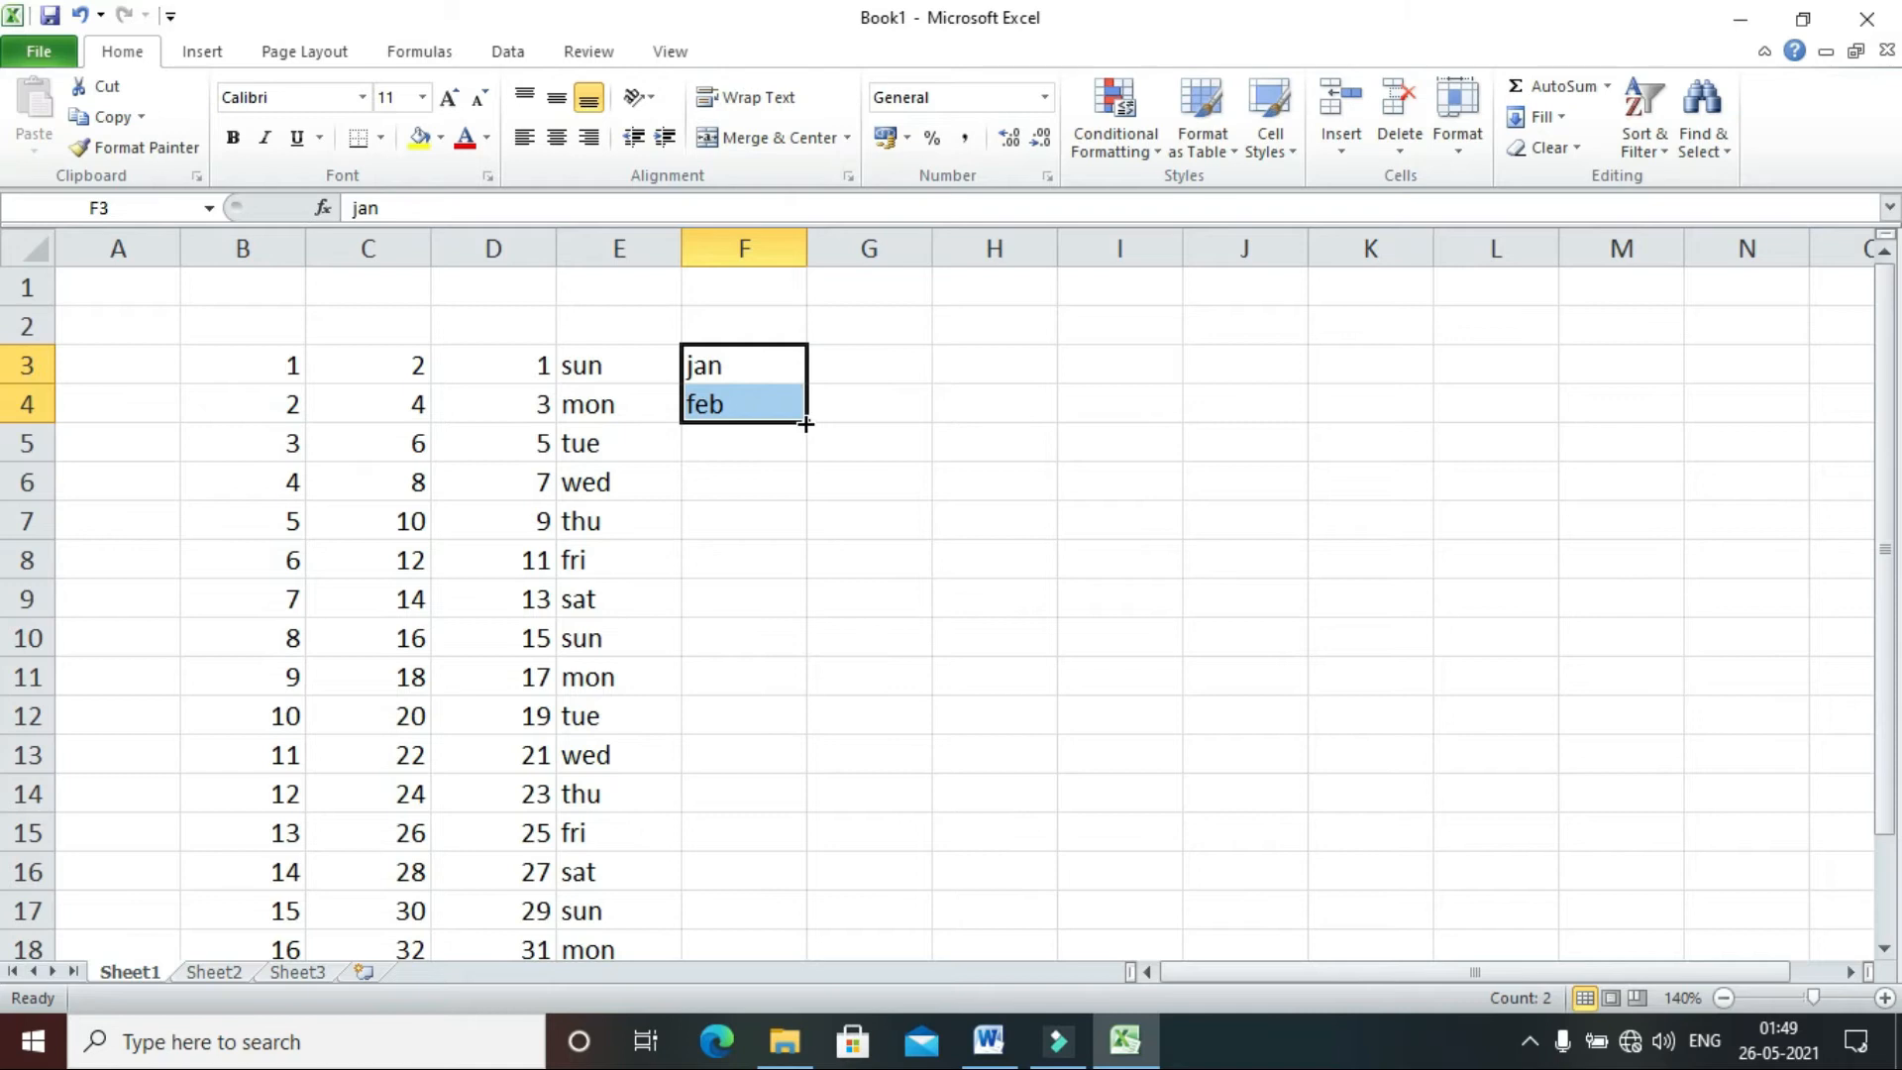
double_click(805, 424)
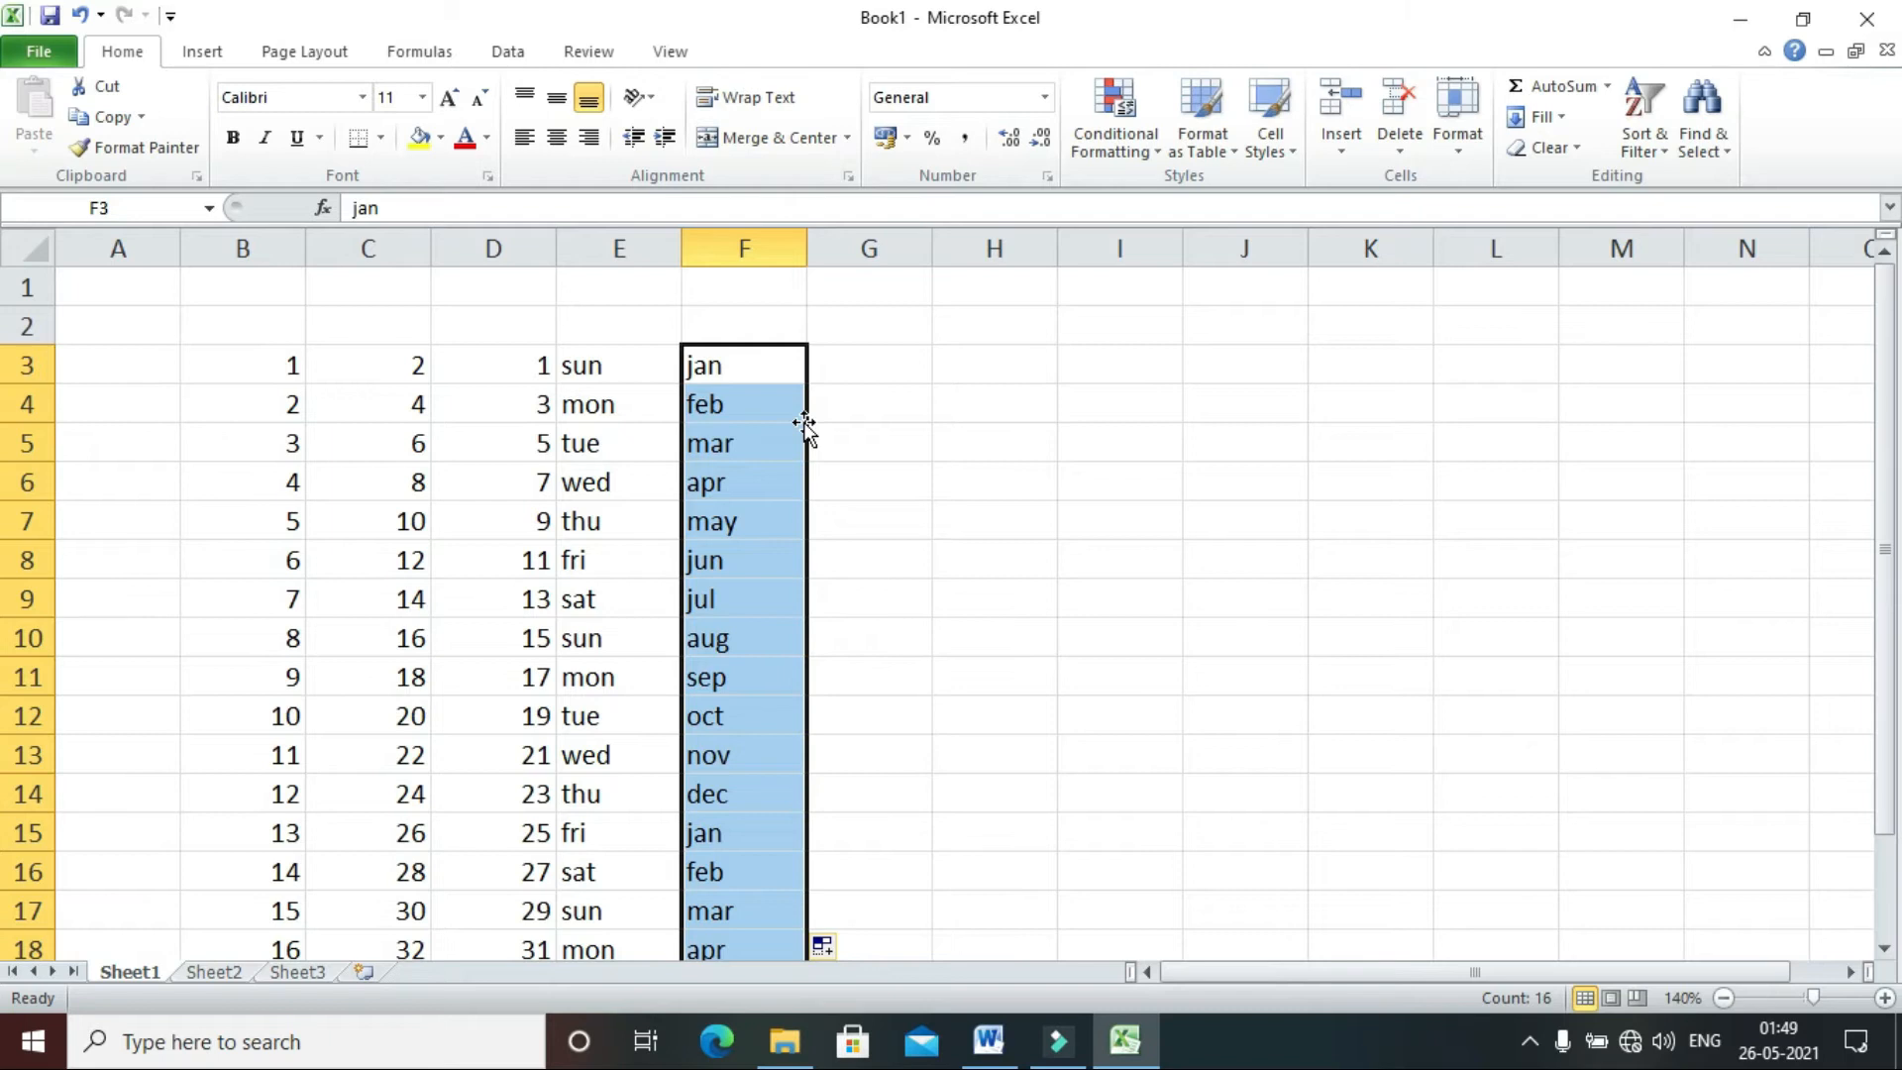
- Enter 1 and 2 in cells G3 and H3 and extend the number series across row 3 to column M
click(843, 364)
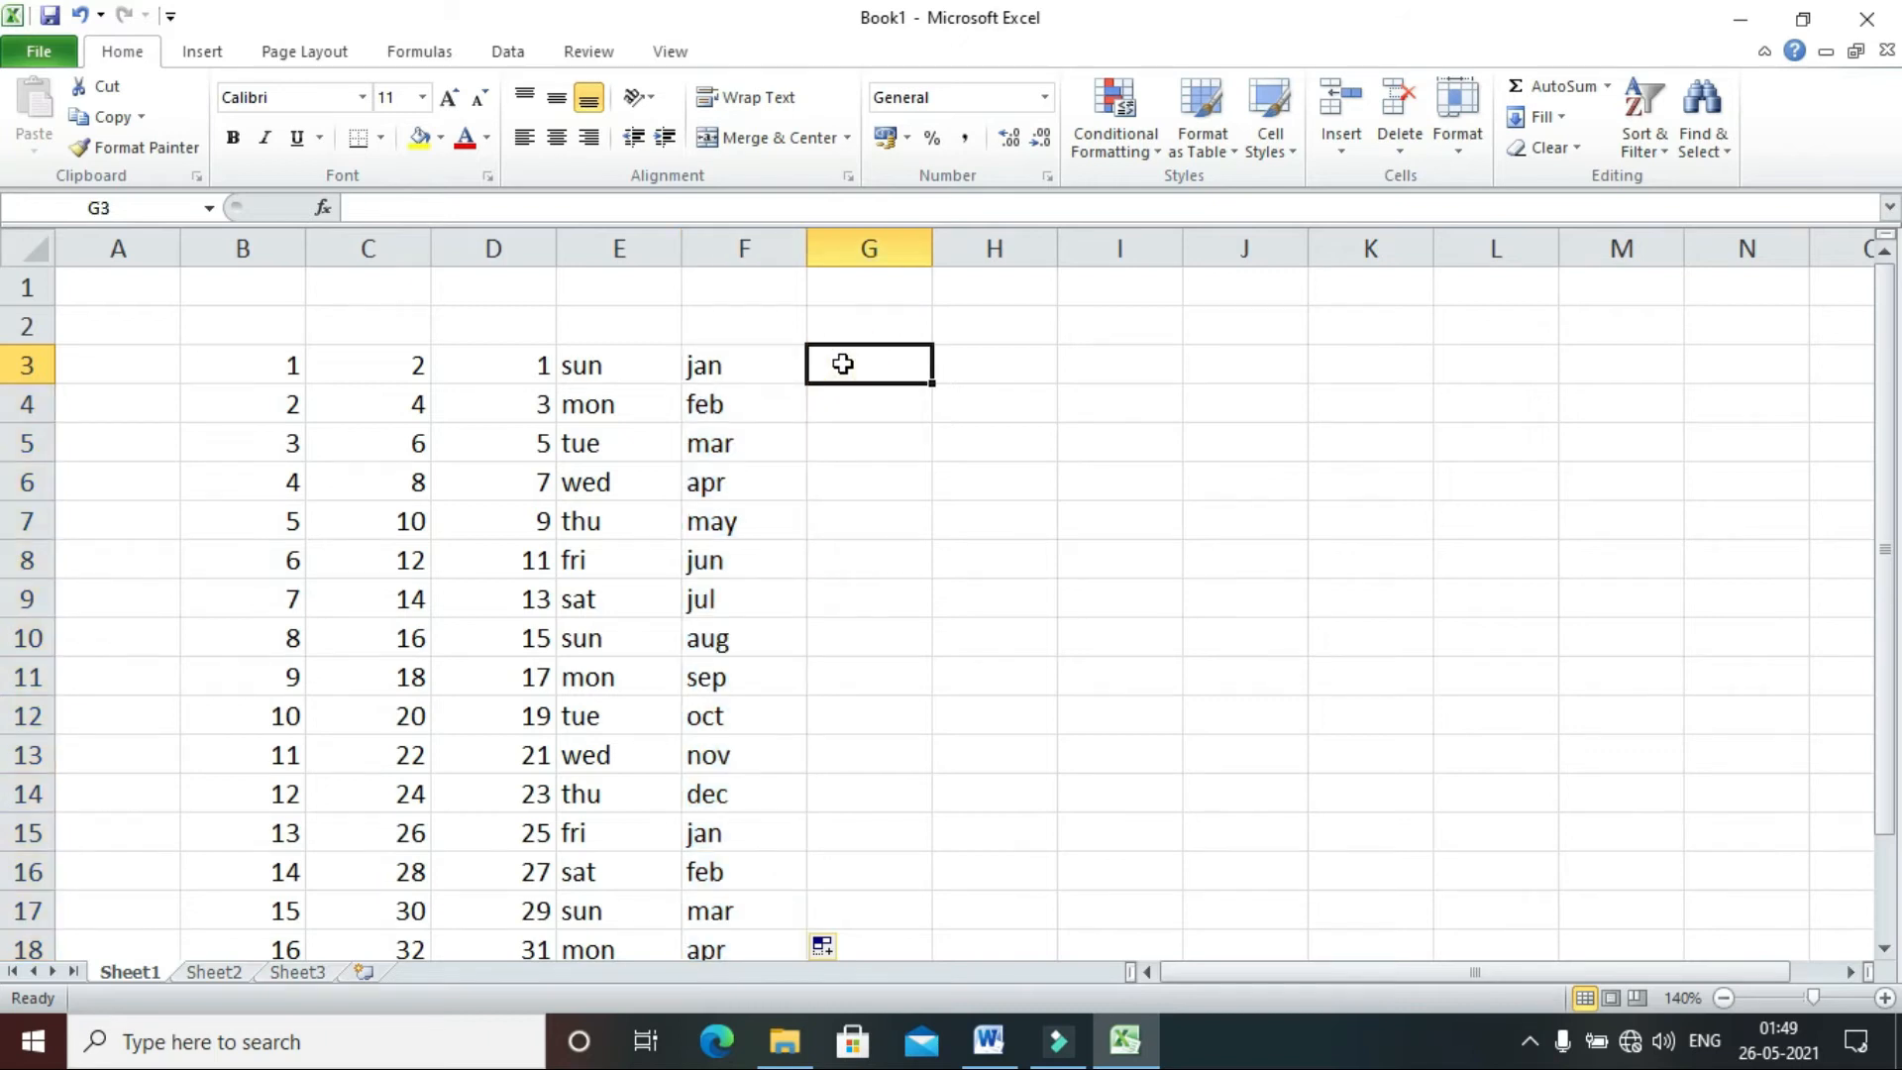
text(1)
click(957, 352)
text(2)
key(Tab)
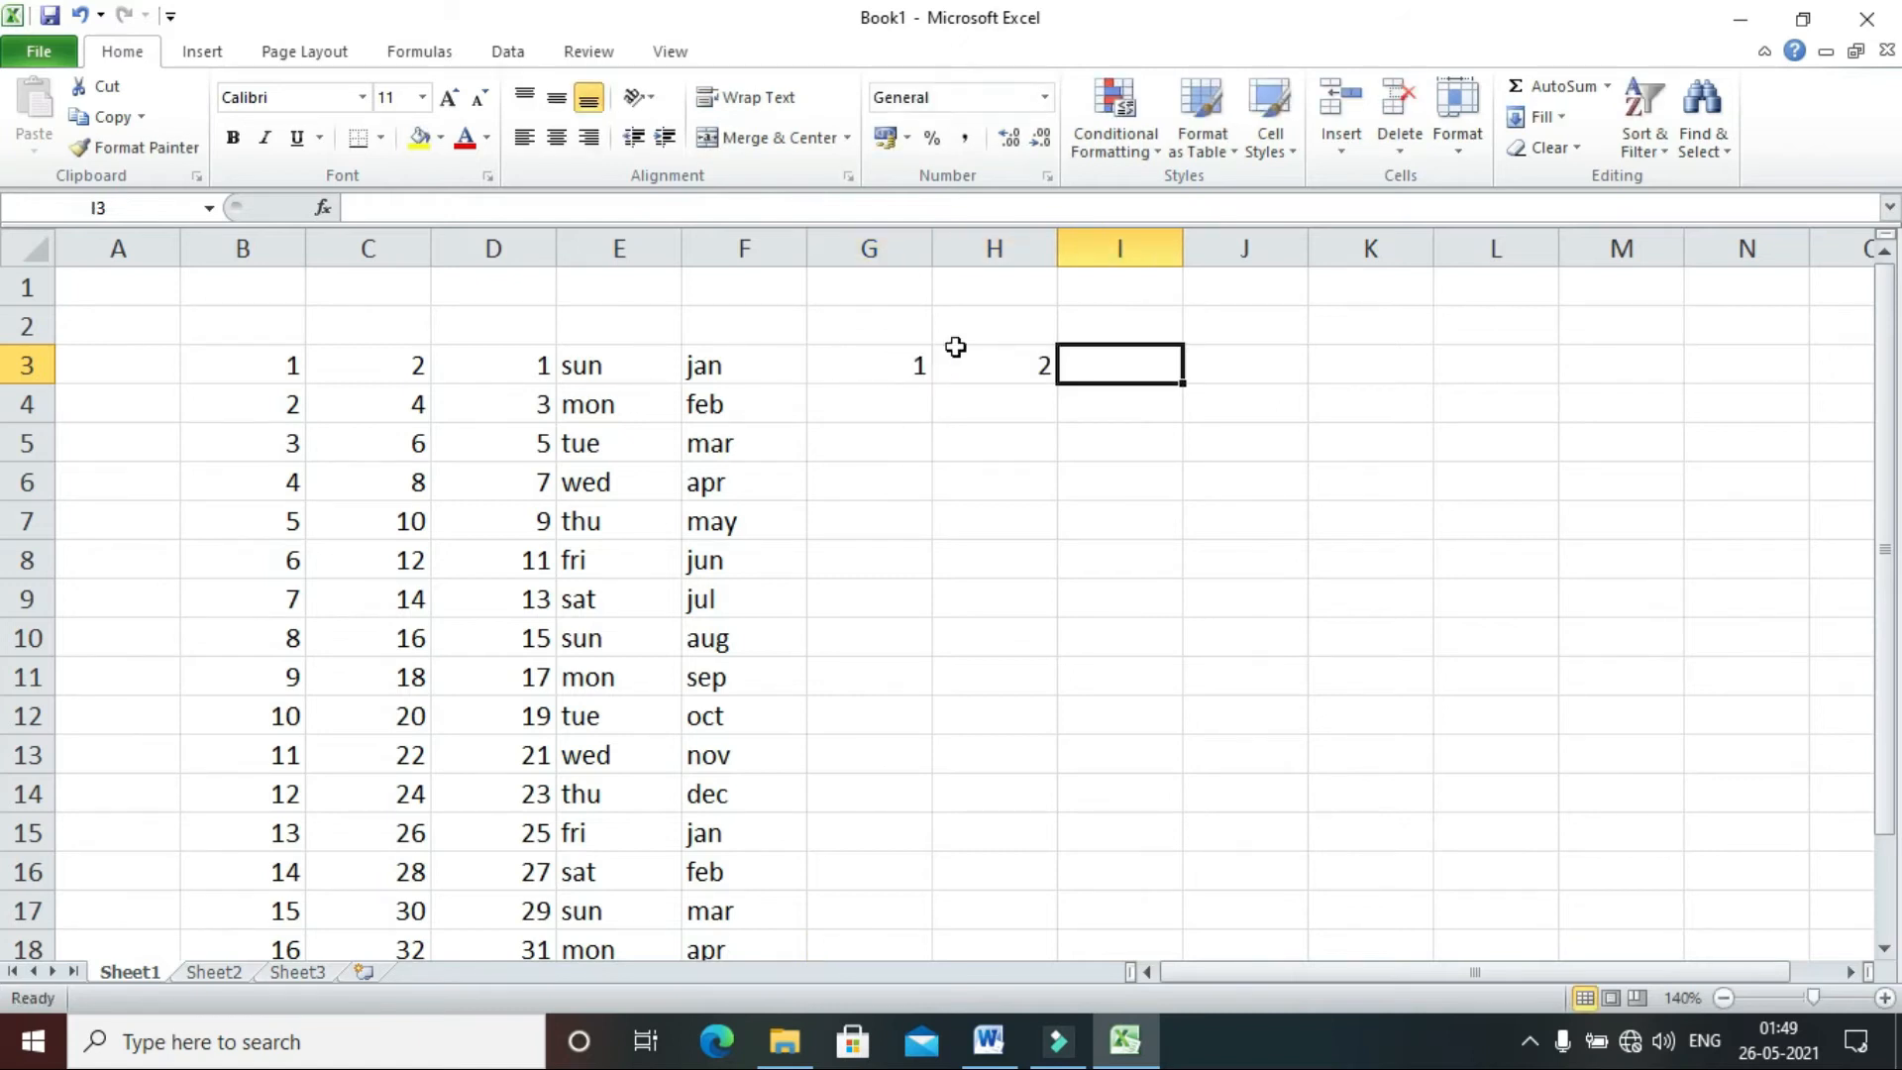
drag(879, 368, 971, 369)
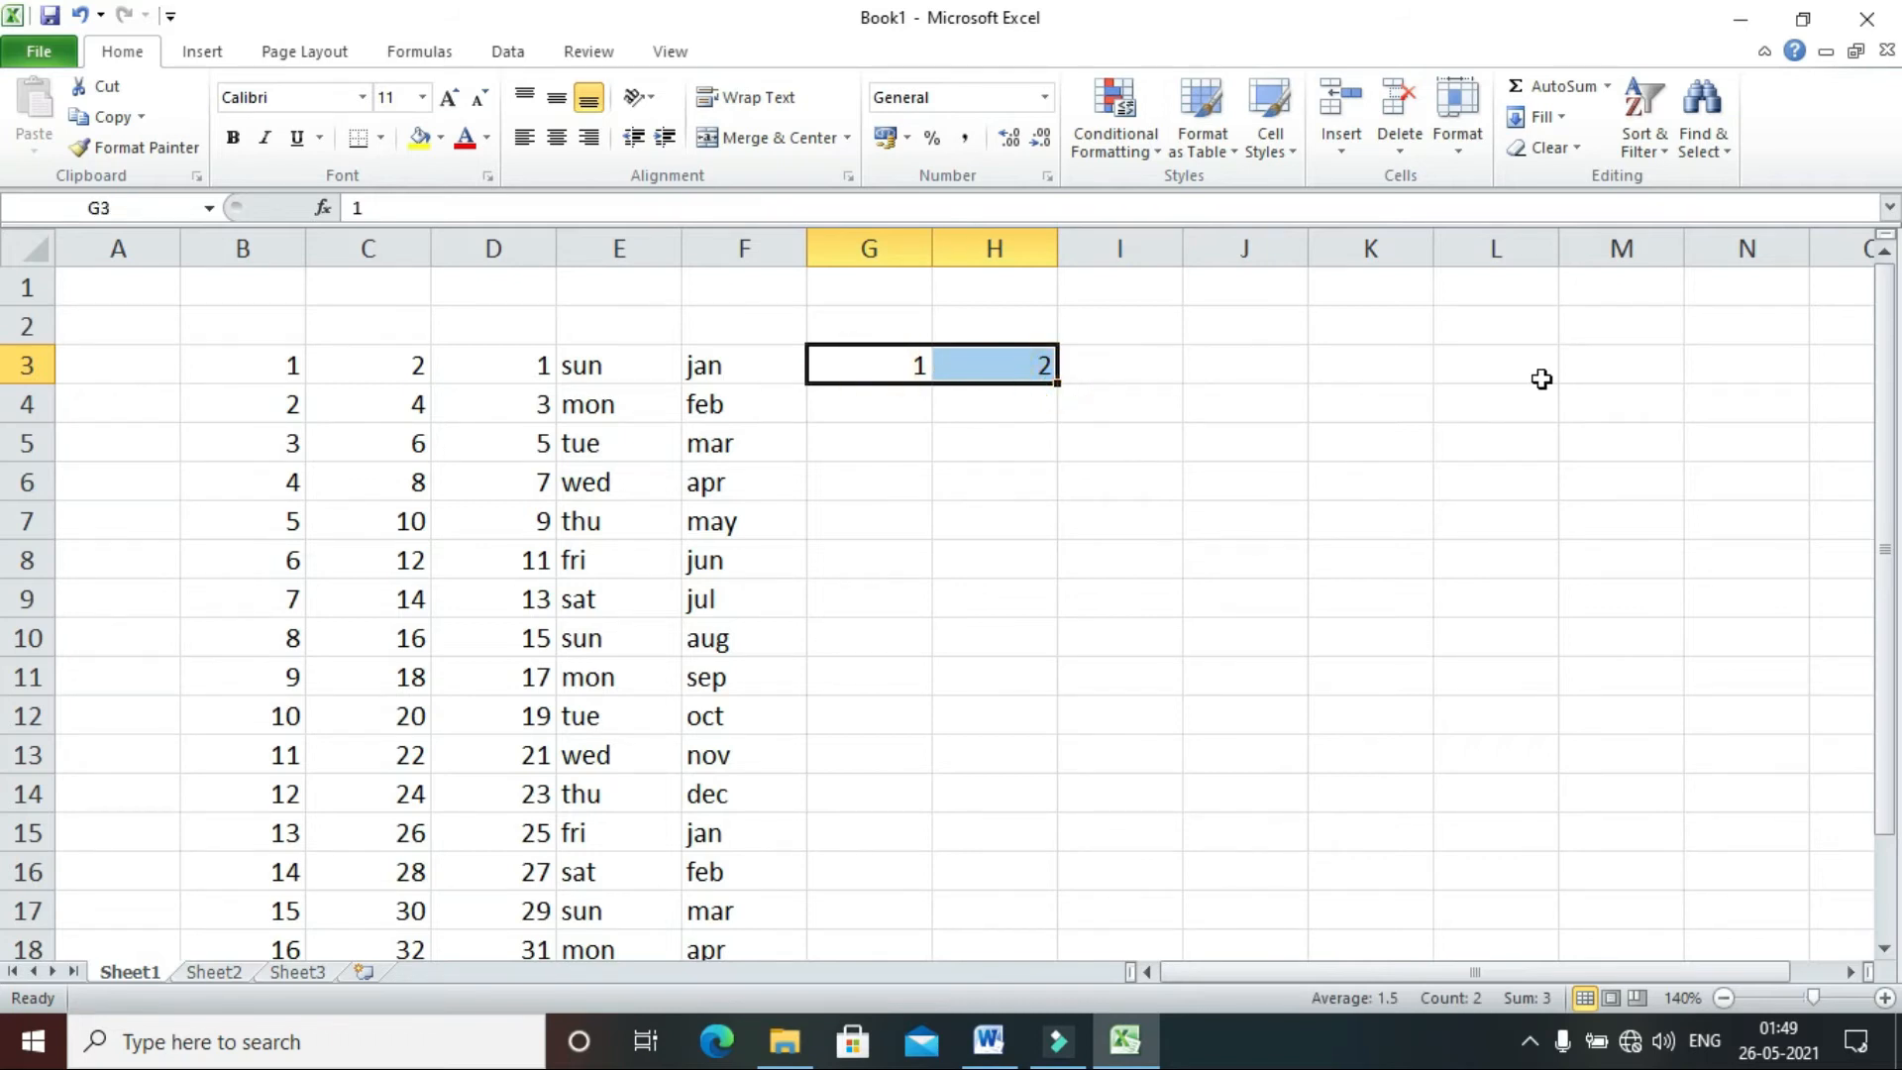
drag(1052, 391, 1673, 391)
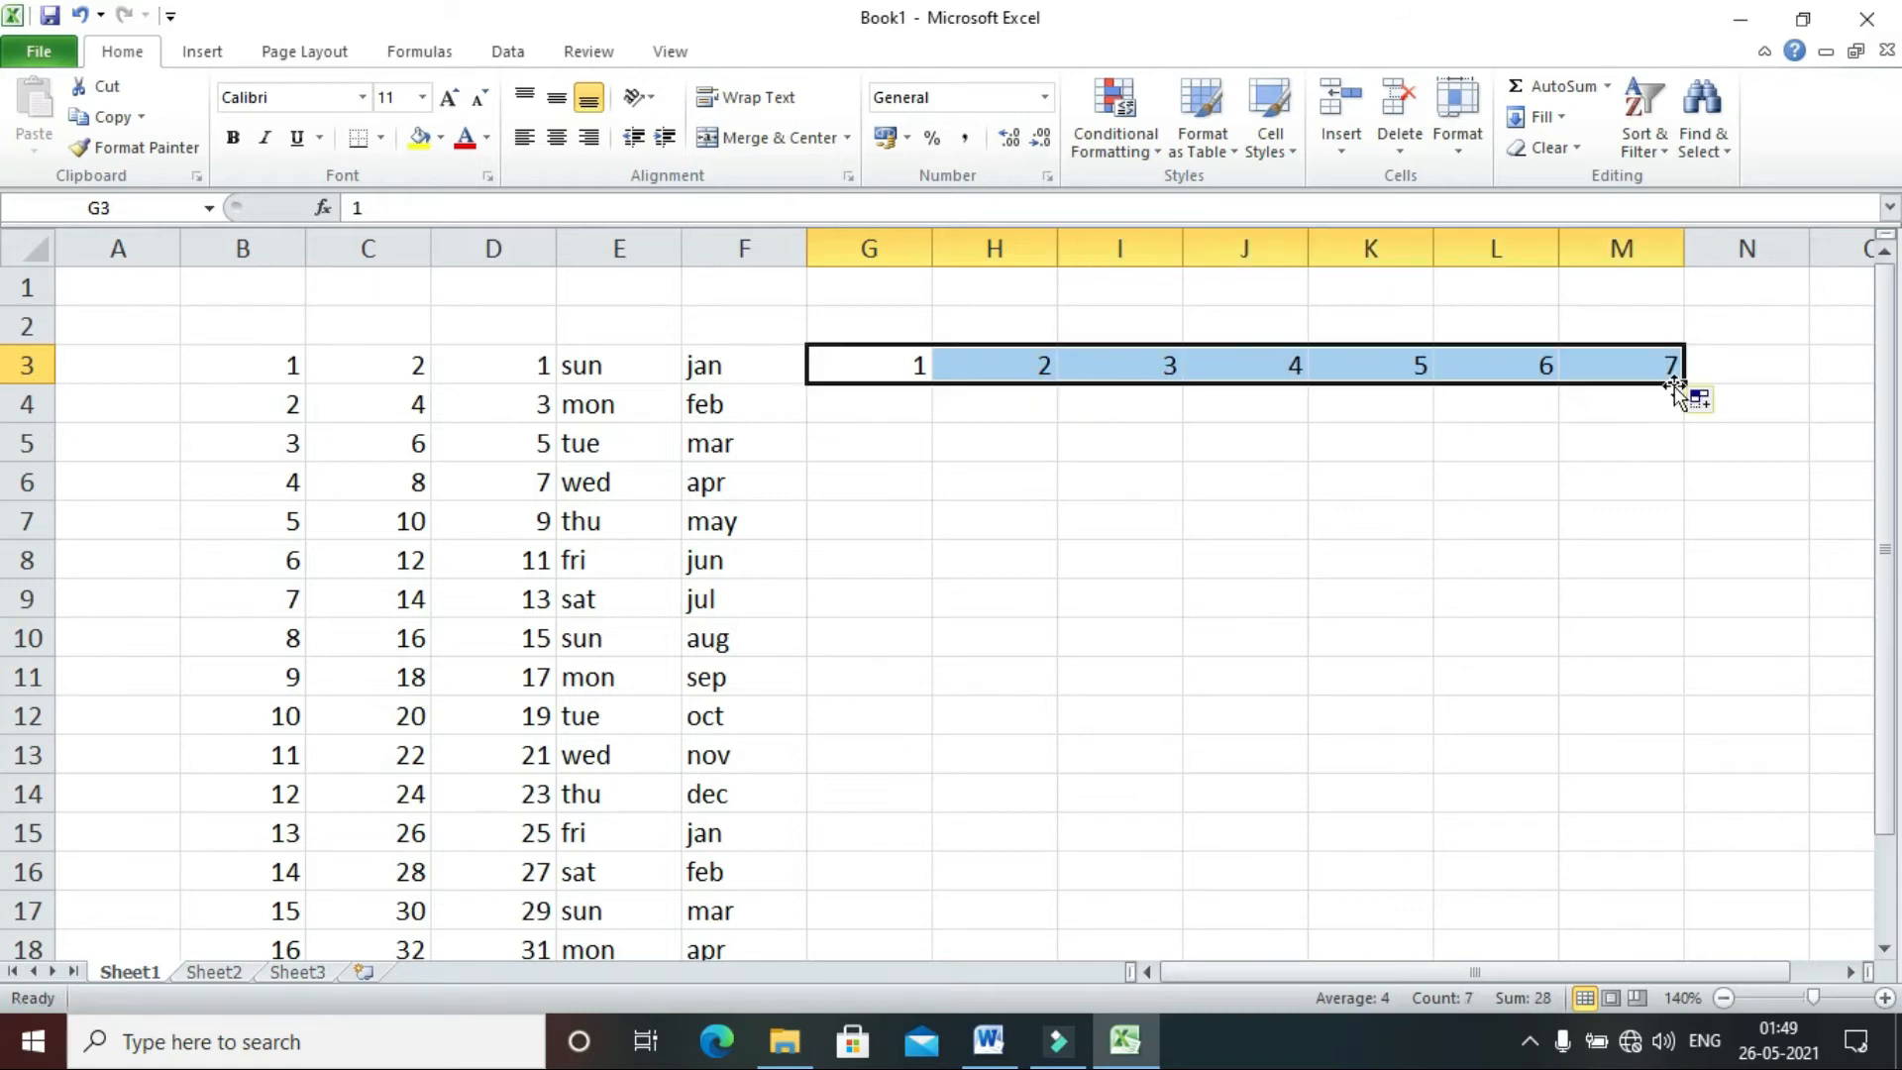
- Enter 2 and 4 in cells G4 and H4 and extend the even-number series across row 4 to column M
click(892, 394)
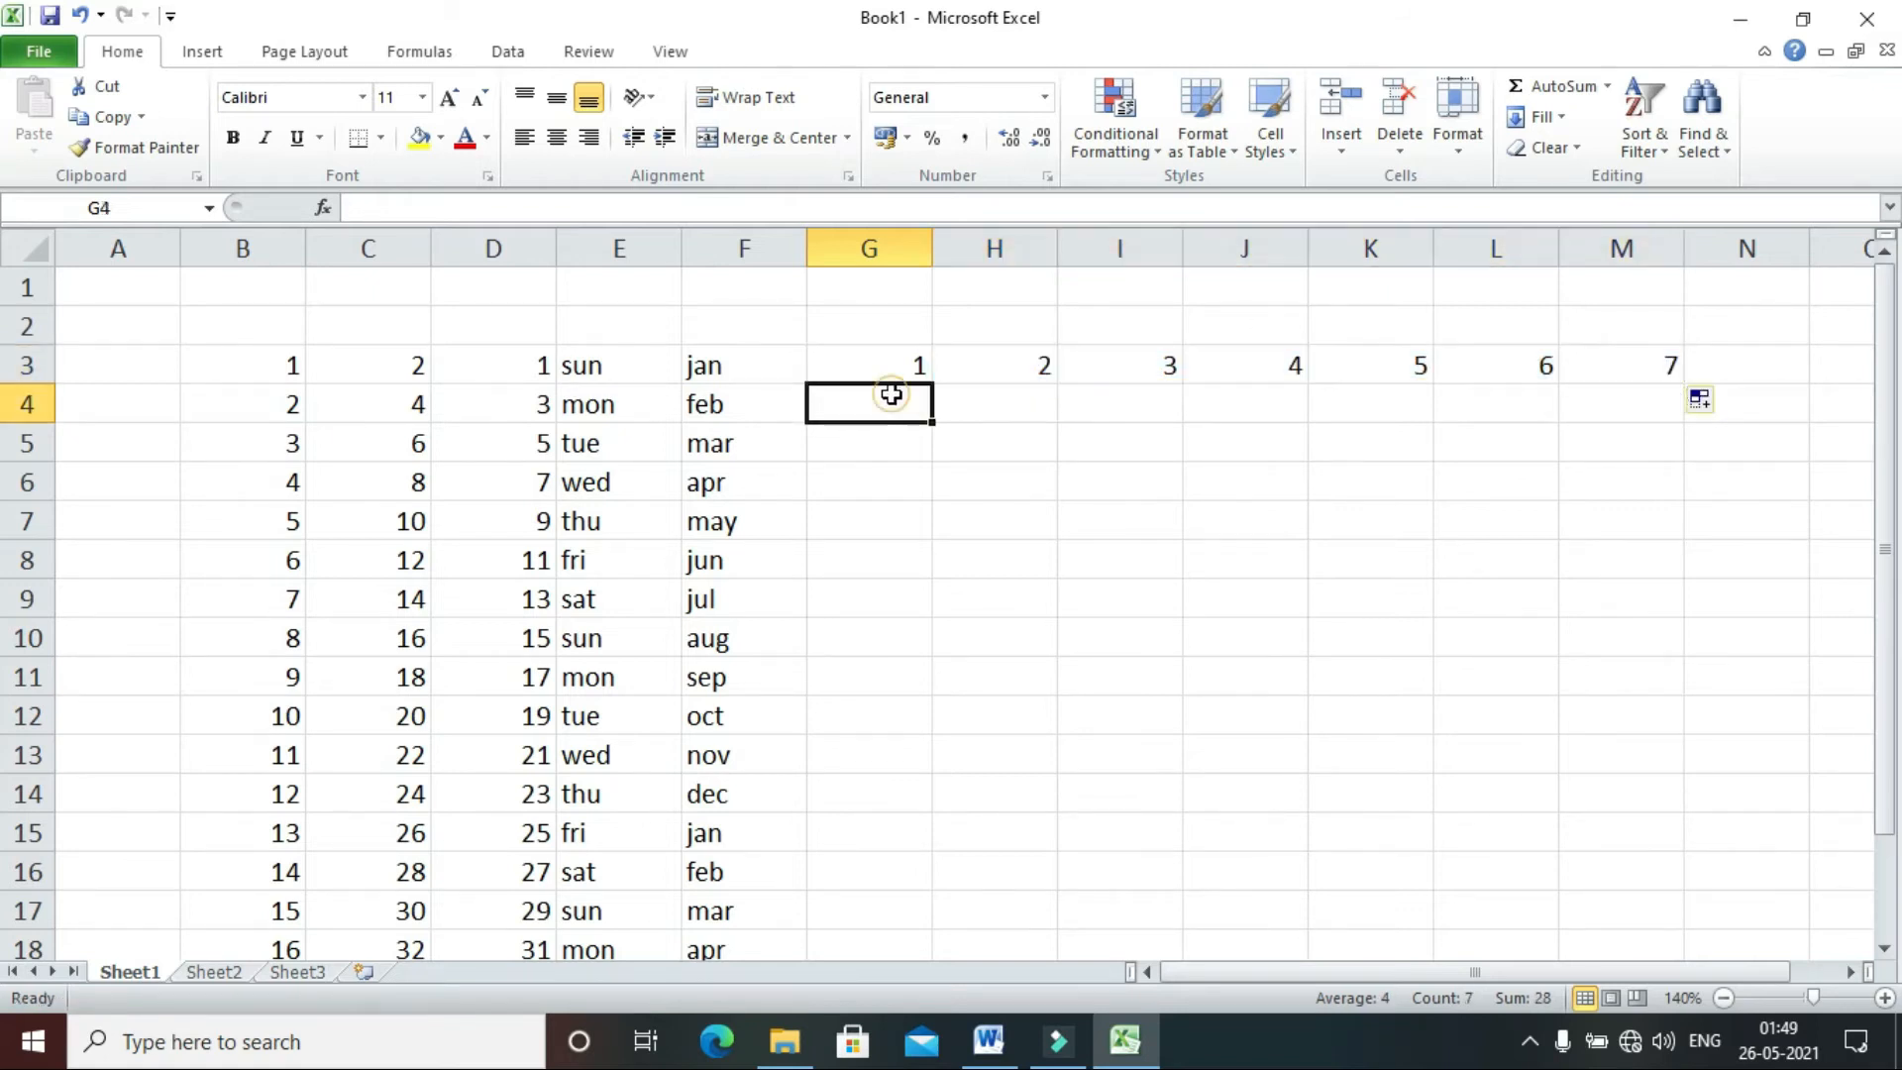
text(2)
key(Tab)
text(4)
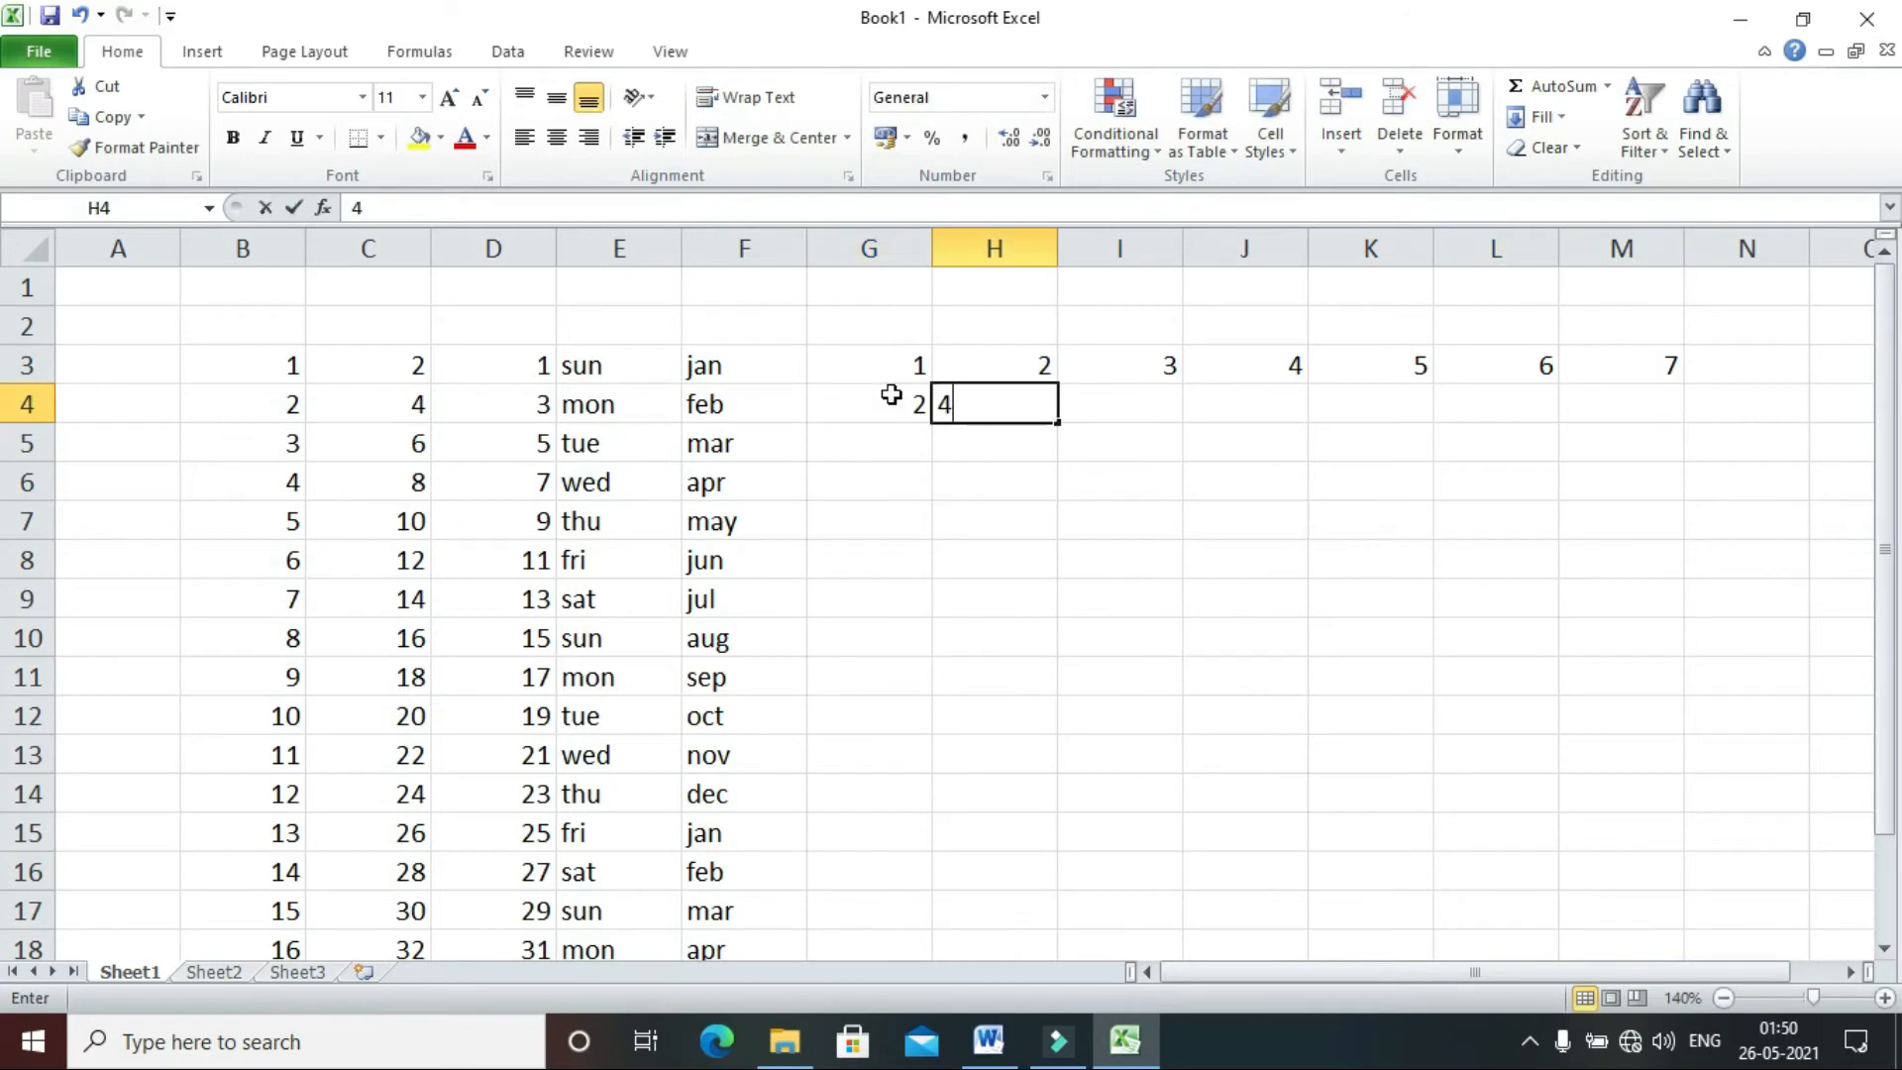
key(Tab)
drag(892, 394, 1651, 393)
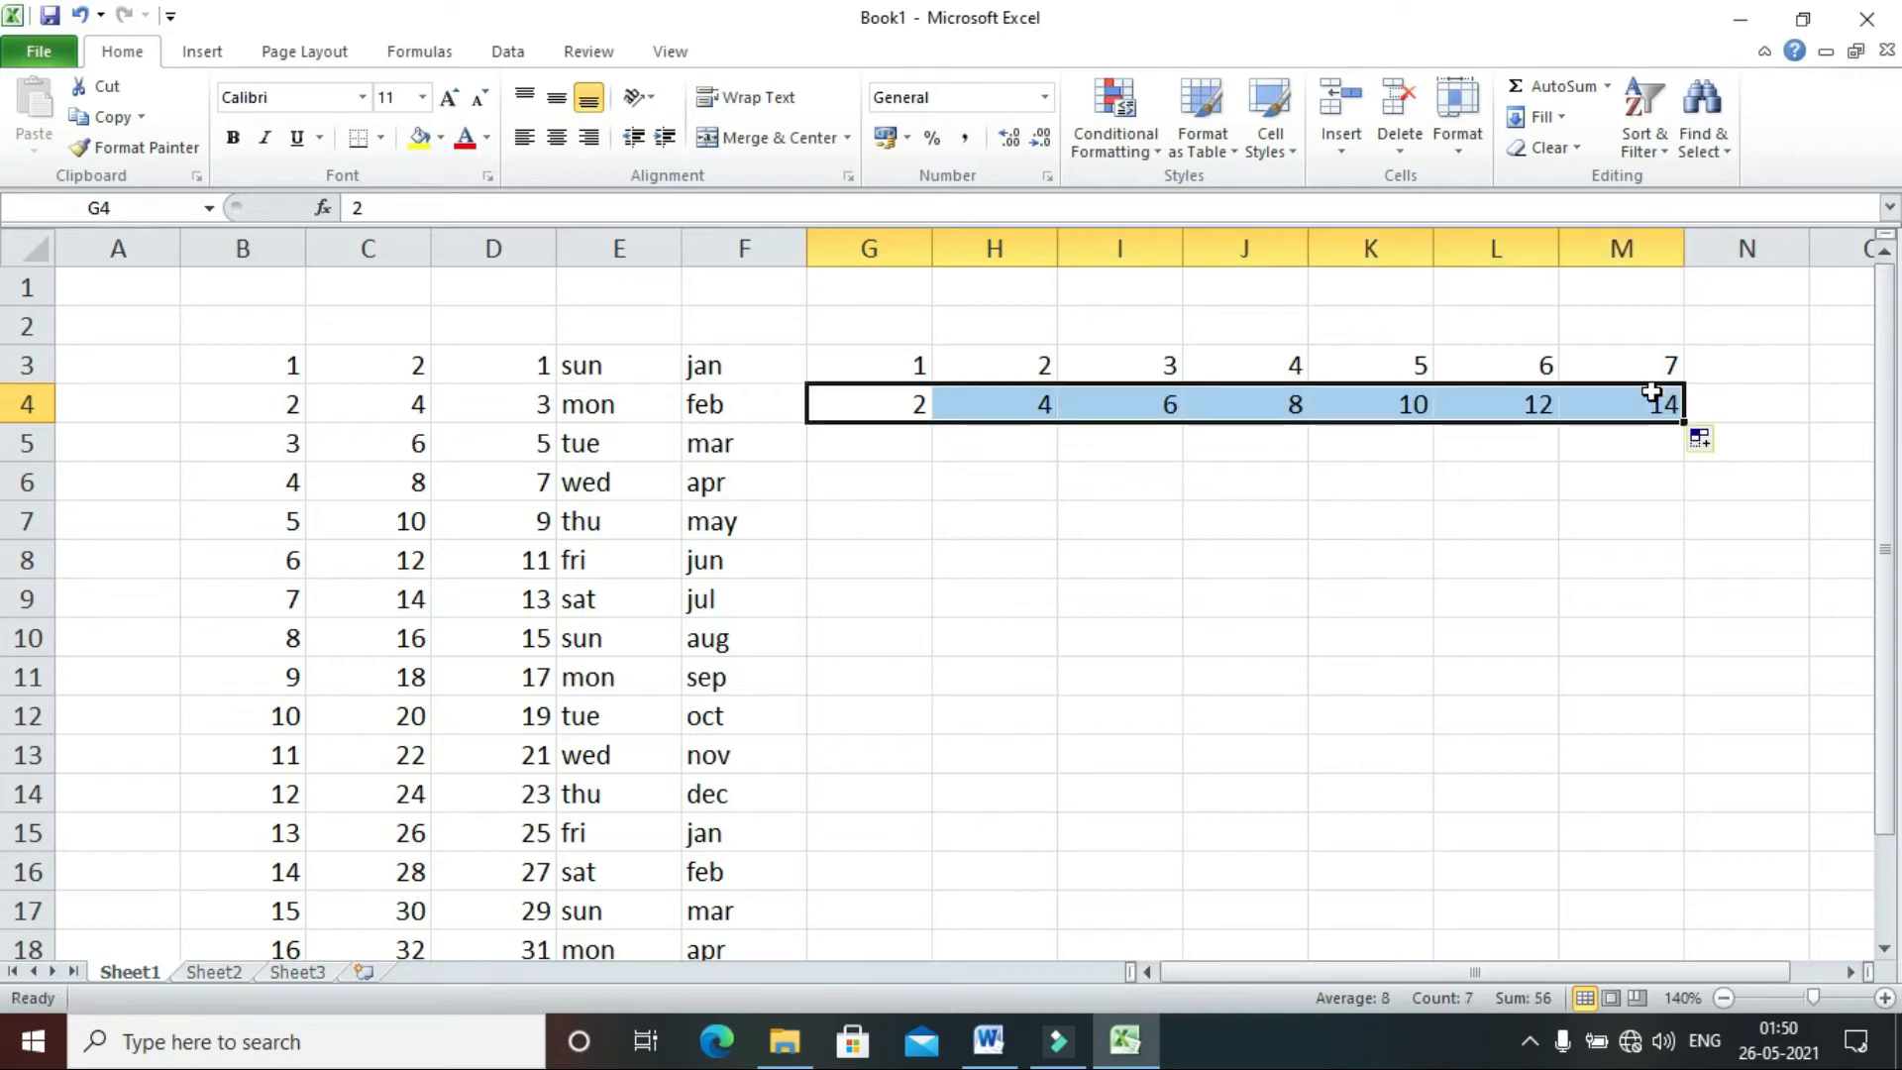
- Enter 1 and 3 in cells G5 and H5 and extend the odd-number series across row 5 to column M
click(912, 442)
text(1)
key(Tab)
text(3)
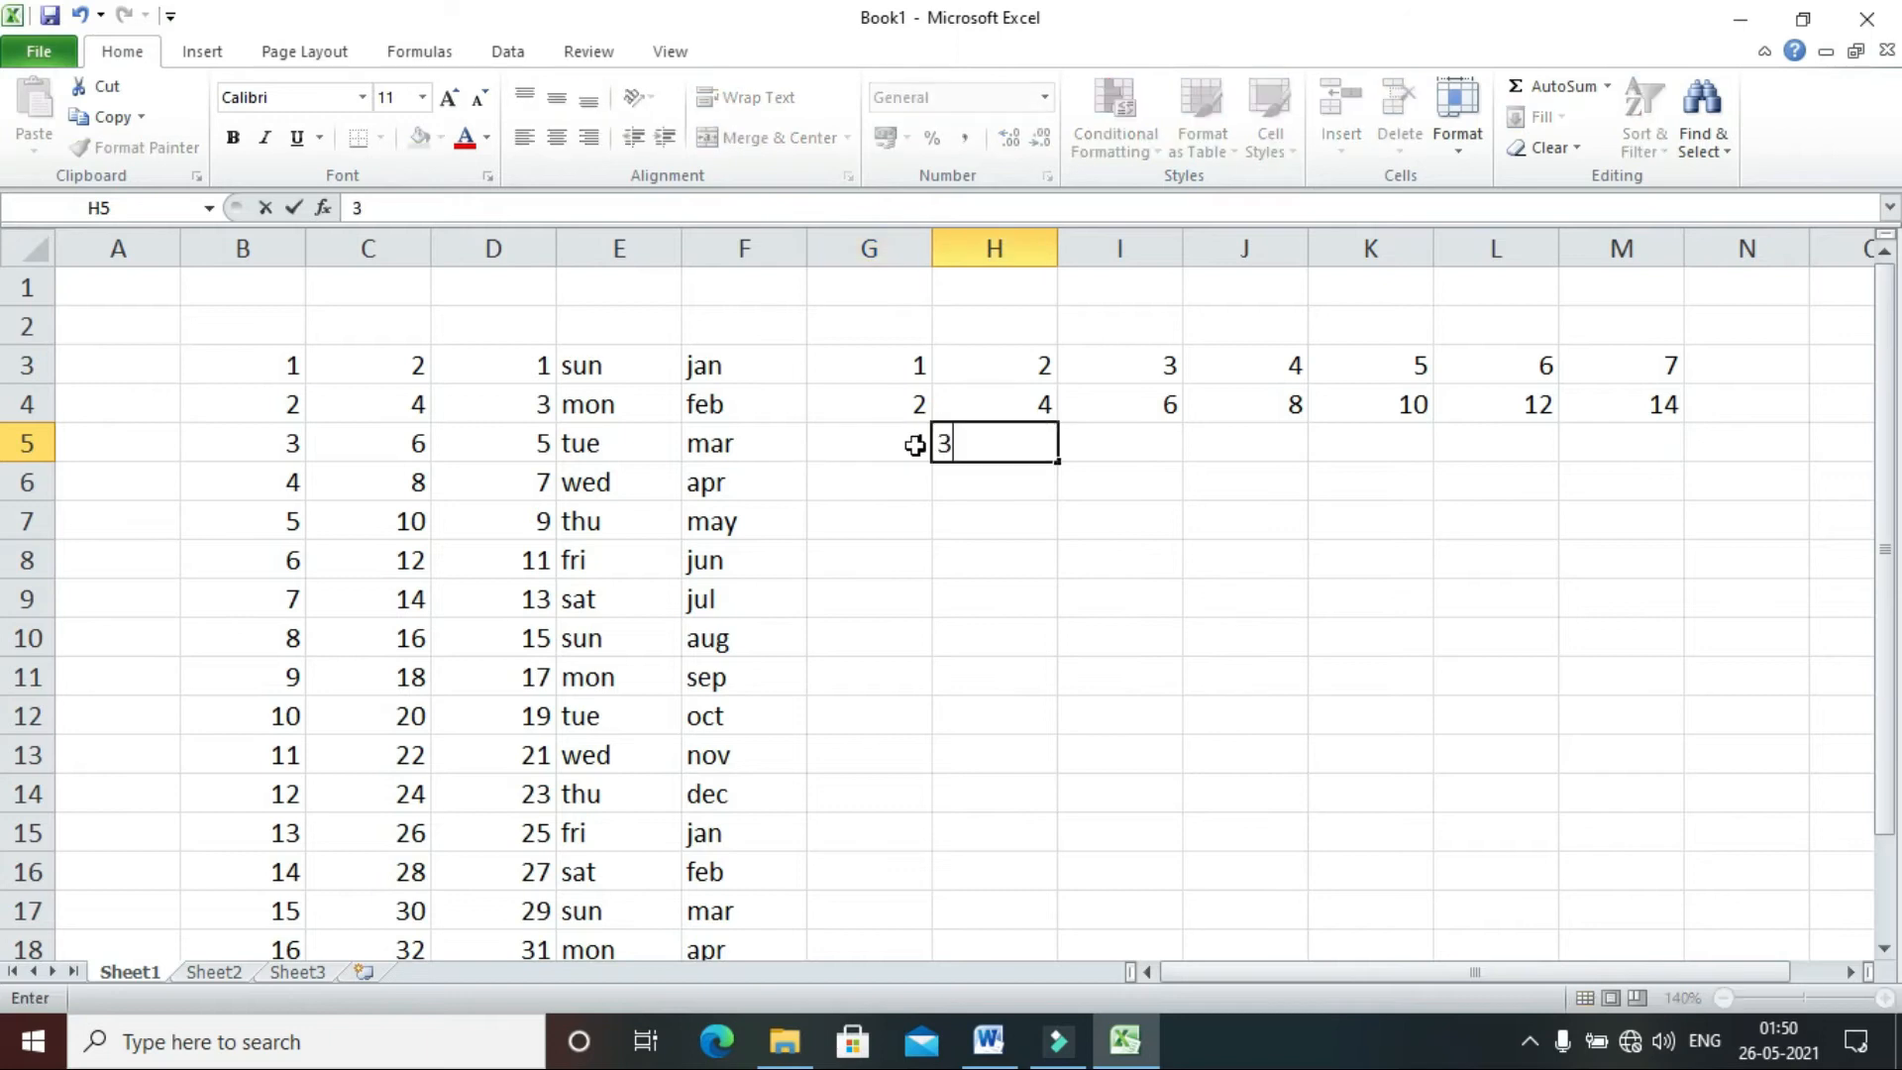
click(1025, 545)
click(906, 444)
drag(939, 456, 1644, 464)
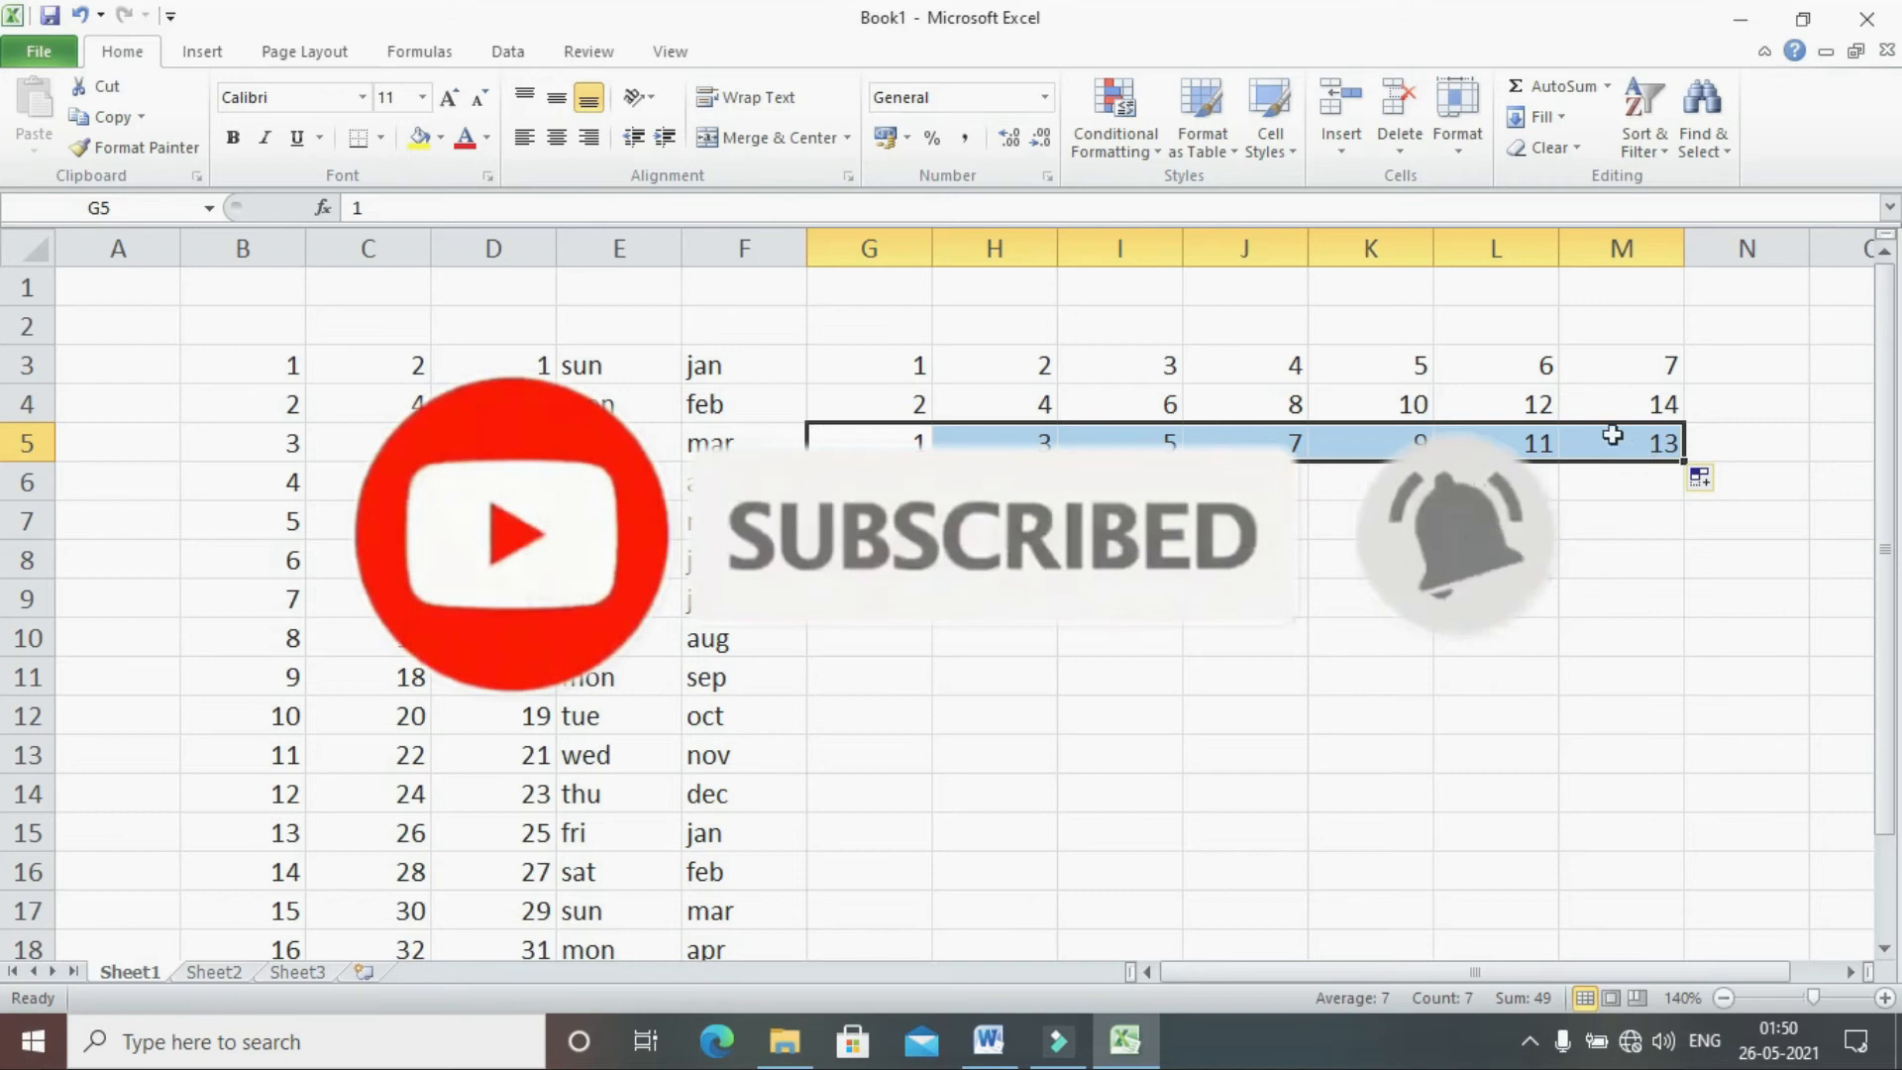
key(Down)
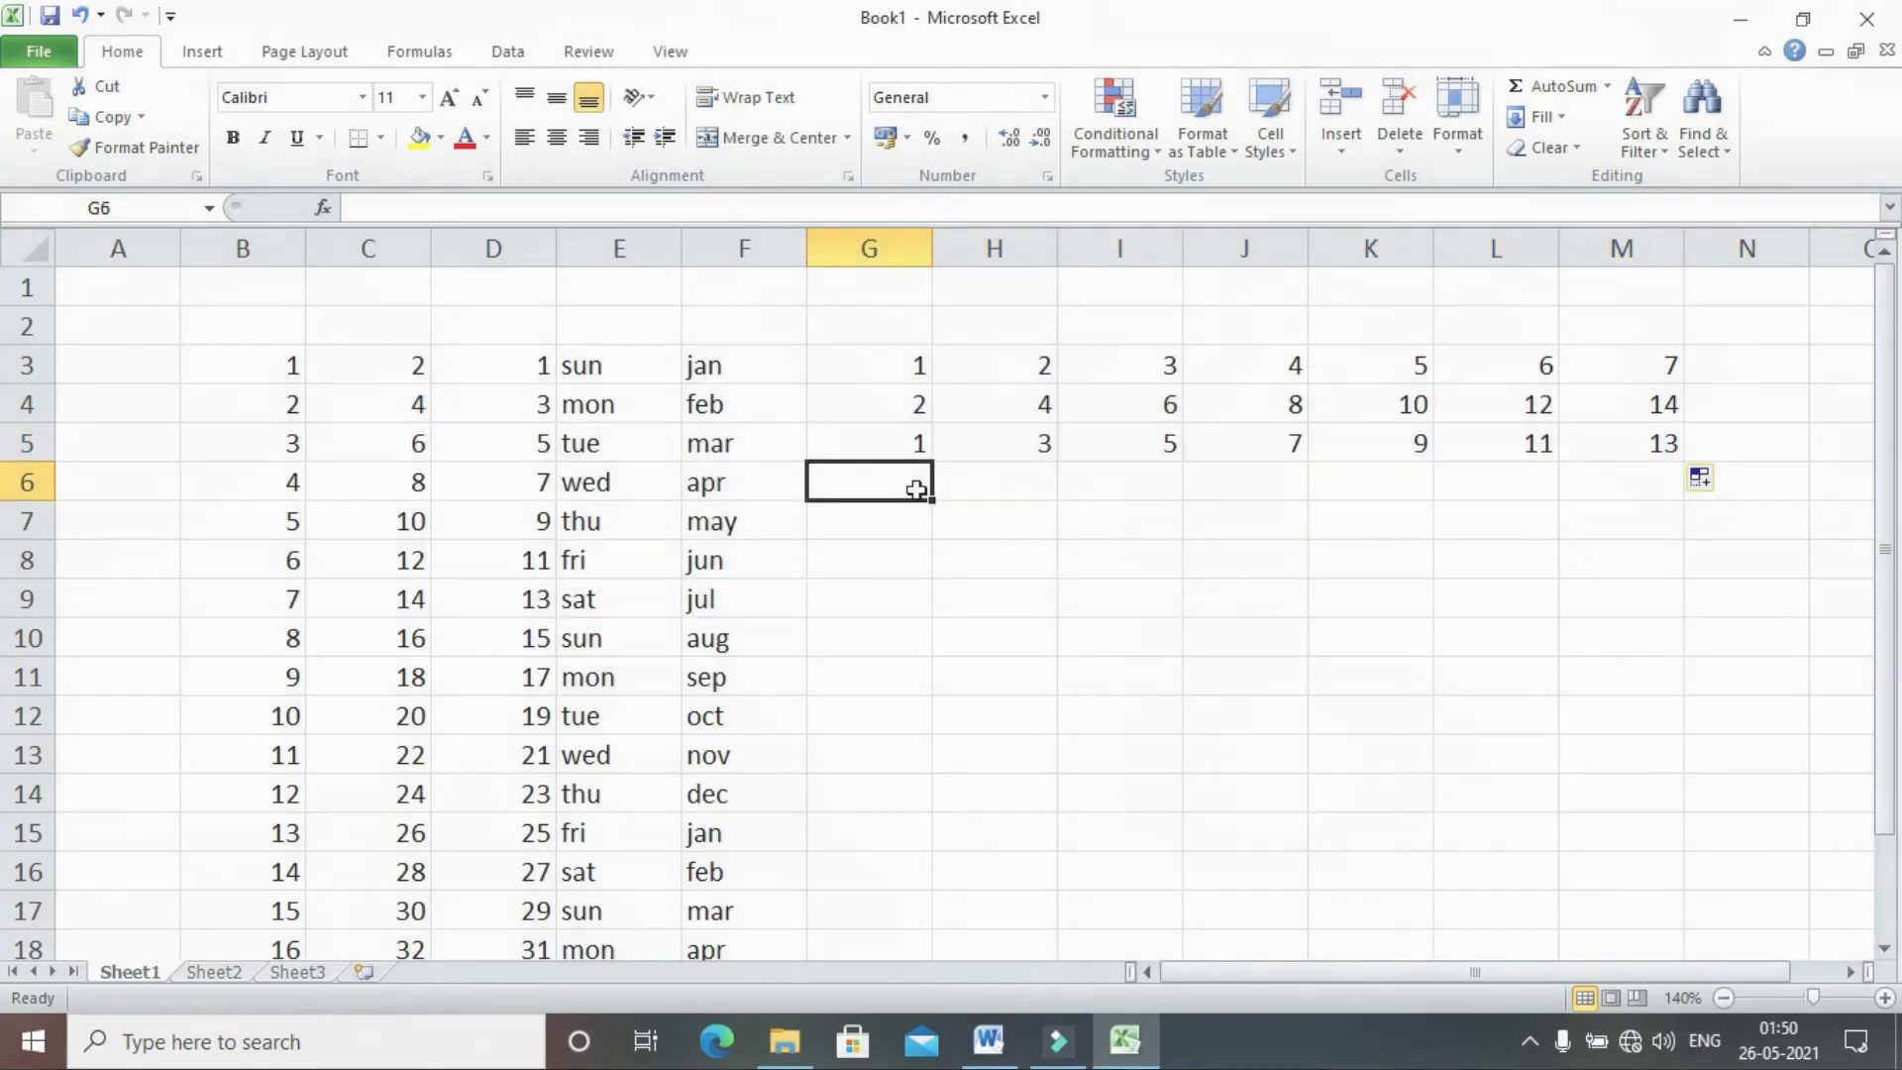
click(1009, 641)
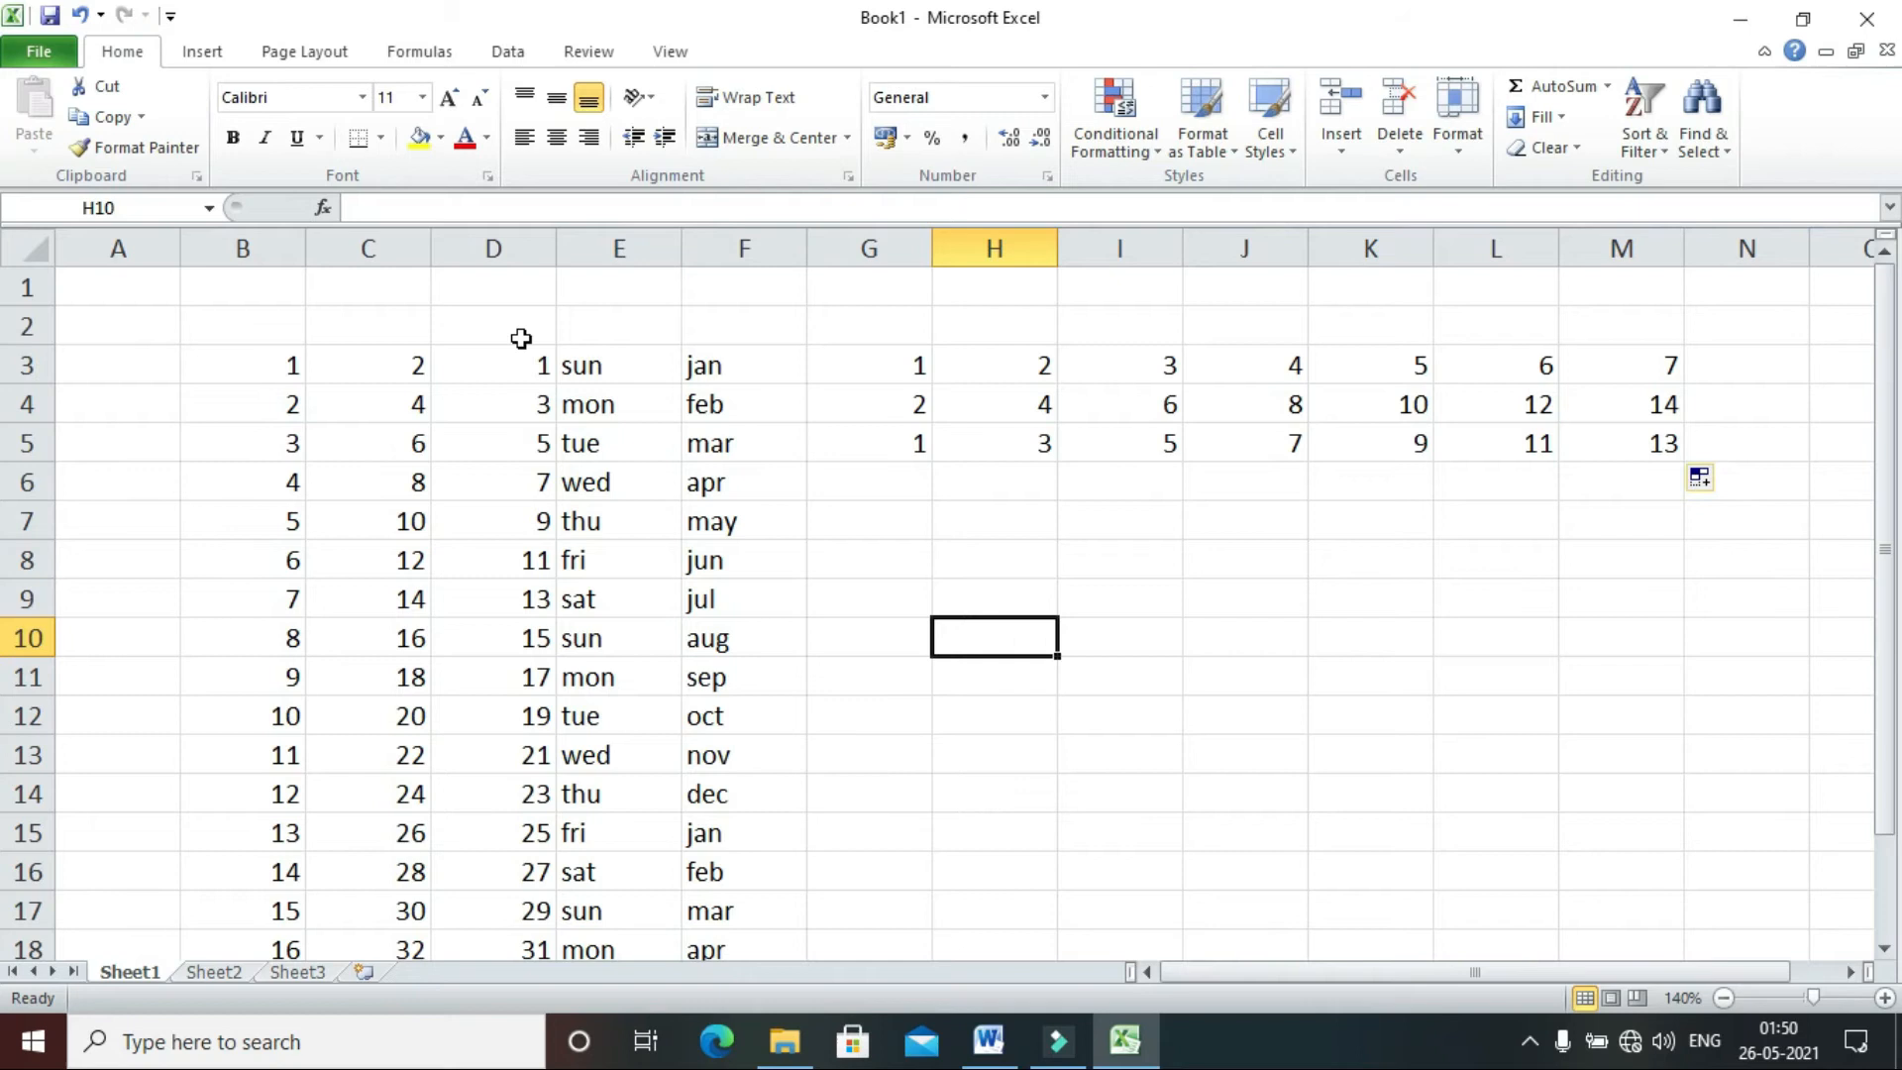
- Save the workbook to the Desktop, naming the file with a person's first name followed by 123
click(40, 53)
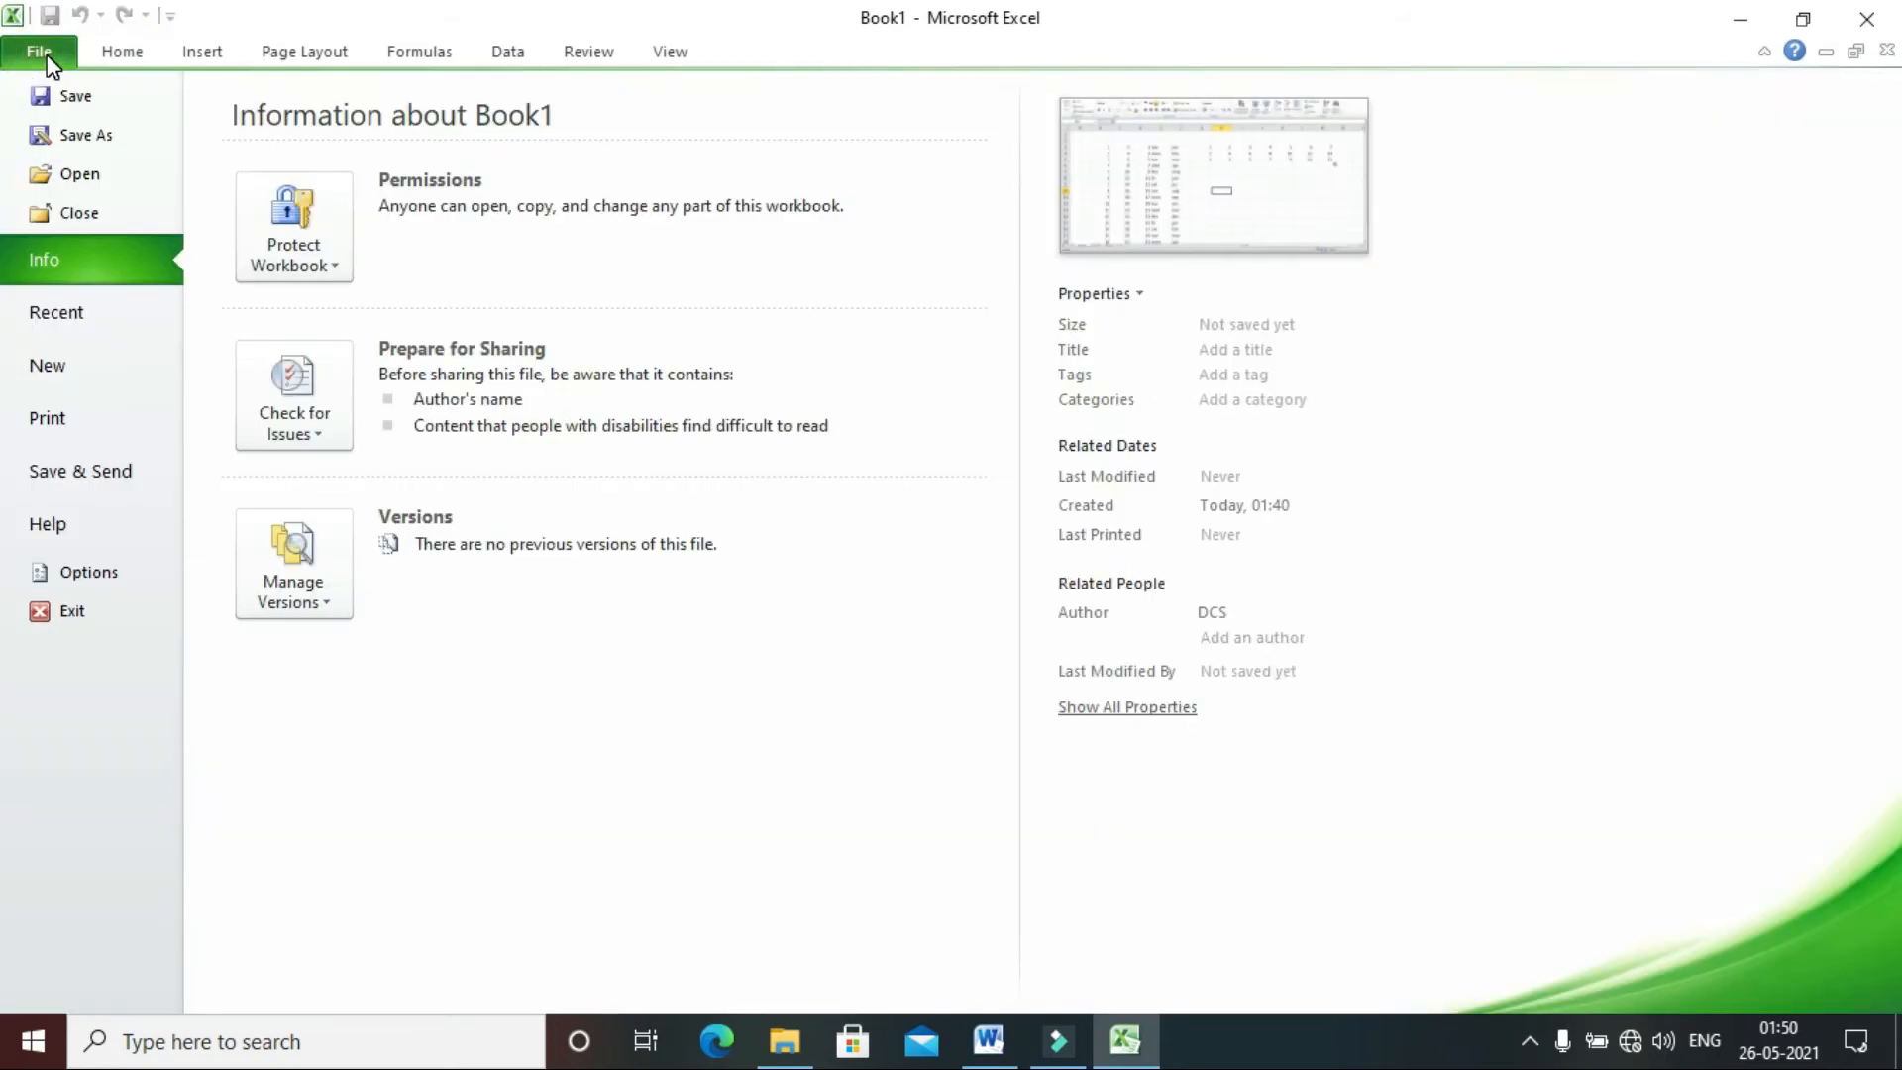
click(92, 96)
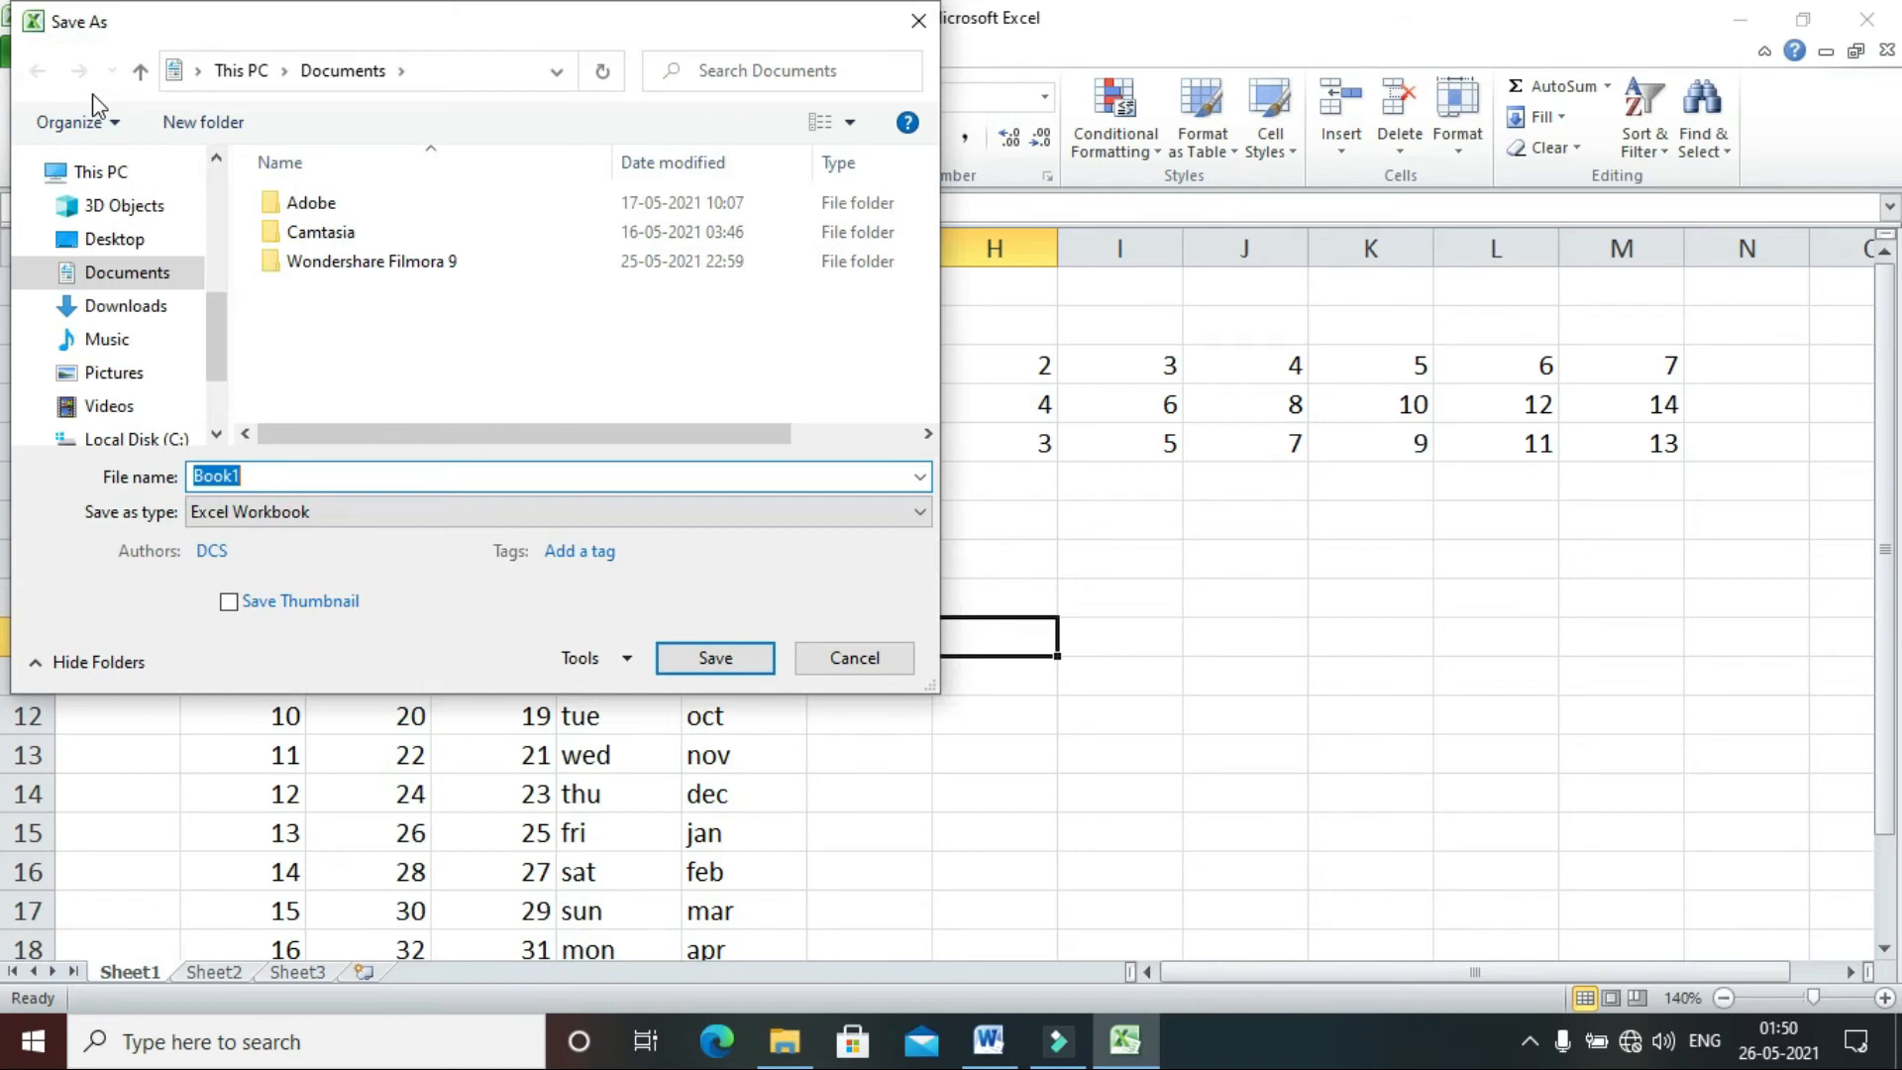
click(162, 243)
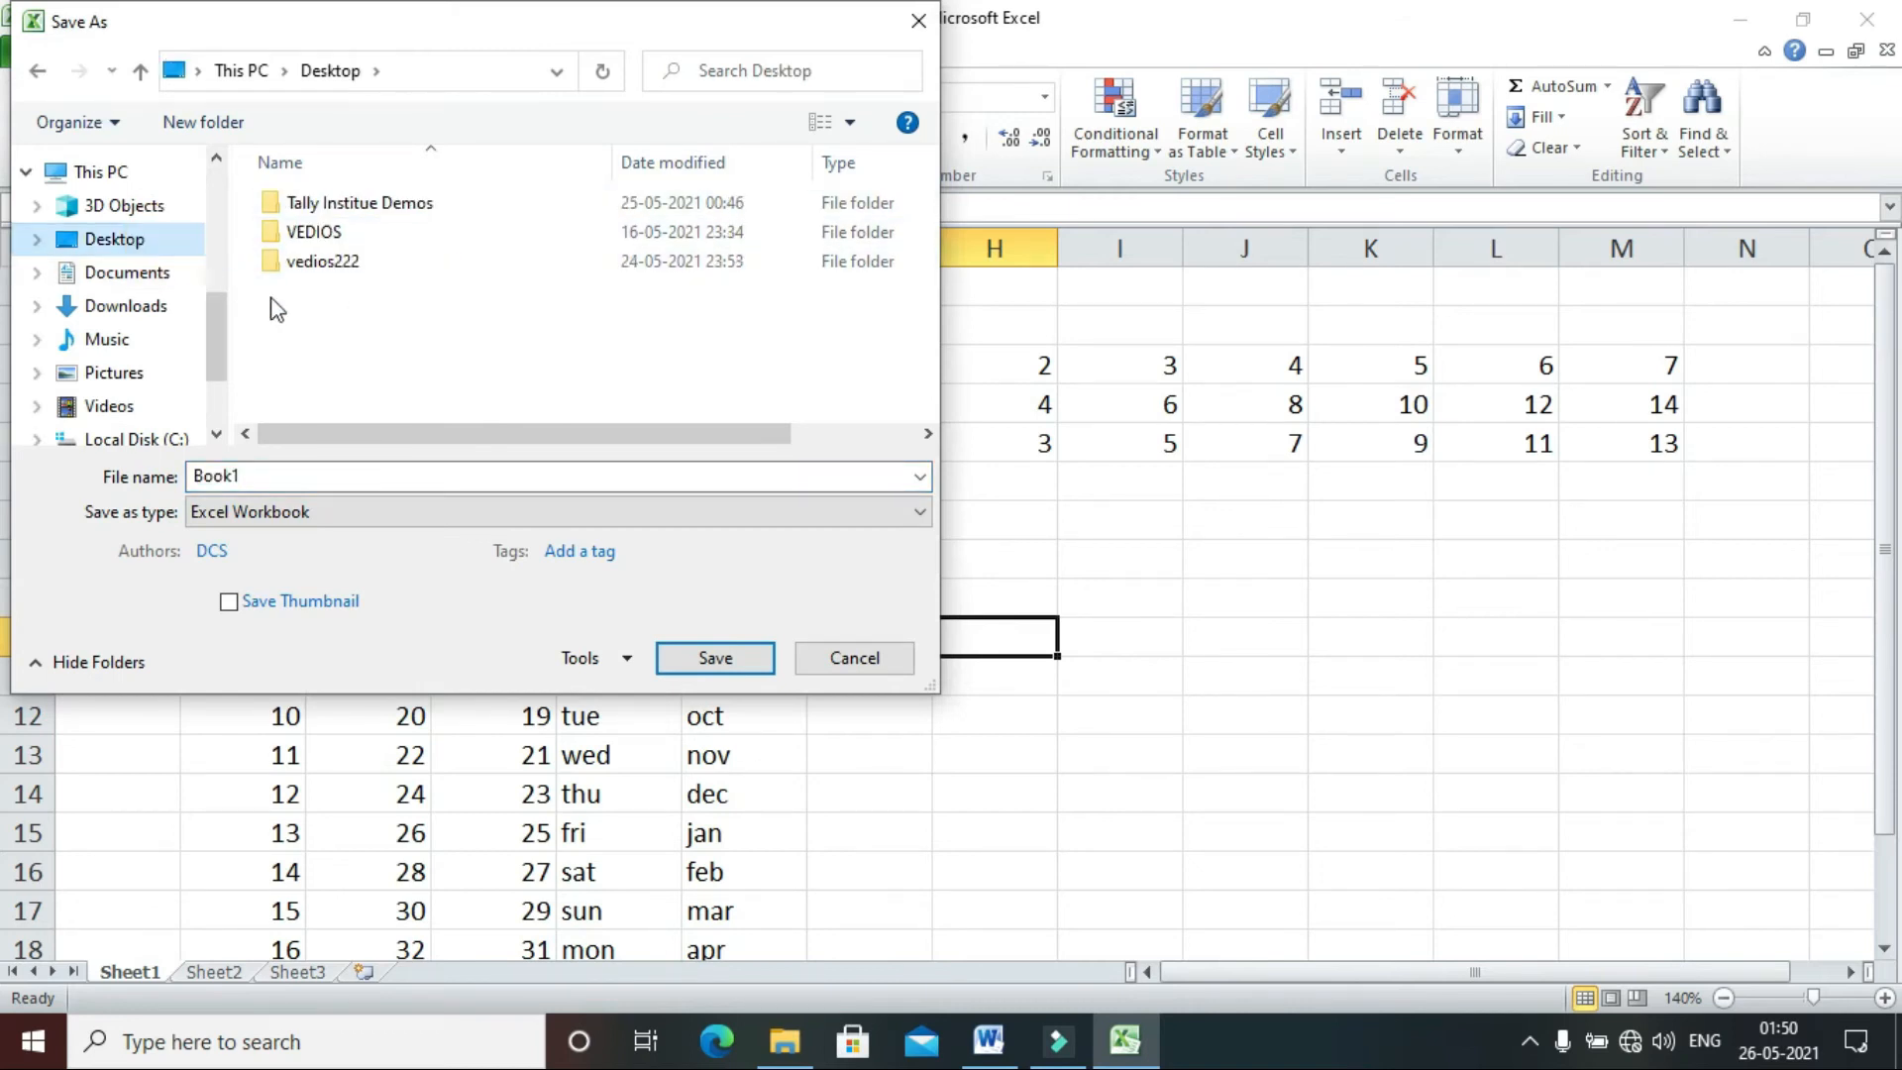
double_click(267, 477)
key(BackSpace)
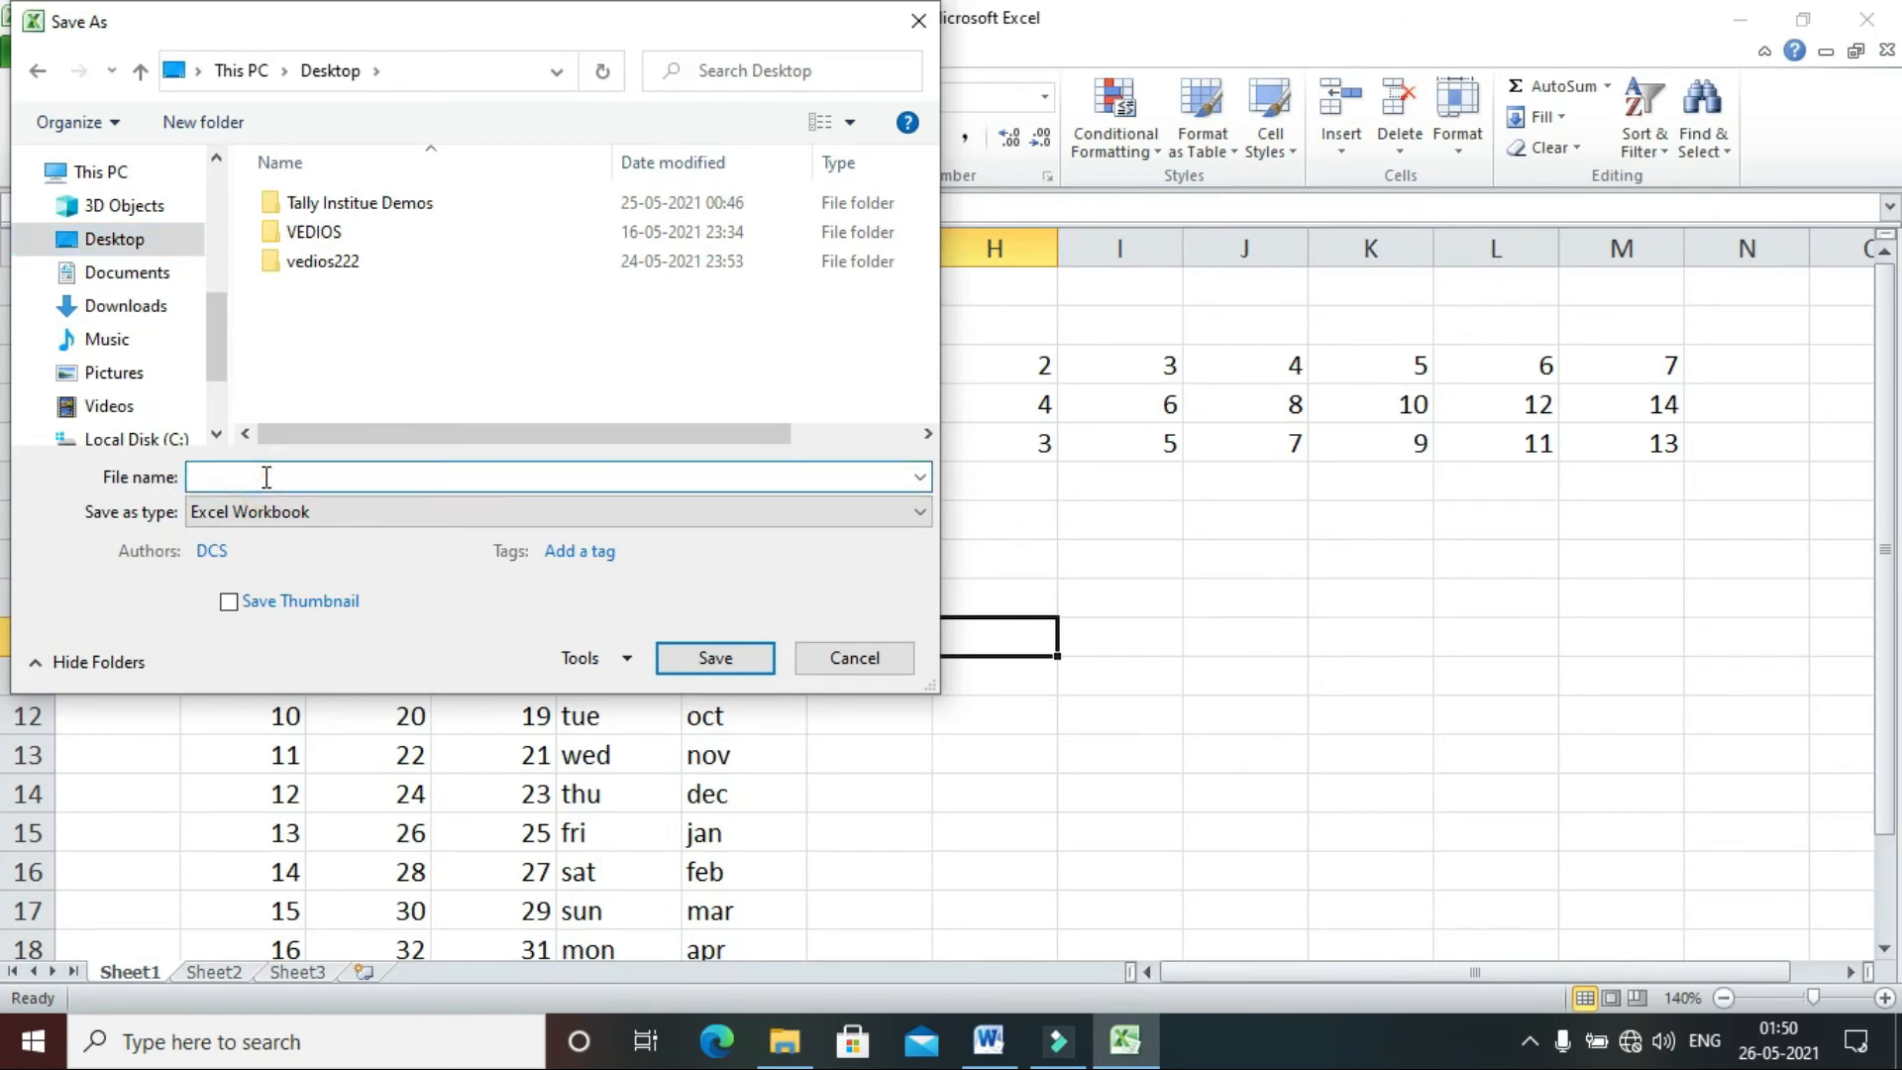
text(lokesh123)
click(746, 658)
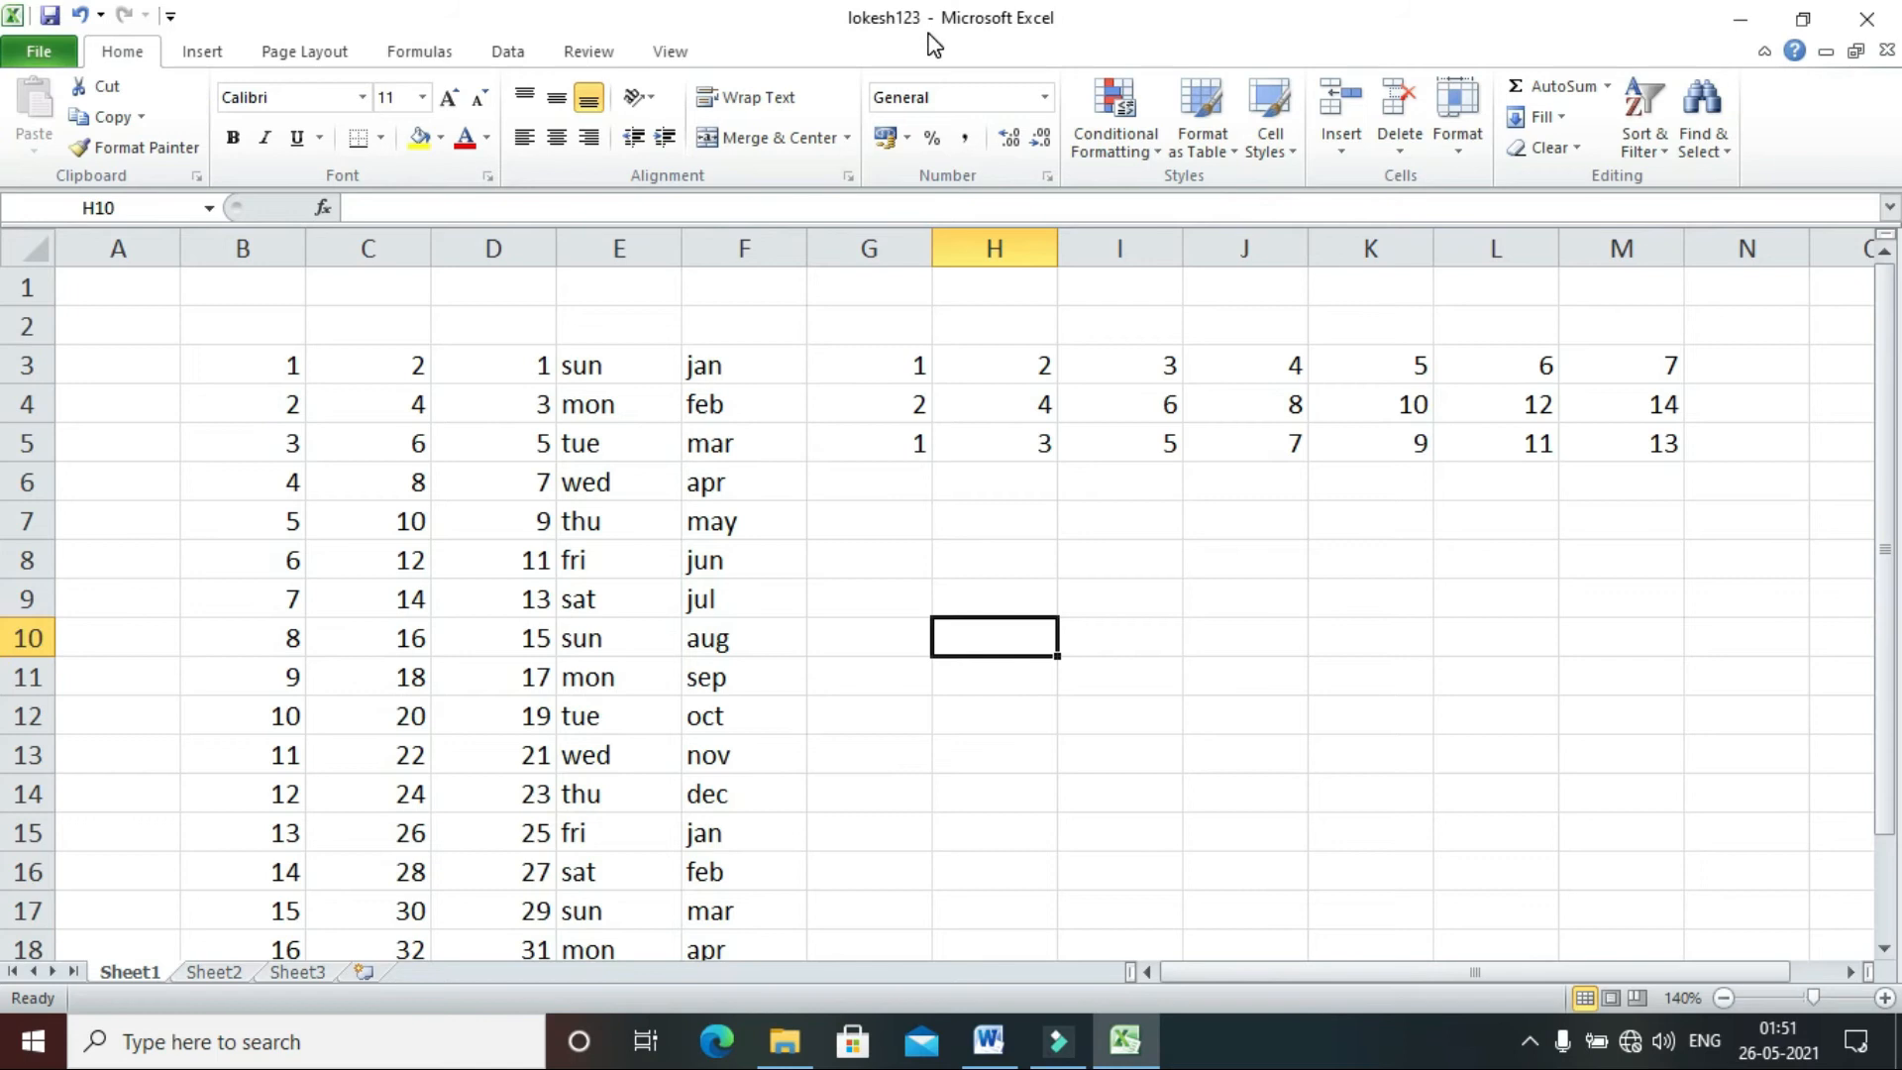
- Save a copy of the workbook to the Desktop with a different first name as its file name
click(519, 439)
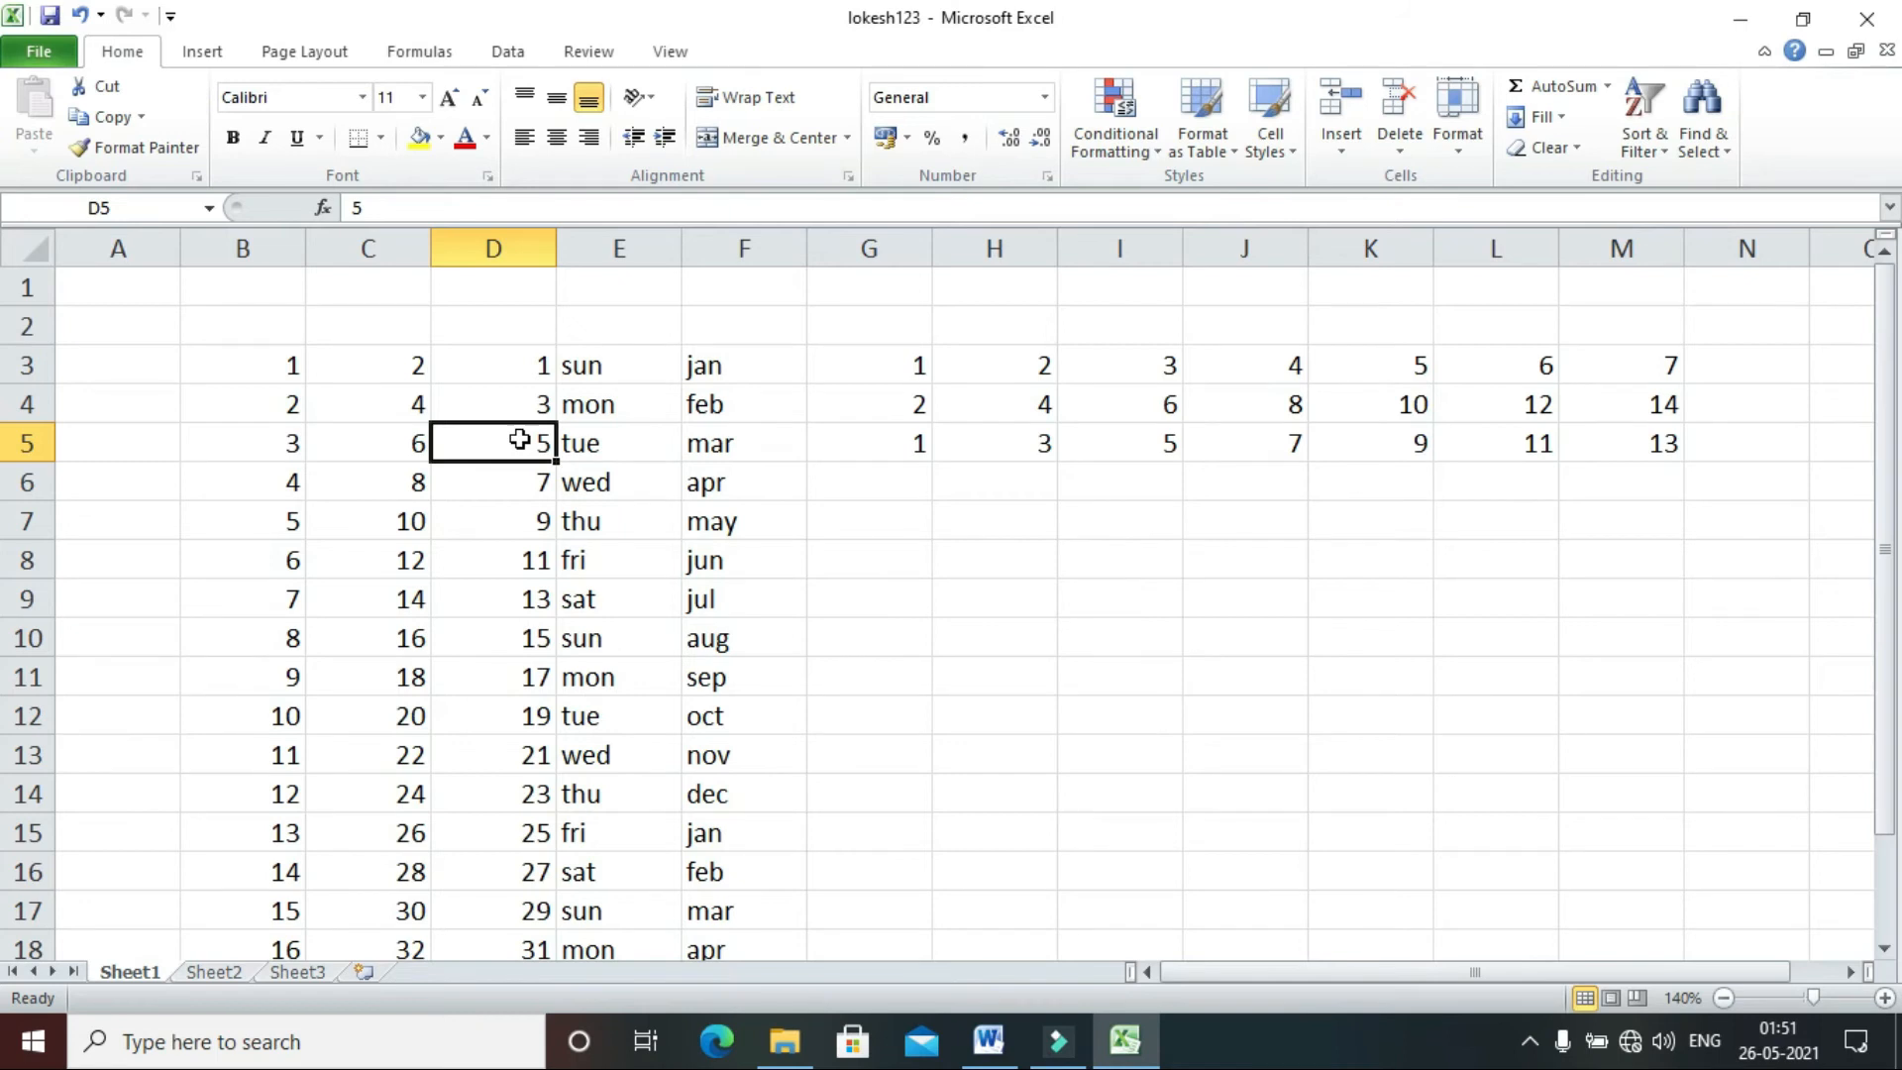
click(52, 48)
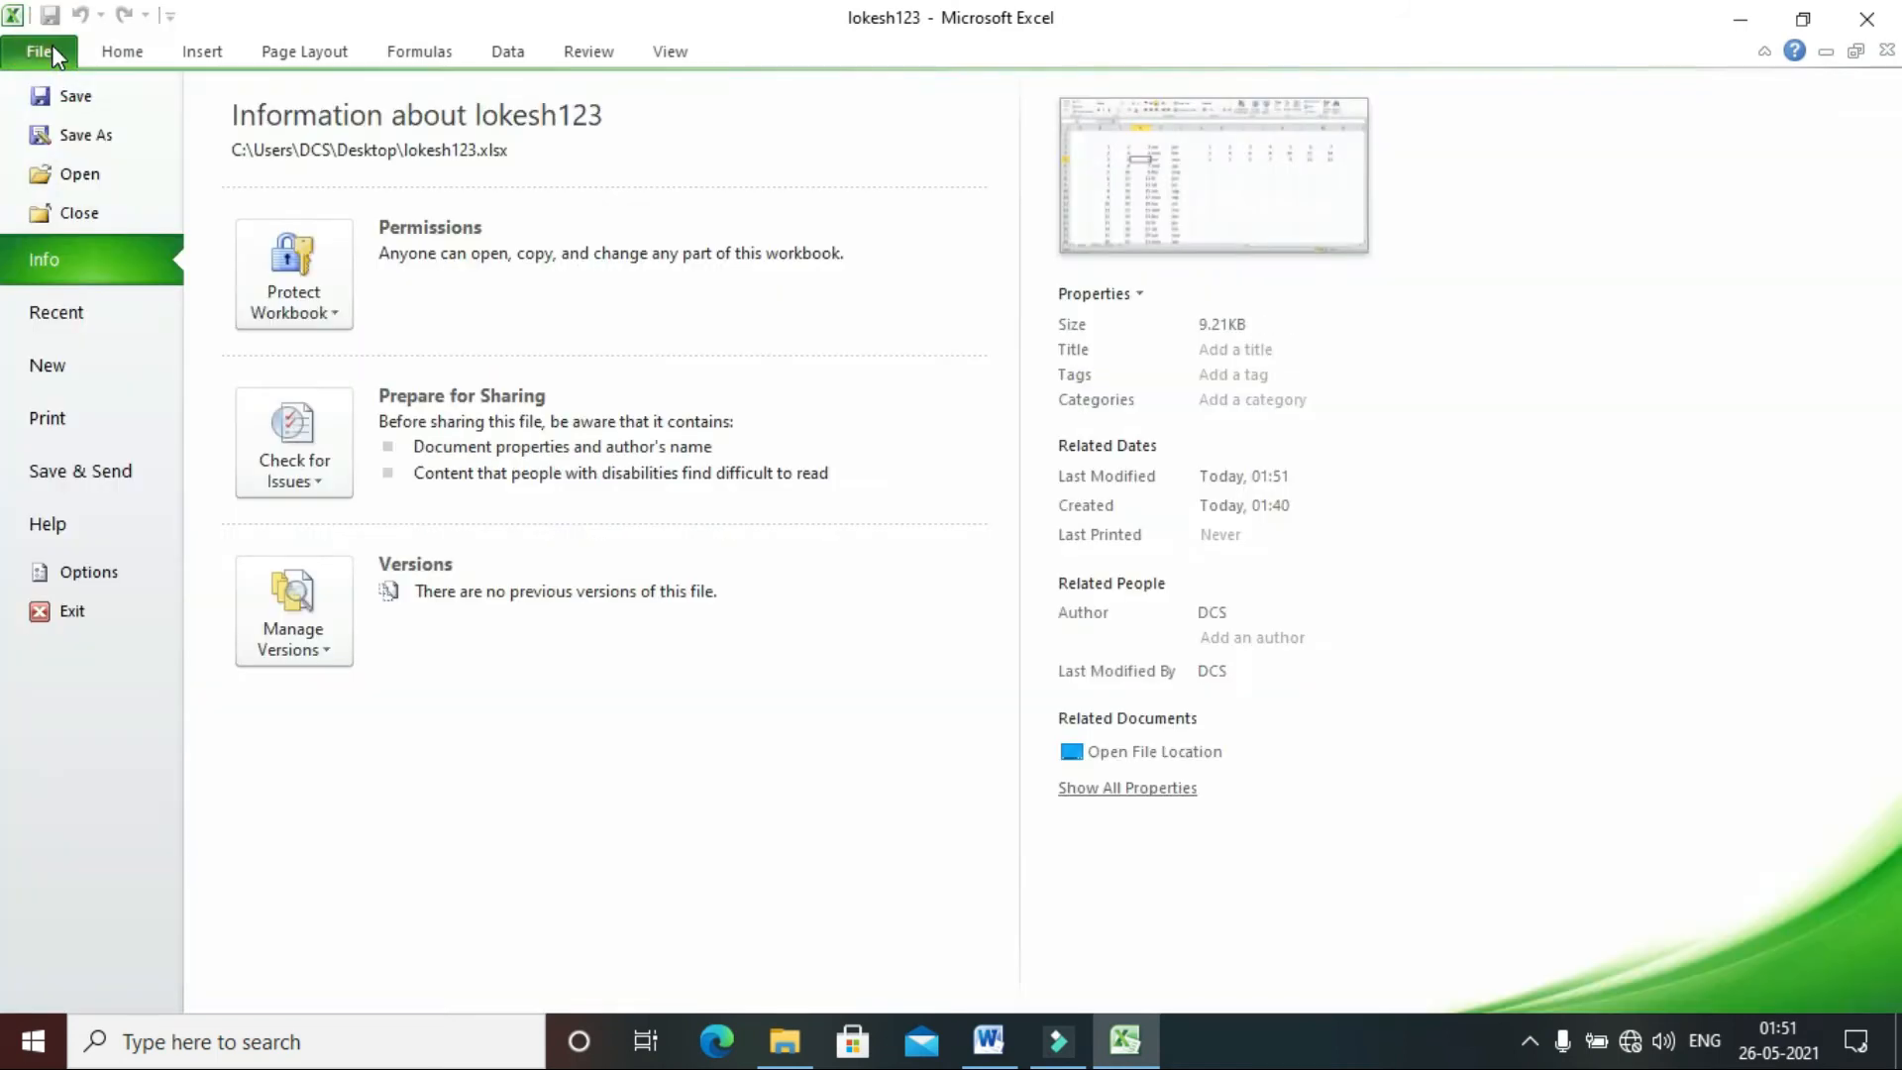
click(95, 136)
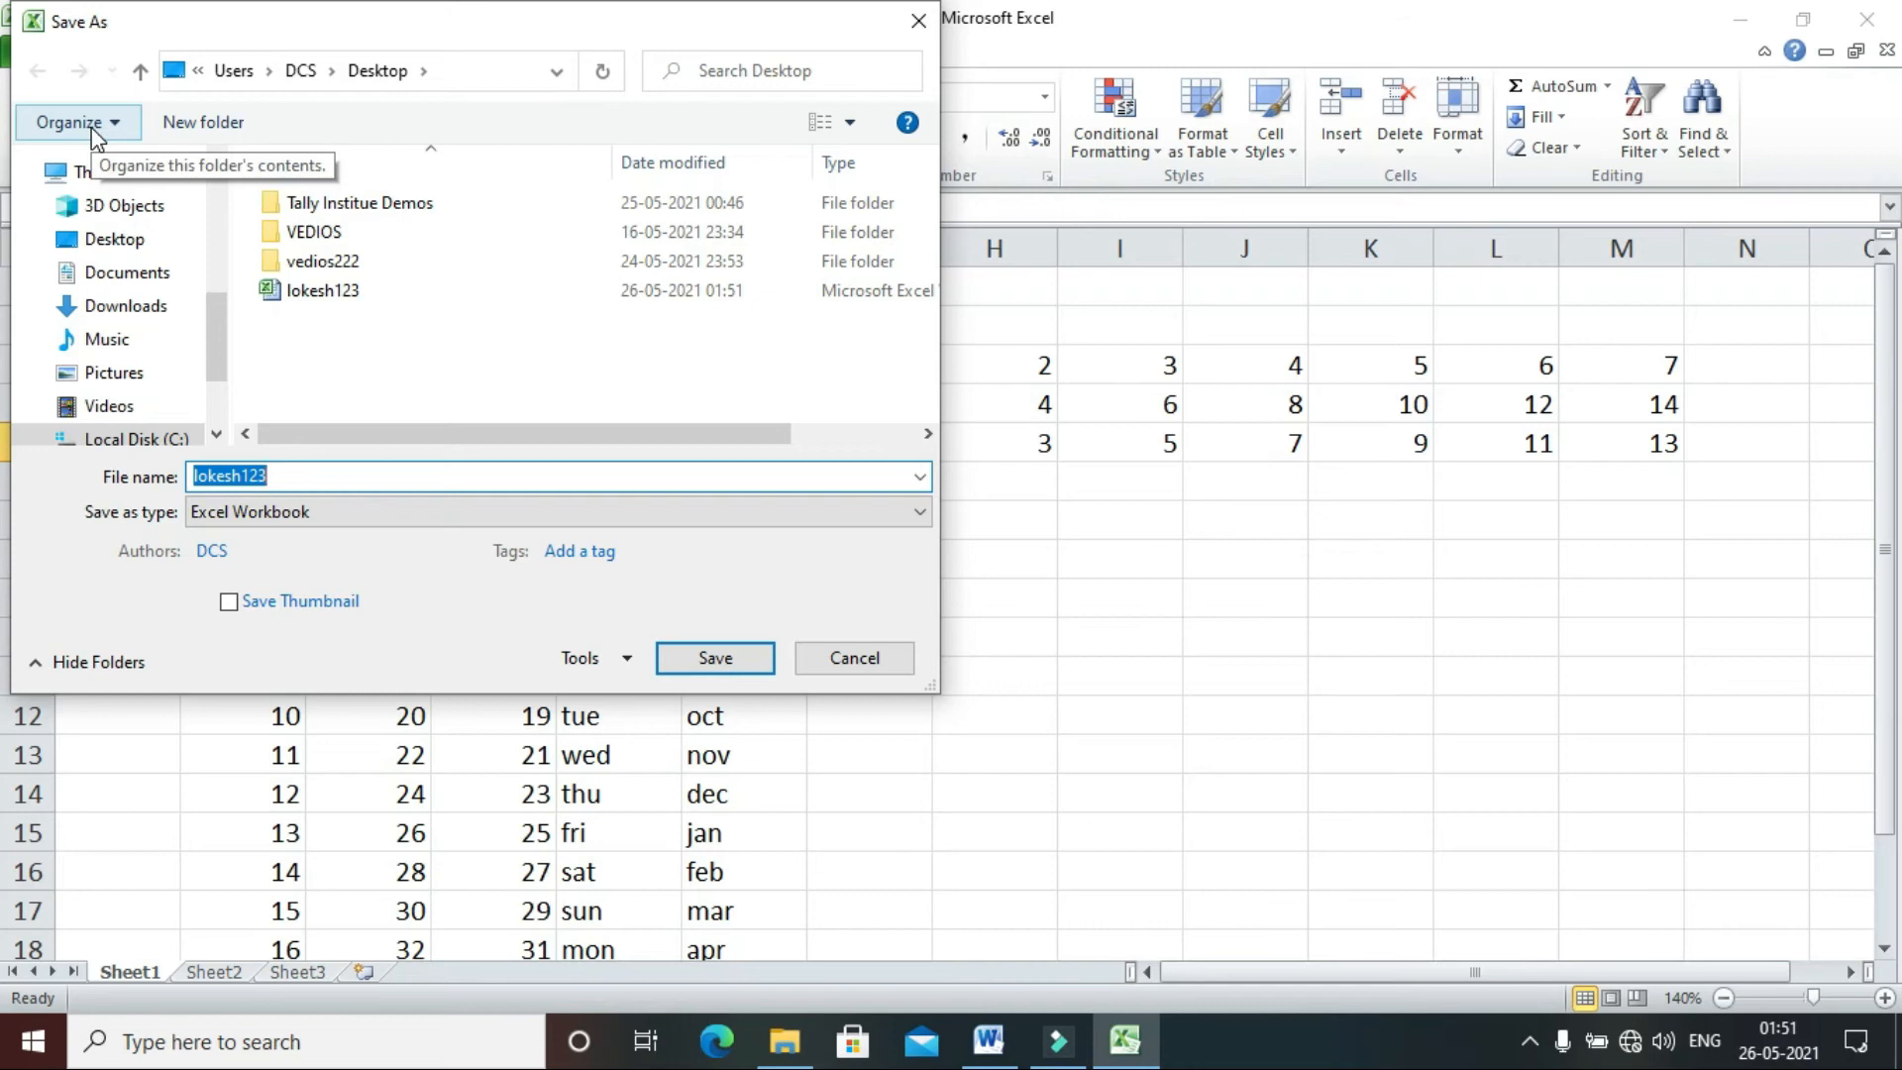
key(BackSpace)
text(latha)
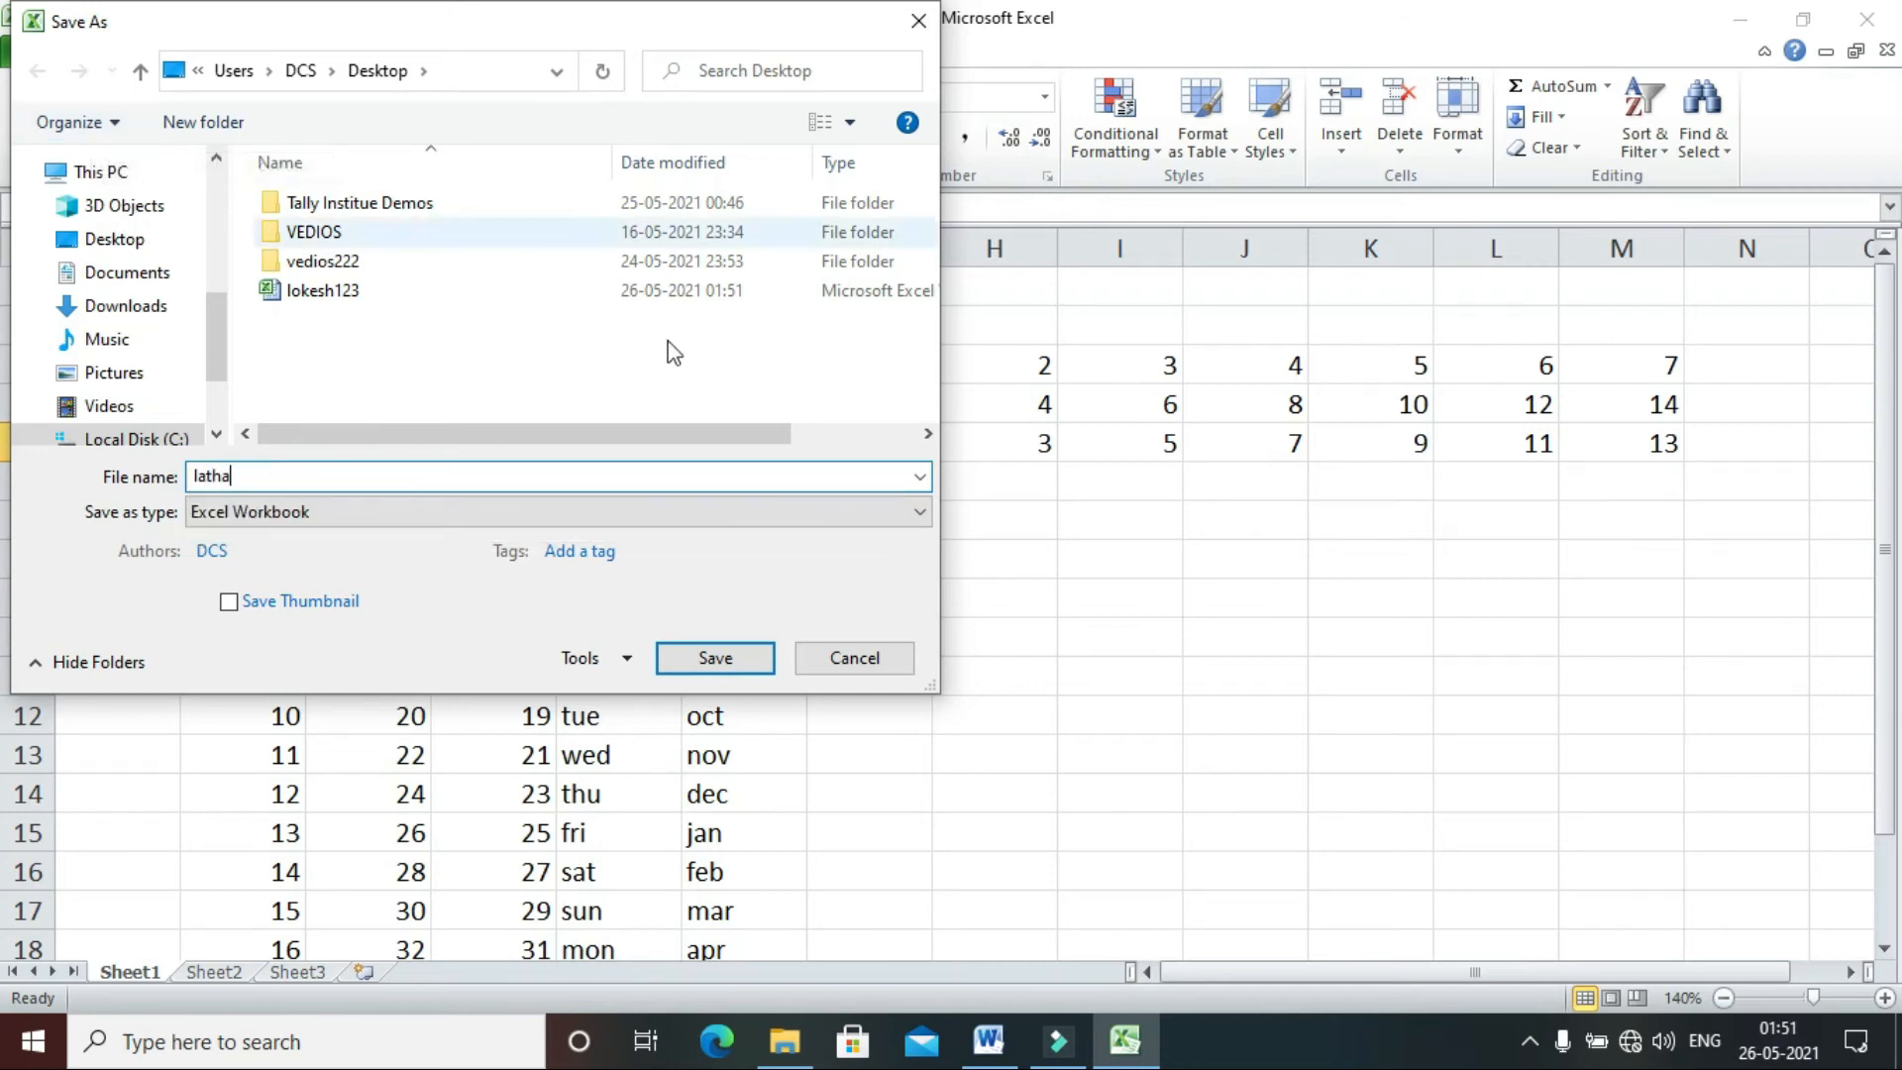
click(718, 659)
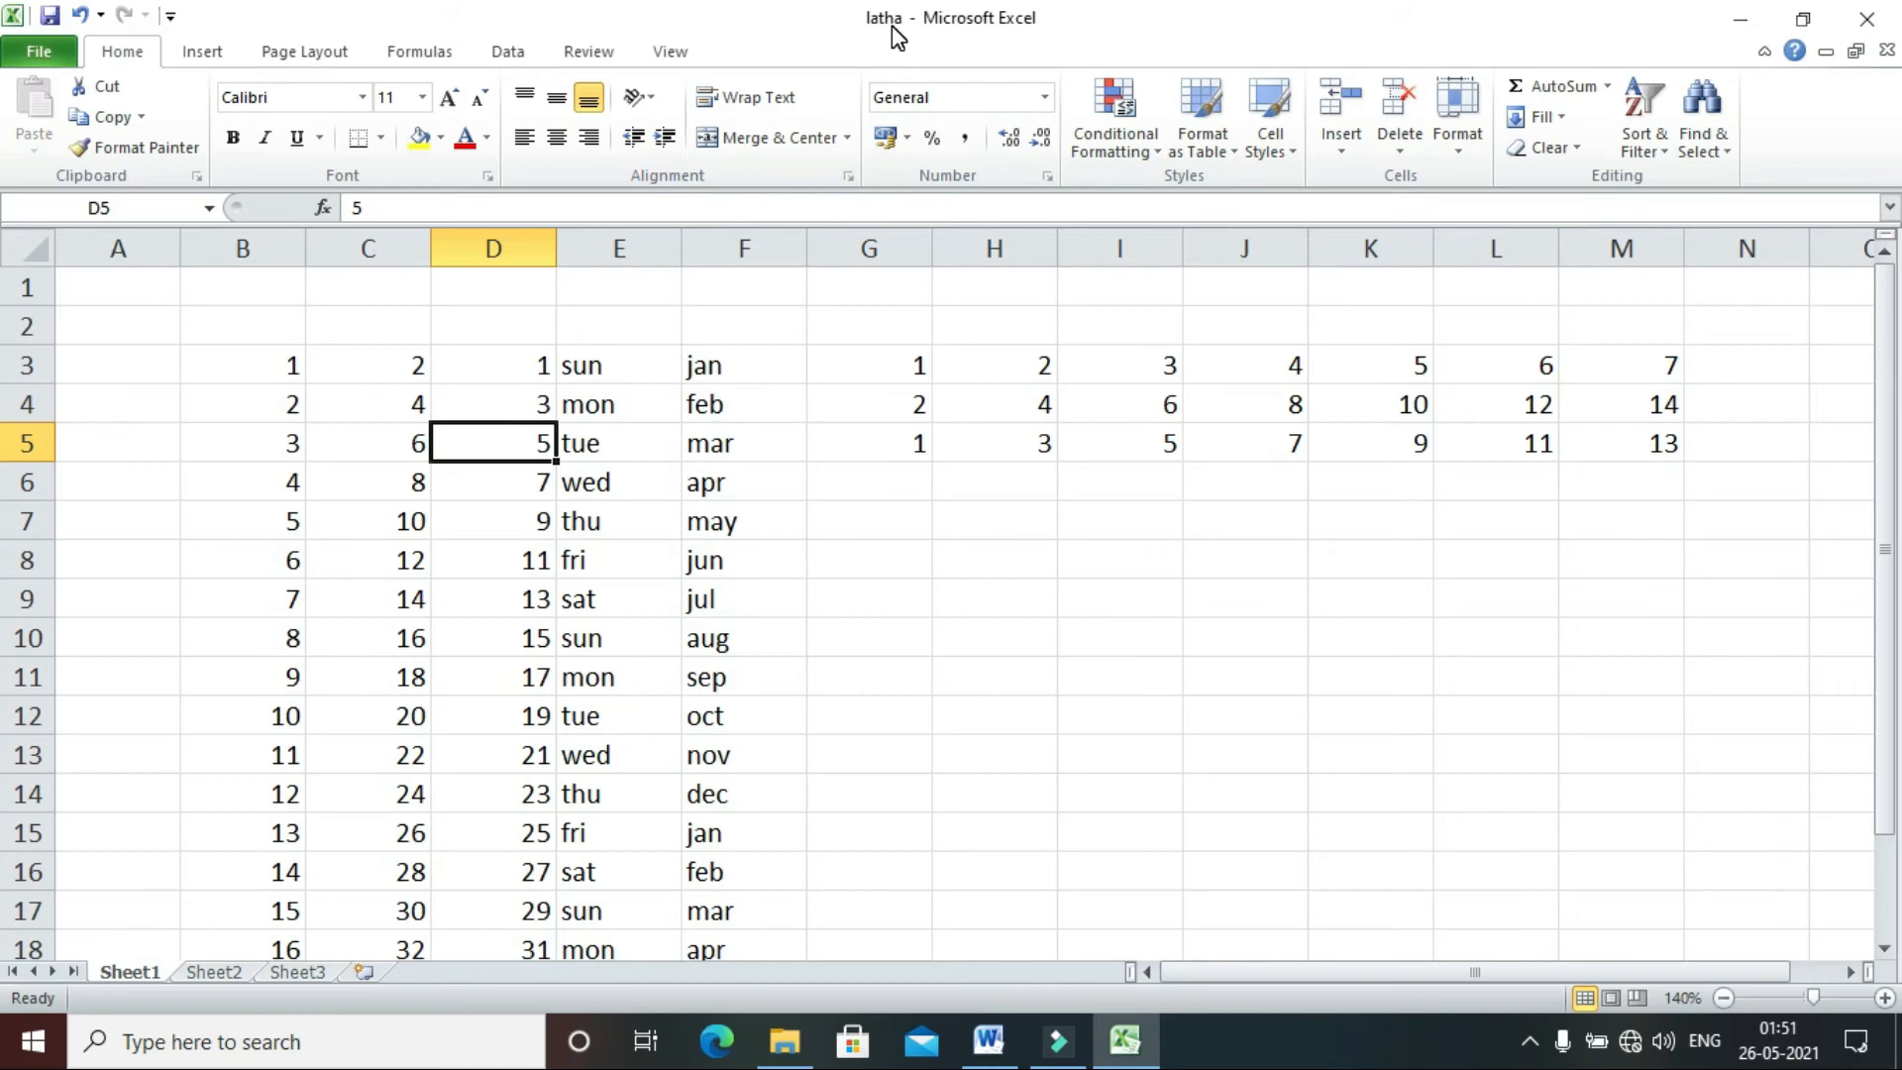
- Create a new blank workbook
click(40, 53)
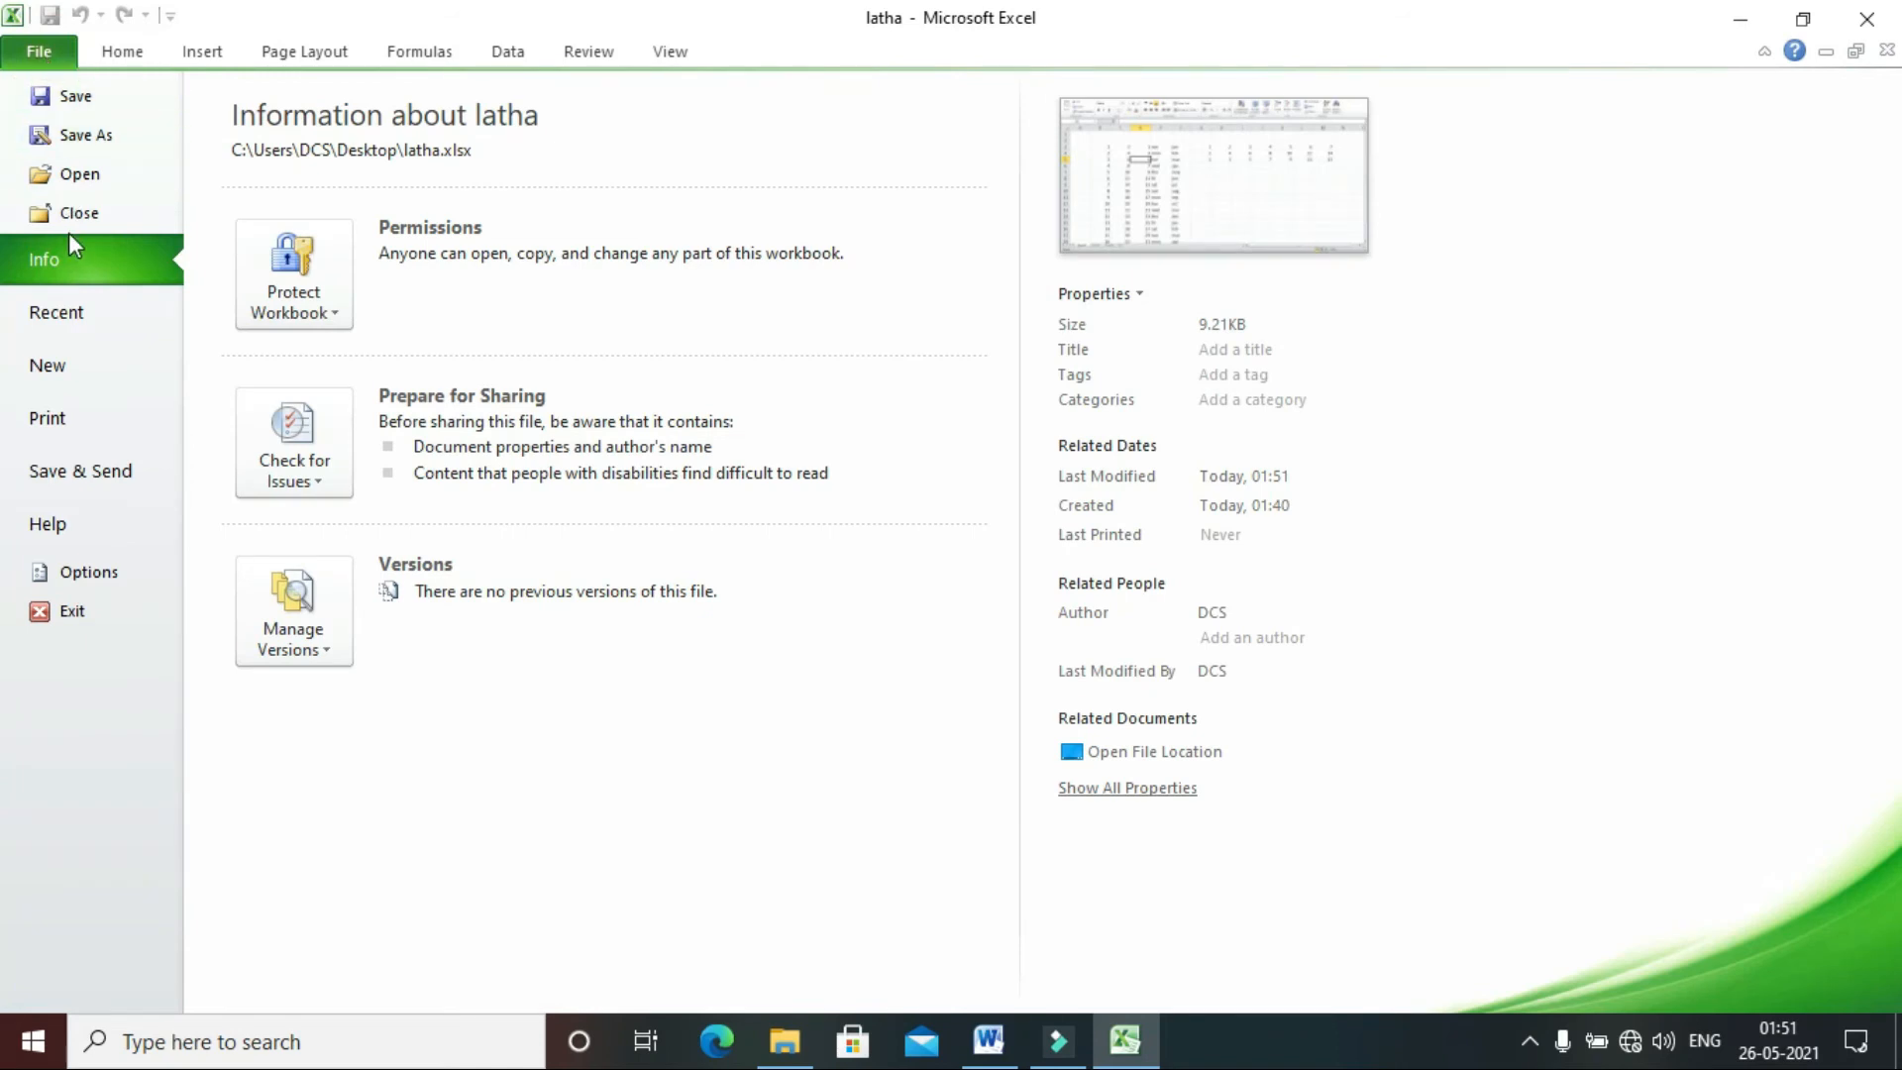
click(81, 360)
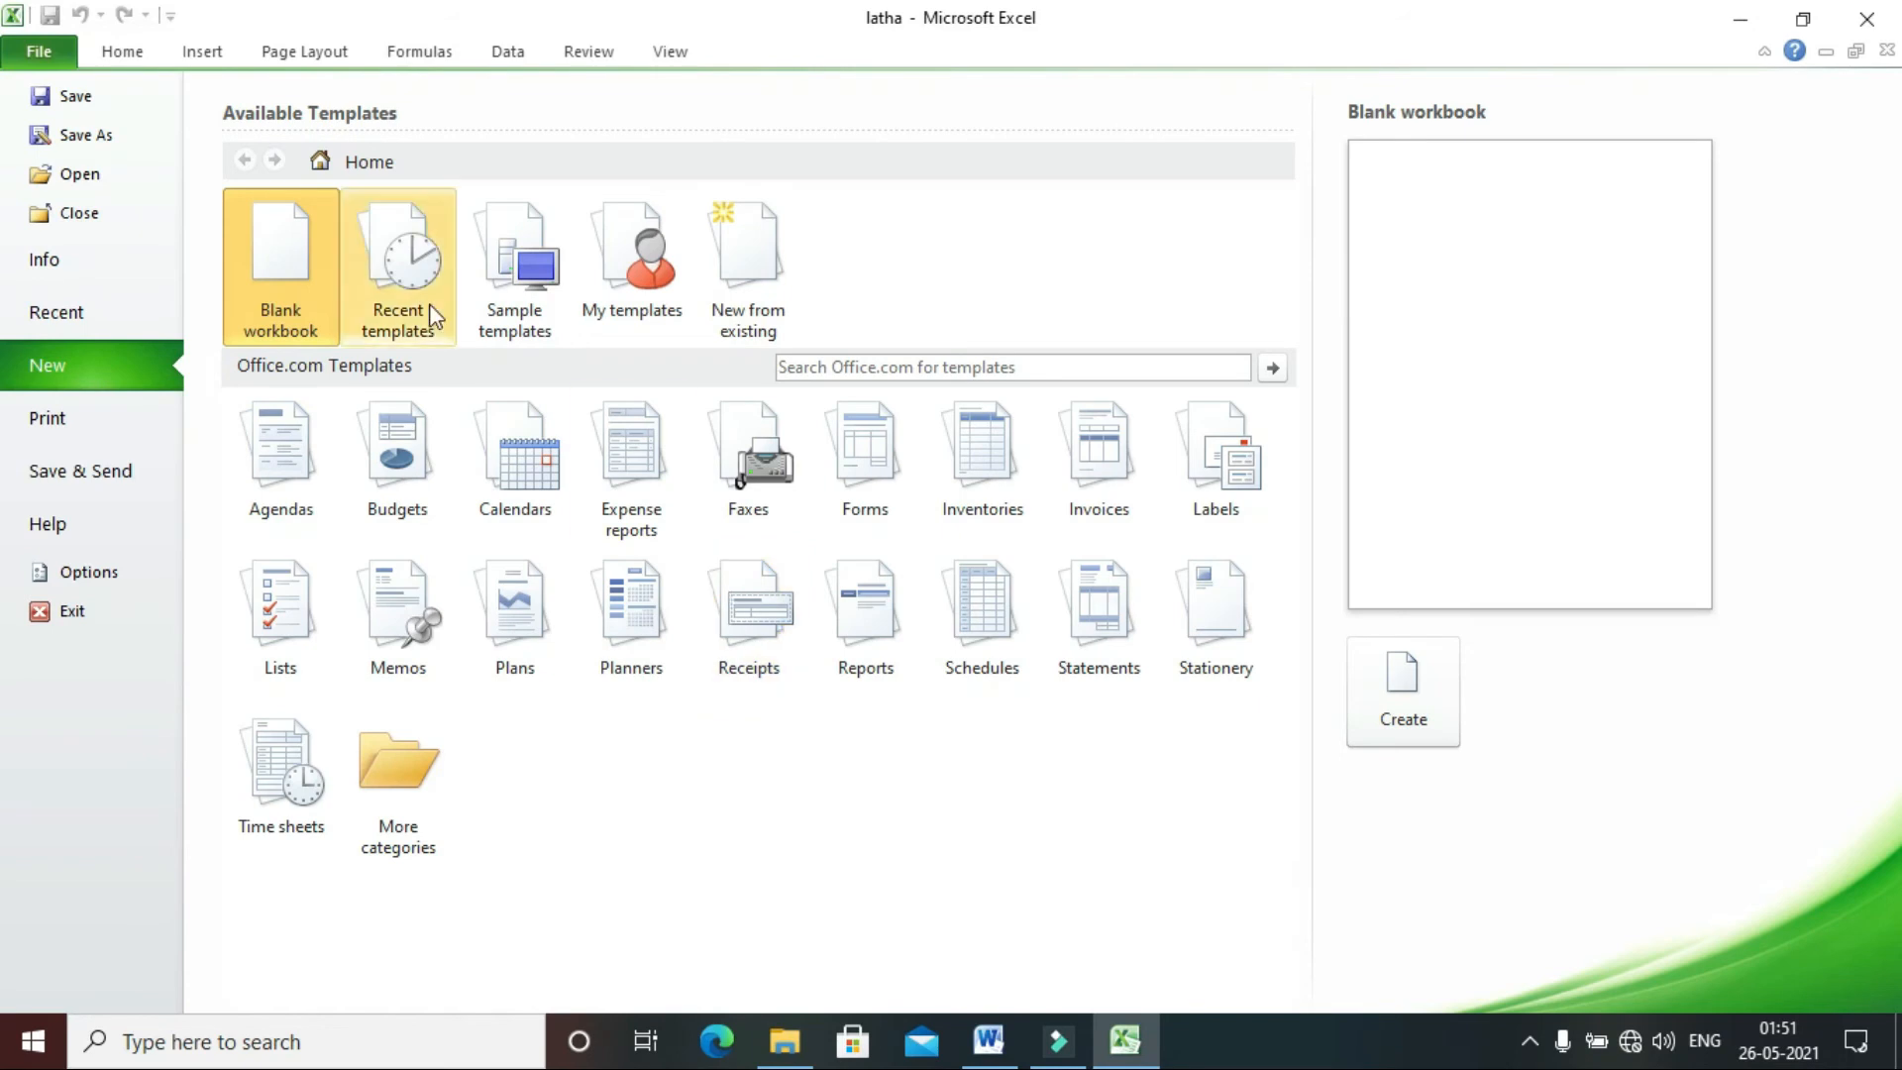
click(1404, 703)
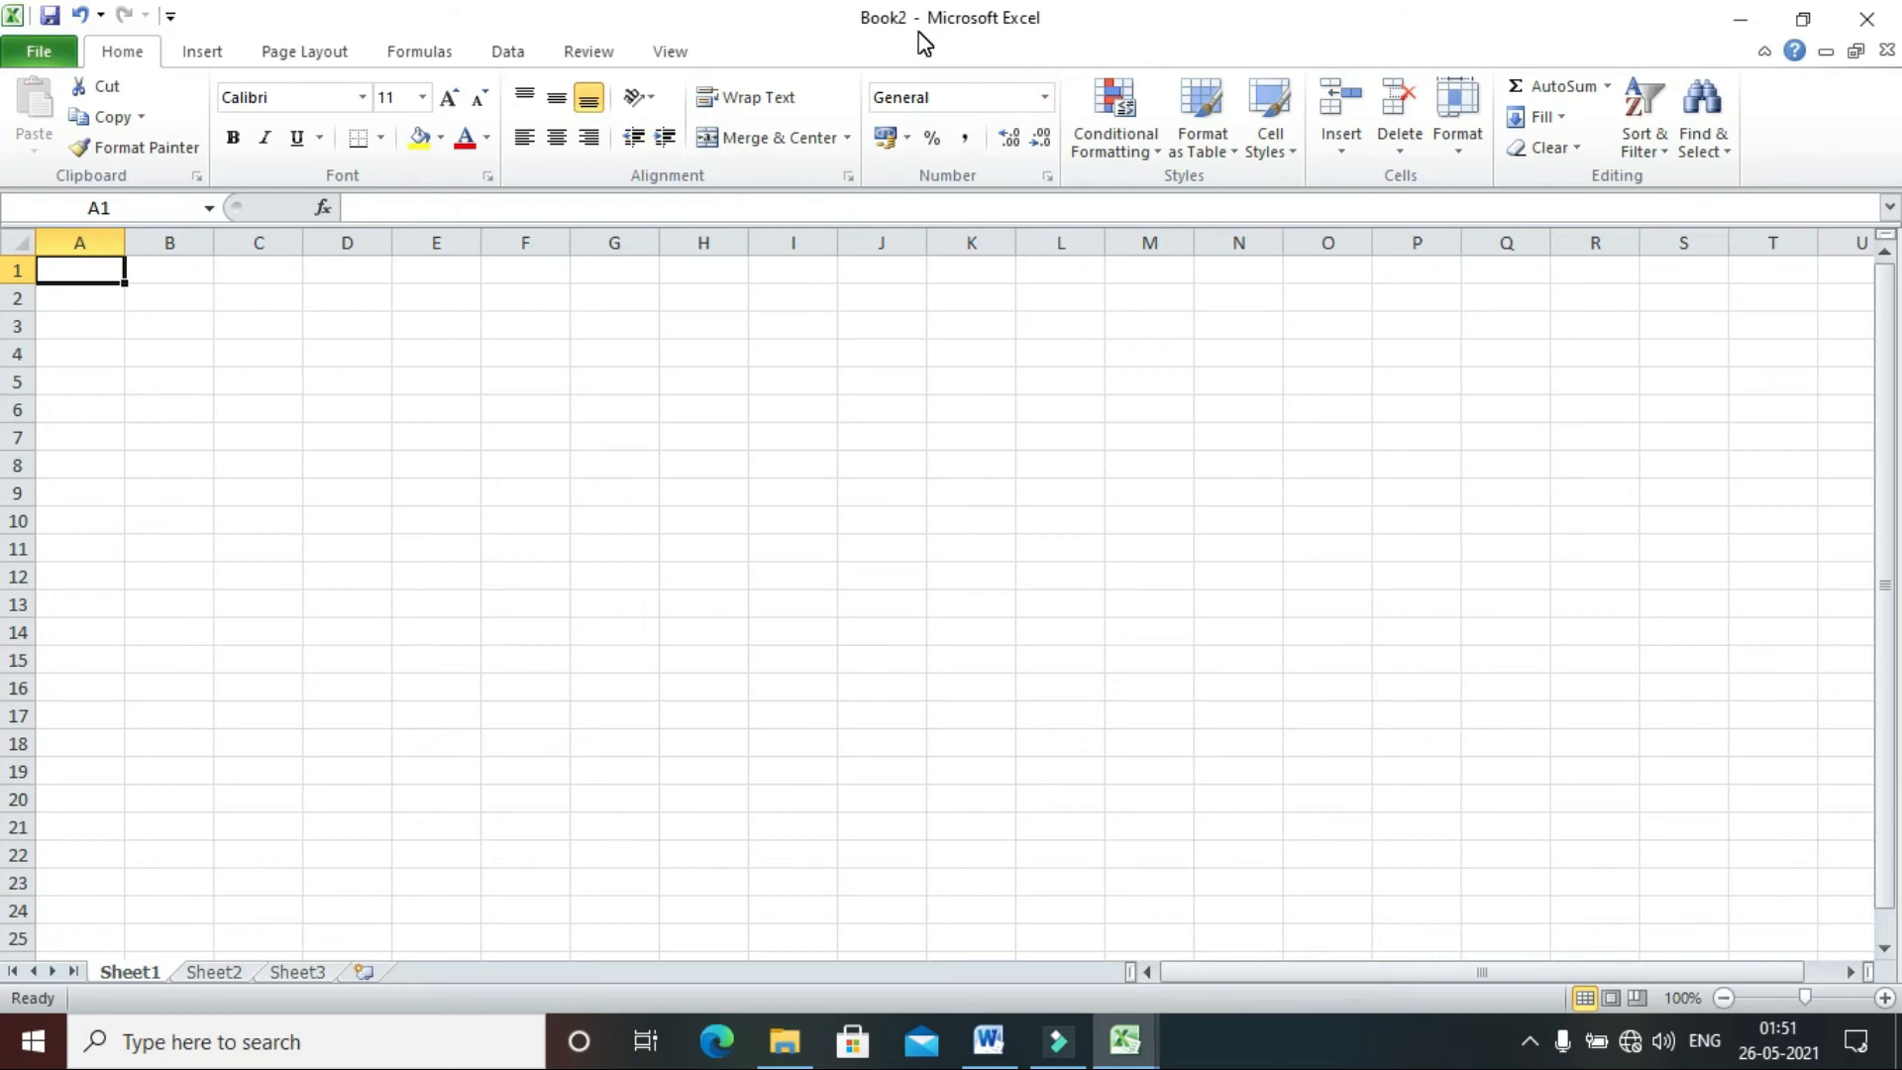
- Open the Desktop workbook whose file name ends in 123
click(50, 57)
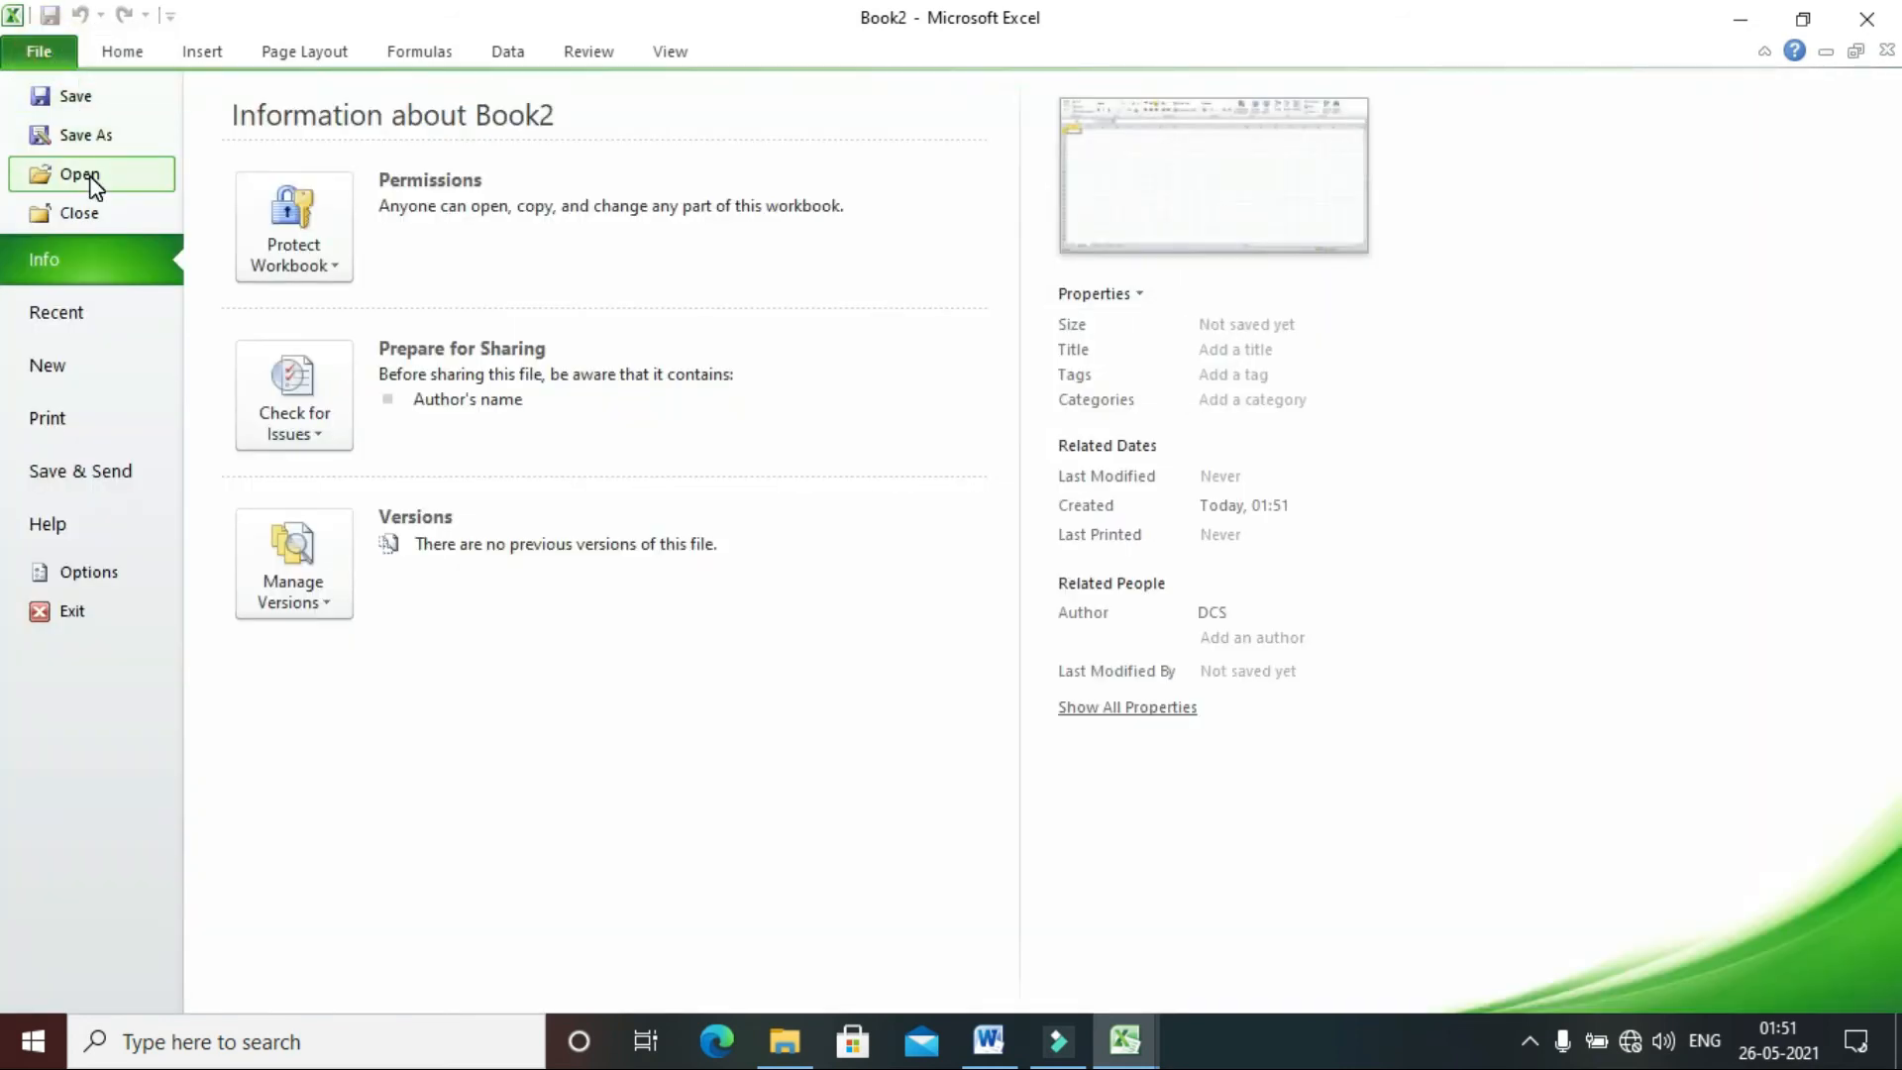
key(Escape)
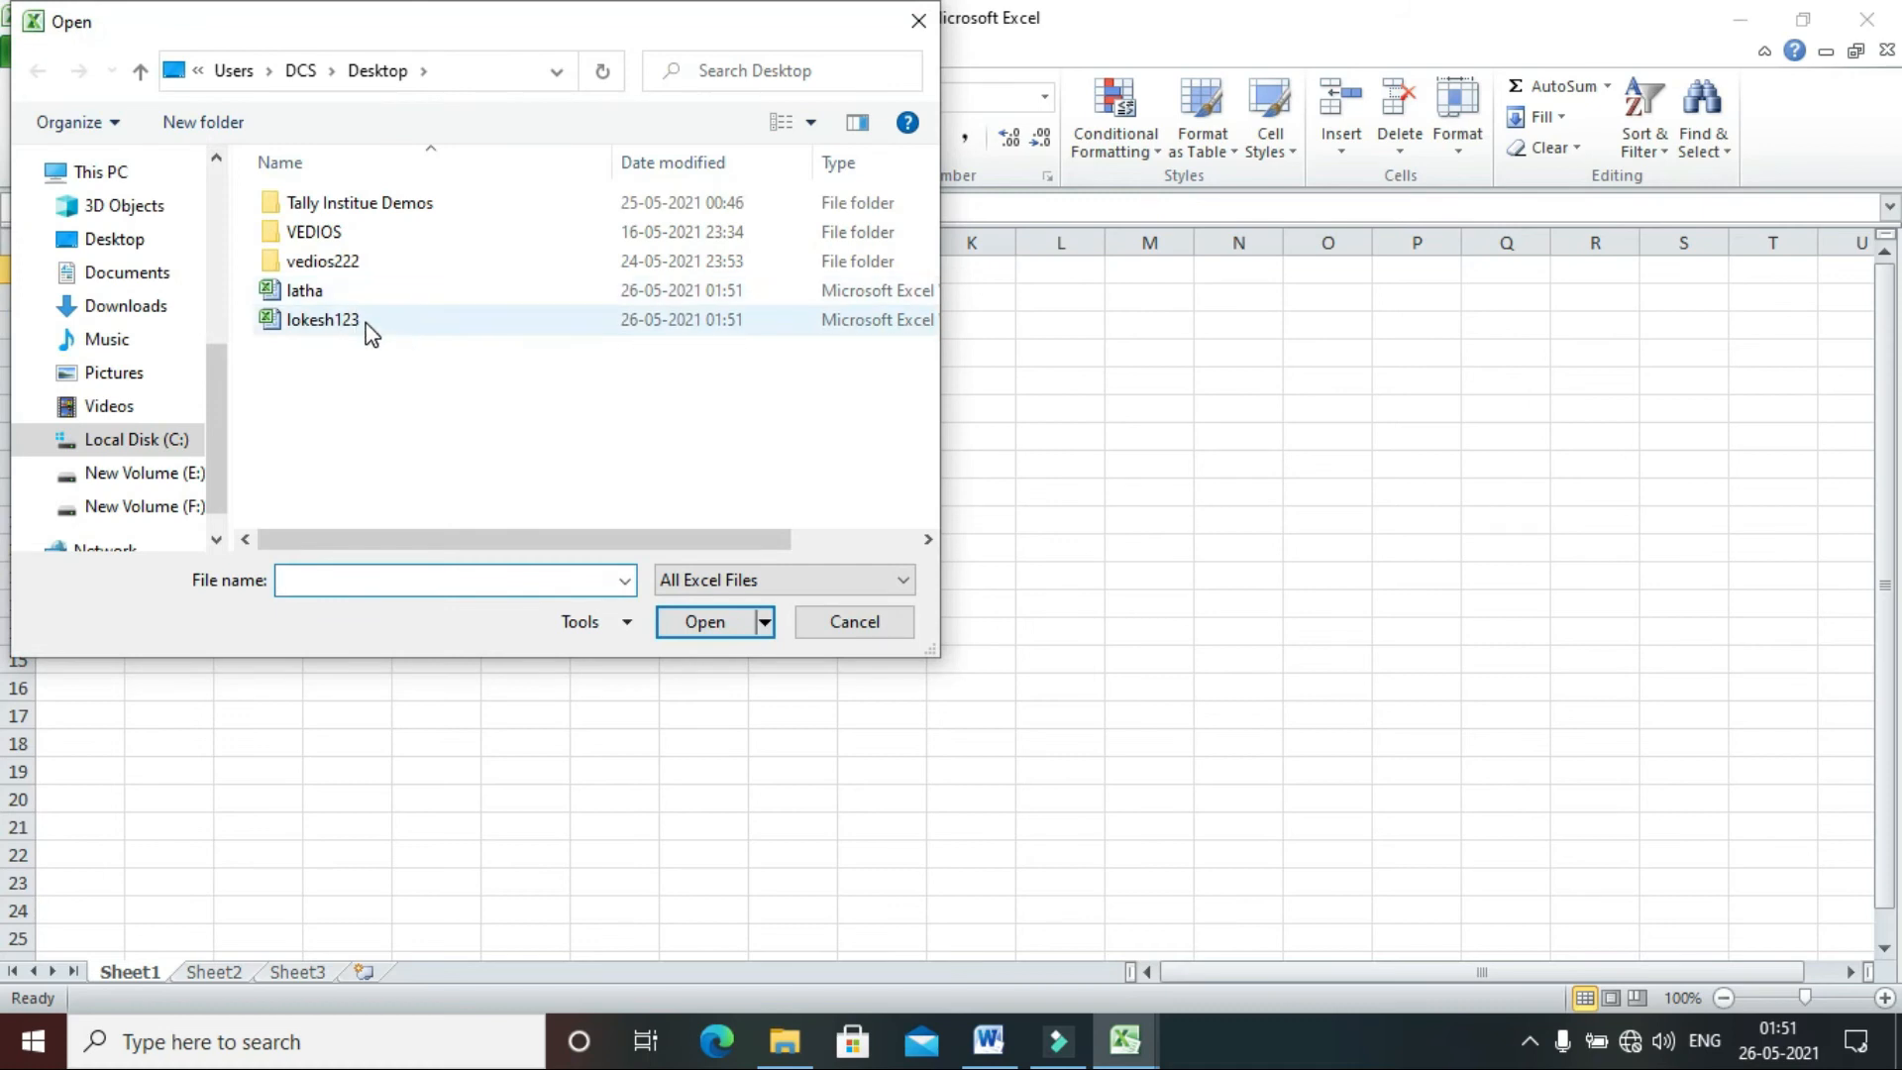
click(381, 327)
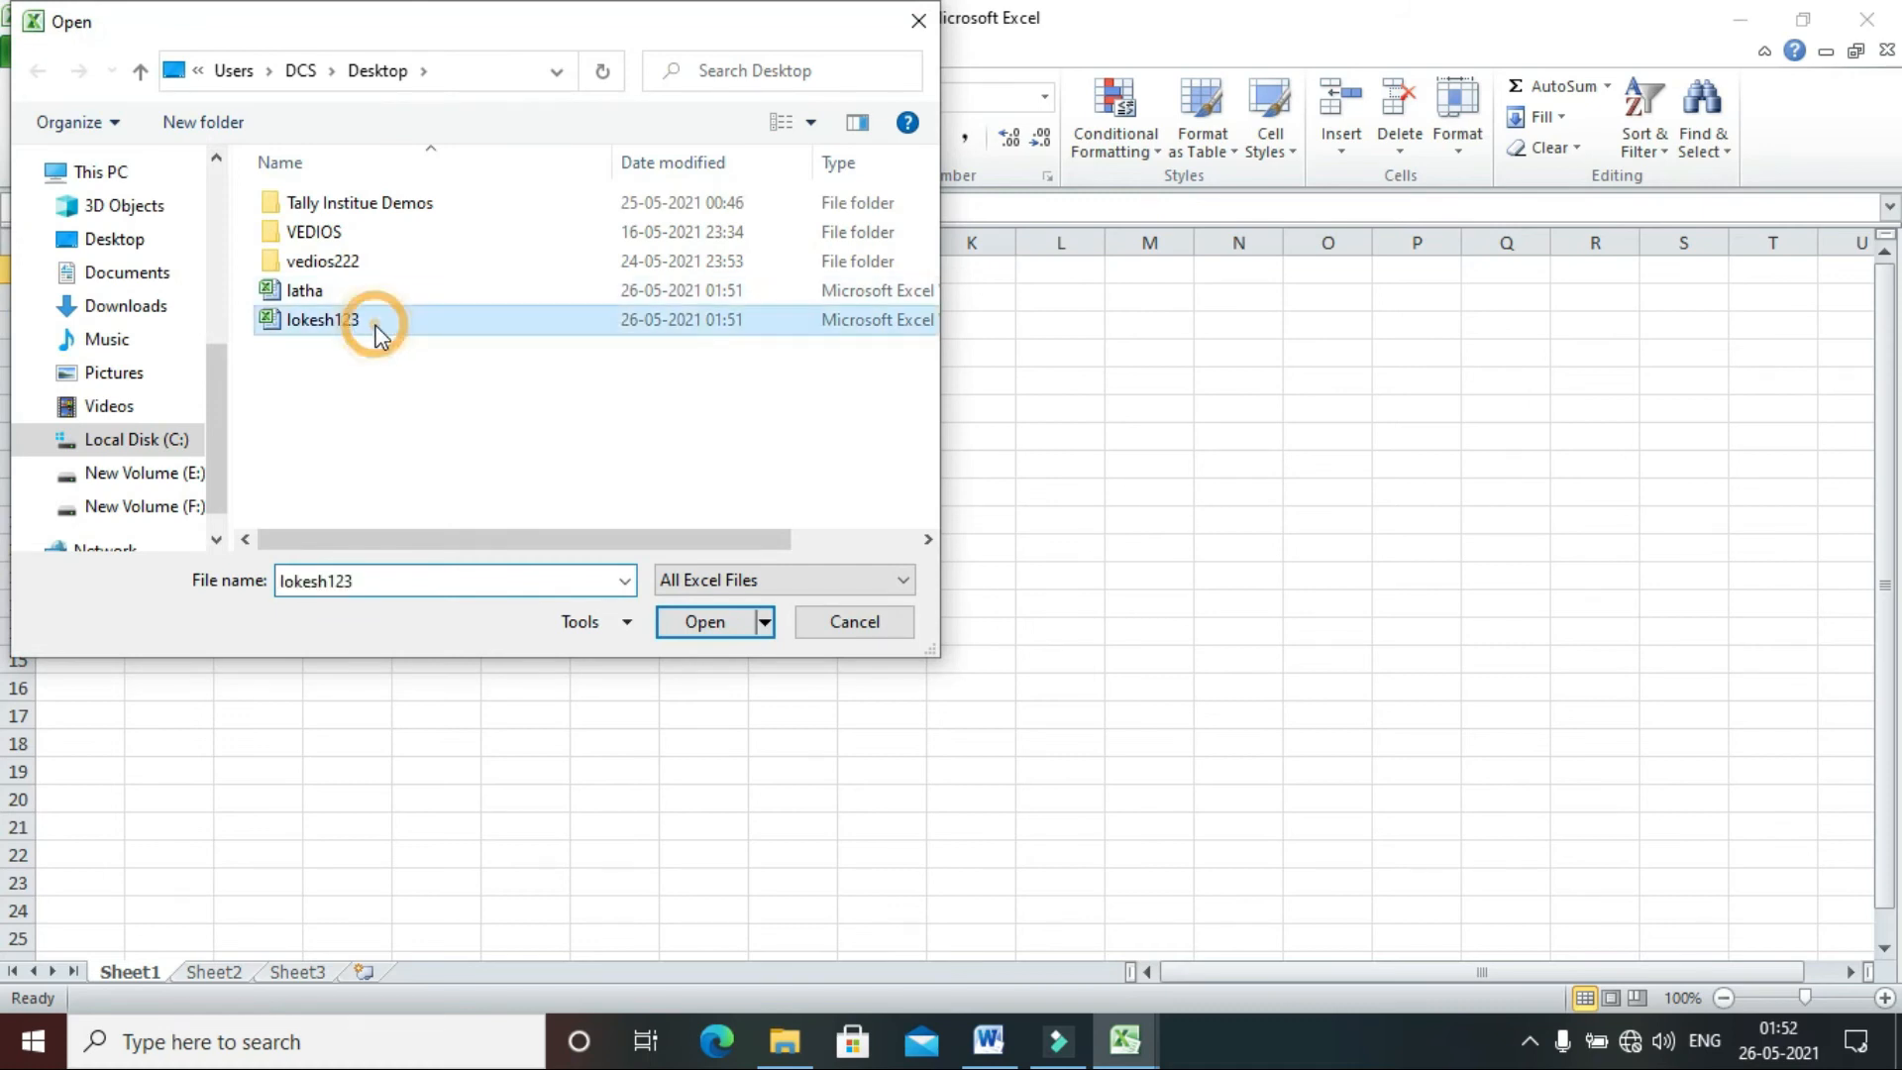
click(704, 622)
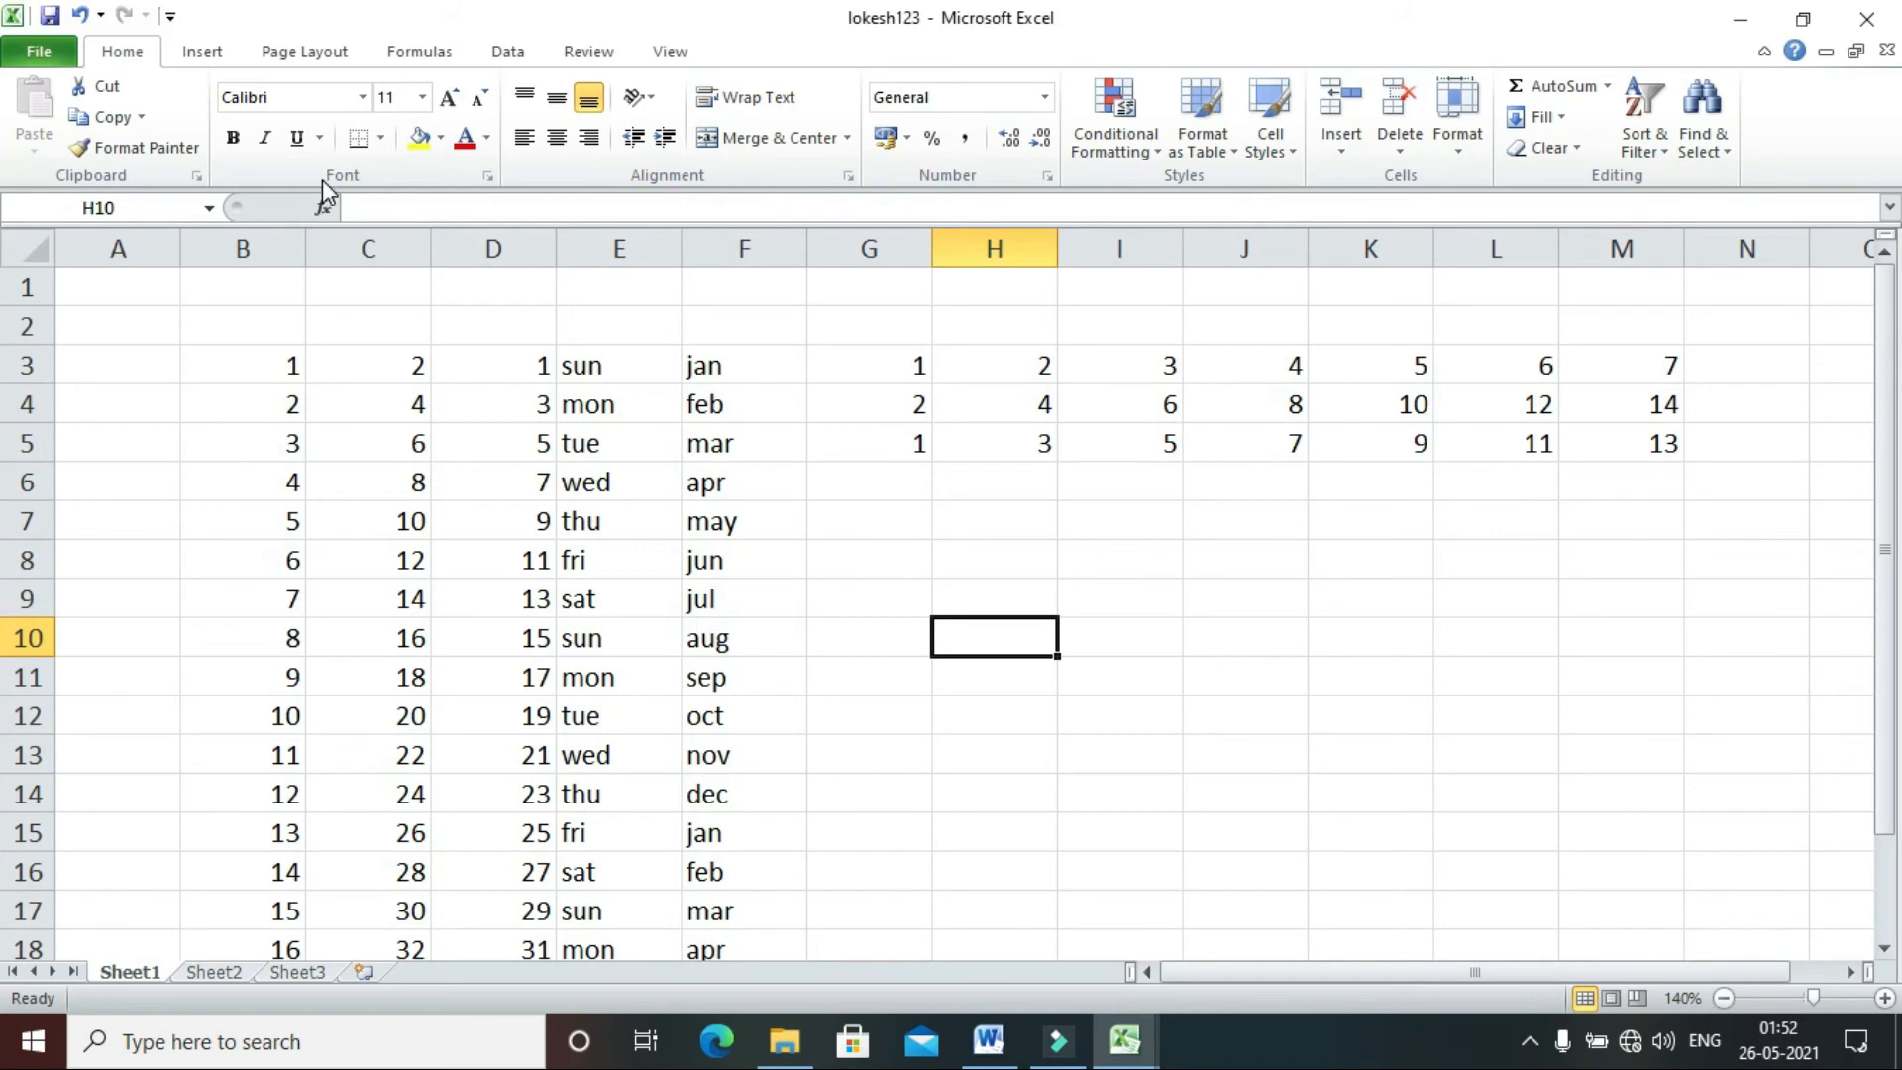
- Preview the worksheet's printout and close the workbook
click(39, 54)
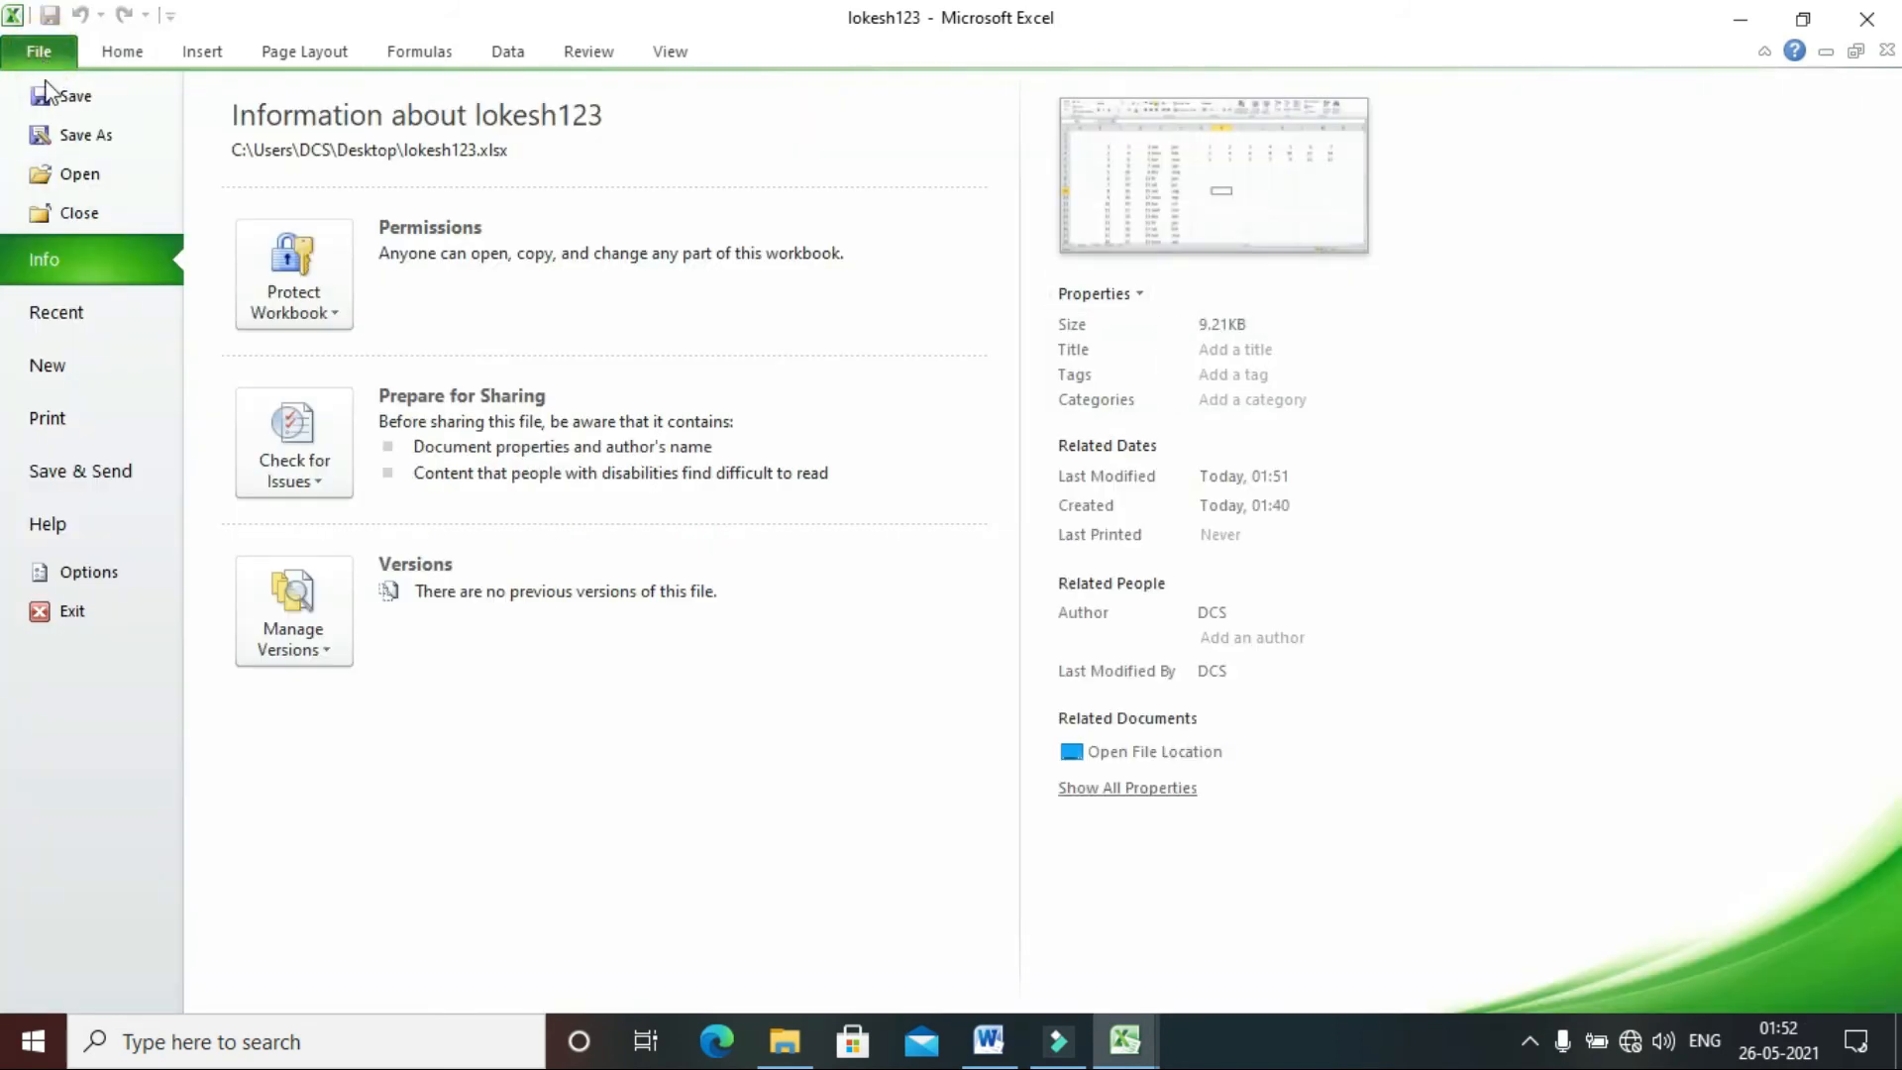
click(77, 420)
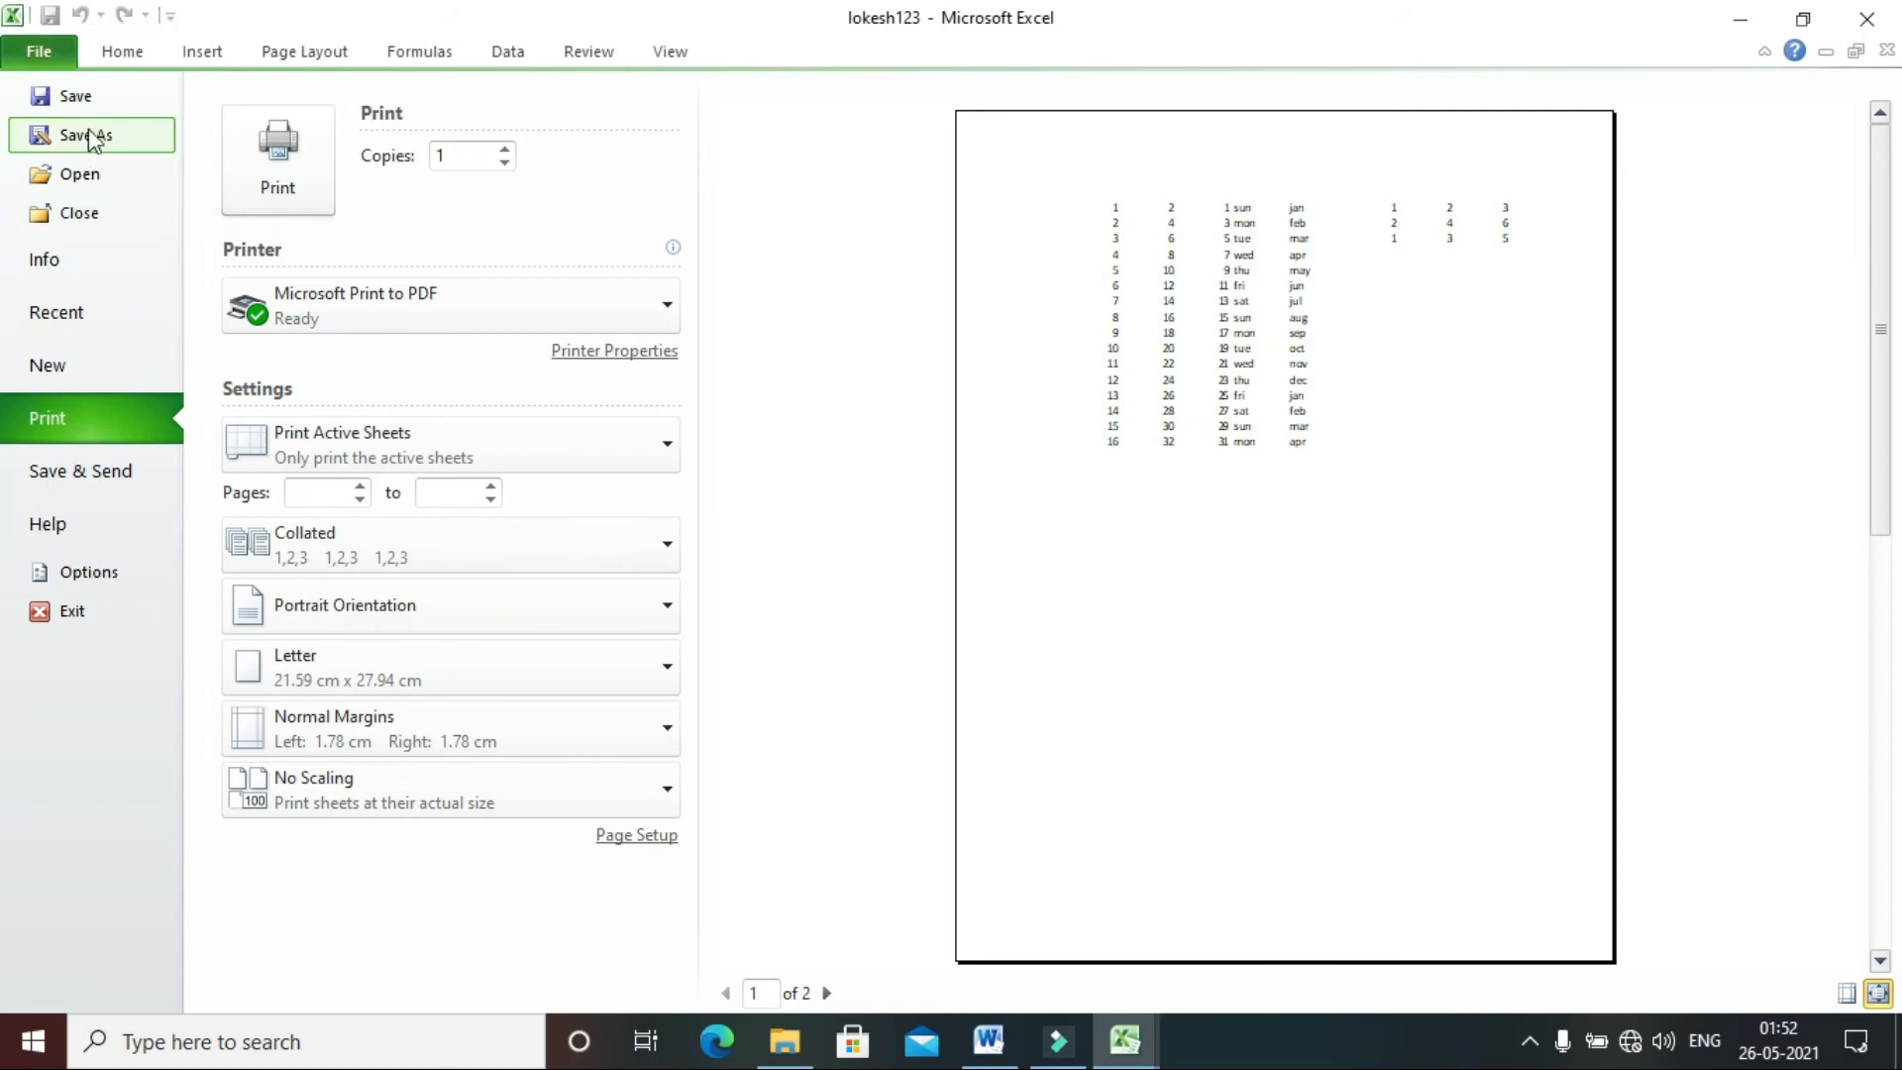
click(79, 213)
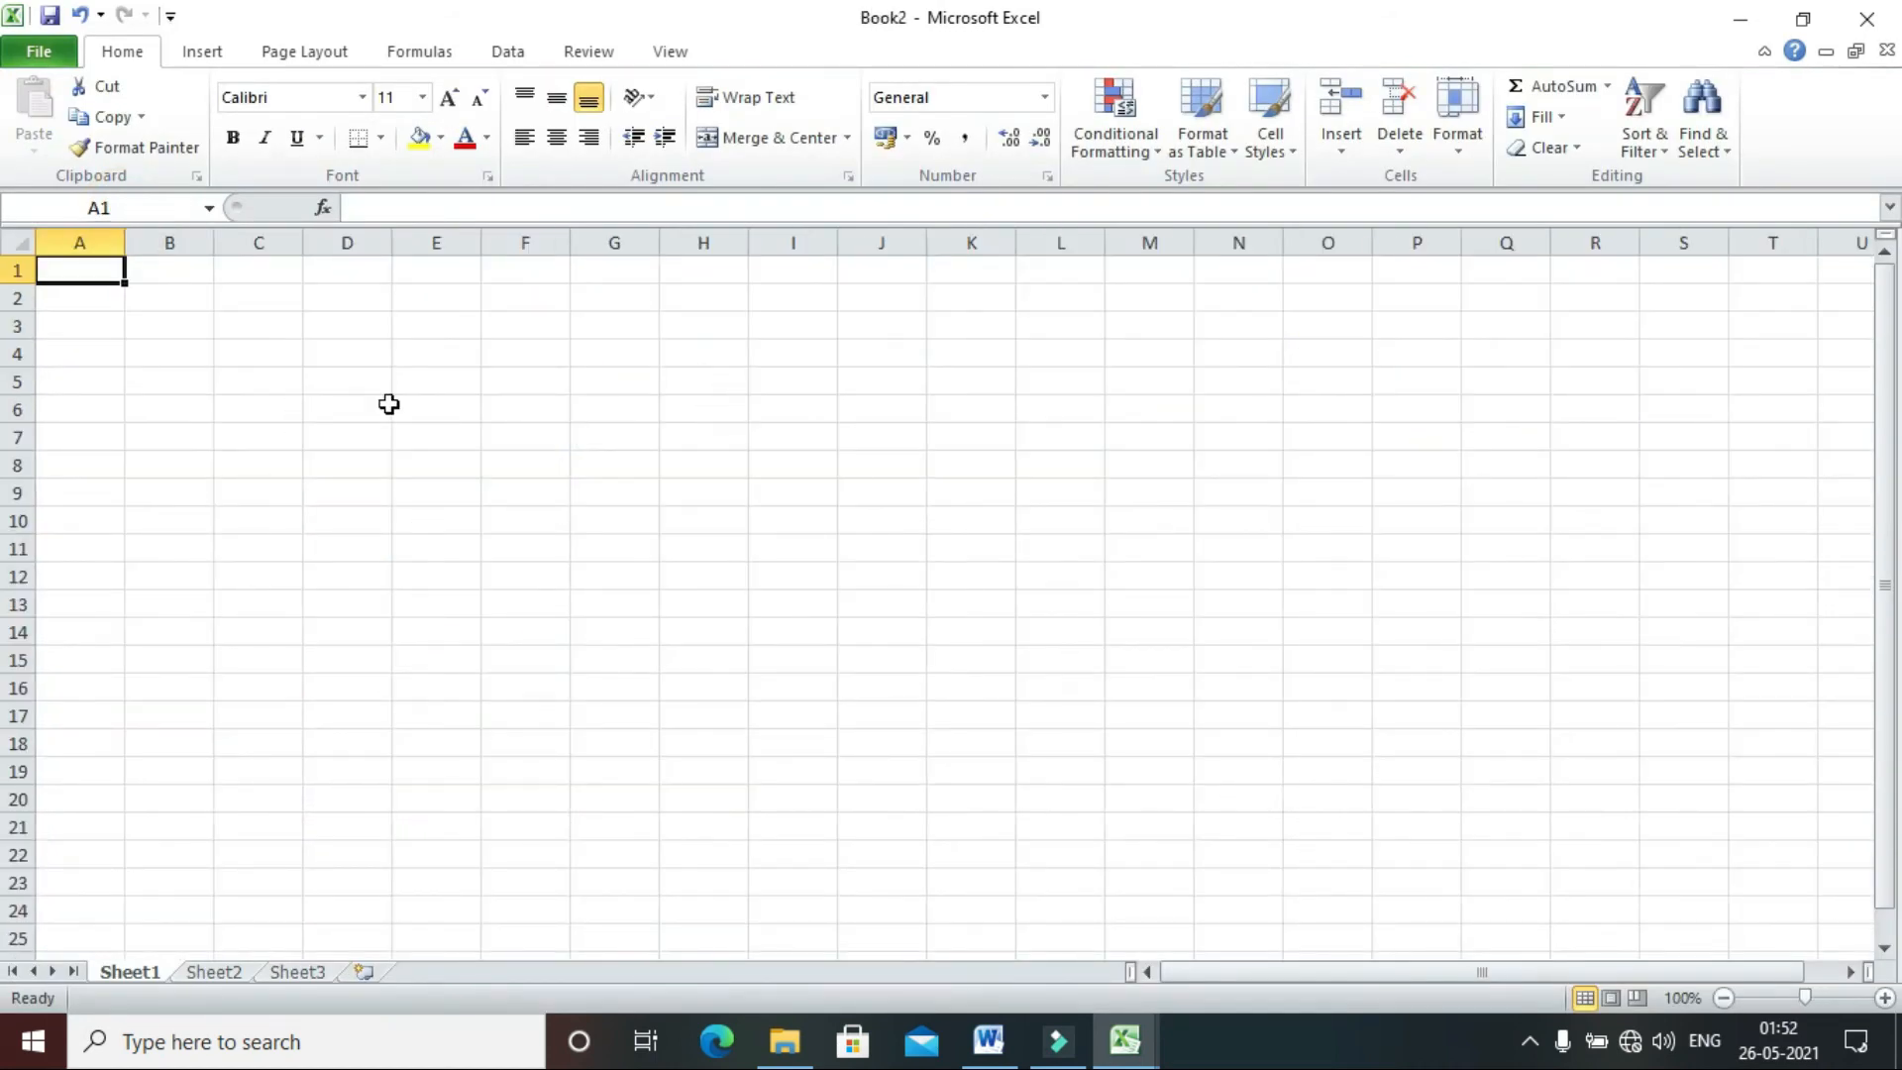
- Reopen the closed workbook, whose file name ends in 123, from the Desktop
click(46, 48)
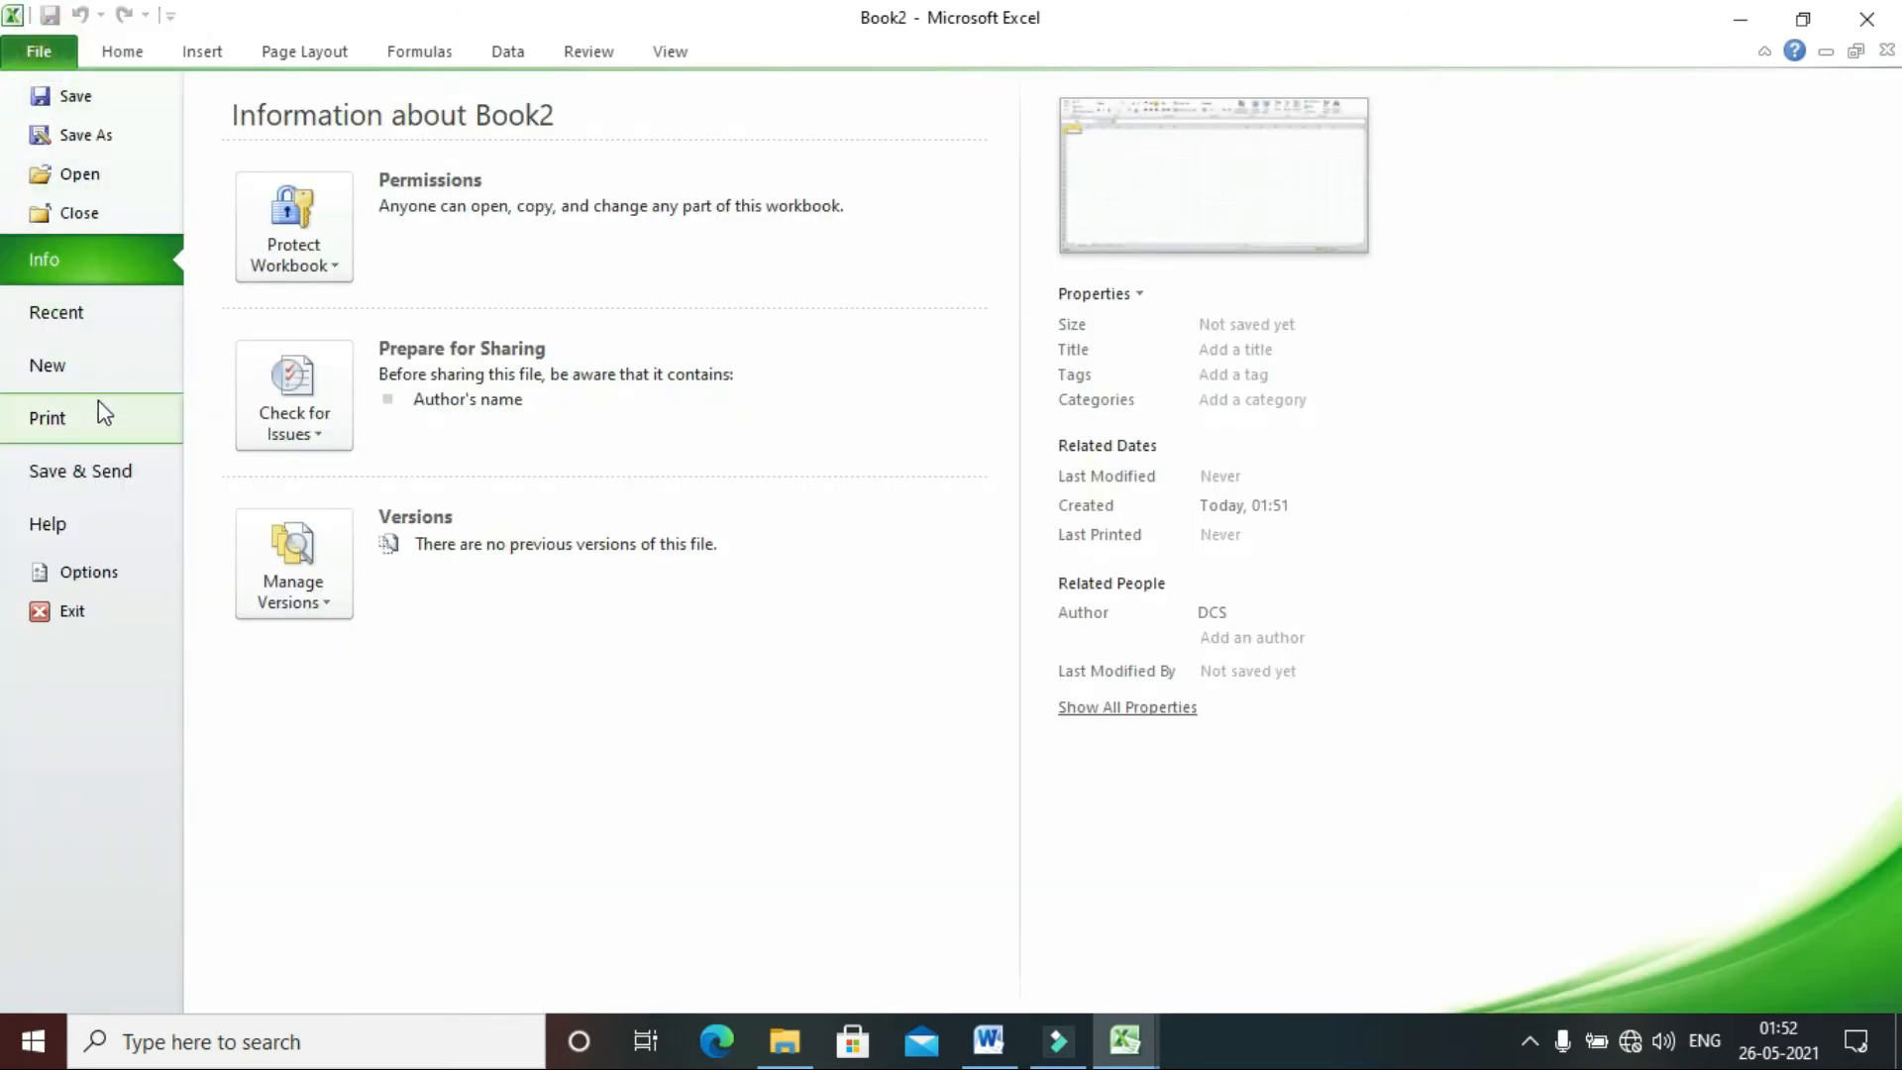
click(111, 192)
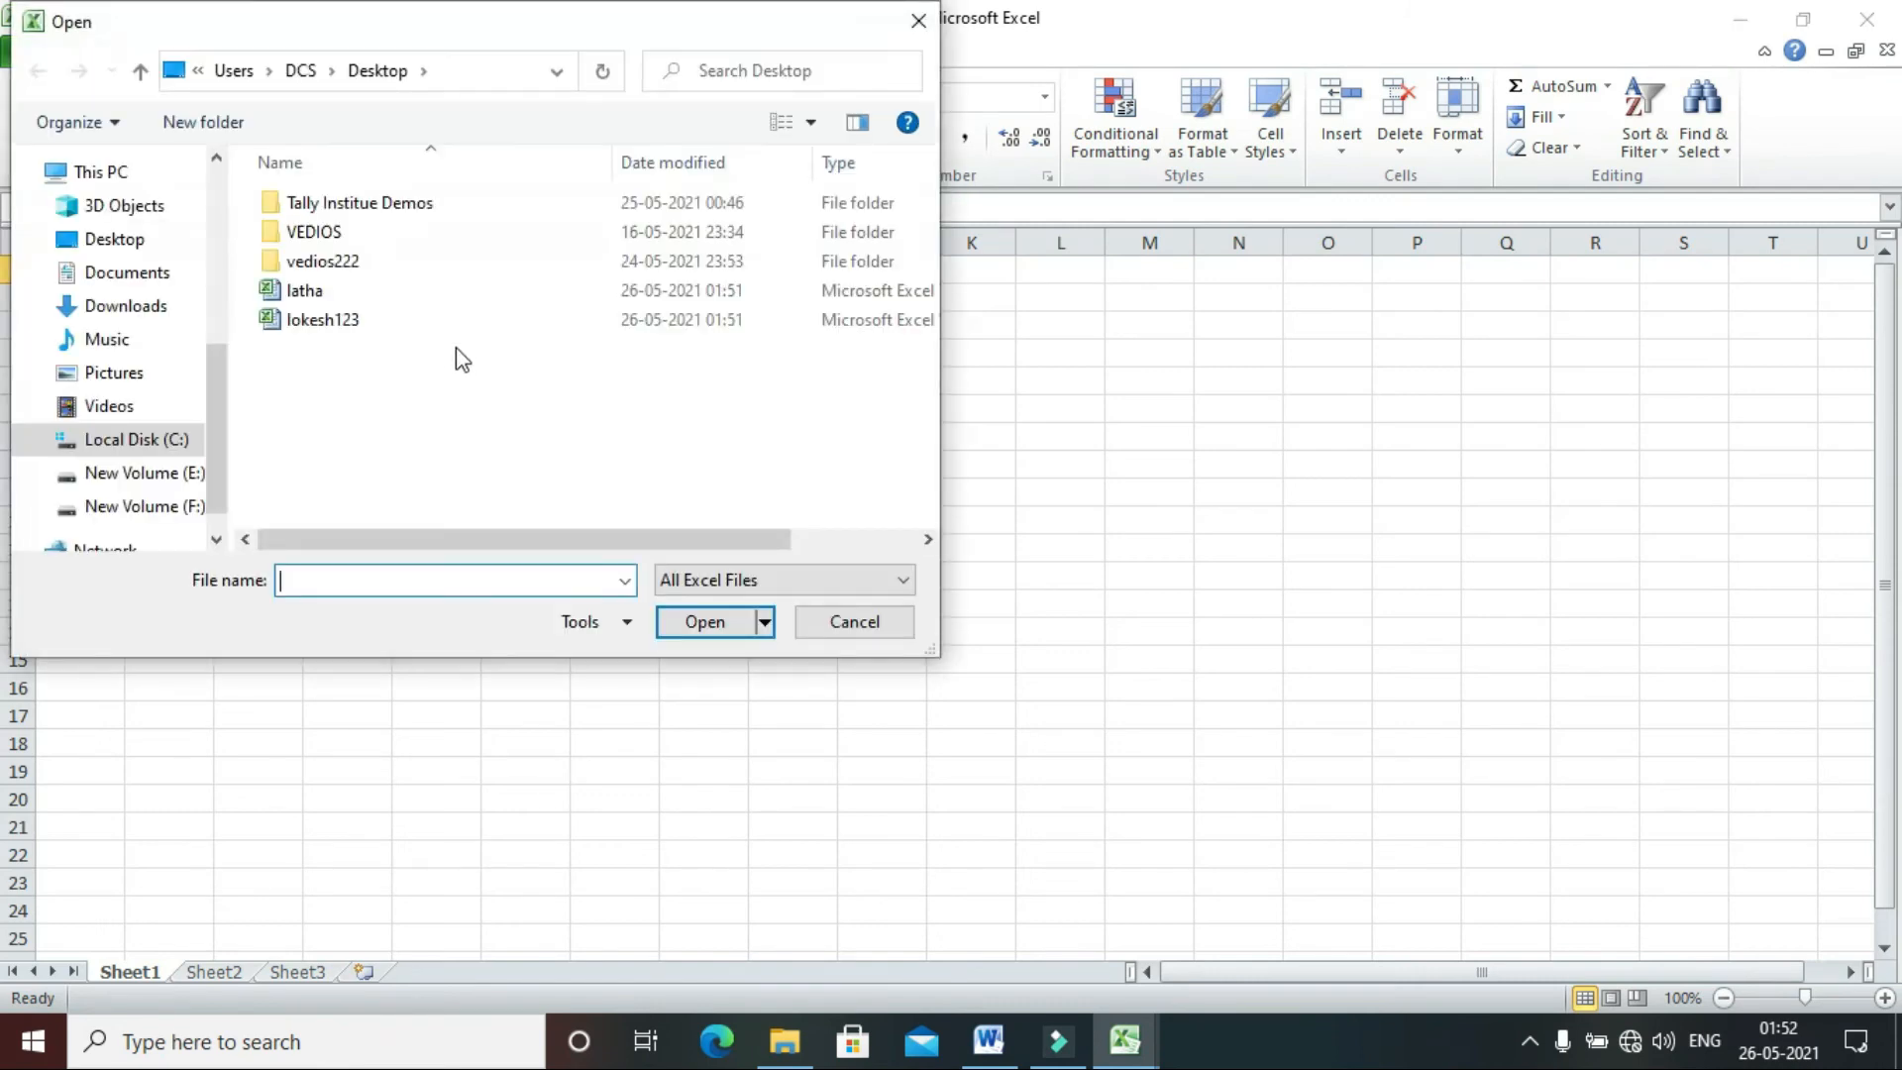
click(384, 313)
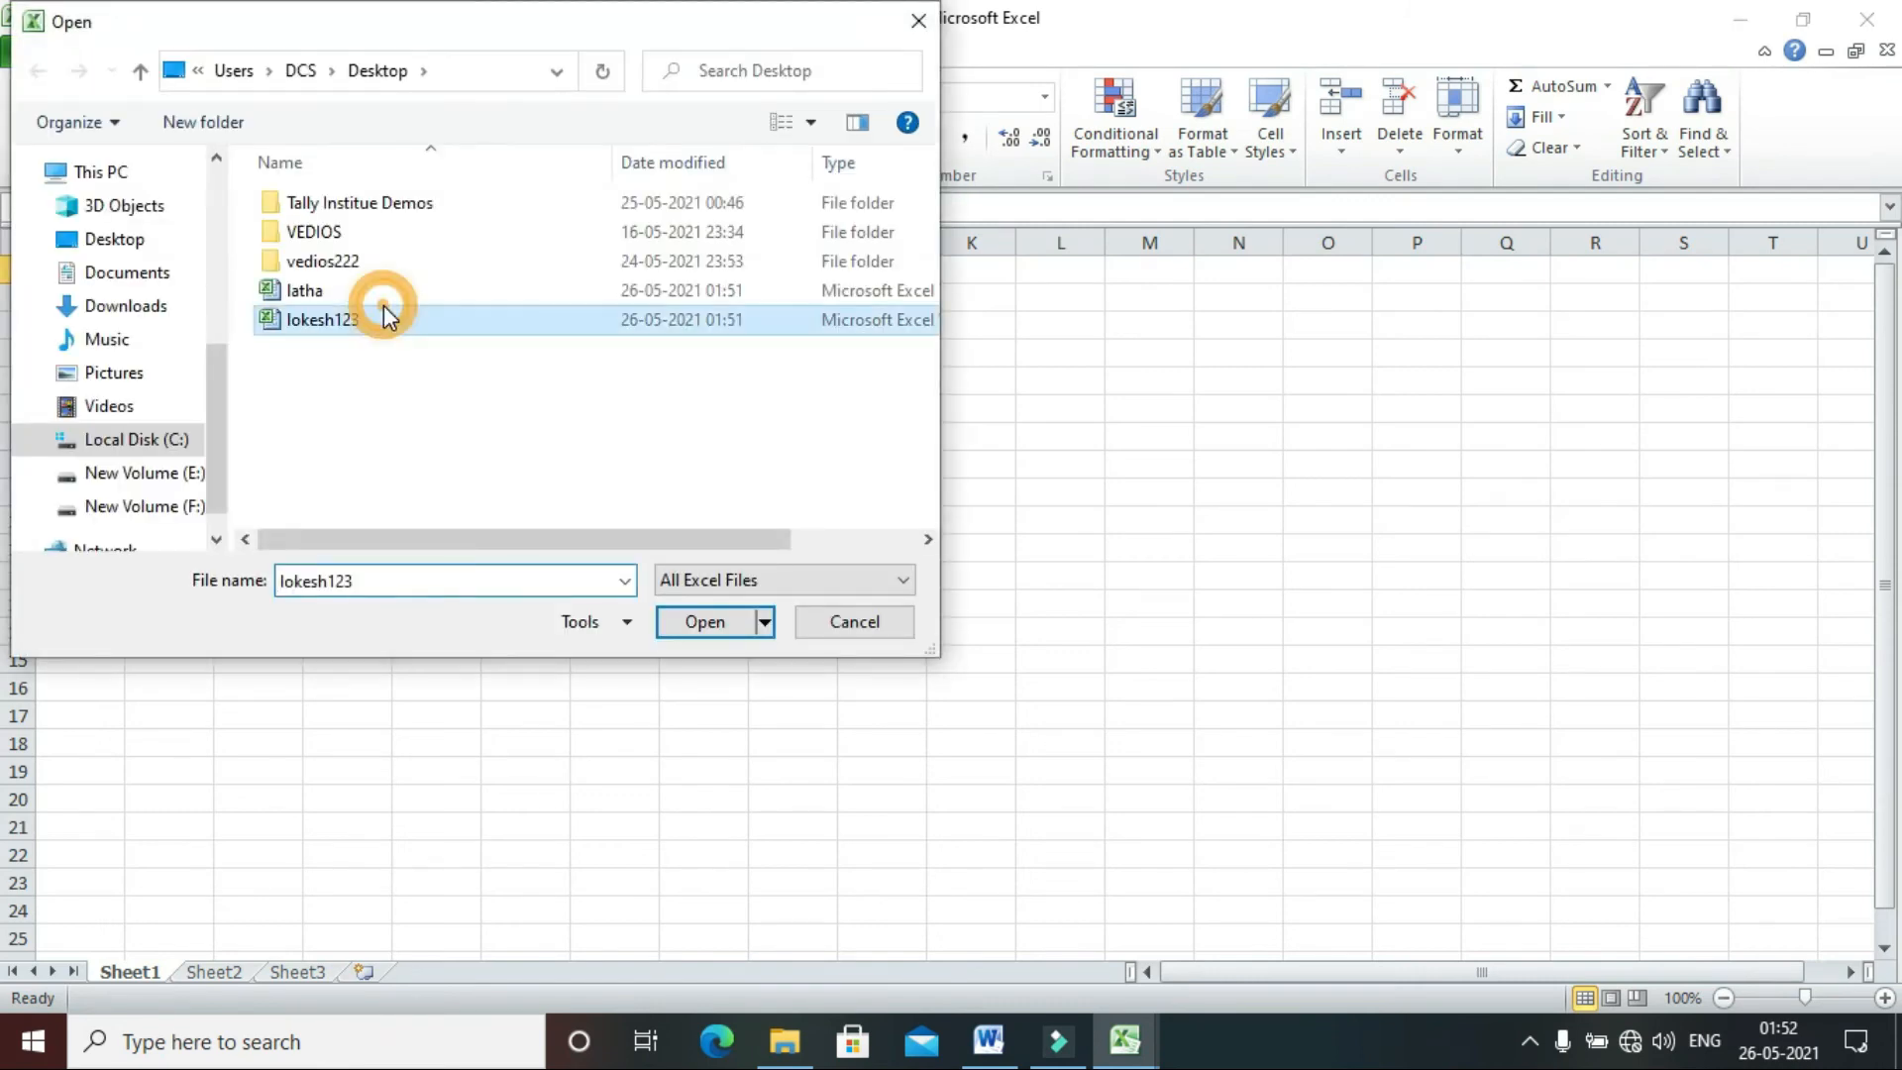
click(721, 609)
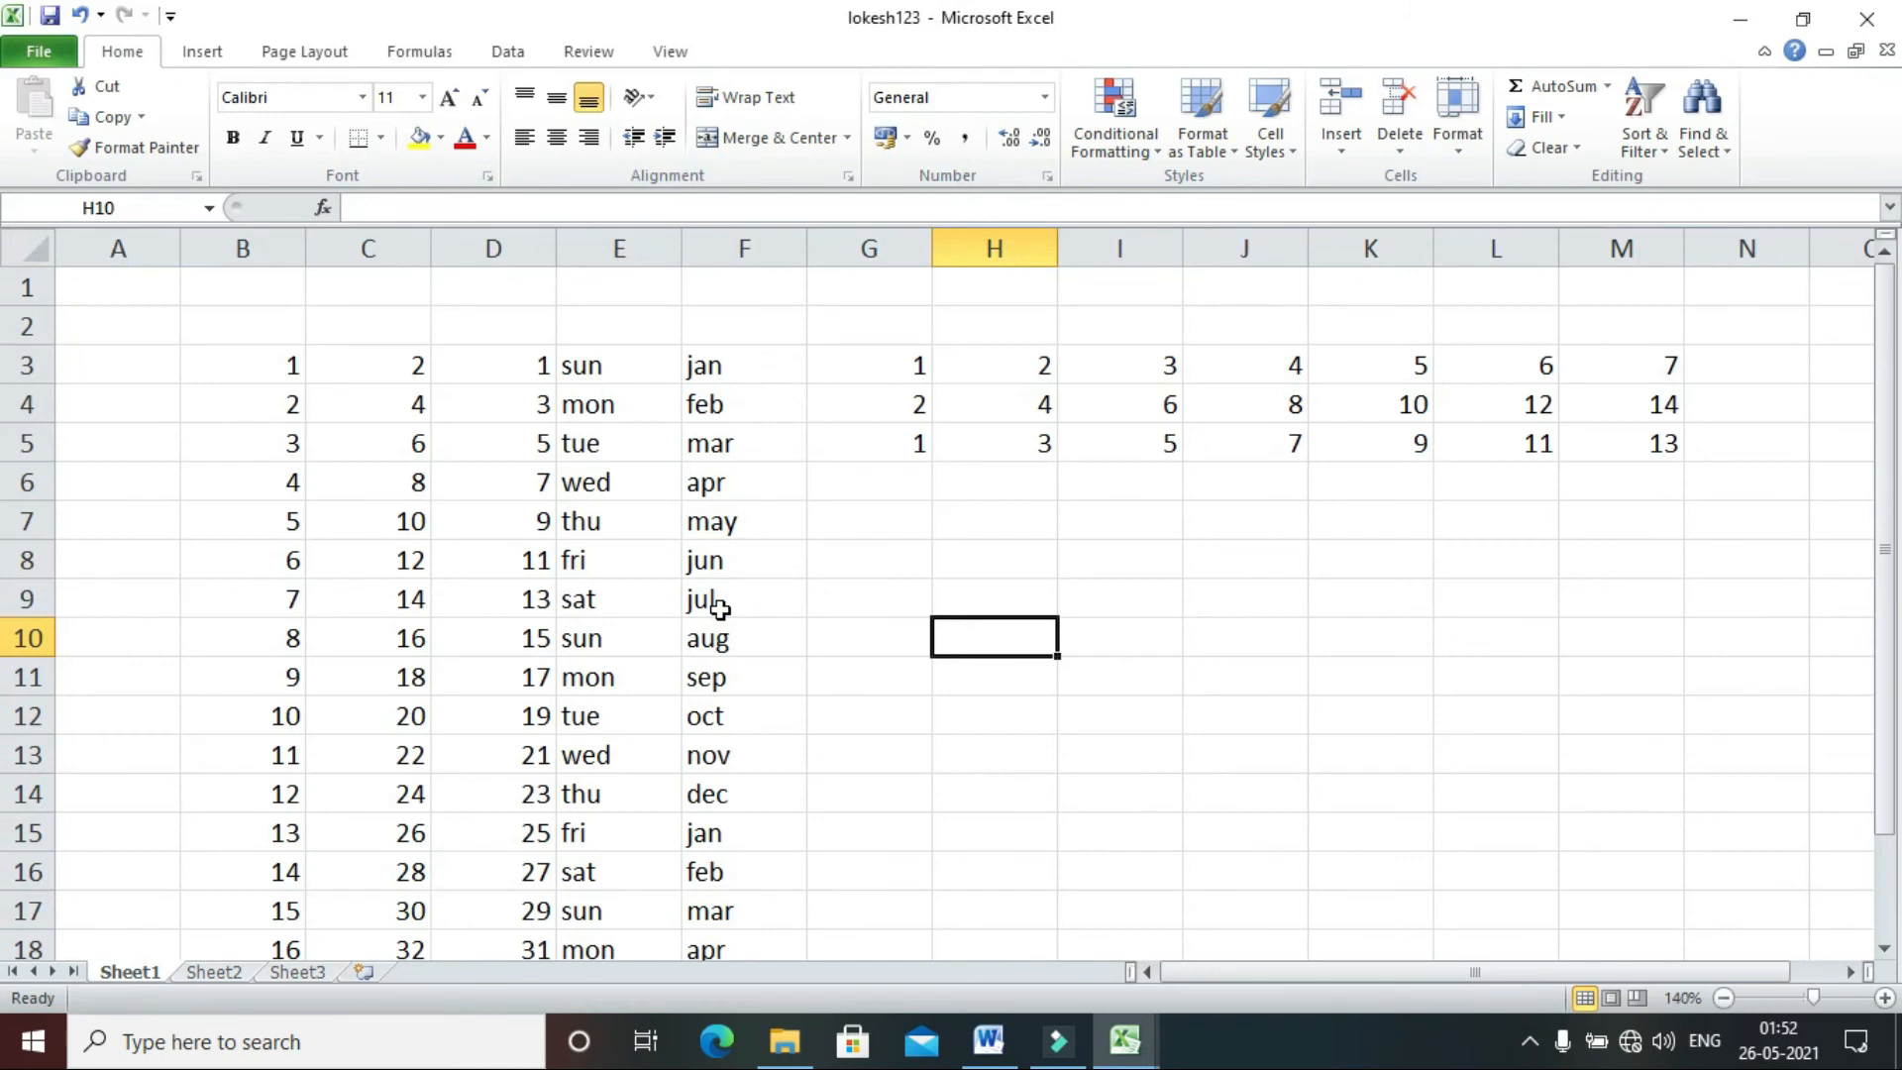
- Apply All Borders to the table of vertical series in cells B3 to F18
click(287, 377)
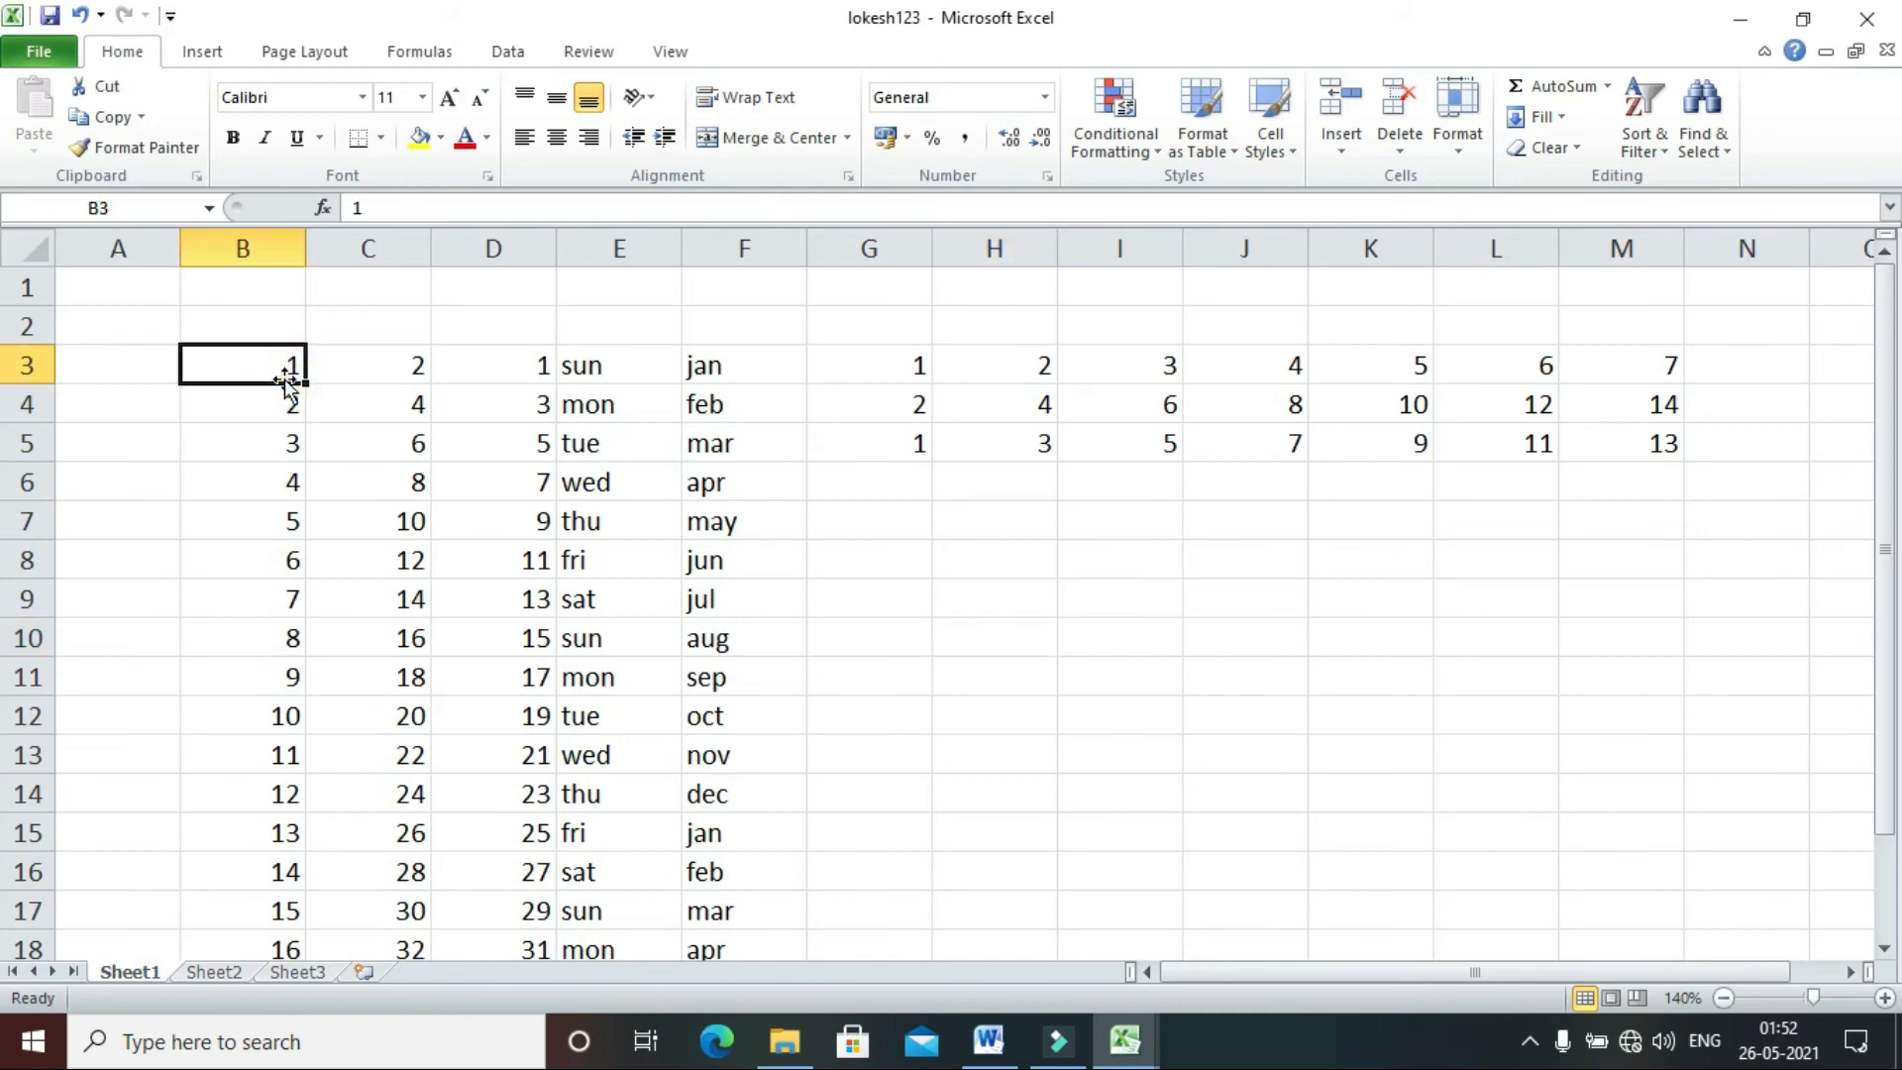
key(shift+Right)
key(shift+Right)
key(shift+Right)
key(shift+Right)
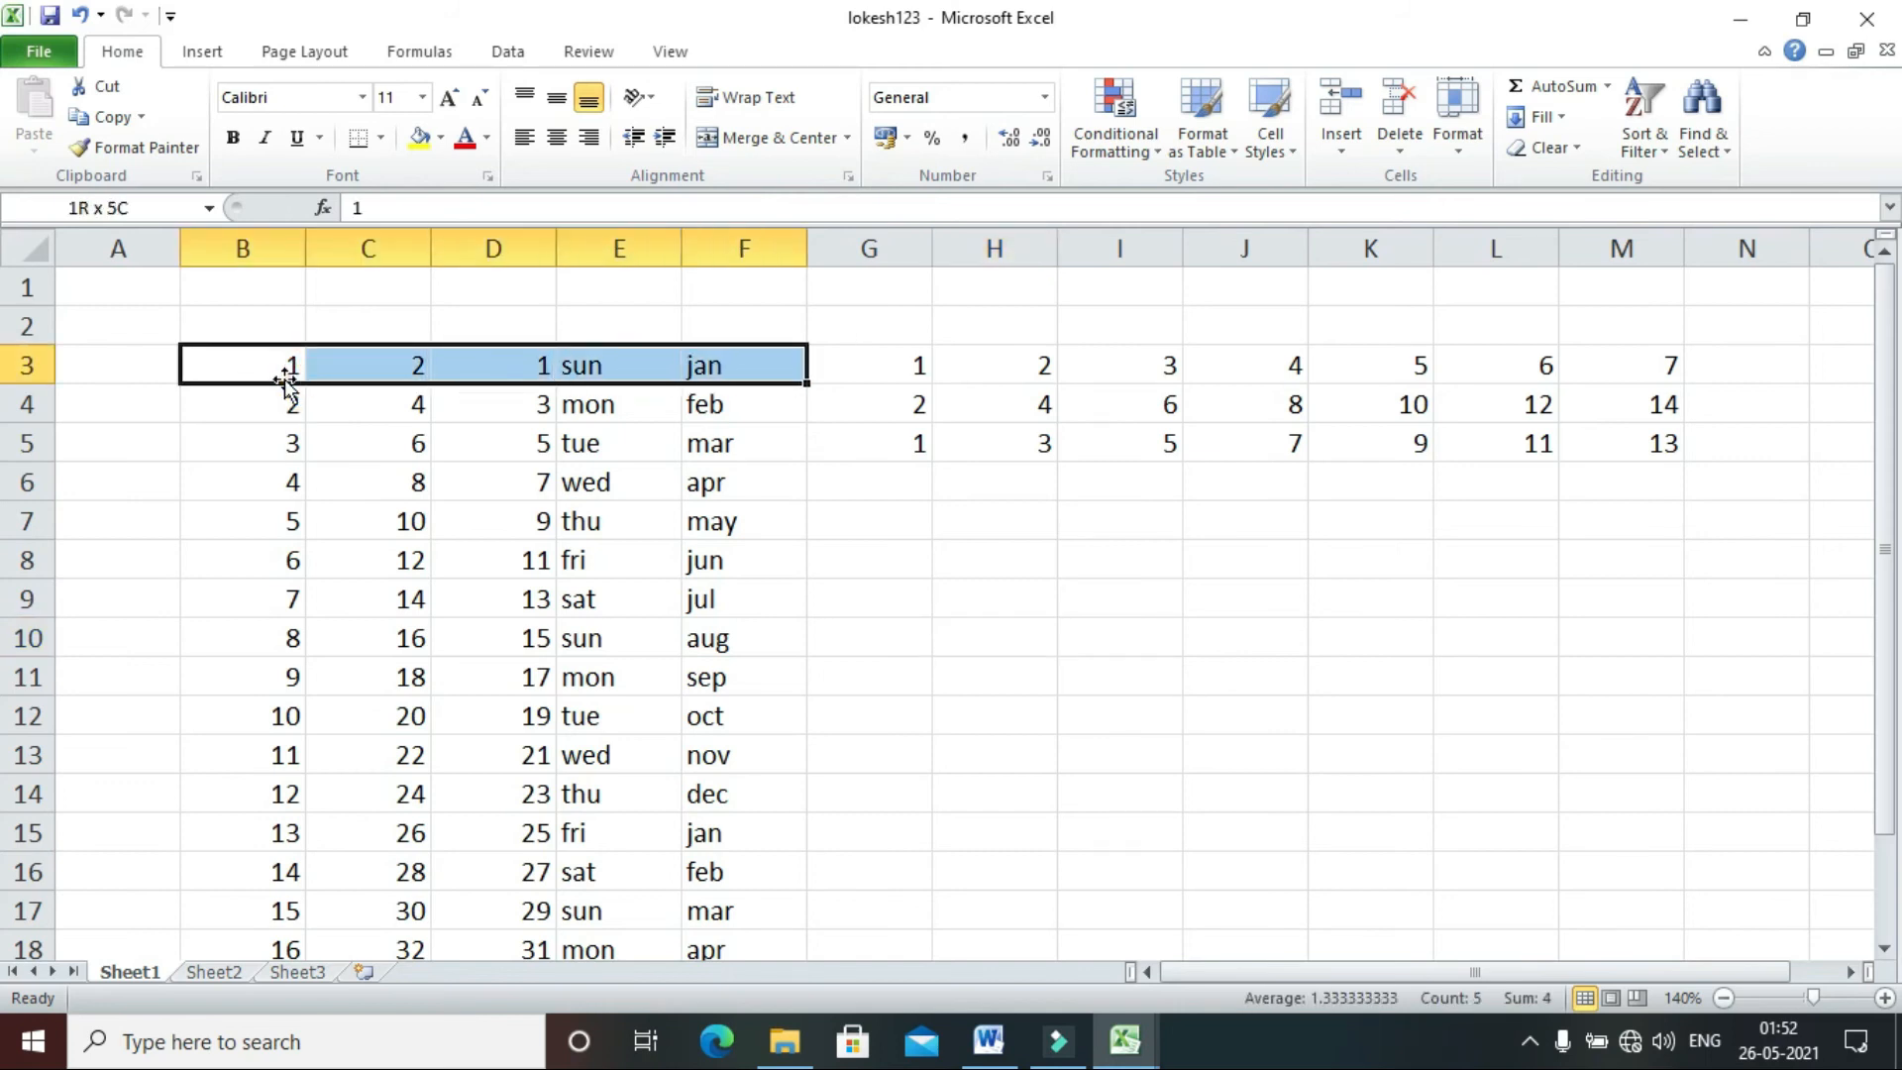
key(shift+Down)
key(shift+Down)
key(shift+Down)
key(shift+Down)
key(shift+Down)
key(shift+Down)
key(shift+Down)
key(shift+Down)
key(shift+Down)
key(shift+Down)
key(shift+Down)
key(shift+Down)
key(shift+Down)
key(shift+Down)
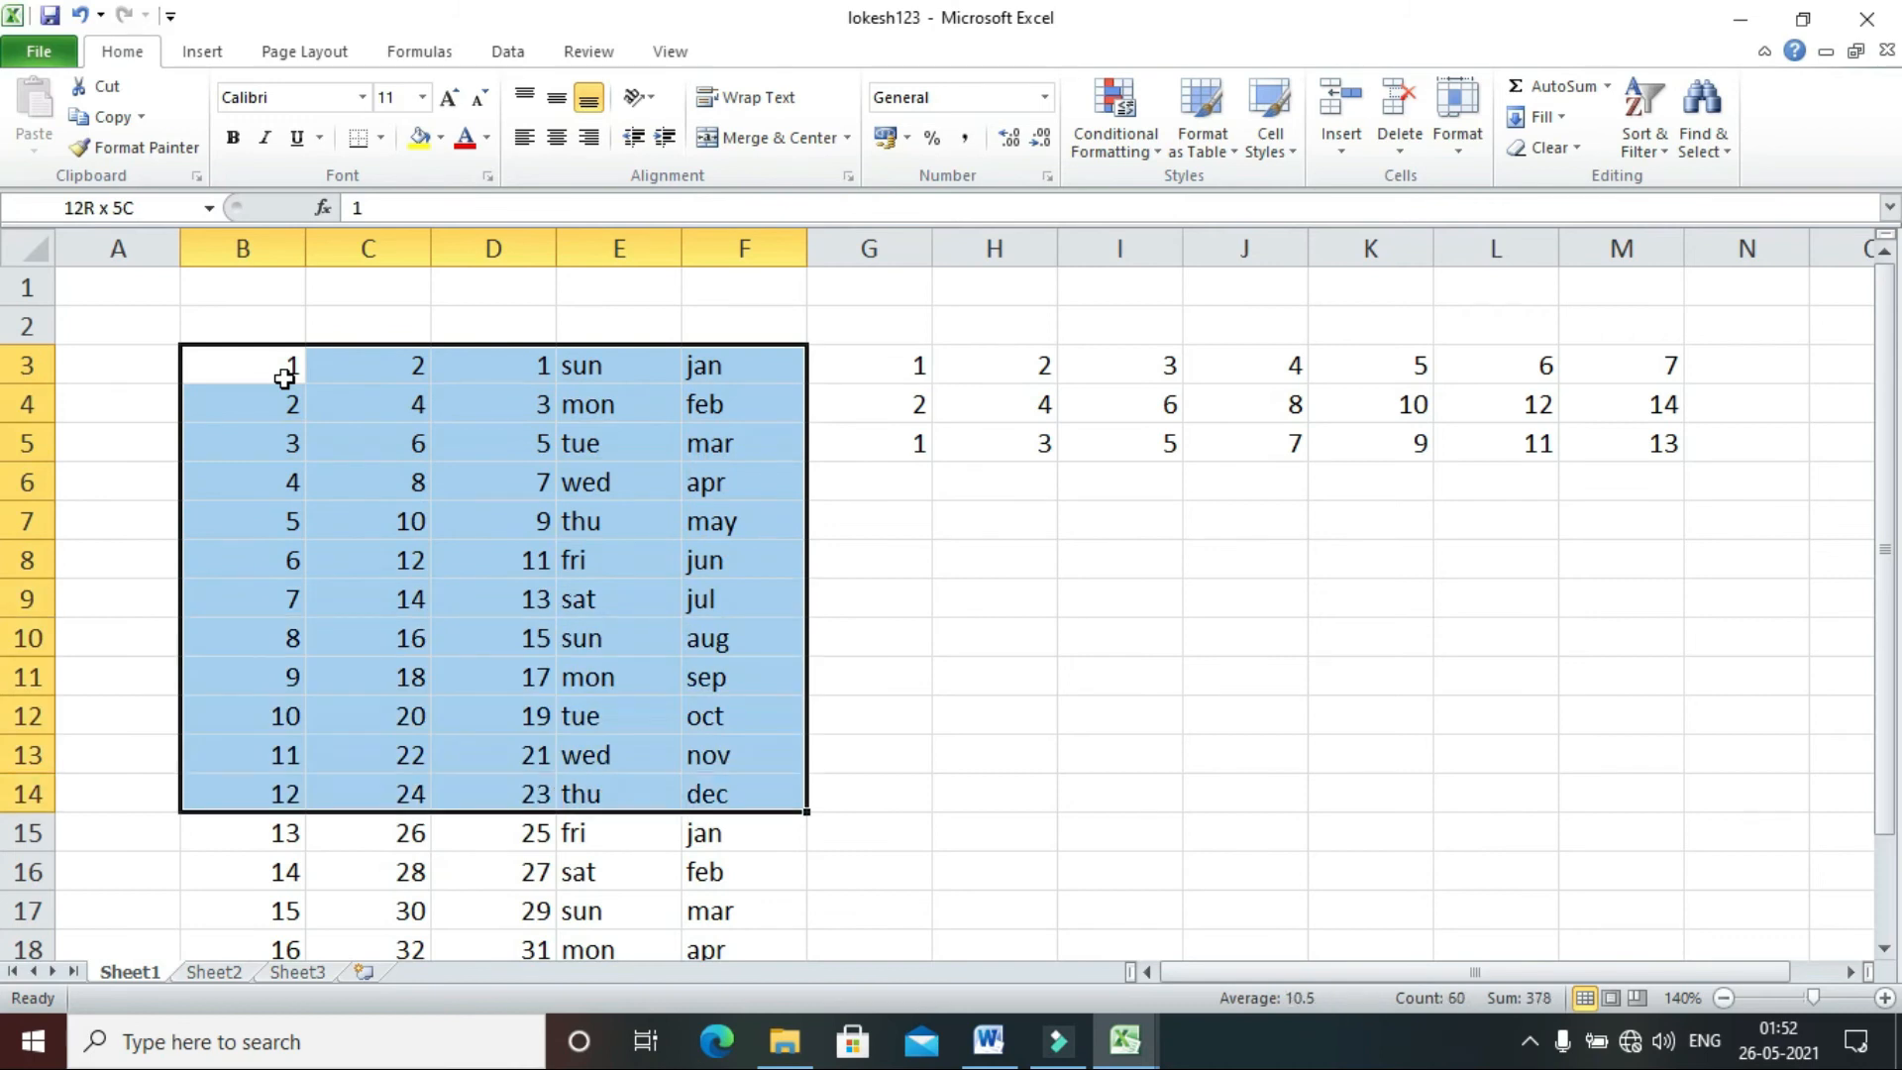
key(shift+Down)
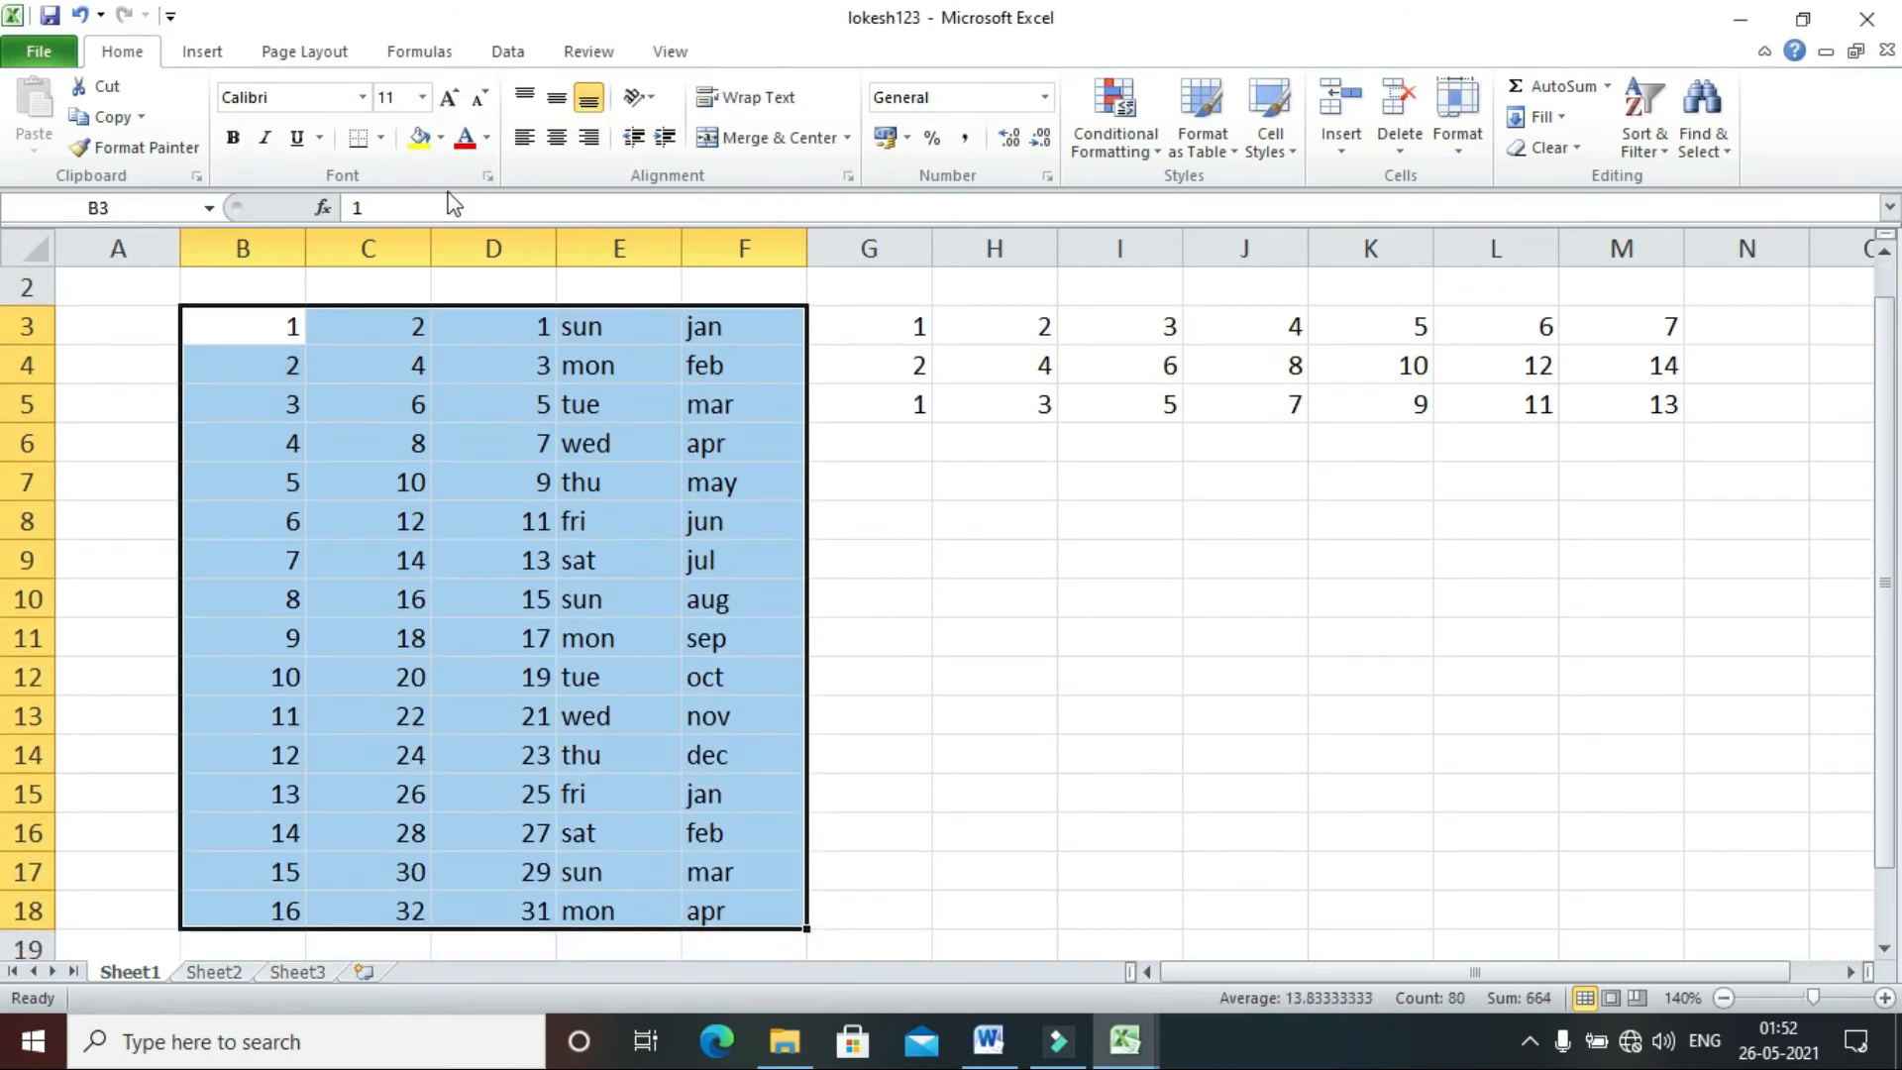
click(380, 138)
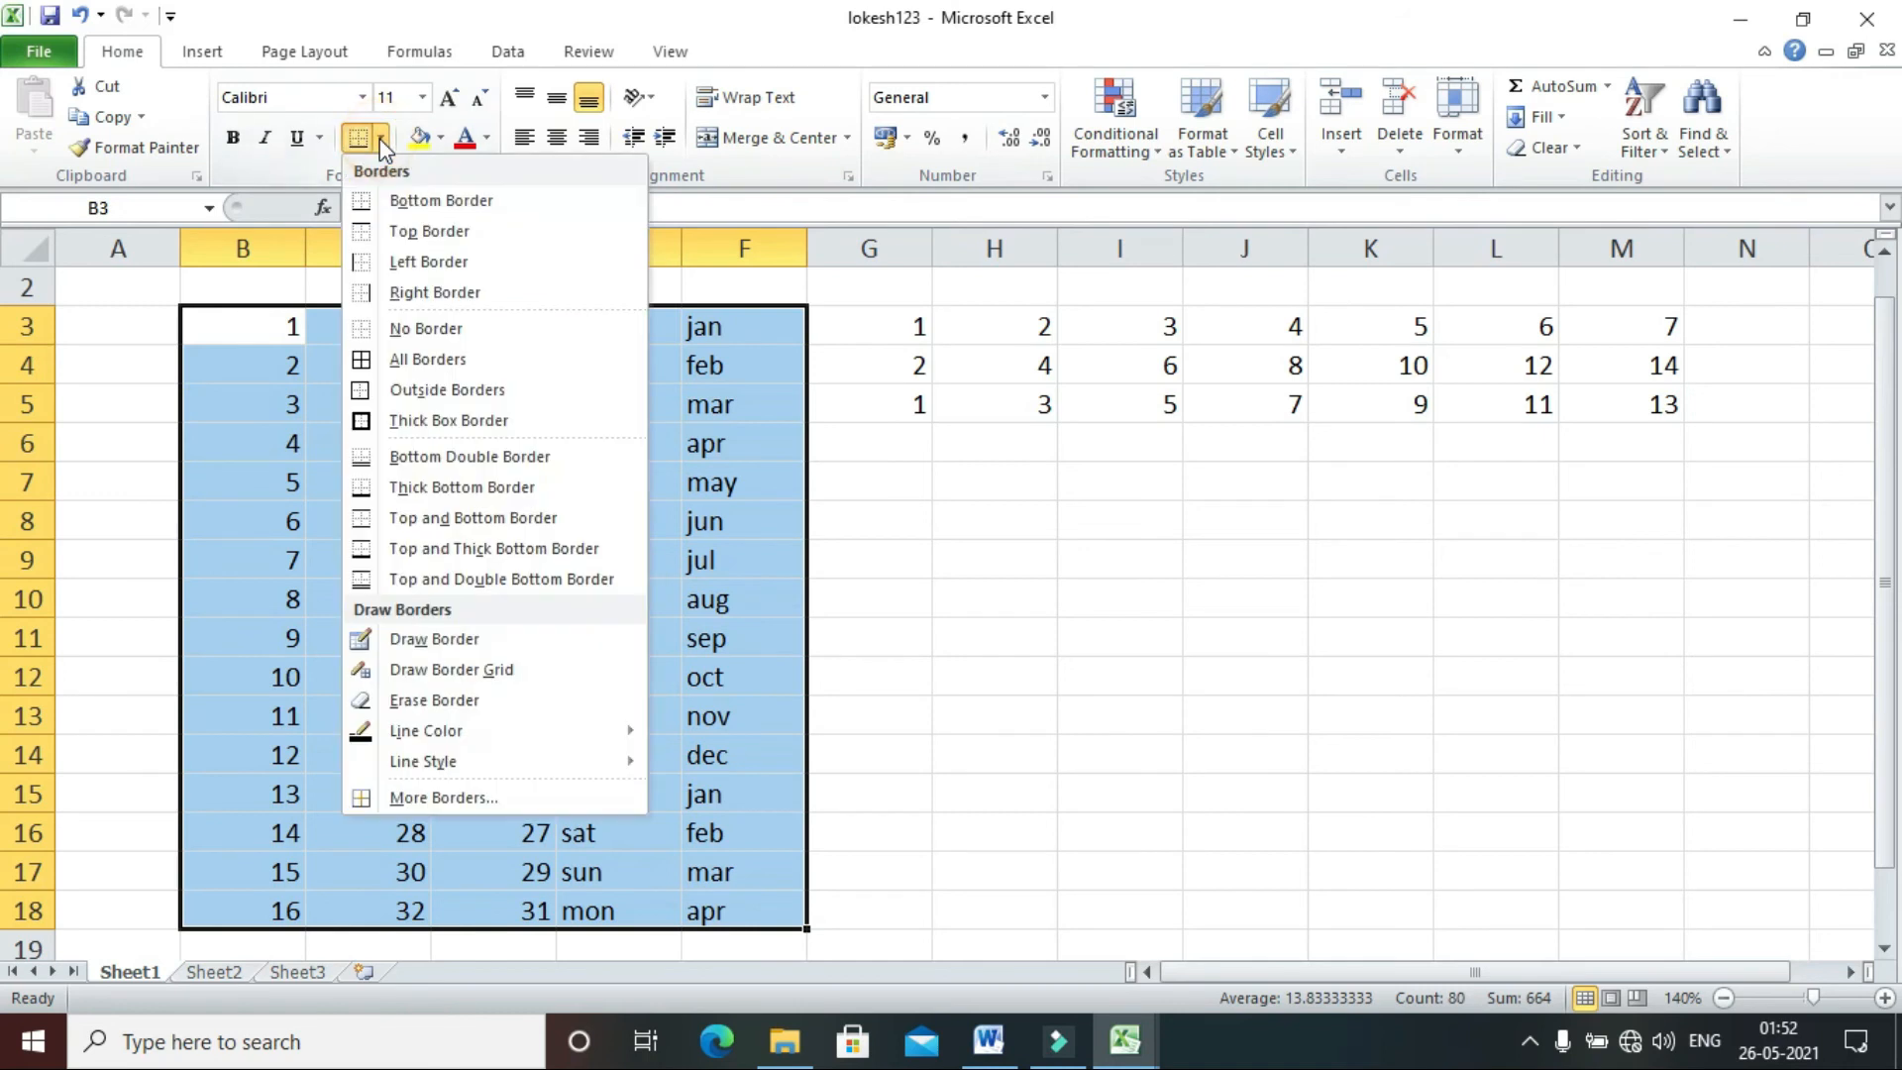
click(444, 360)
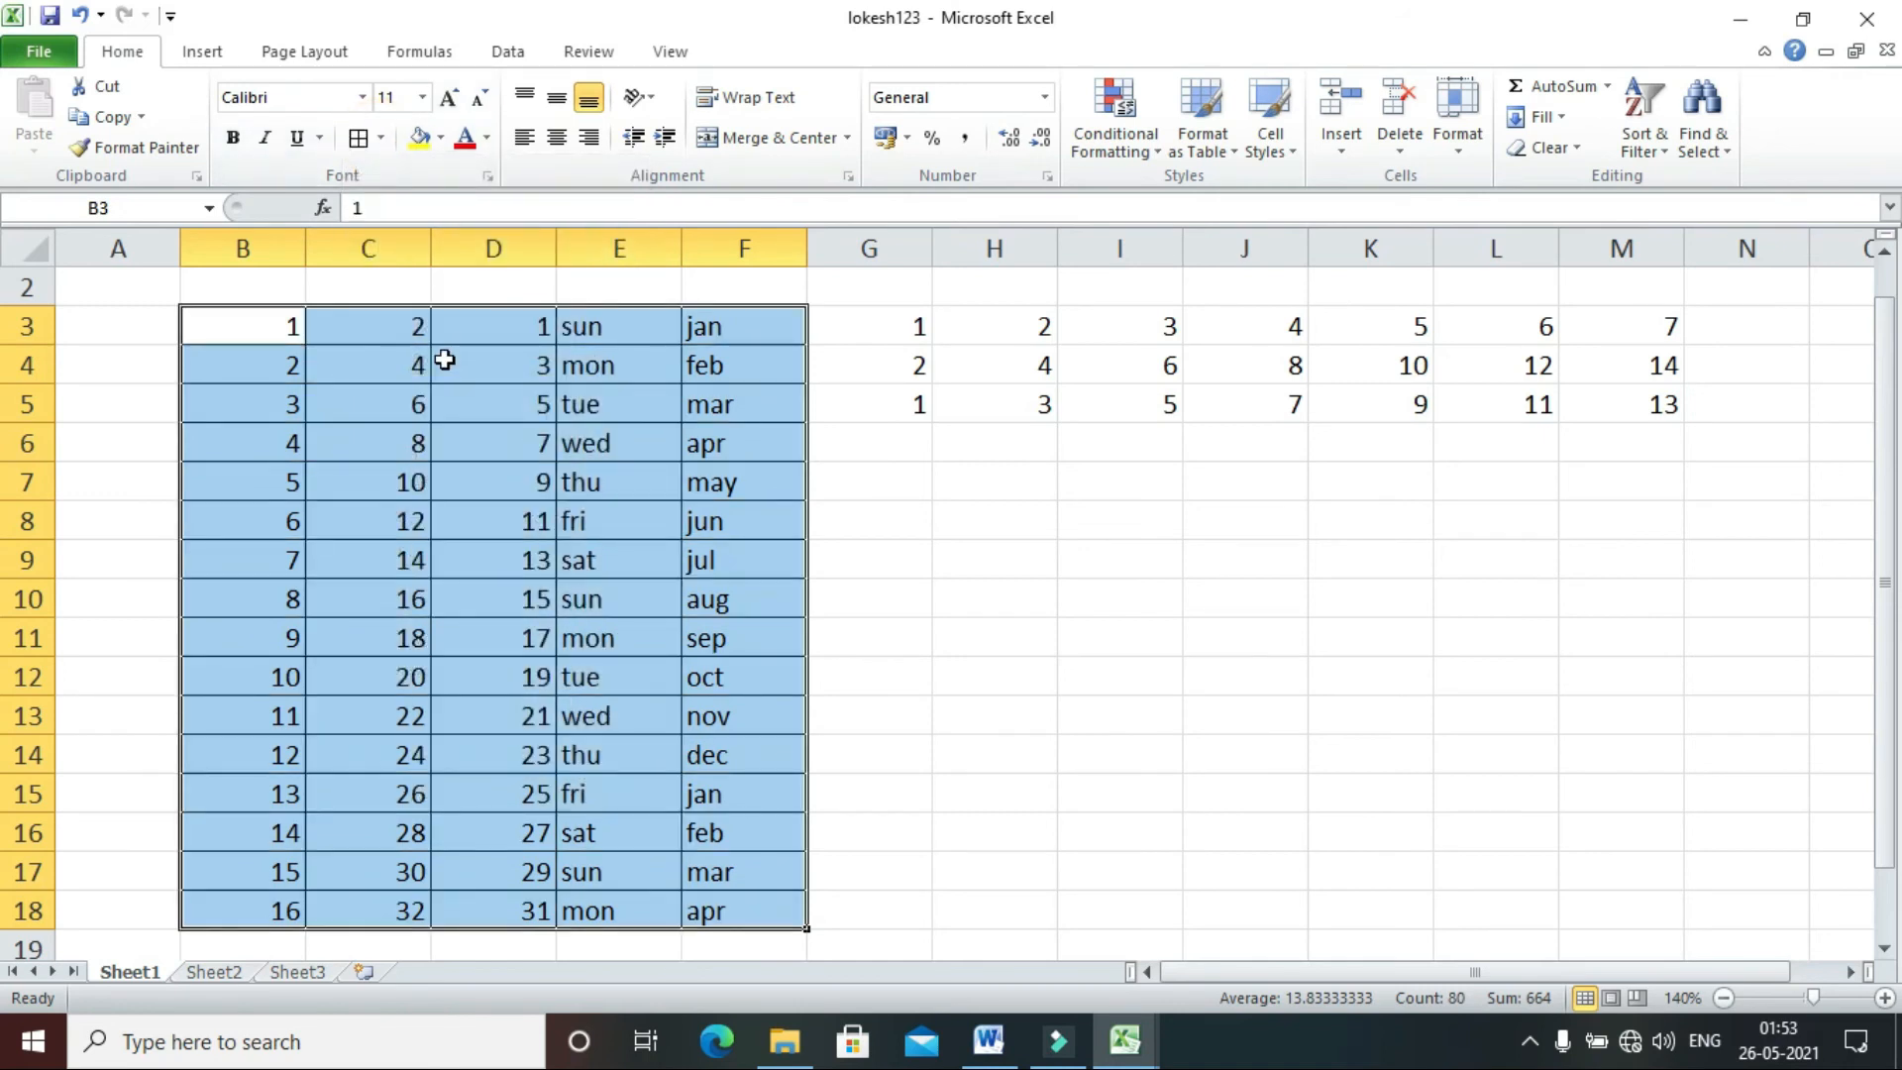
click(1035, 515)
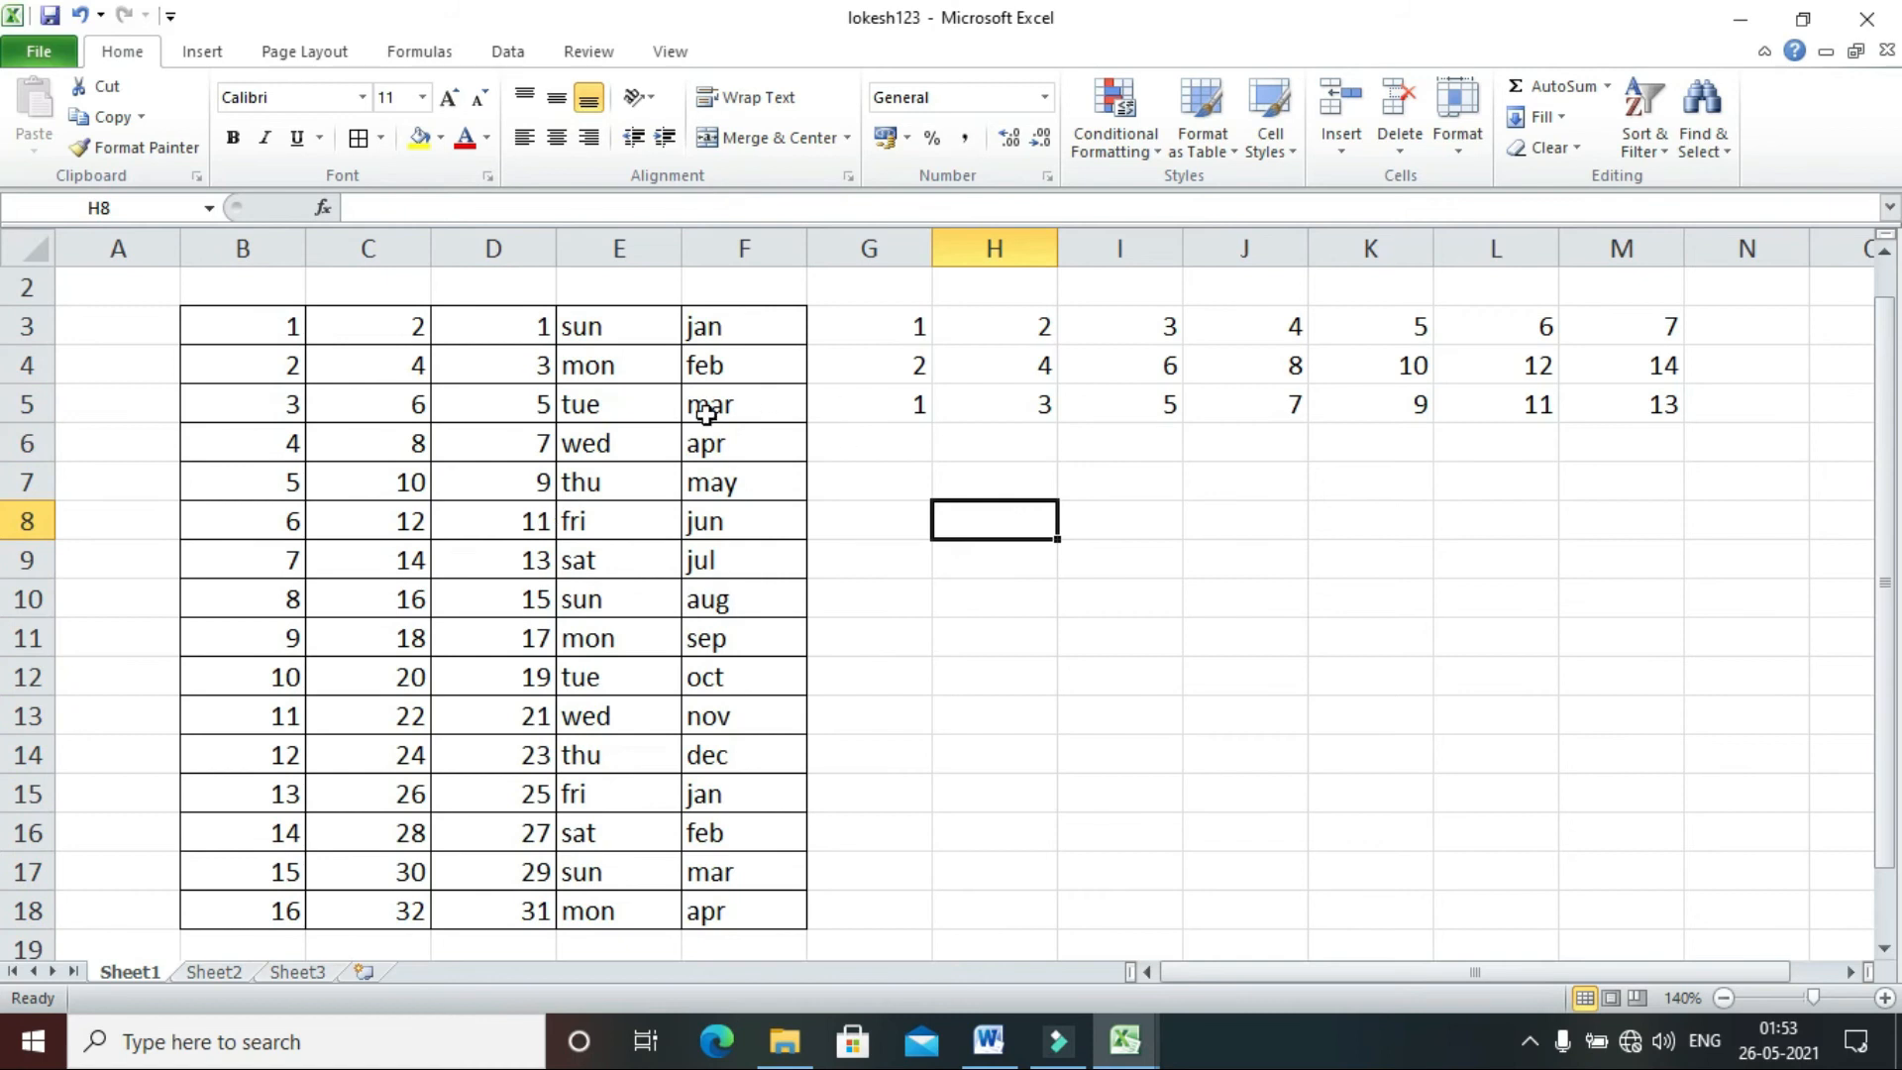
- Check how the bordered table looks in the print preview and return to the worksheet
click(31, 61)
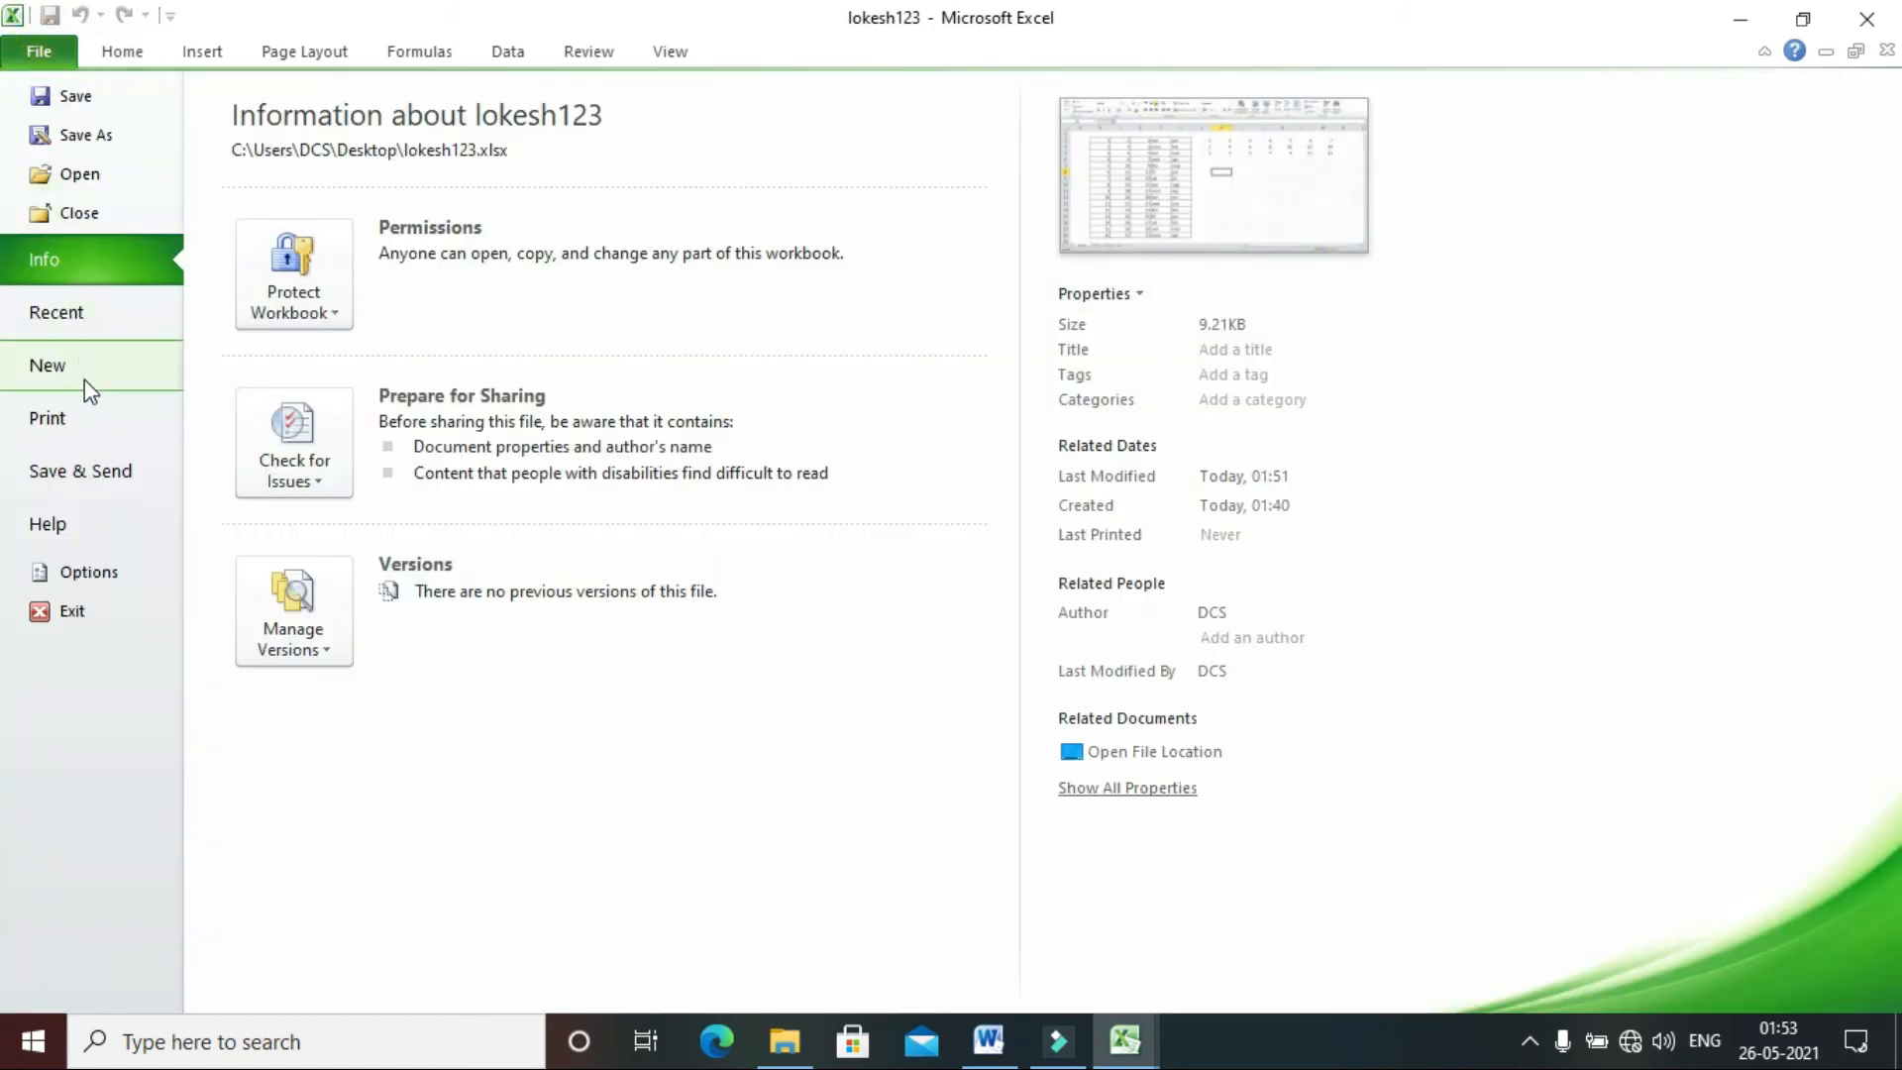
click(86, 417)
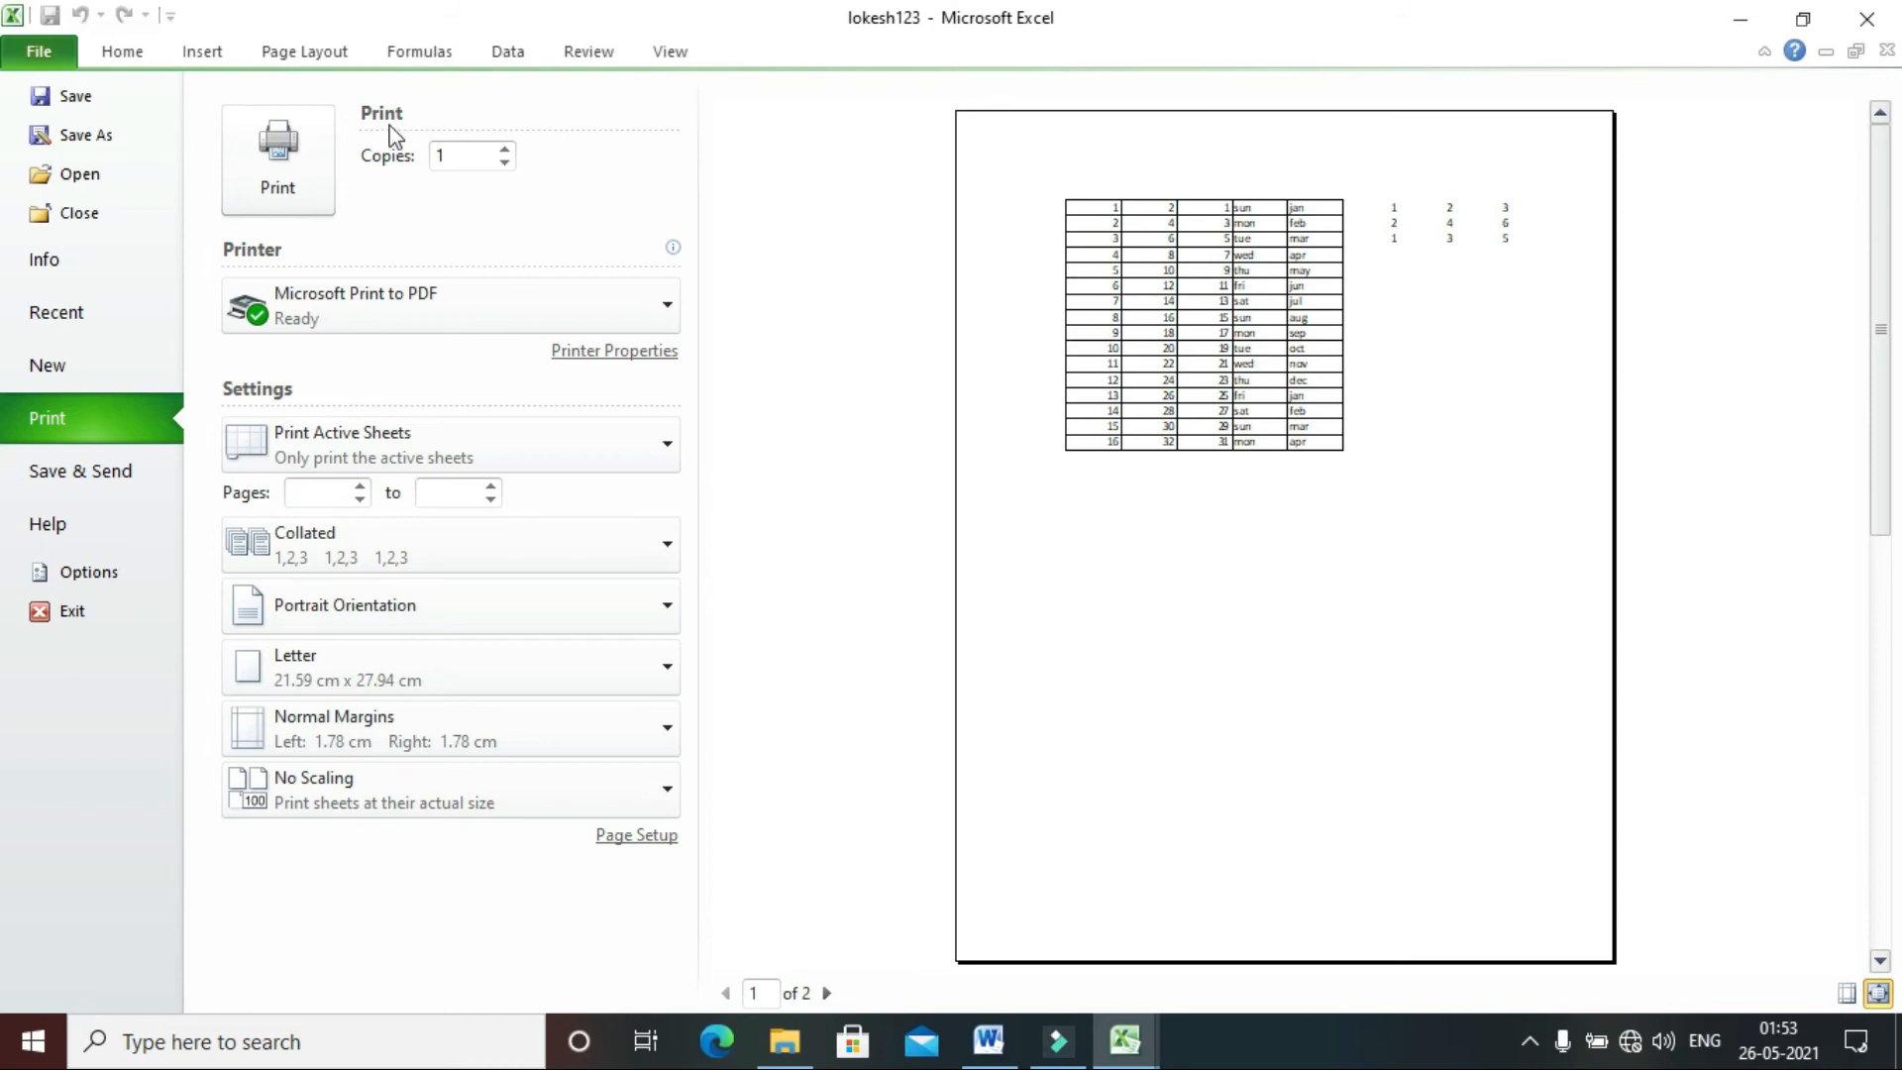
key(Escape)
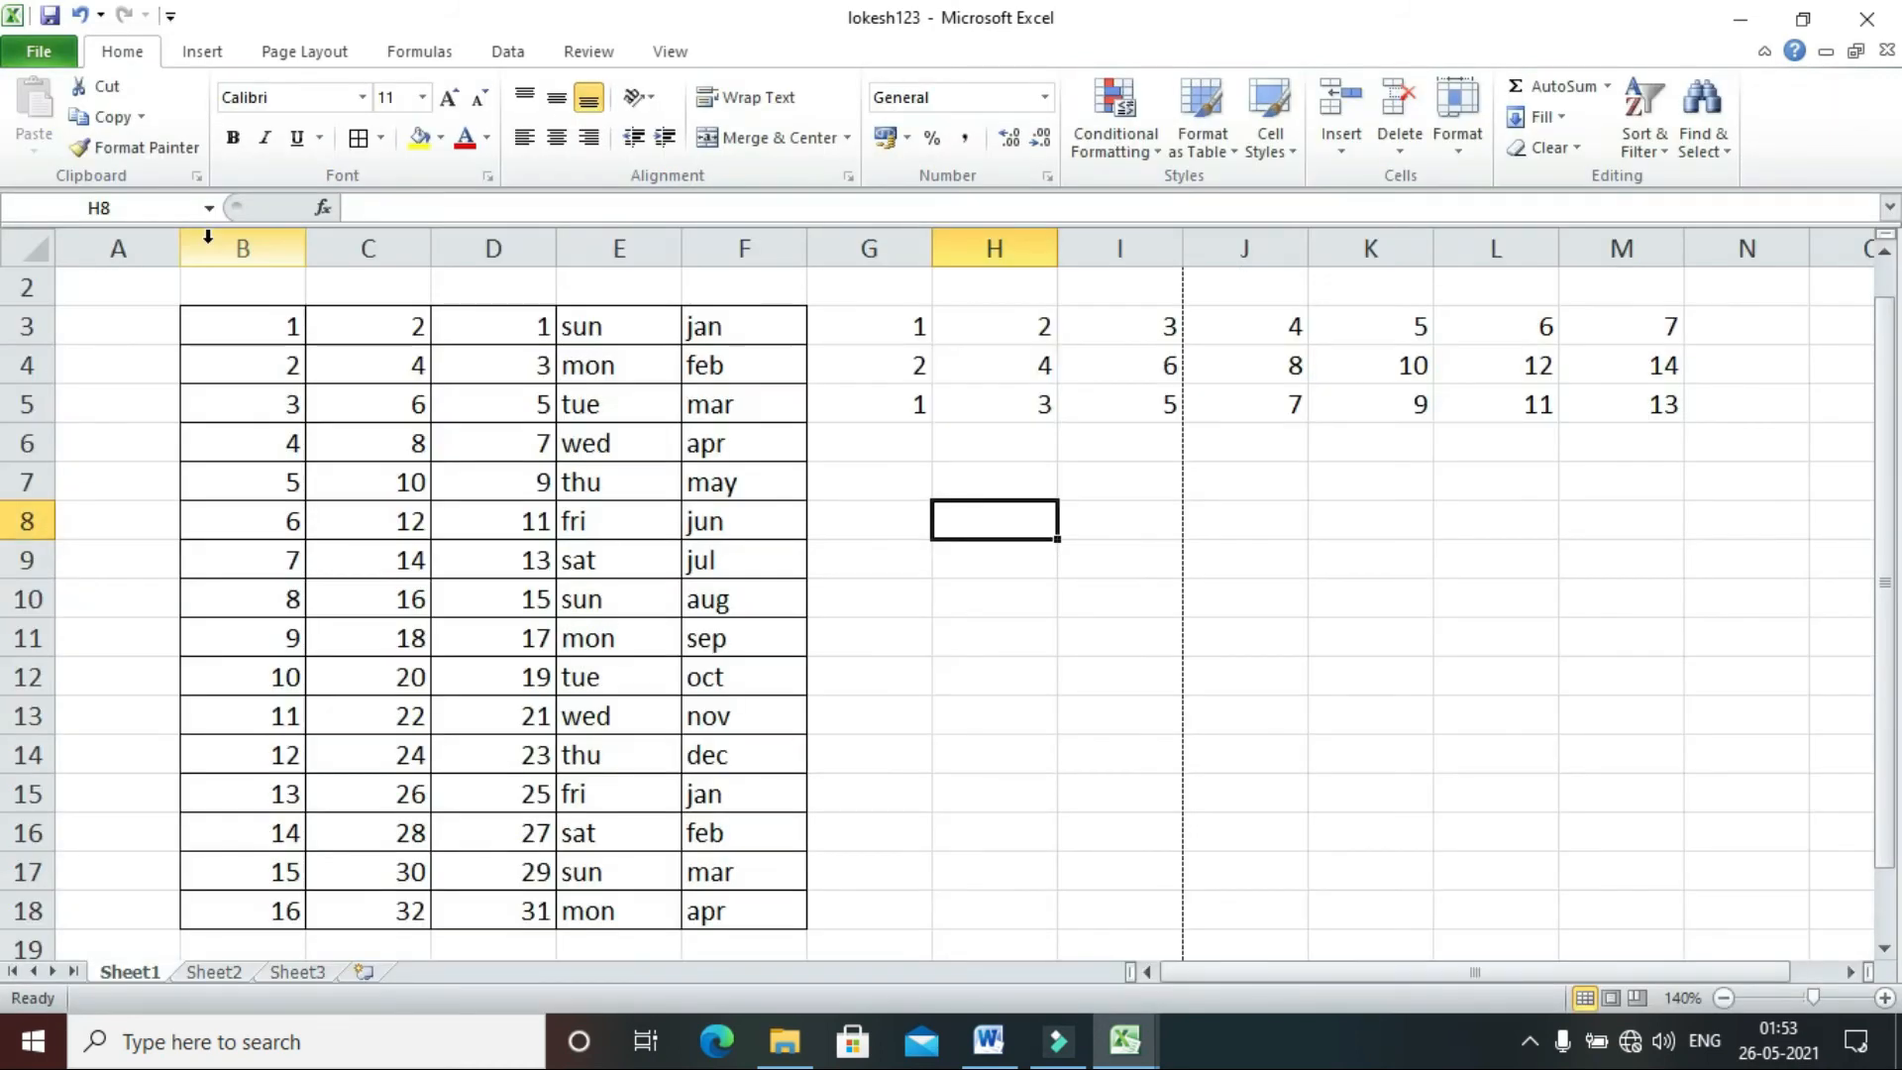
- Remove all borders from the table of vertical series in cells B3 to F18 with No Border
click(250, 319)
drag(250, 319, 756, 910)
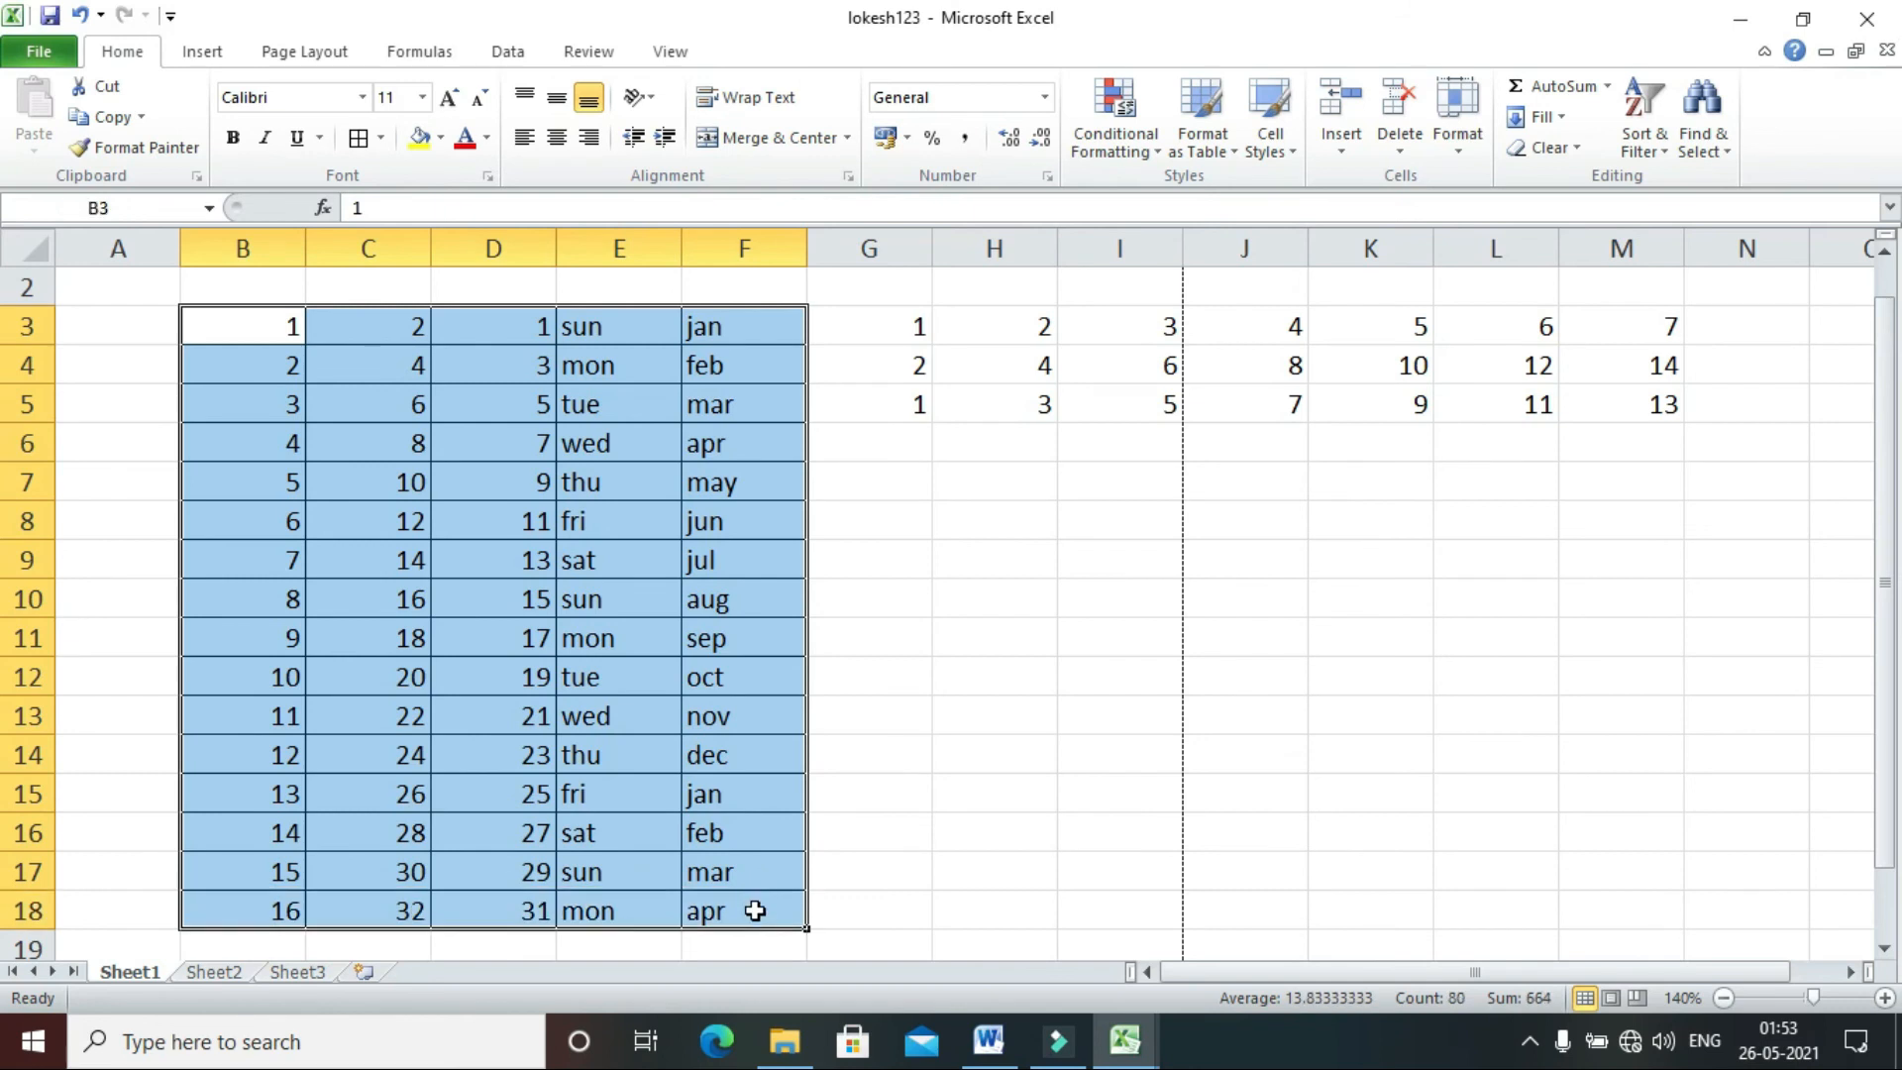
click(378, 144)
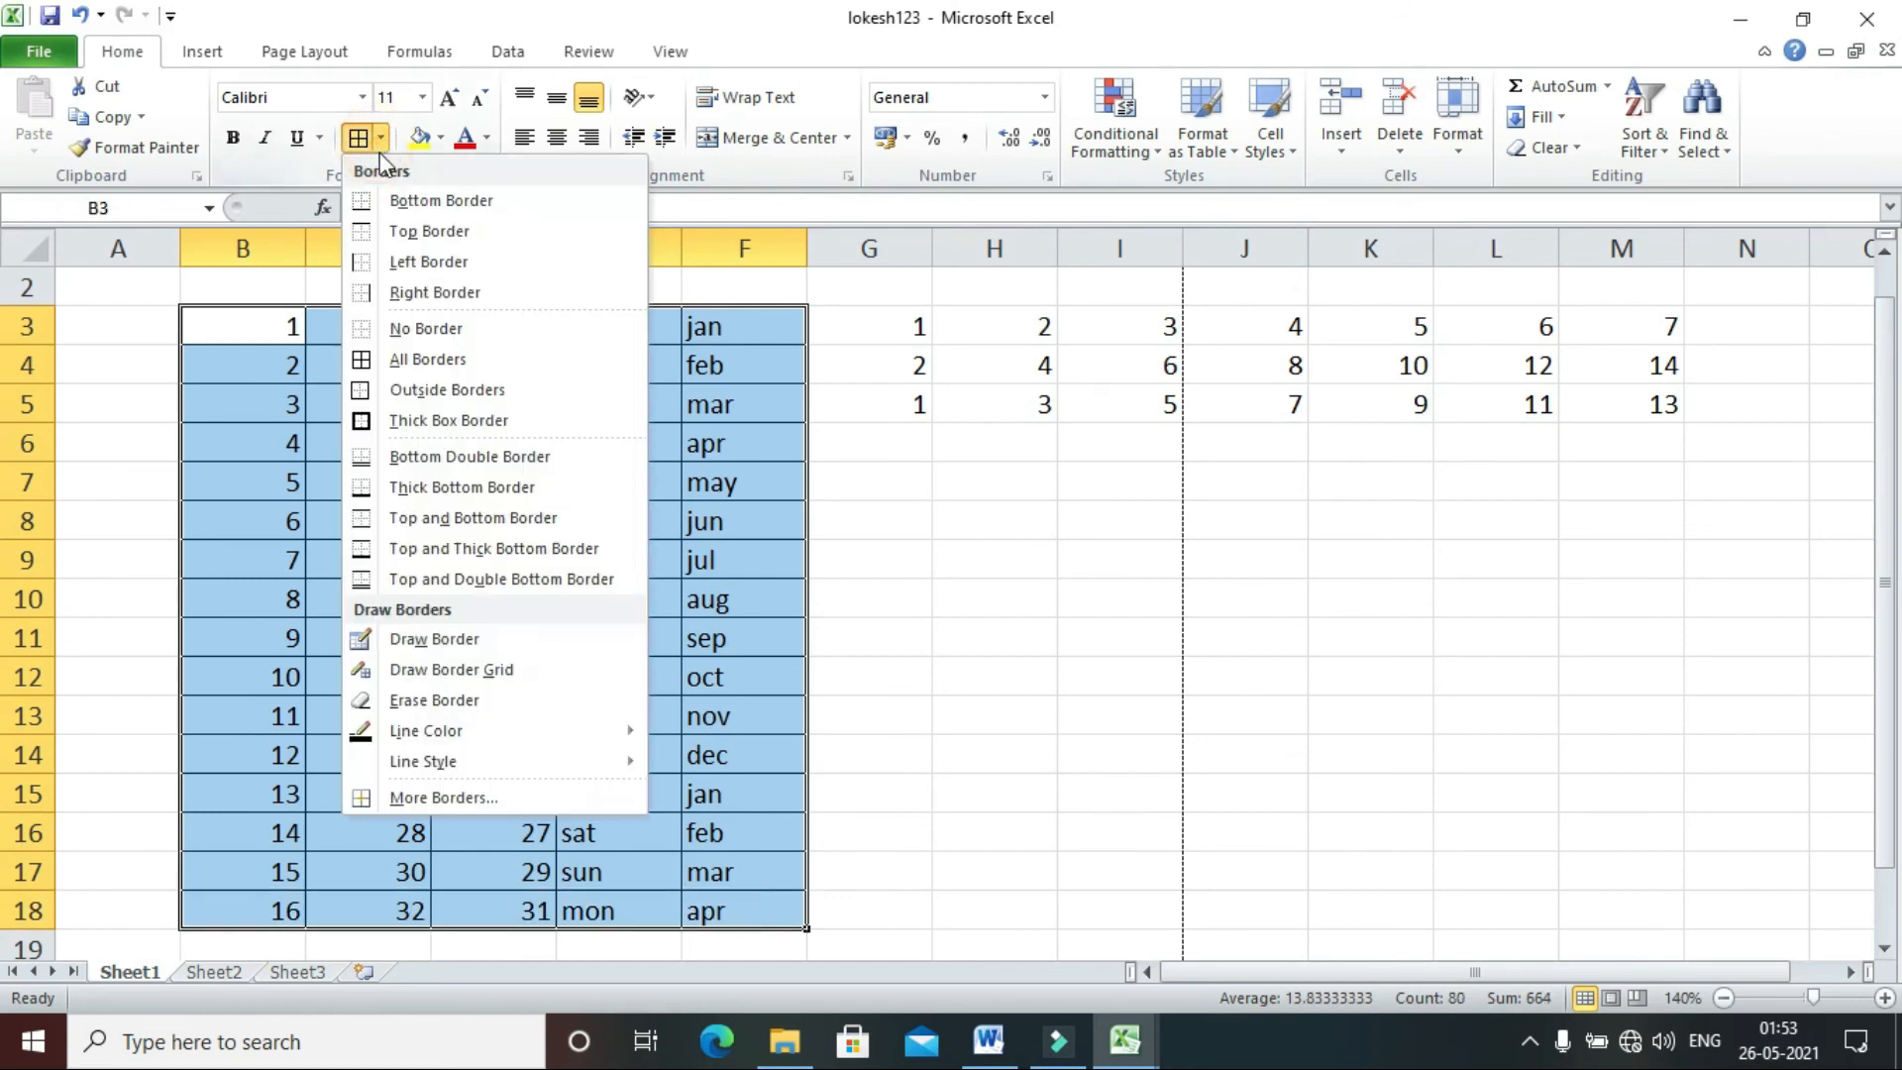
click(452, 329)
click(900, 589)
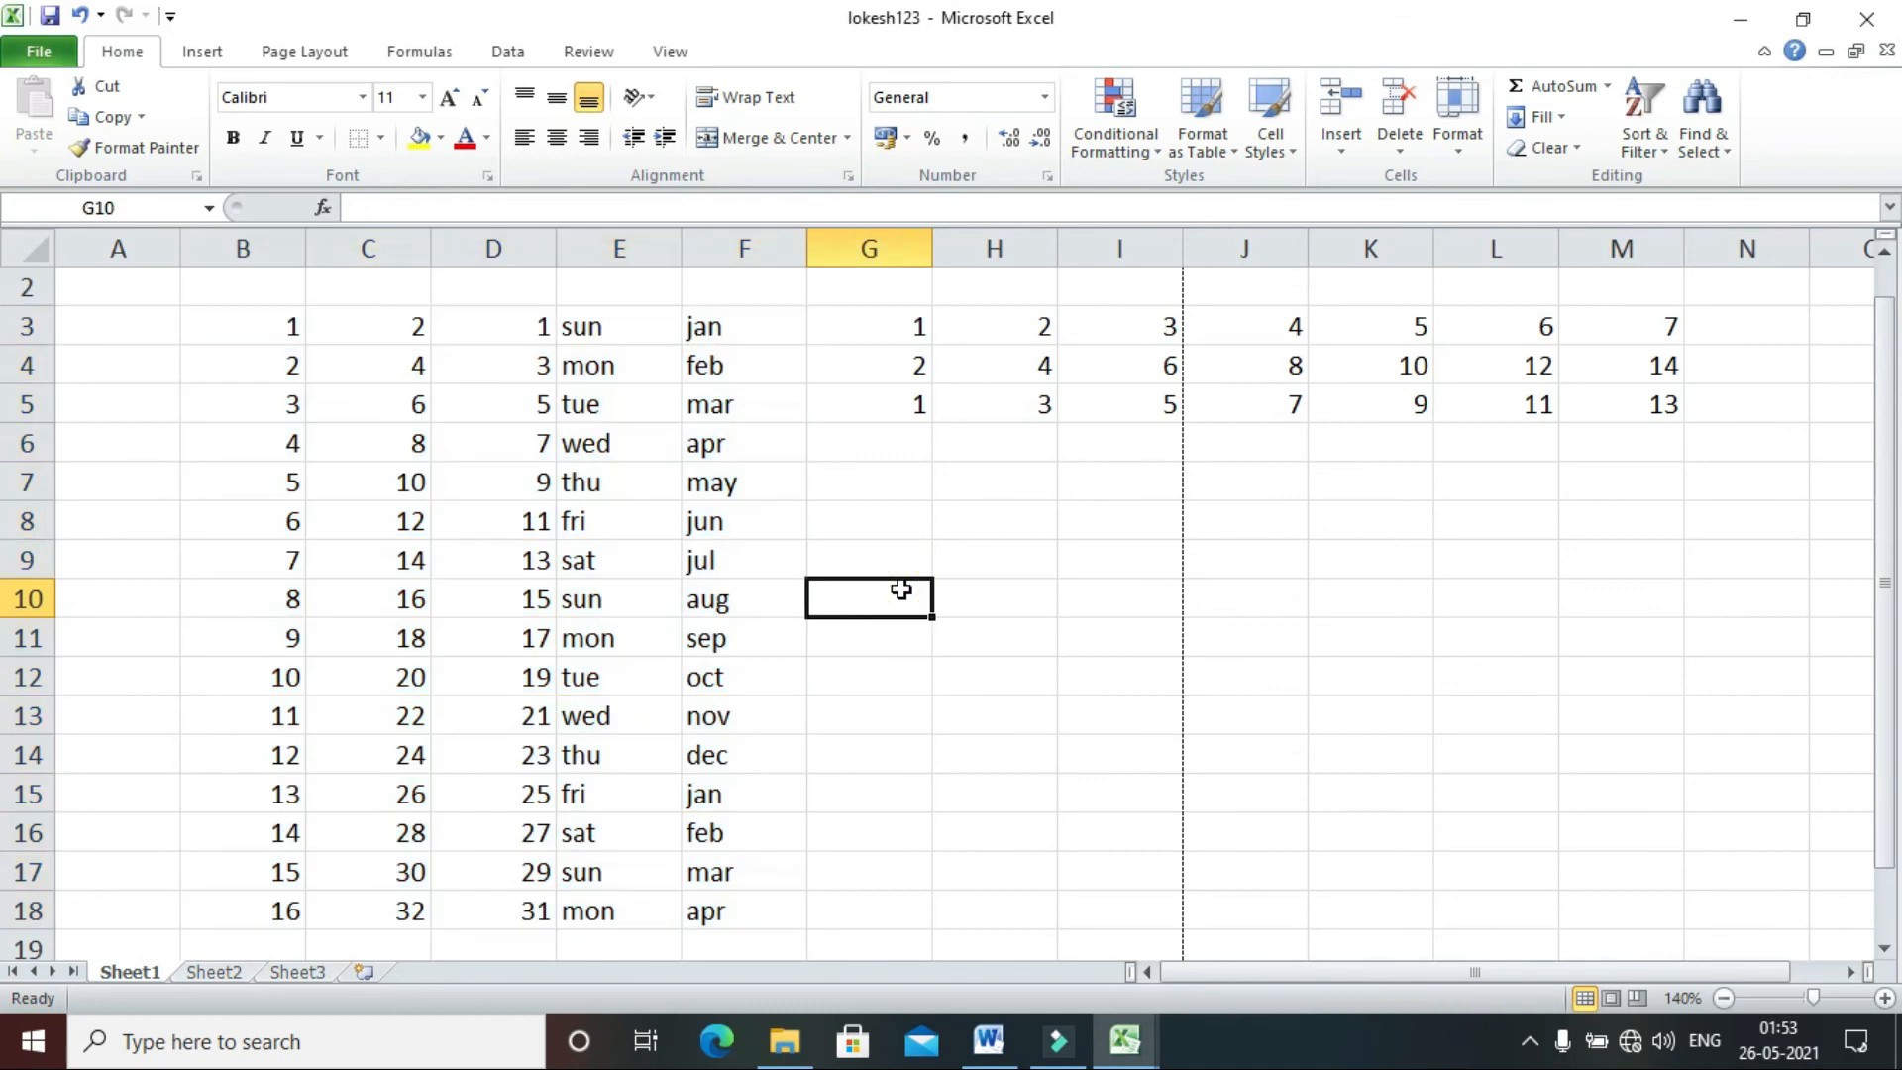
- Close the workbook with its changes saved and exit Excel
click(42, 56)
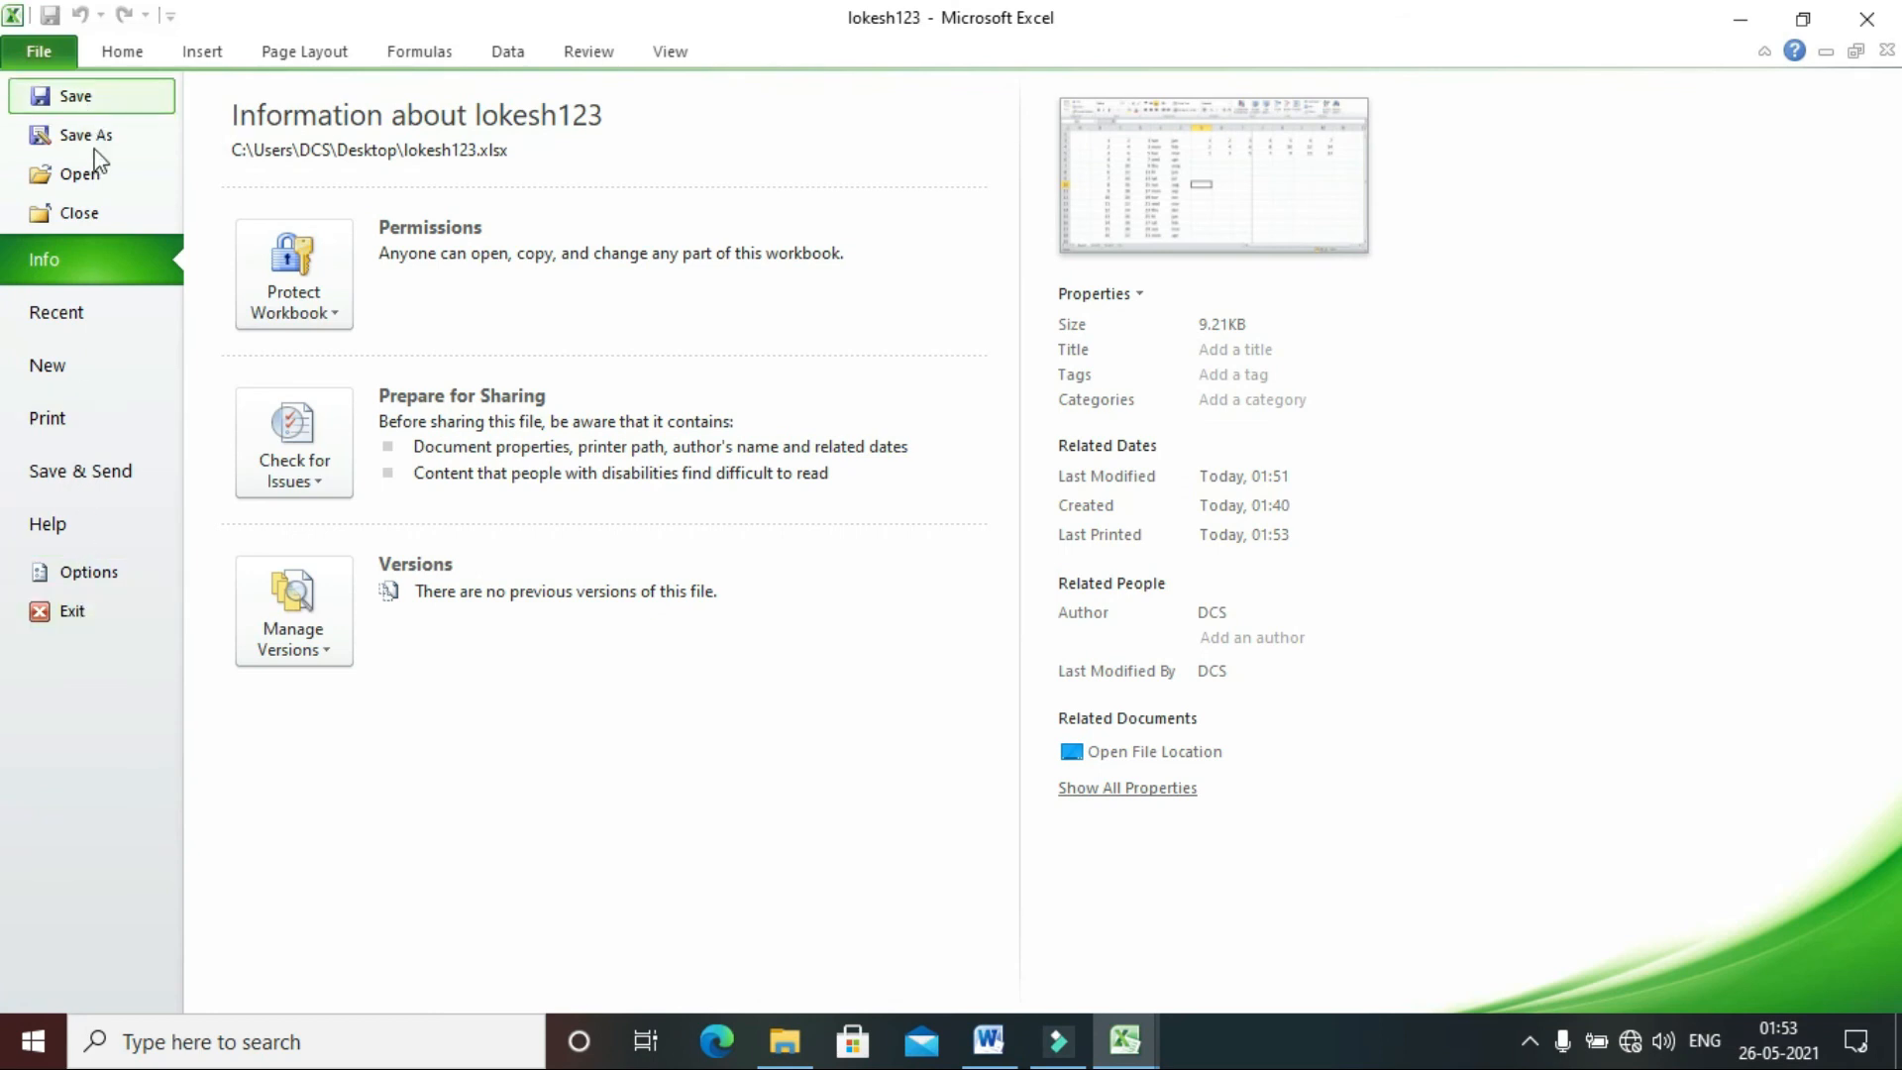
click(98, 210)
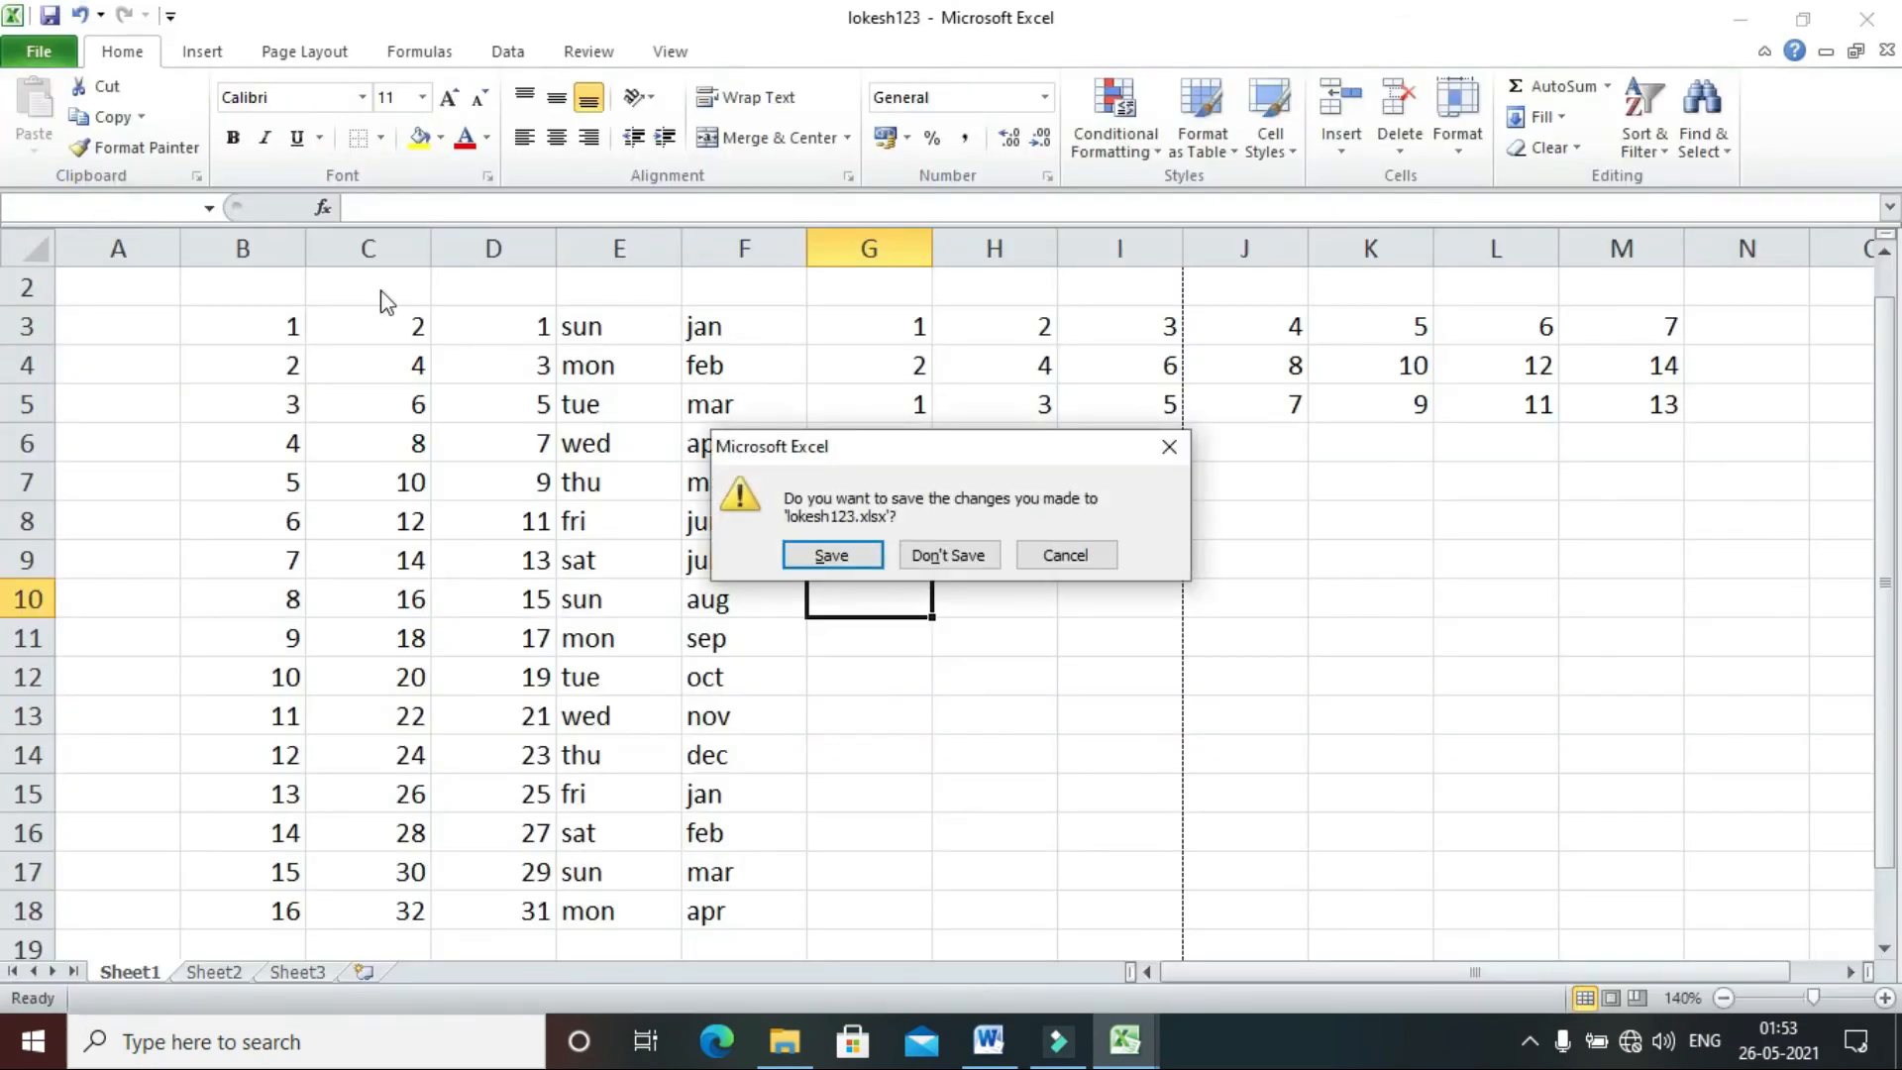
click(862, 545)
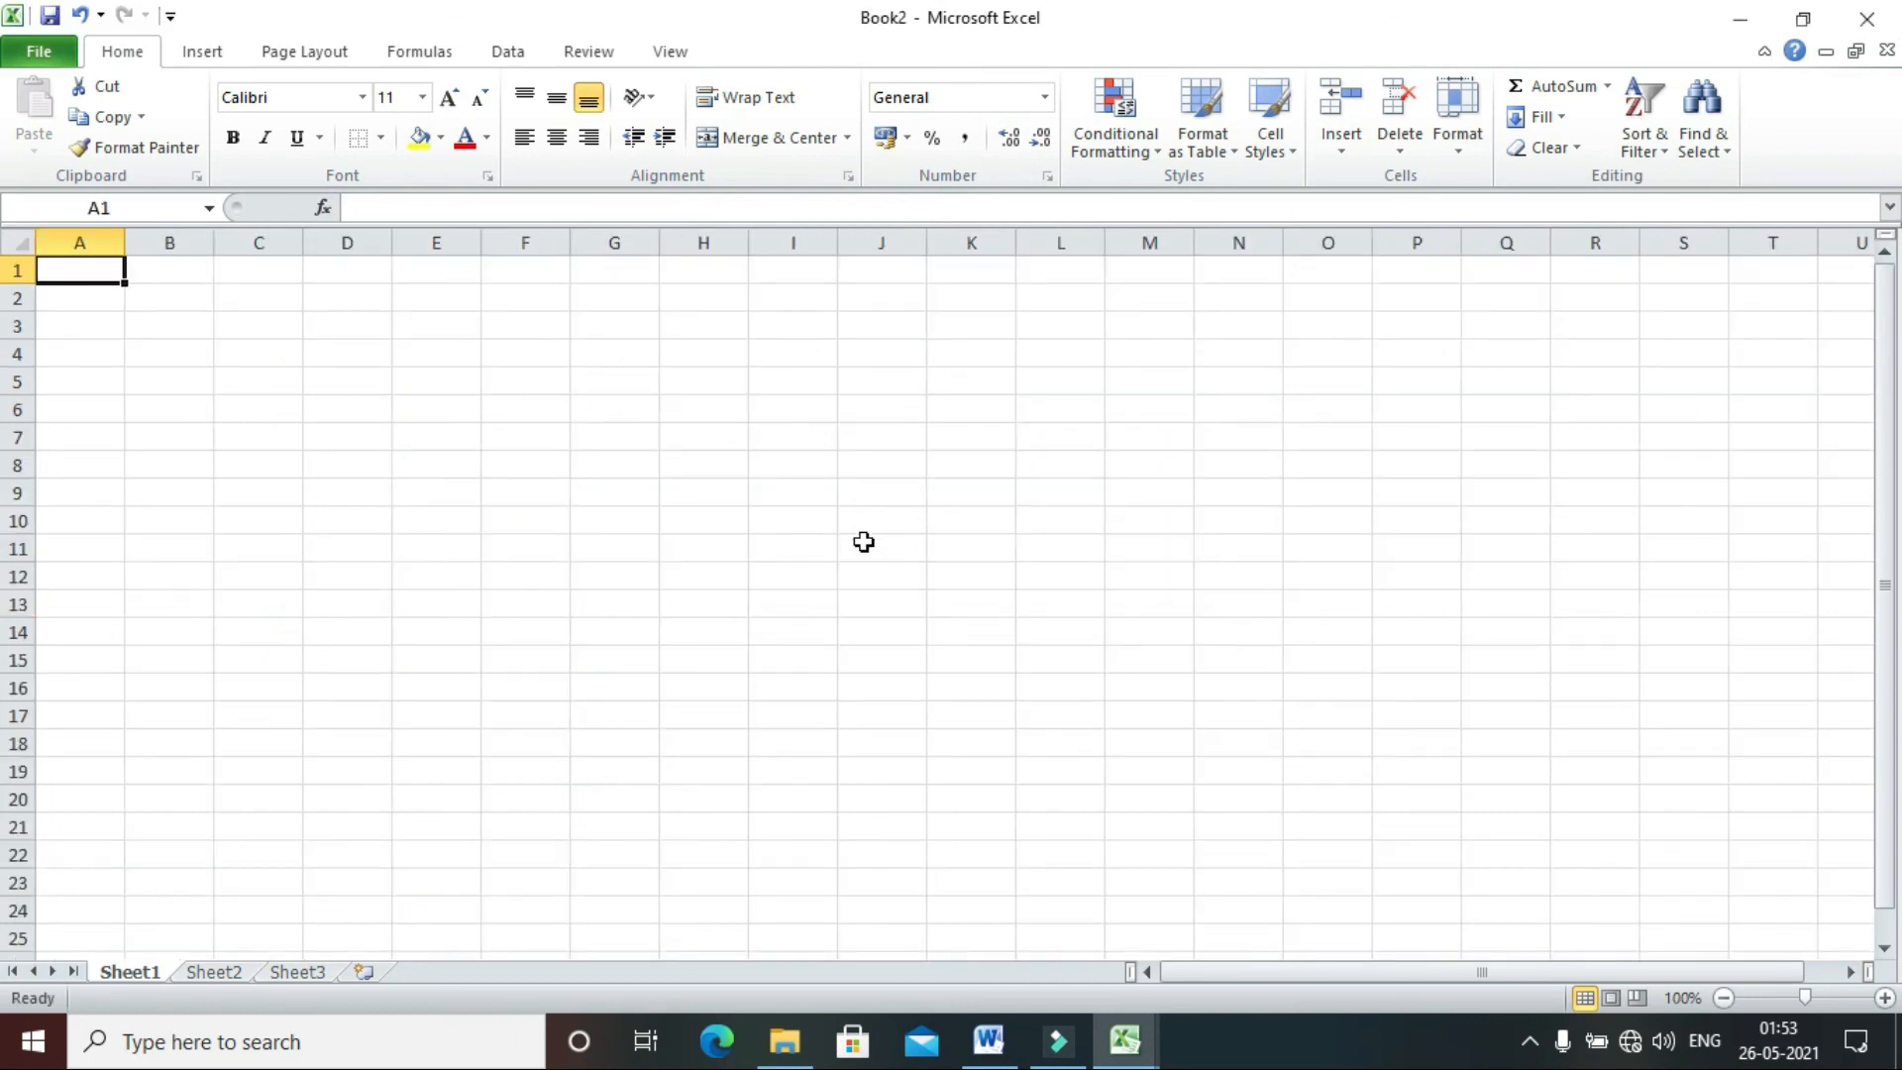
click(20, 49)
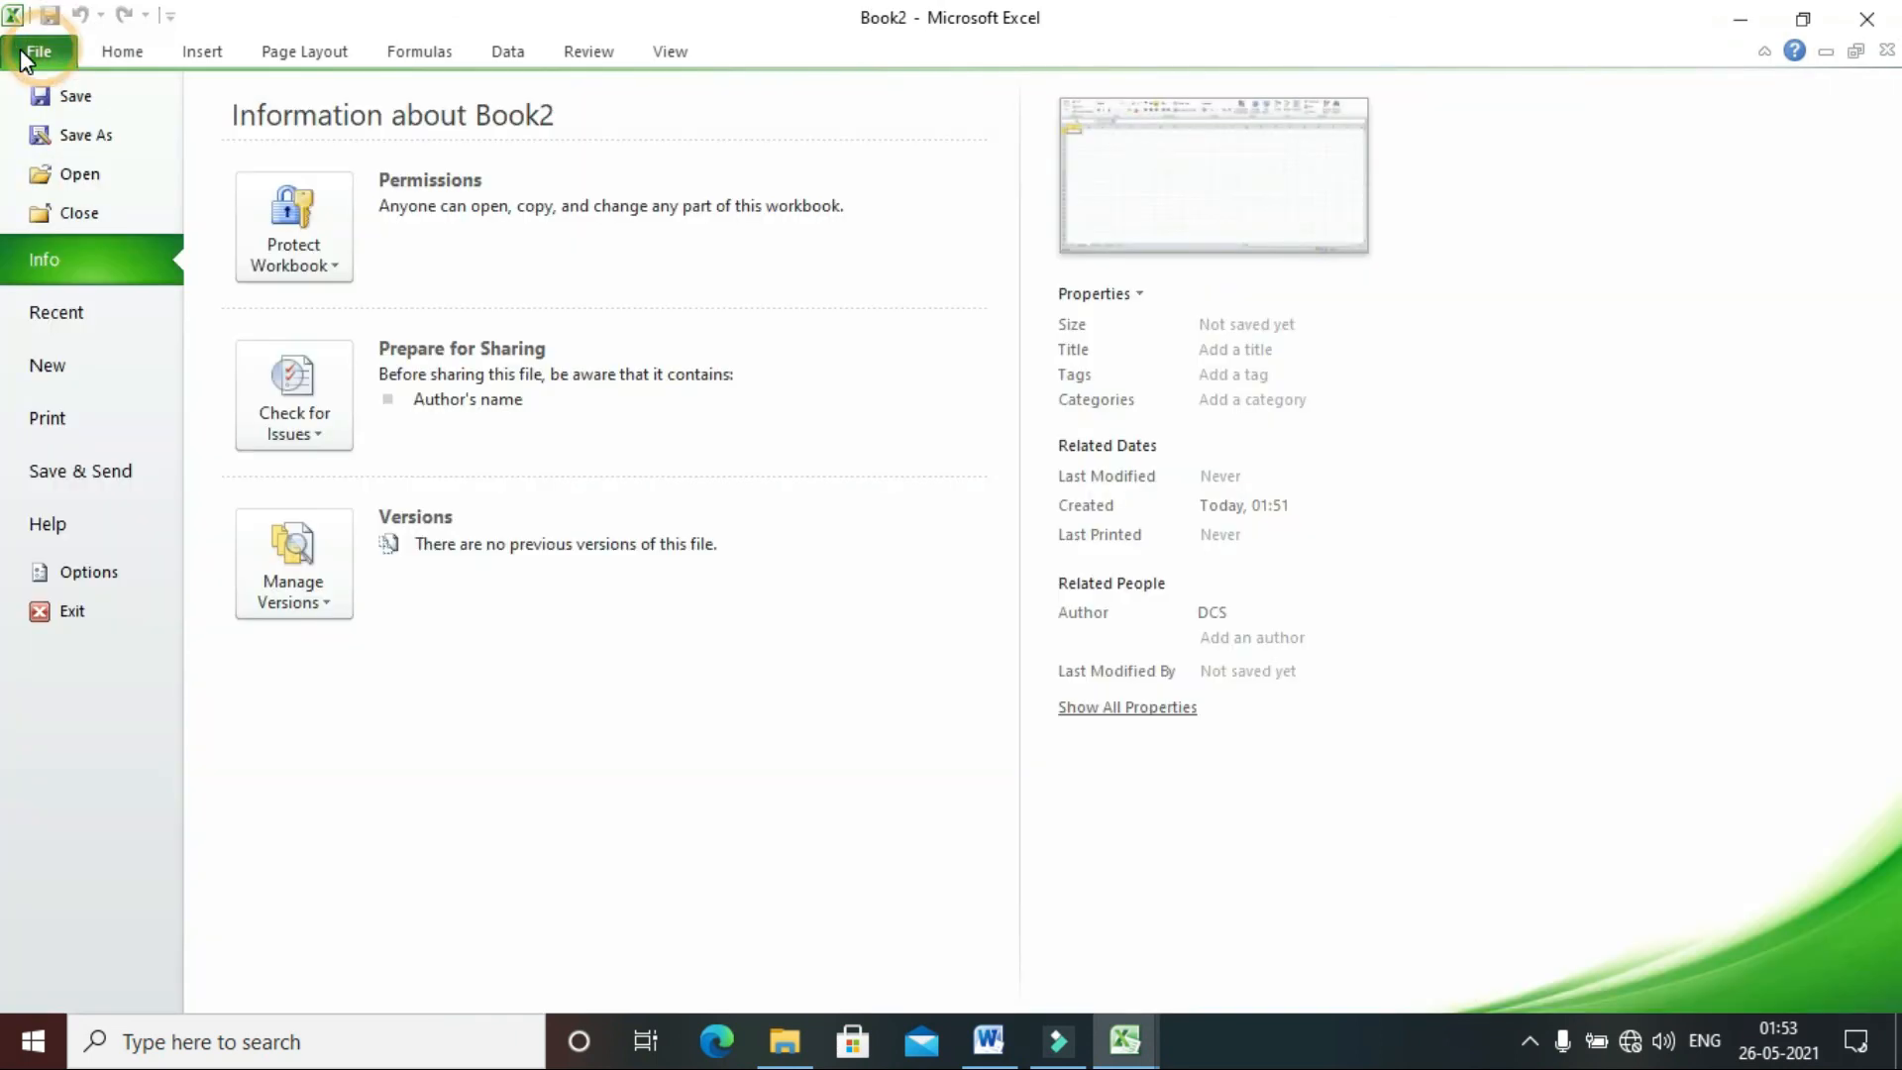
click(80, 611)
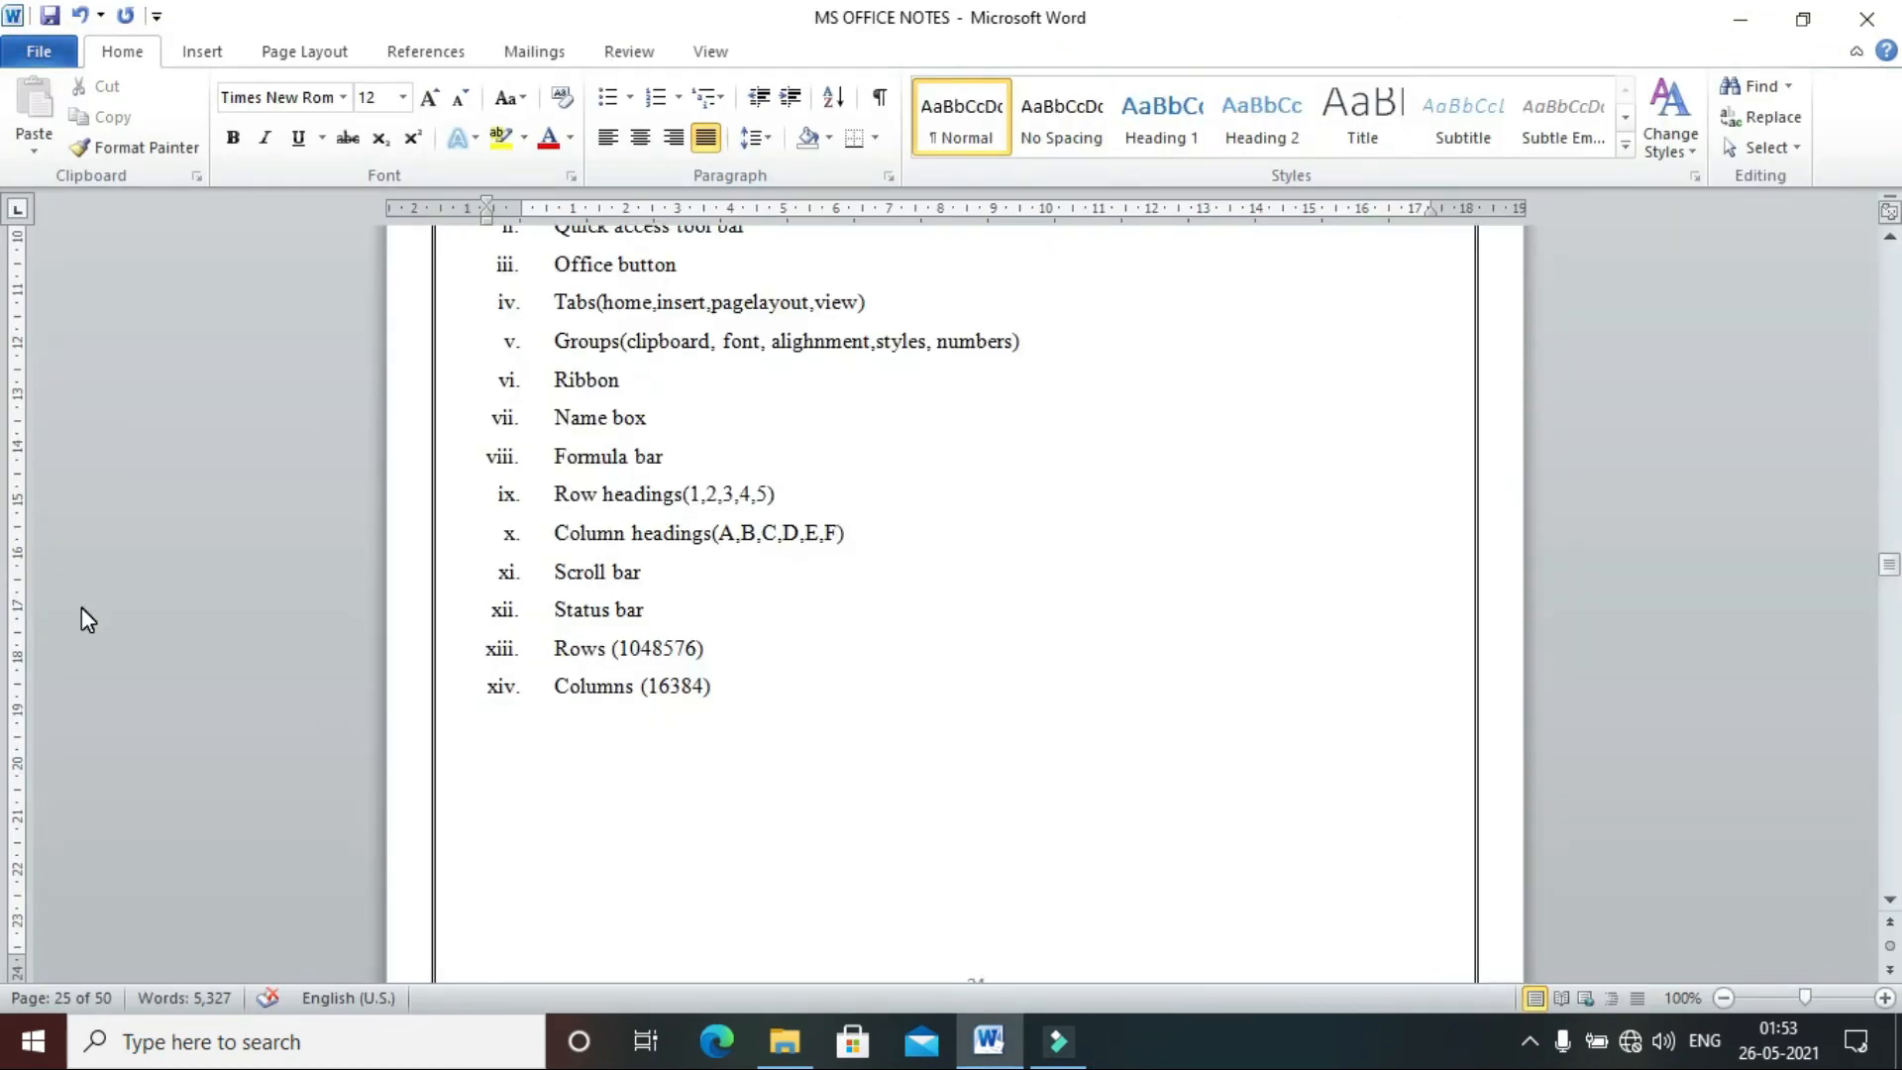
- Reopen the workbook whose file name ends in 123 from the desktop and dismiss Document Recovery, keeping the recovered files available
click(1745, 35)
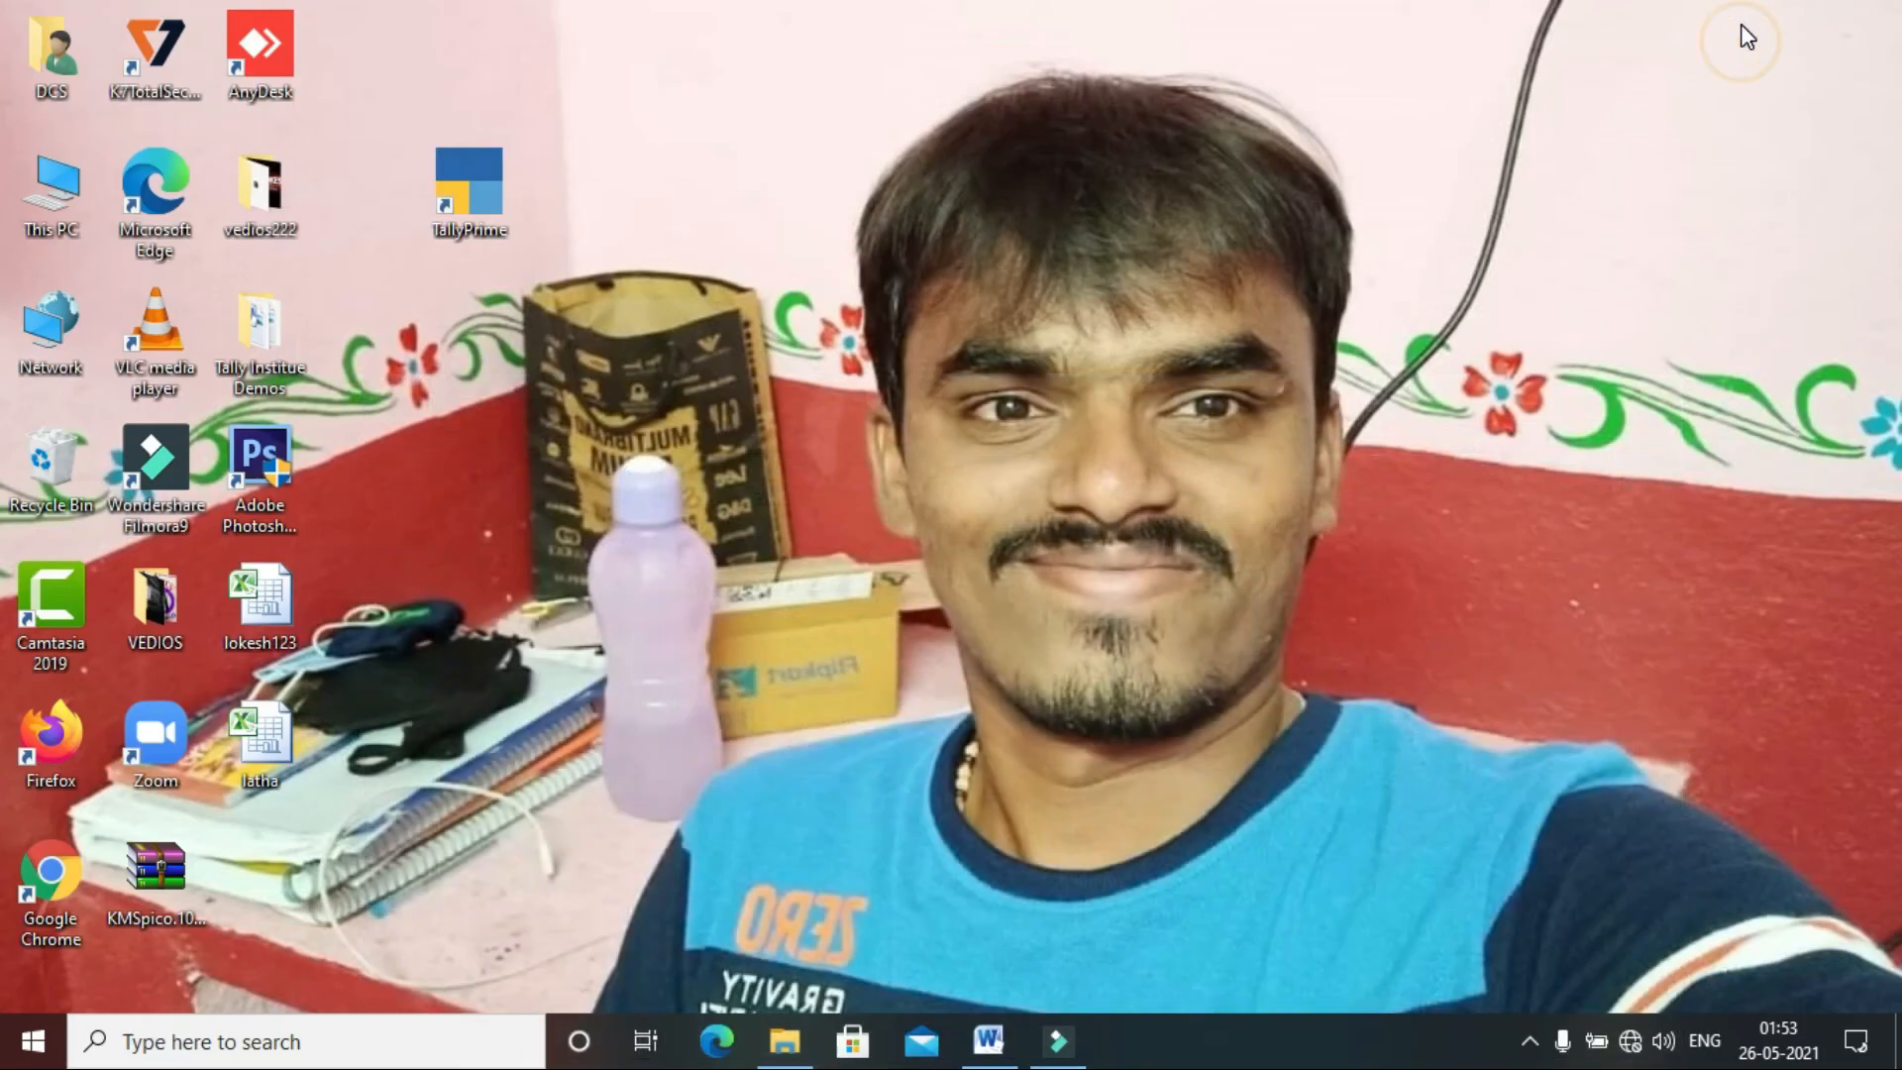
double_click(277, 622)
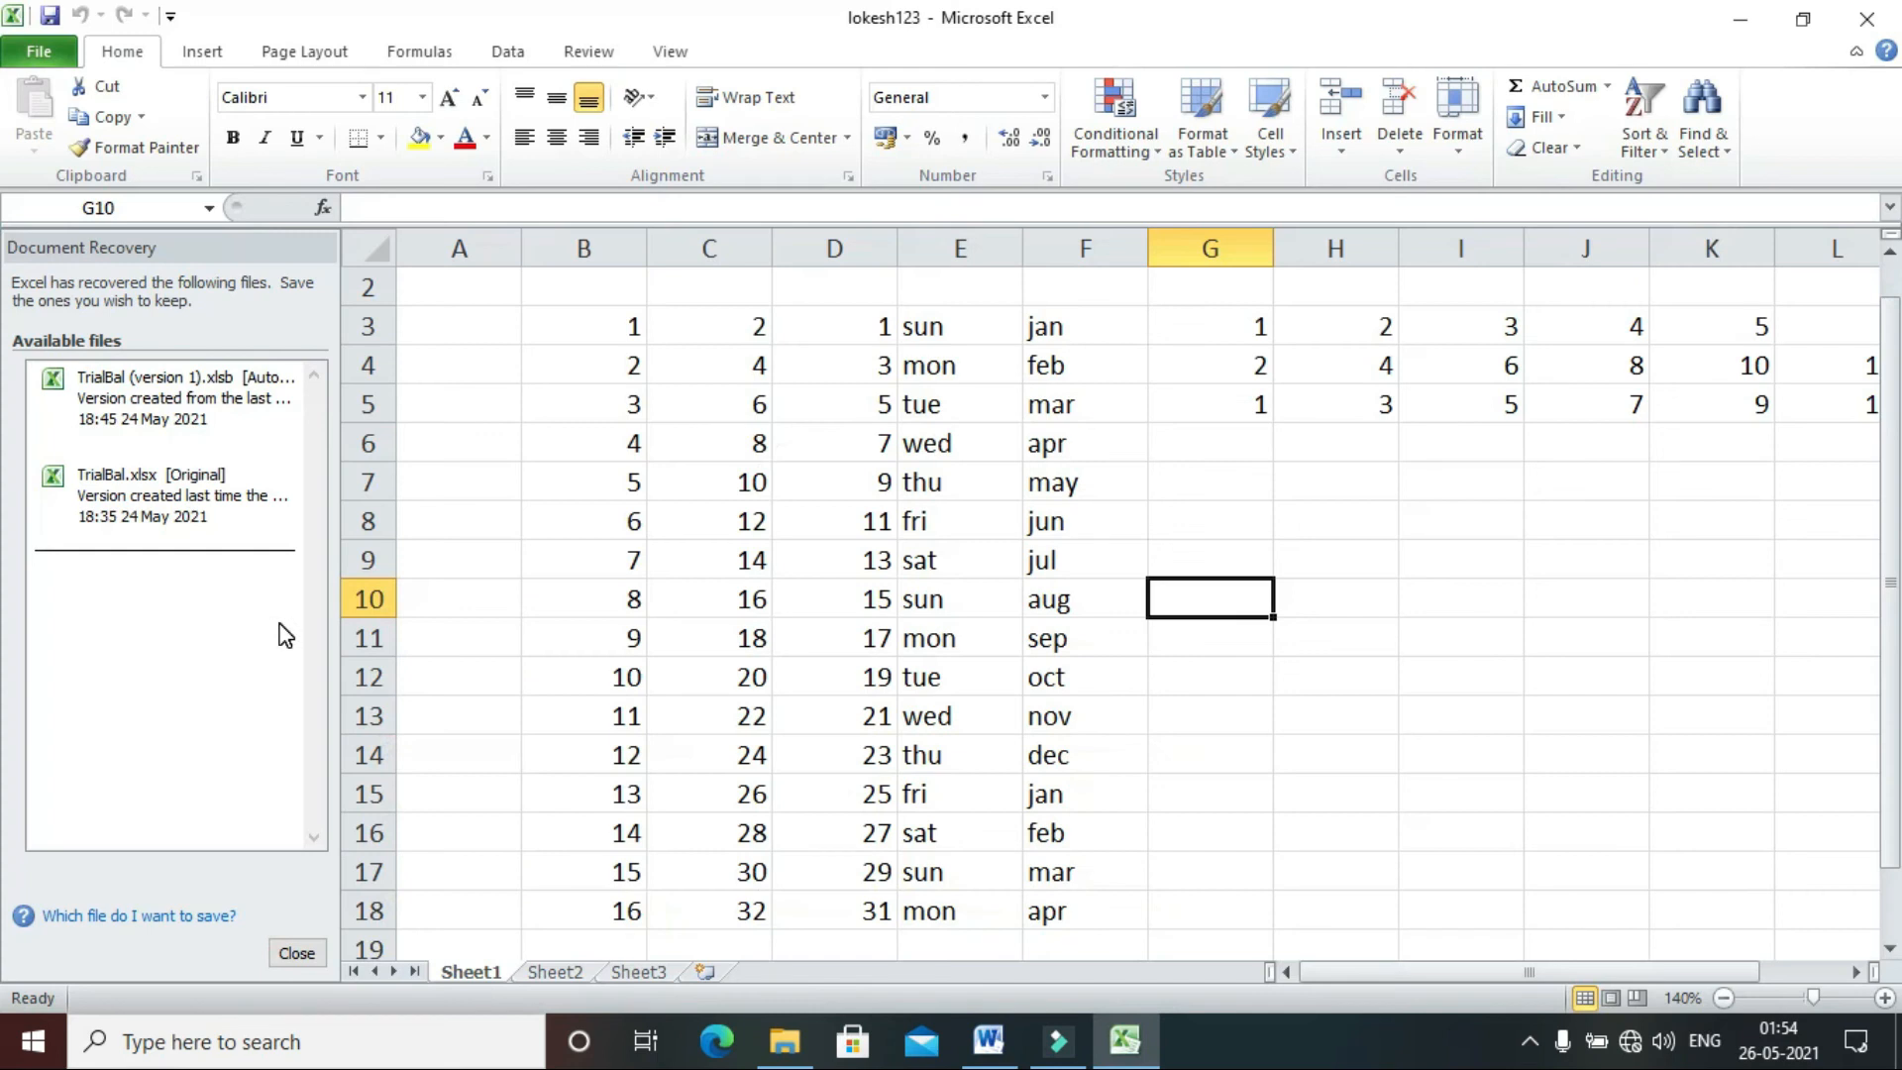
click(296, 953)
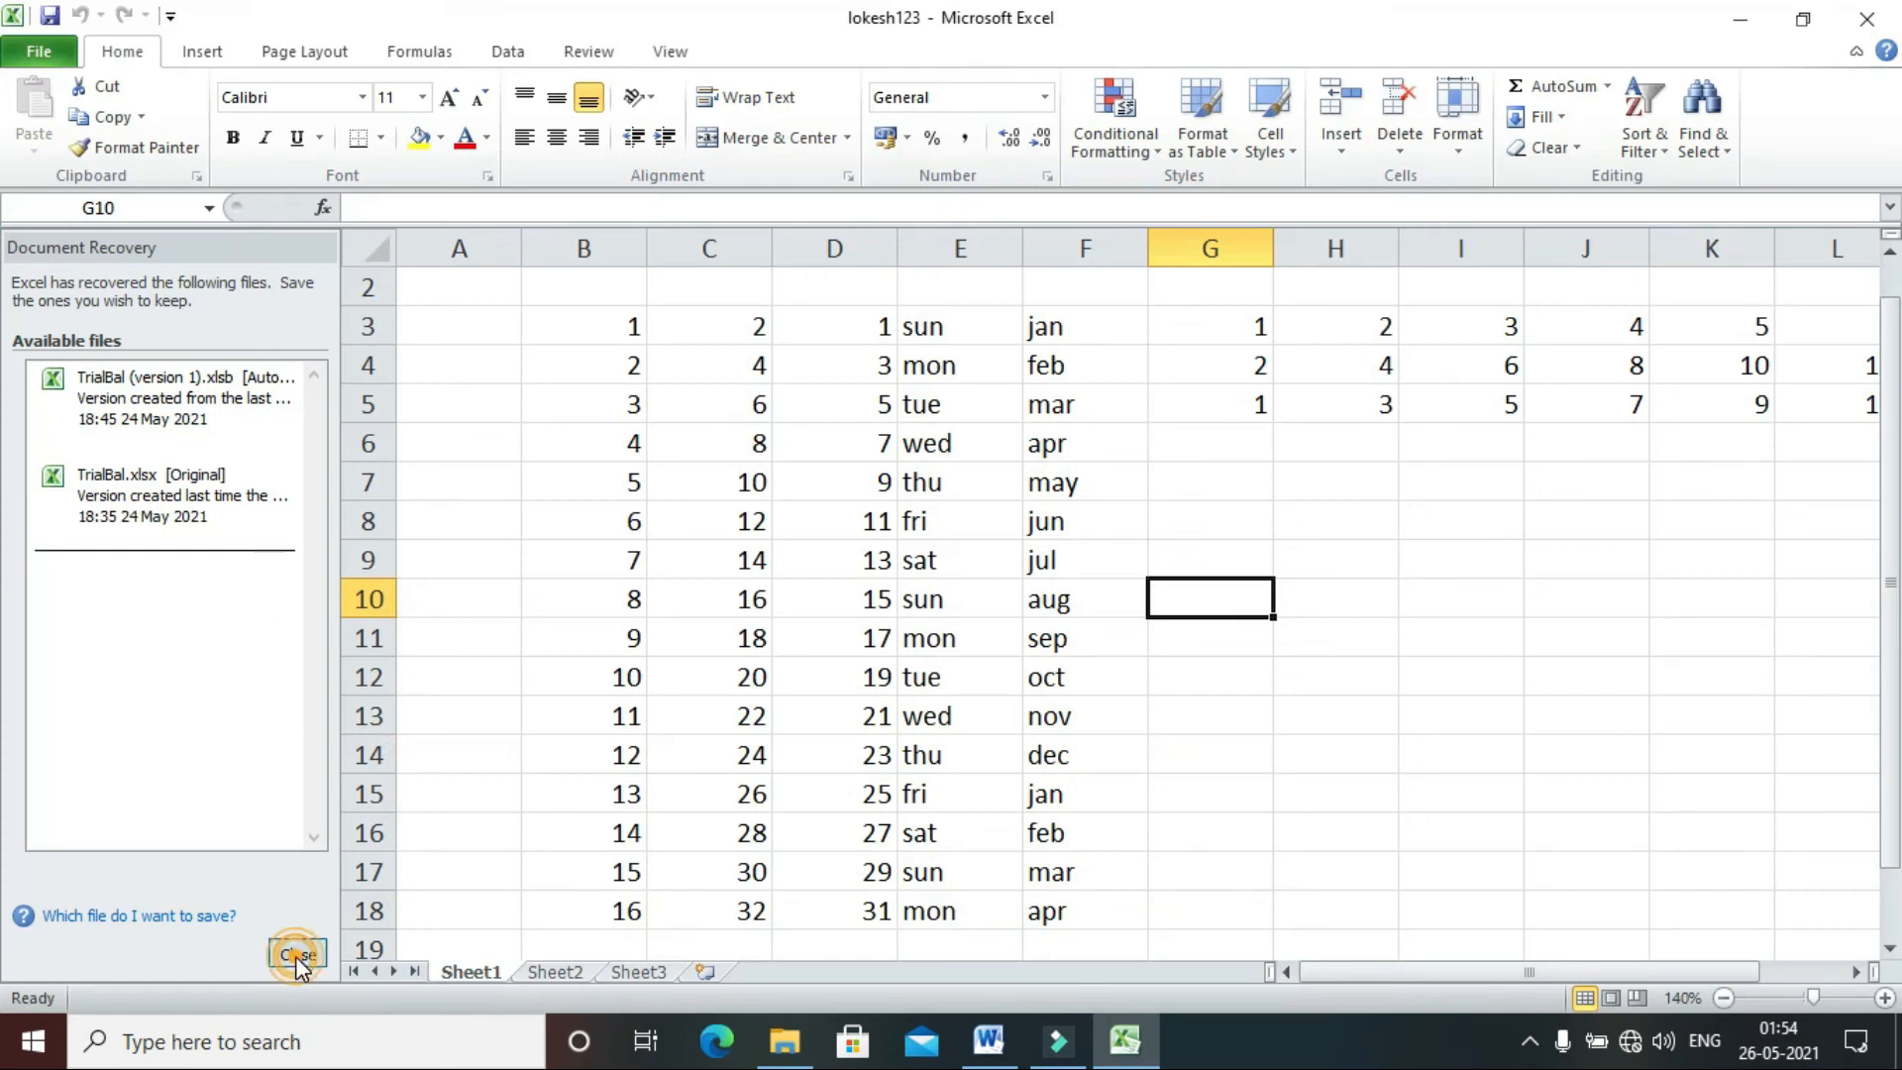
click(369, 351)
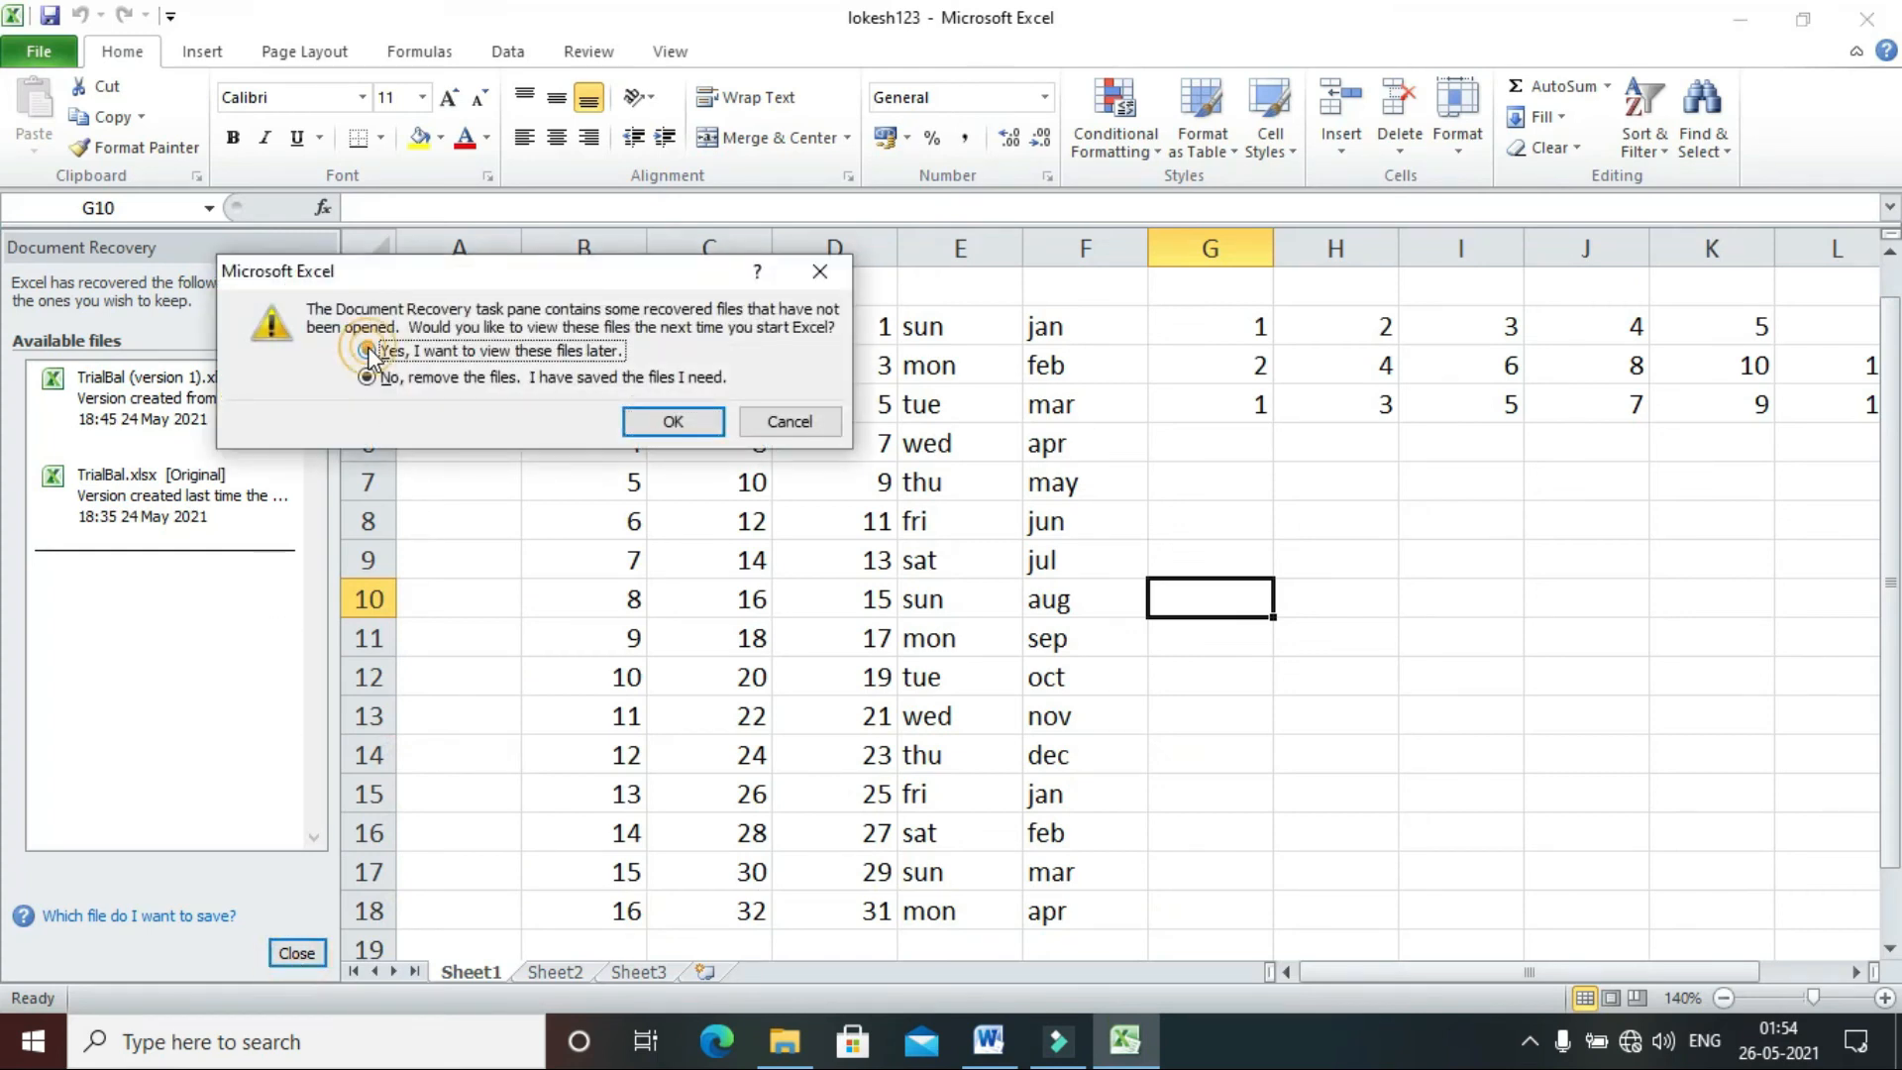
click(709, 436)
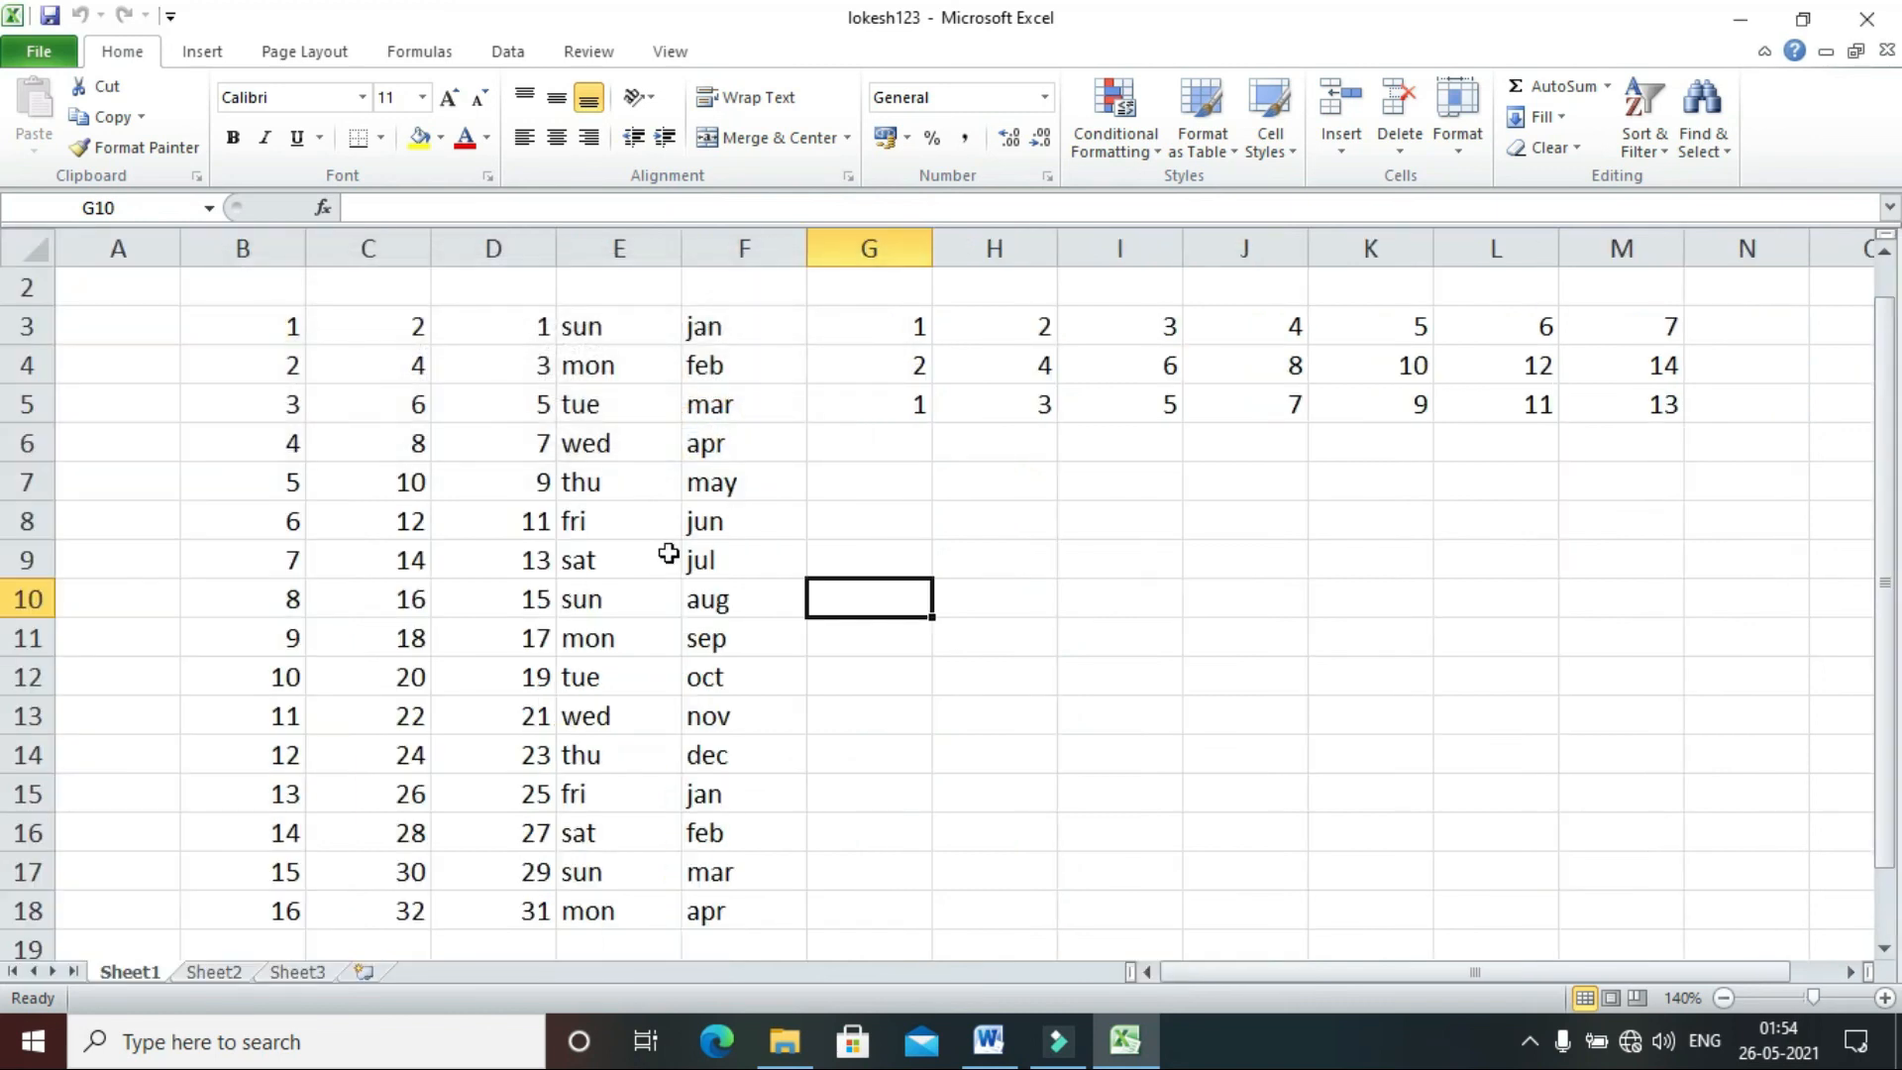
- Make E1, at the head of the weekday column, the active cell
click(668, 553)
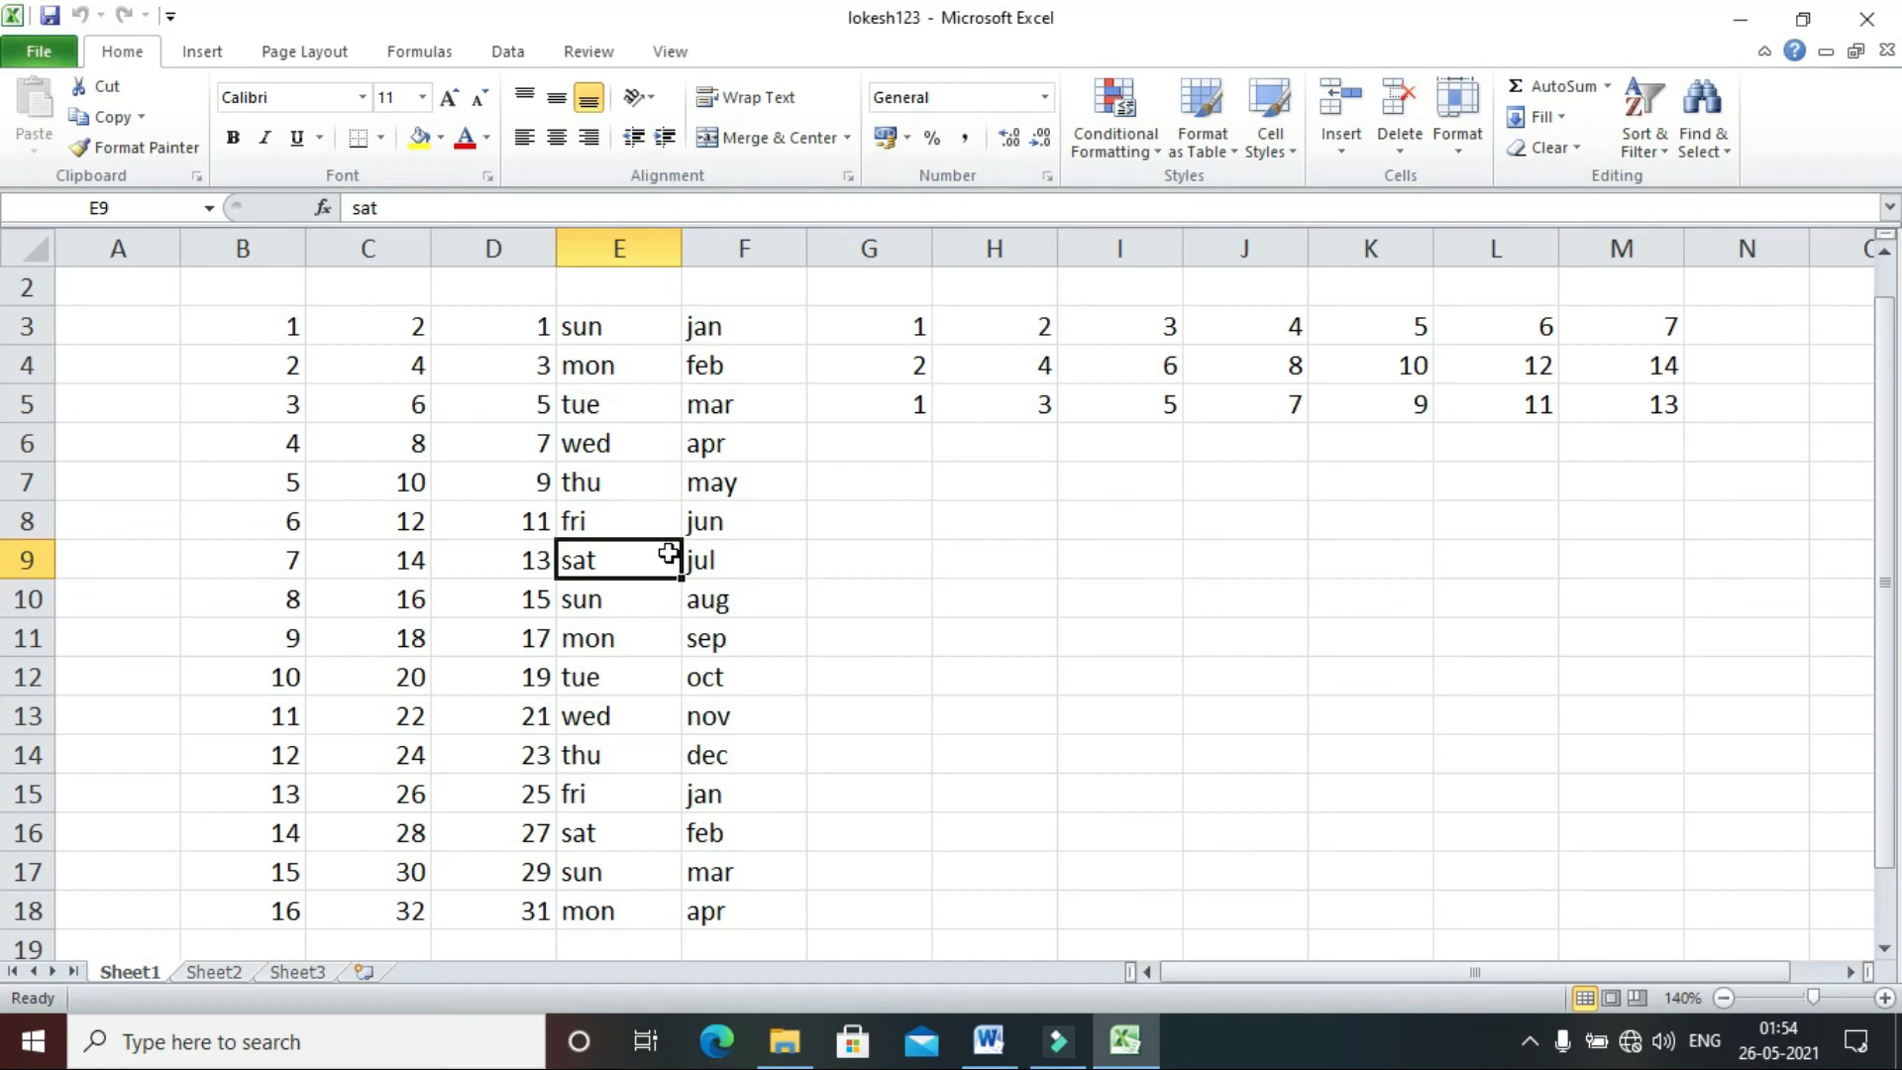
key(Up)
key(Up)
key(Up)
key(Up)
key(Up)
key(Up)
key(Up)
key(Up)
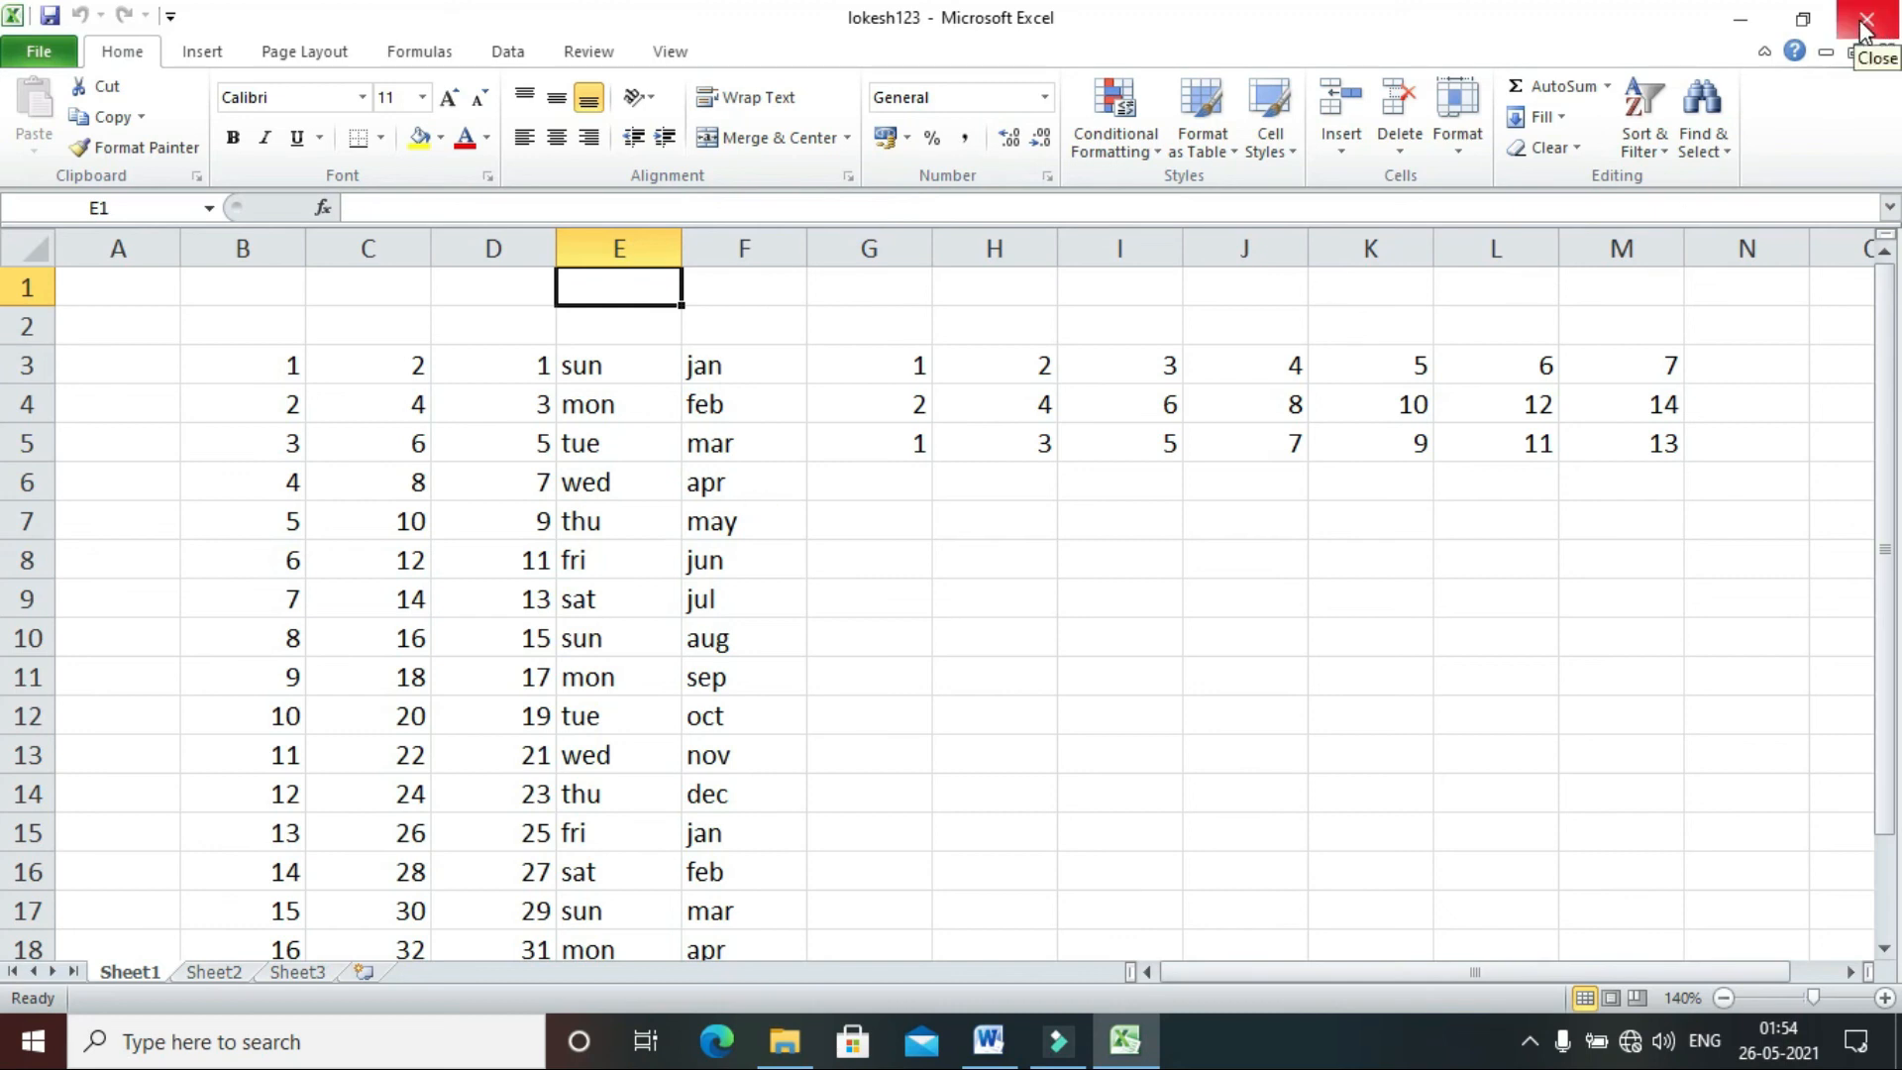
- Minimize and bring back the workbook window, and restore it to a smaller size and maximize it again
click(1746, 32)
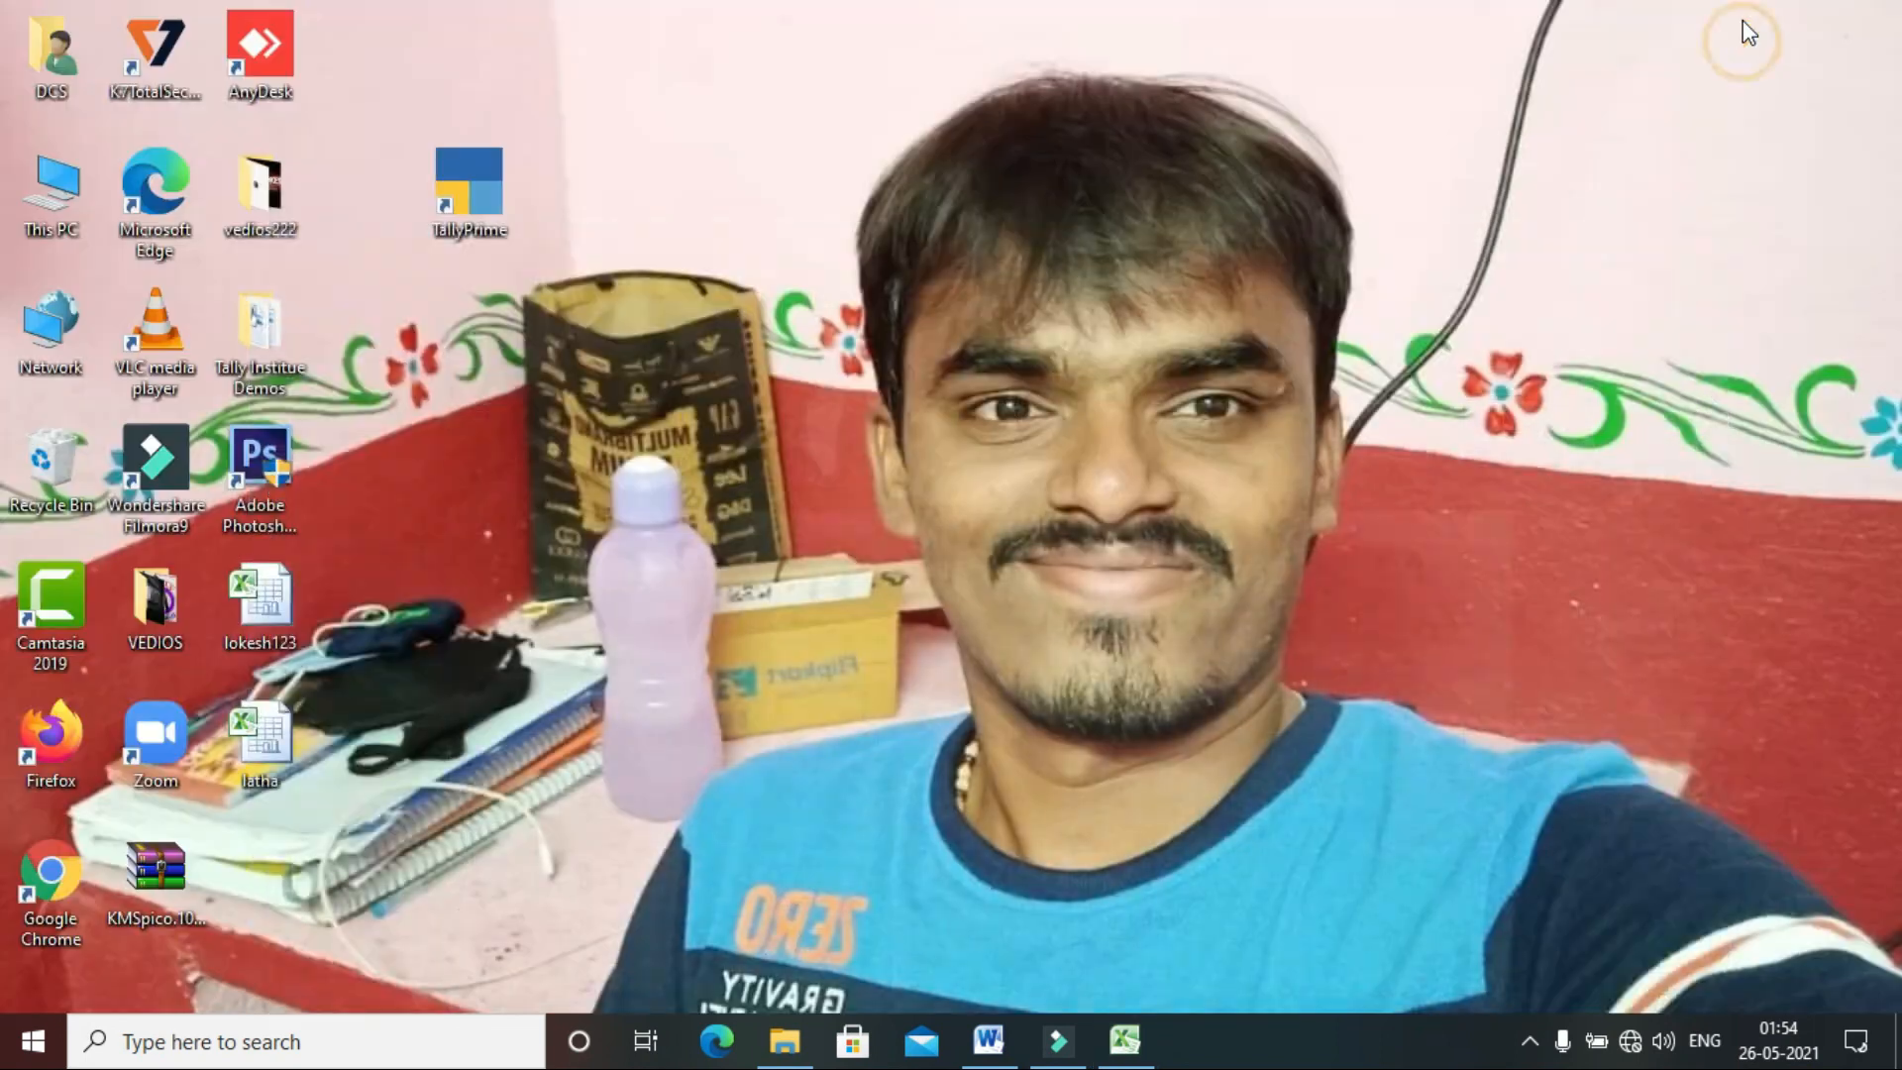
click(1138, 1018)
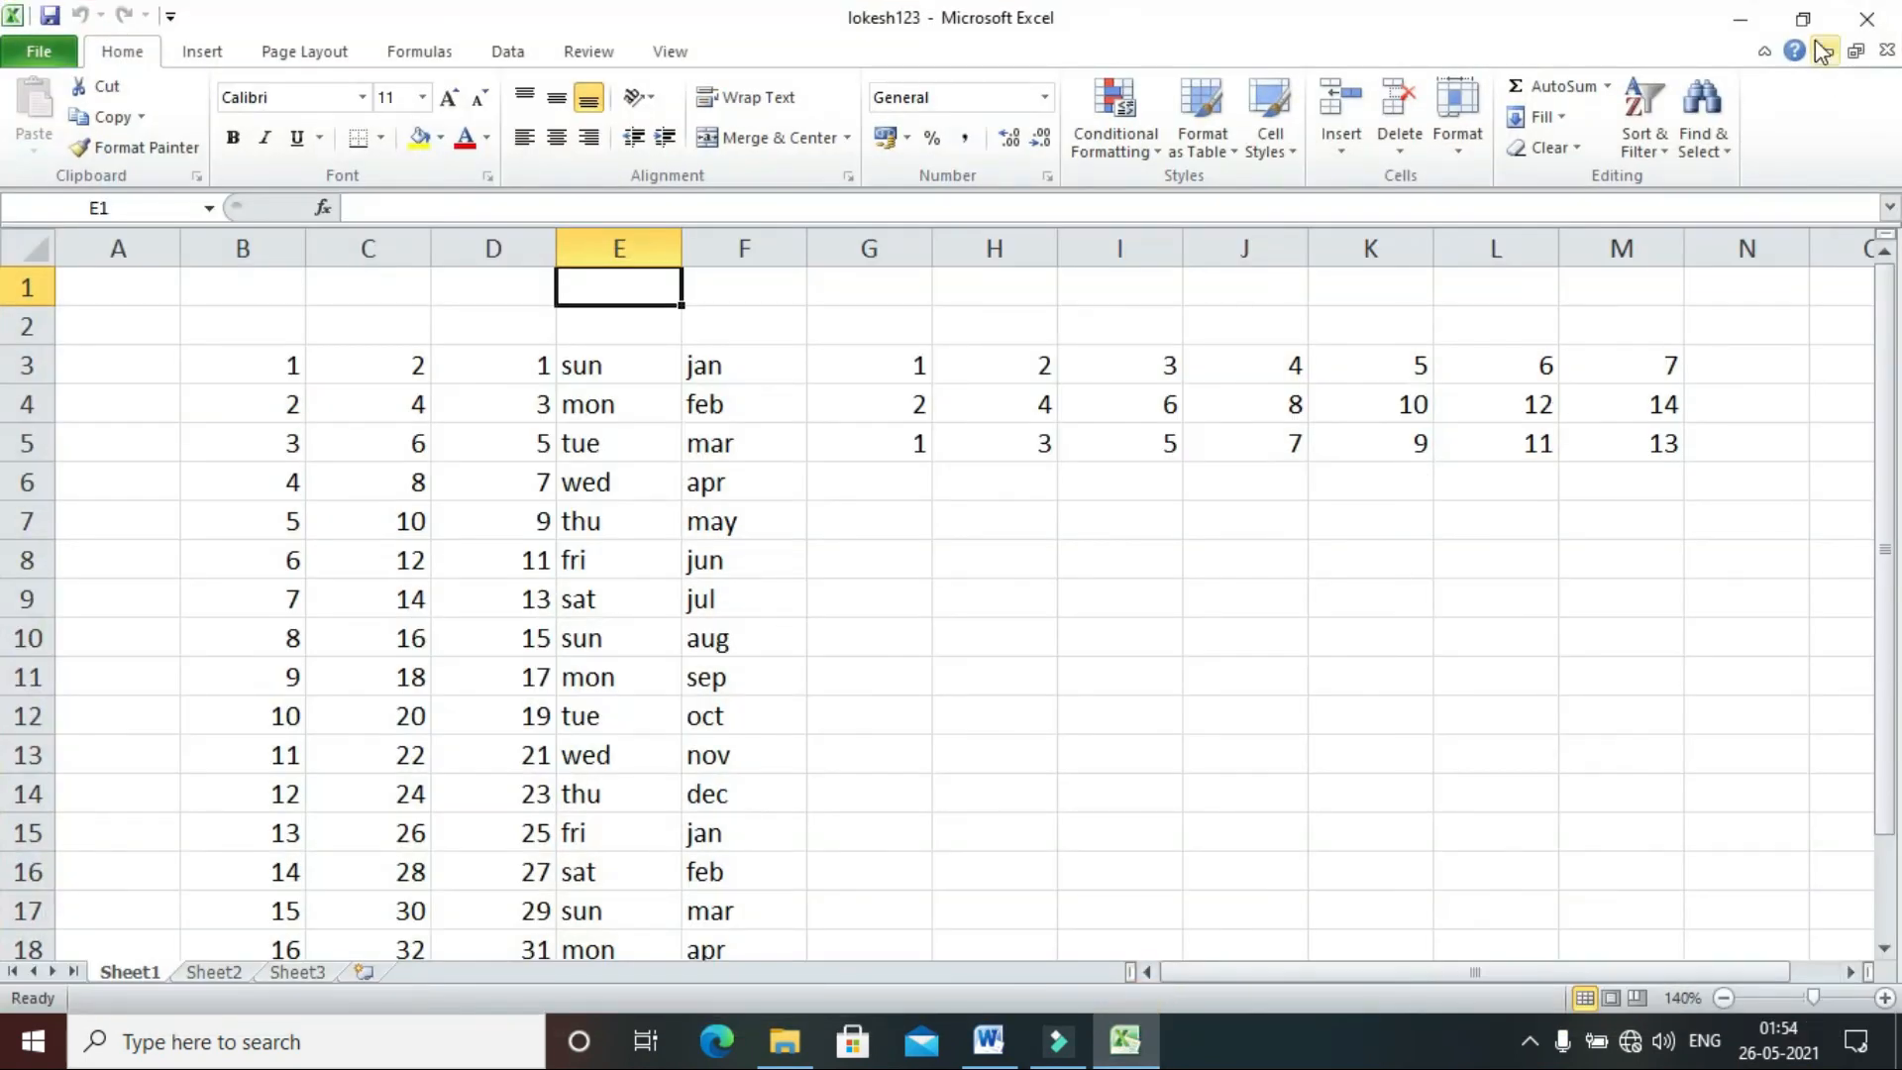
click(1809, 24)
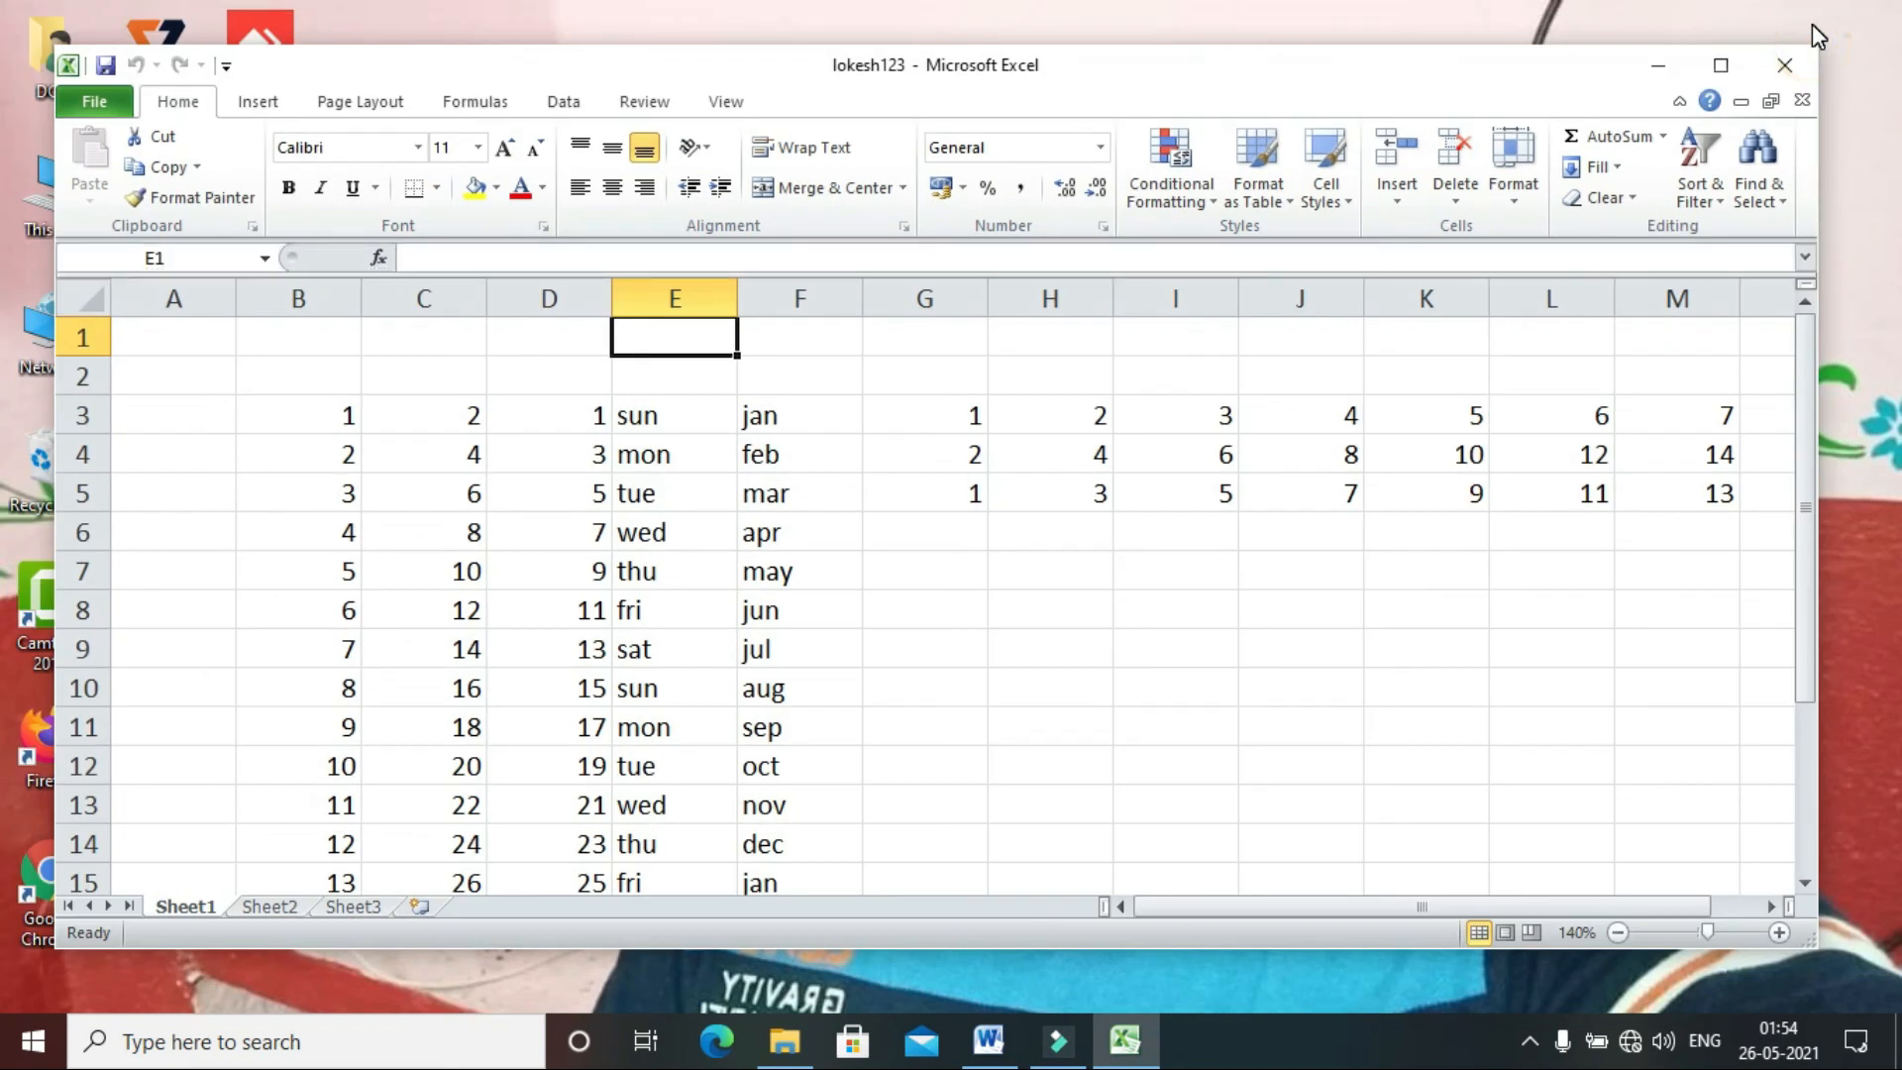
click(1721, 64)
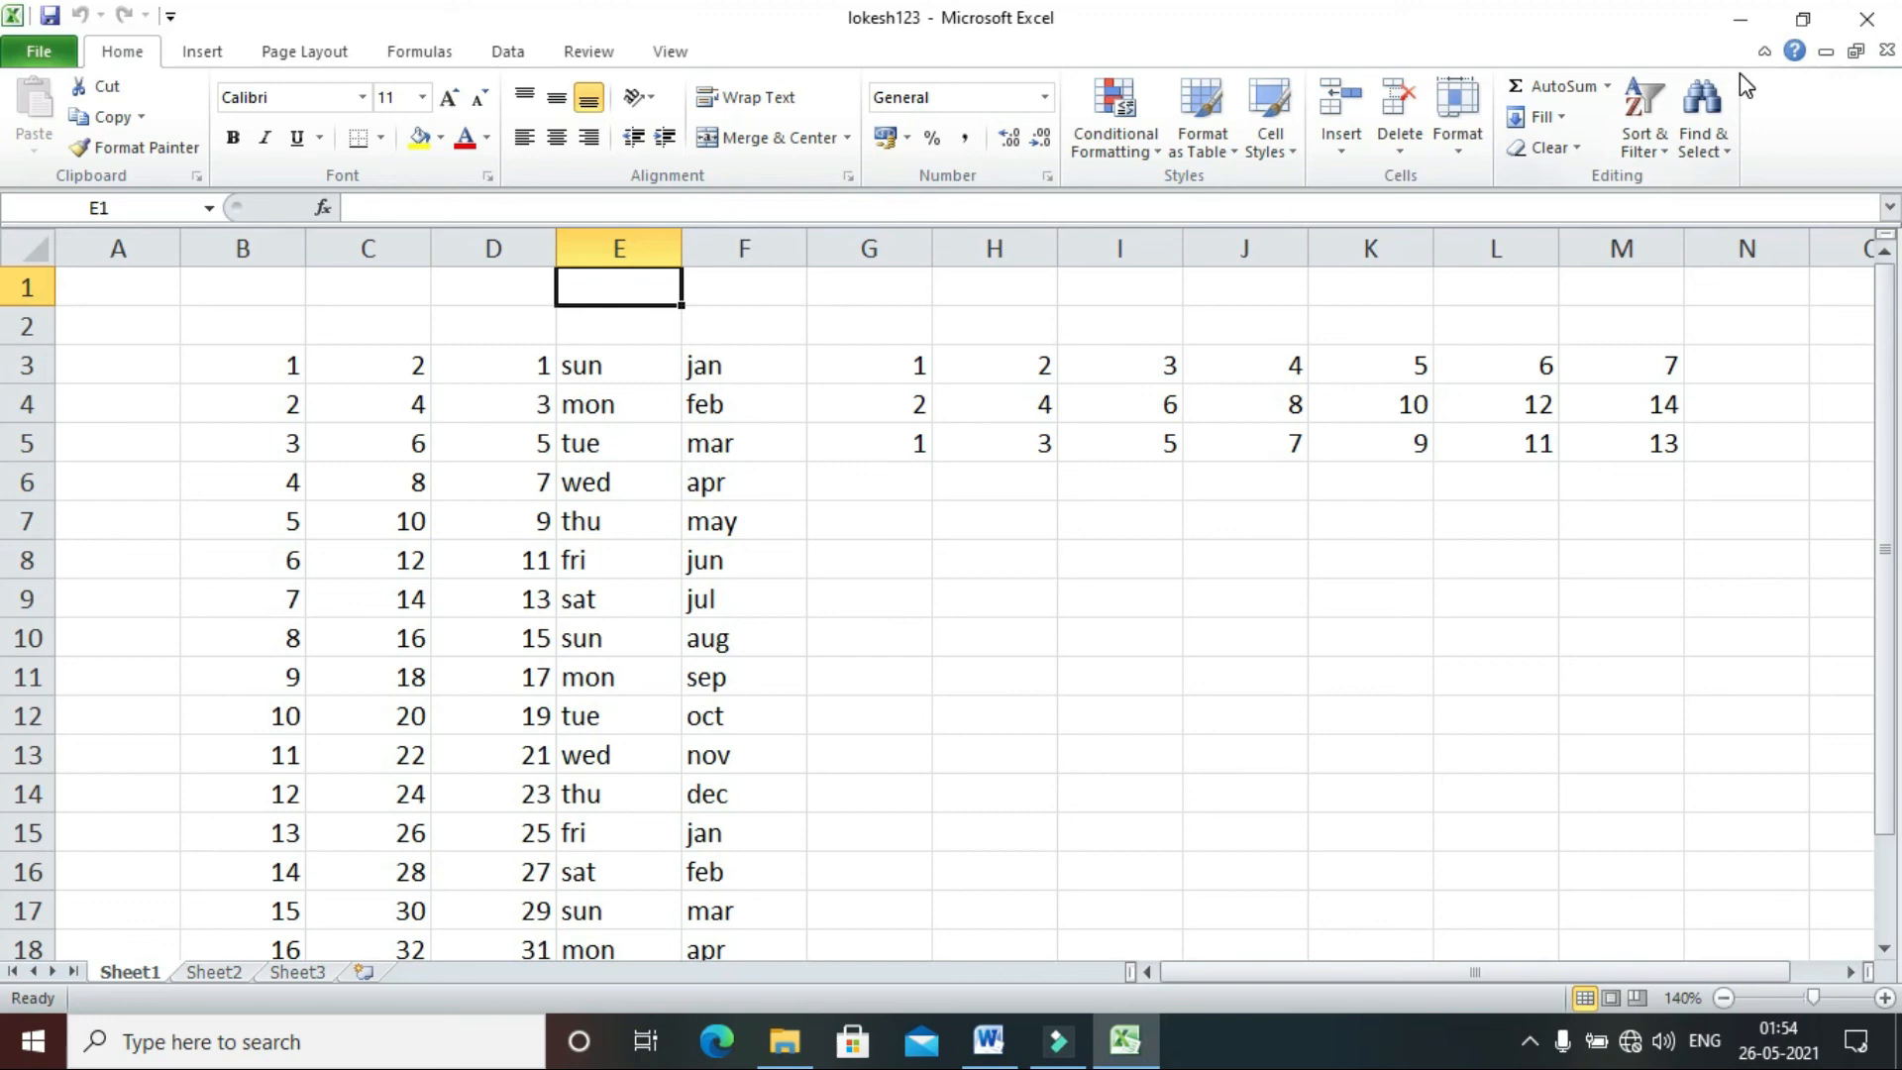
click(1526, 1041)
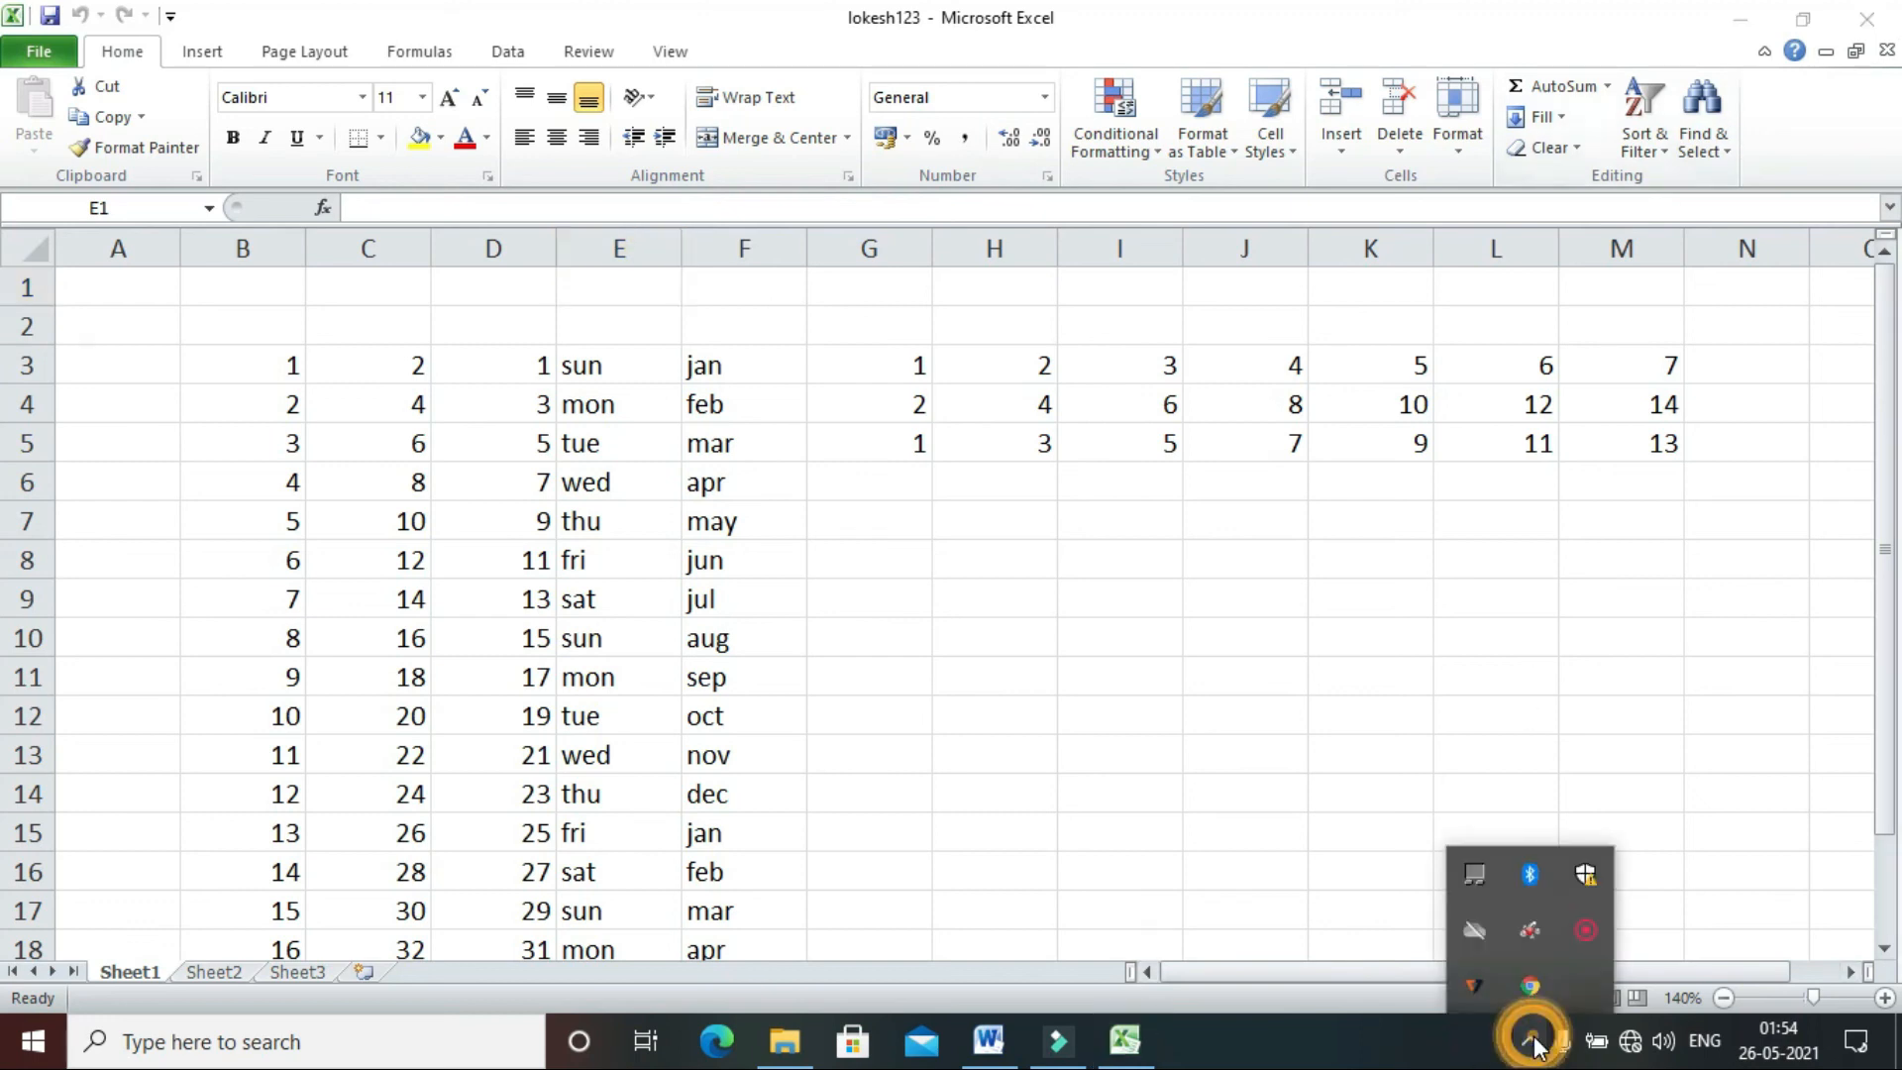
click(1603, 948)
click(1436, 988)
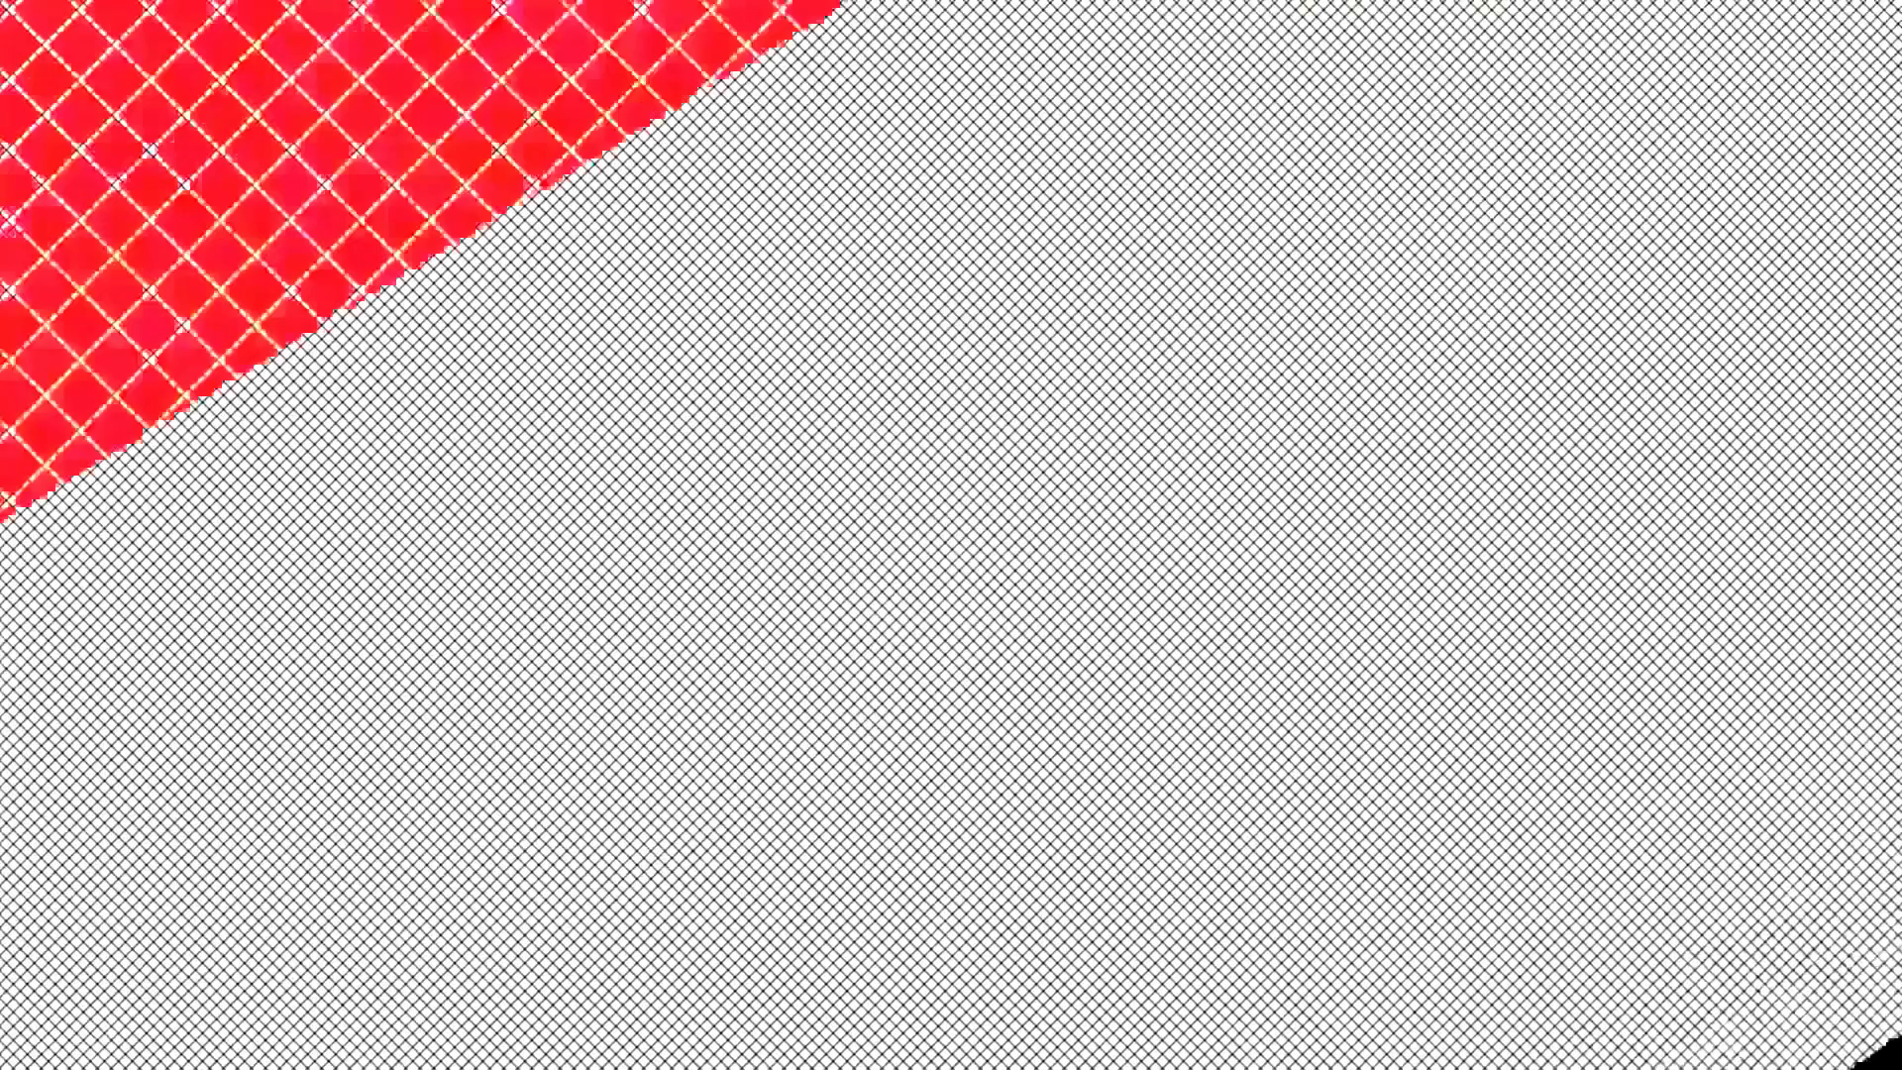